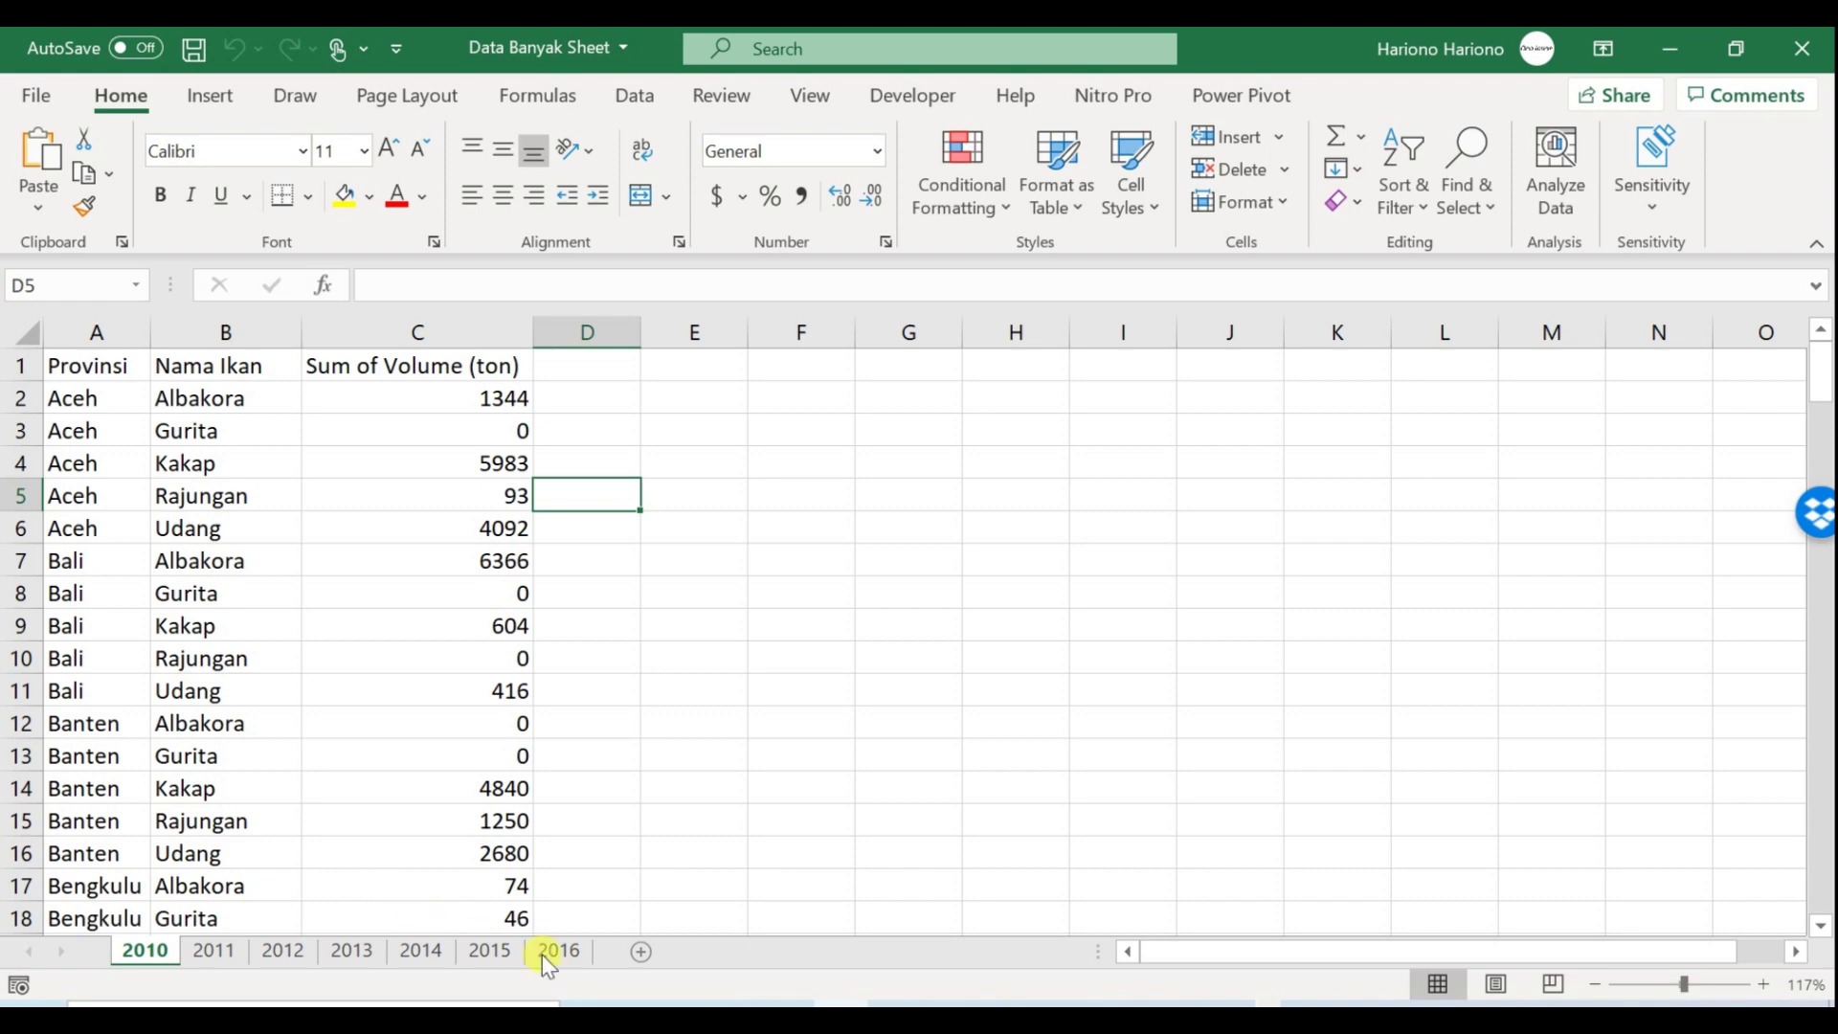
Add a worksheet named Gabung, place it before the 2010 sheet, and save the workbook
click(640, 949)
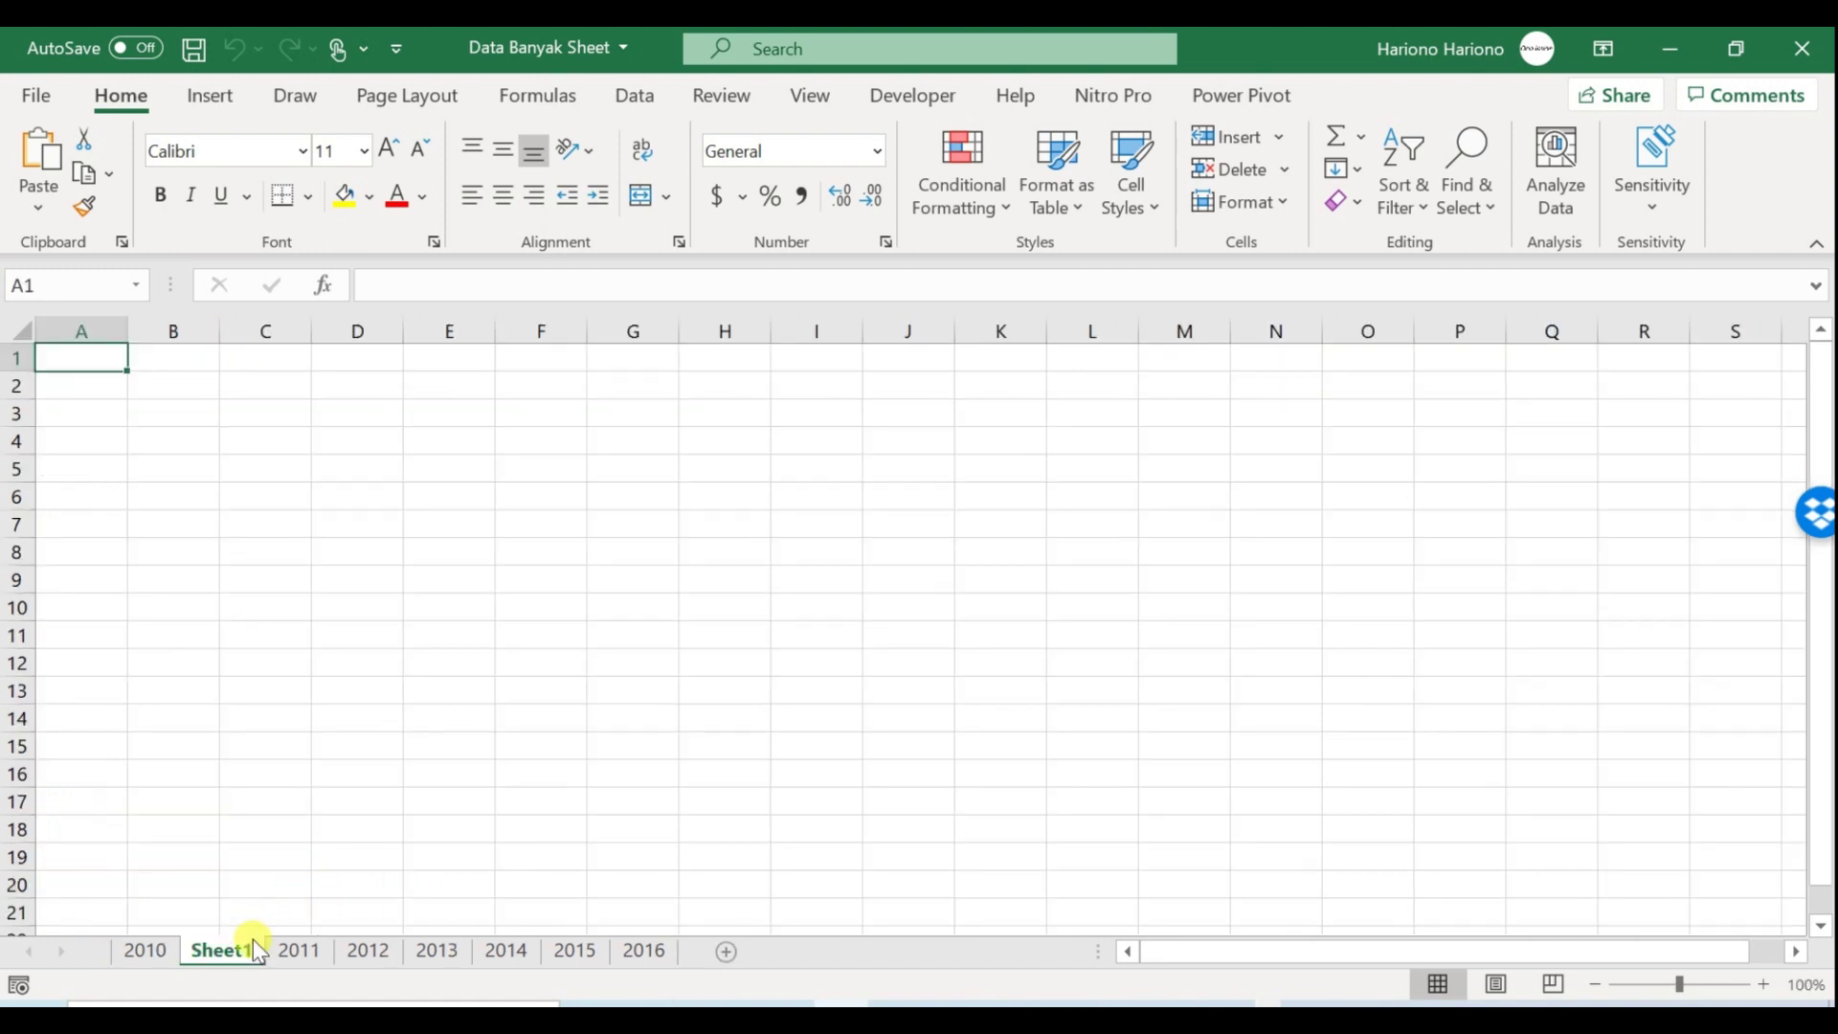
drag(233, 951, 165, 953)
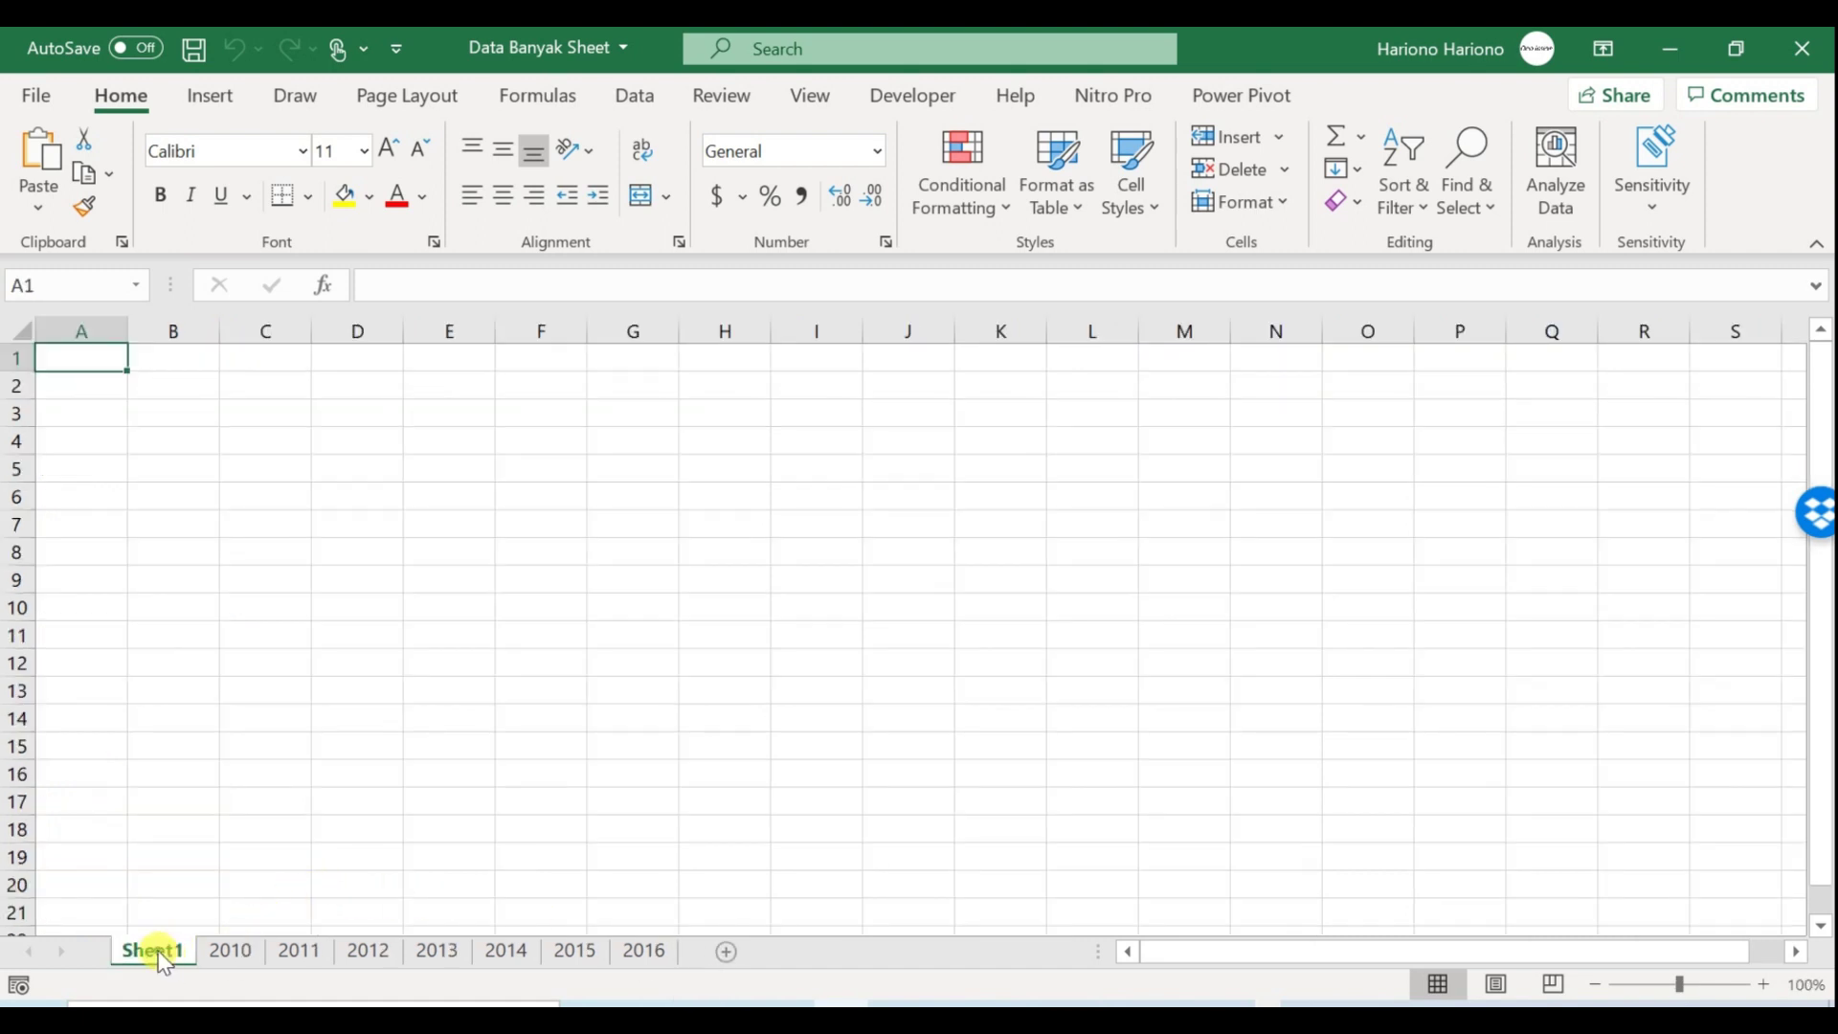
double_click(165, 954)
text(Gabung)
key(Return)
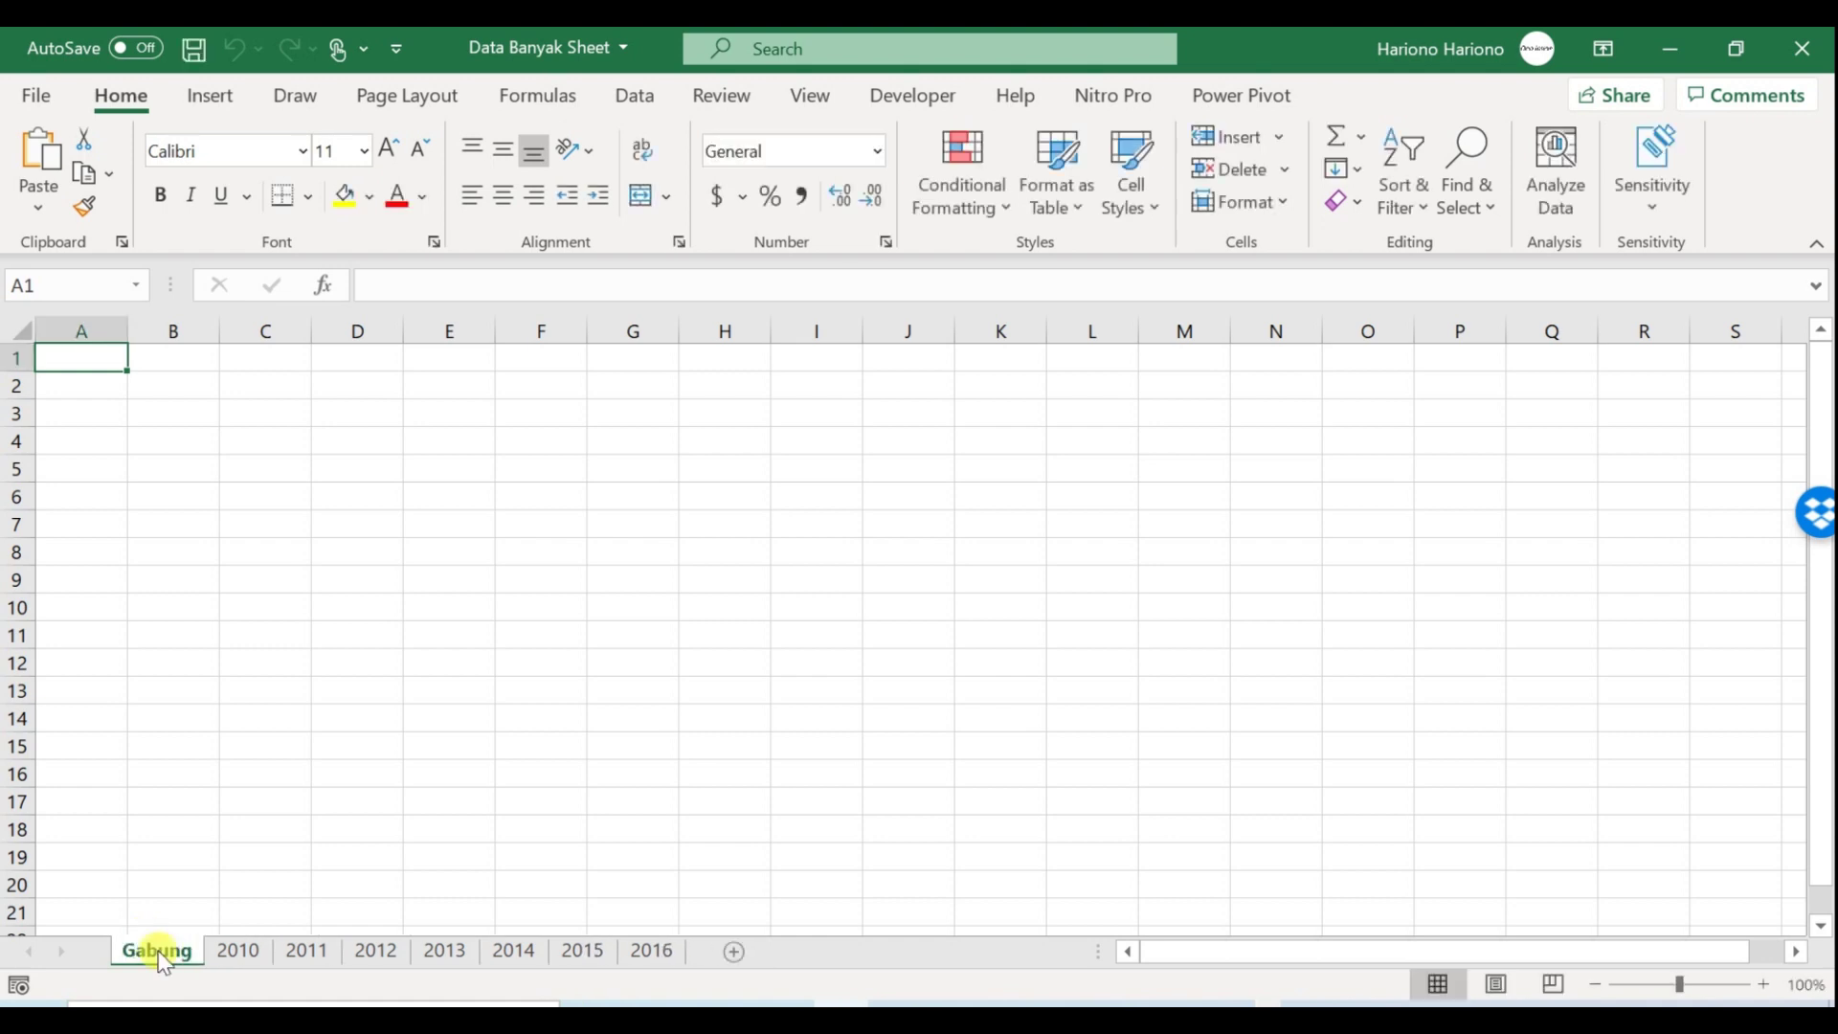
click(188, 408)
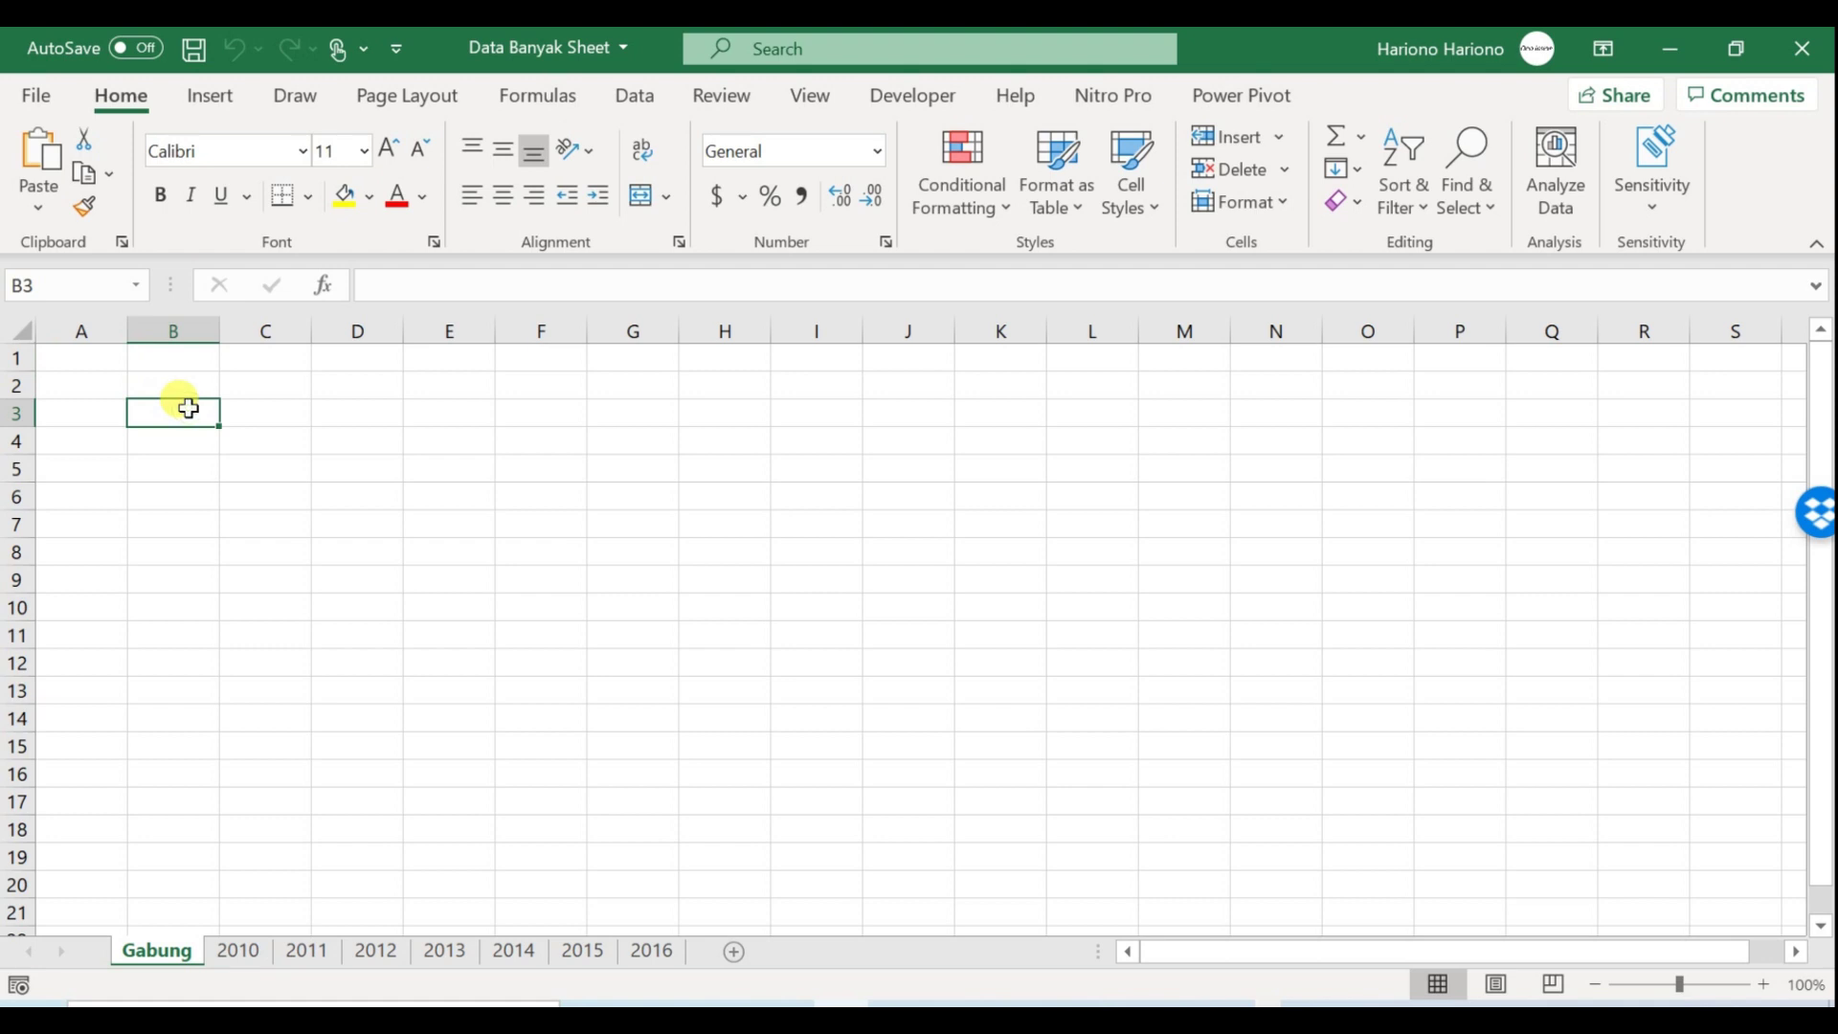
click(201, 55)
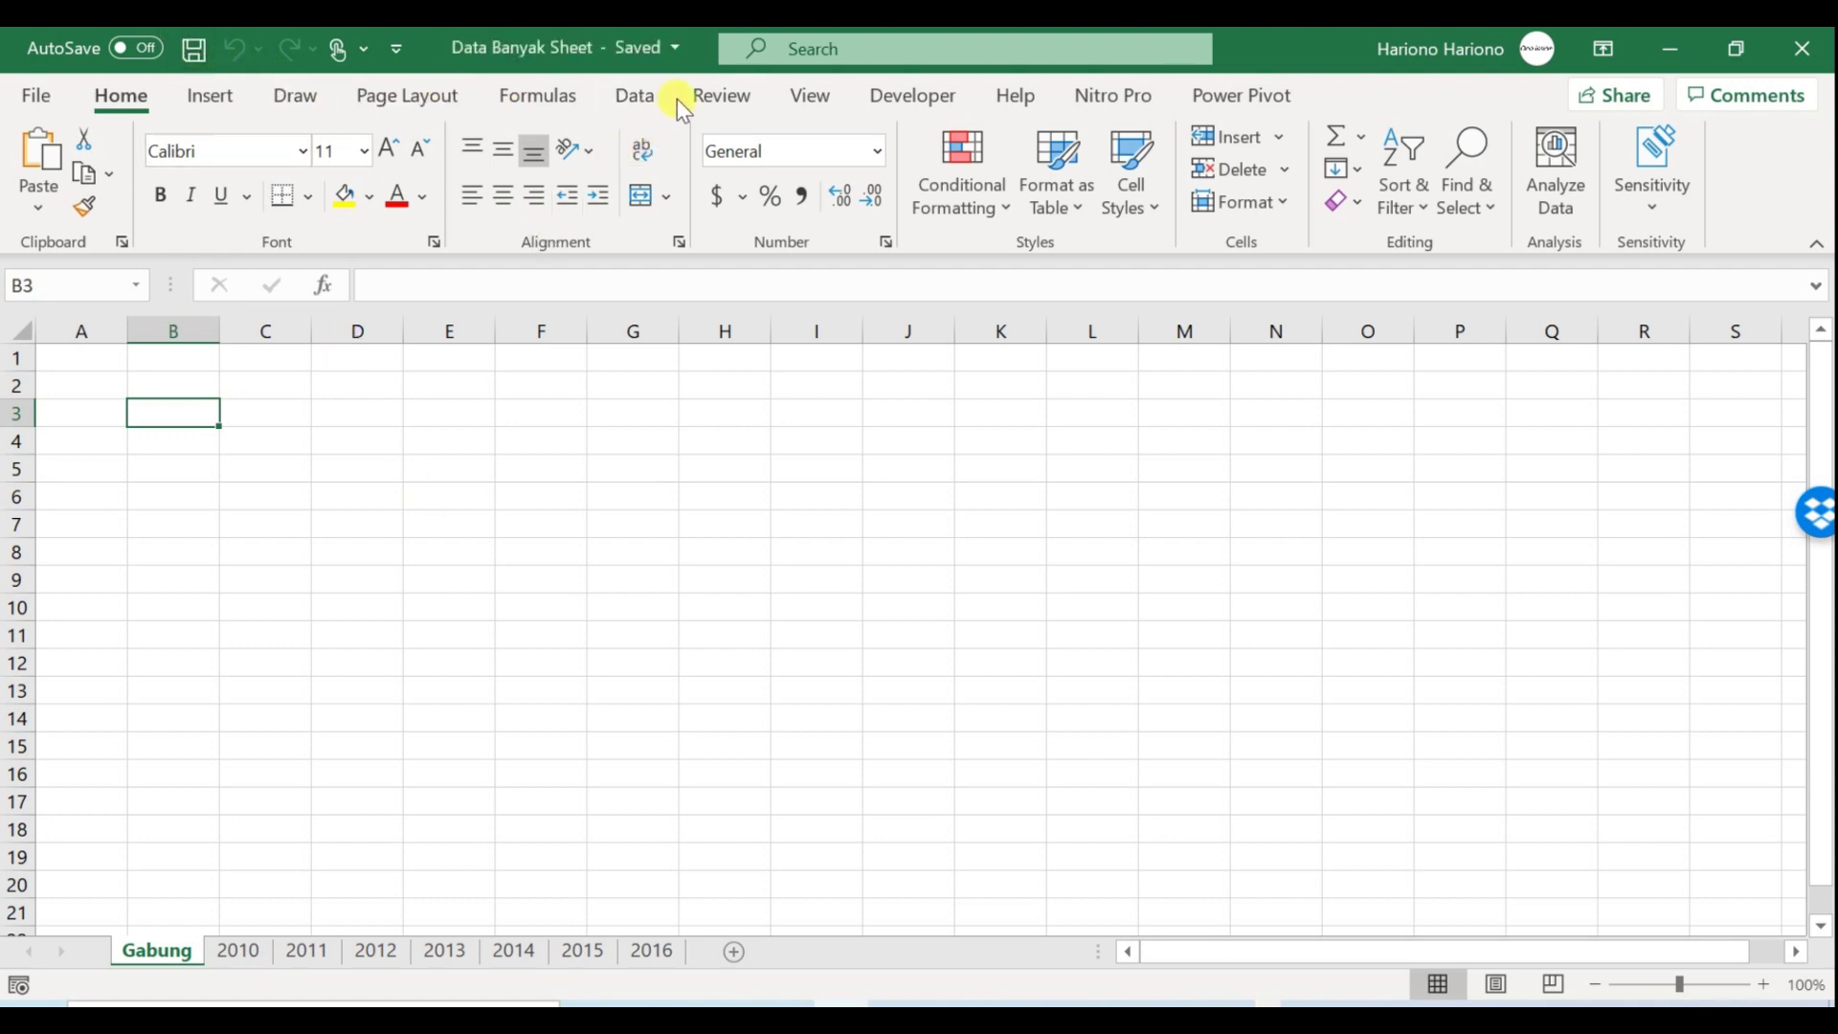
Import the workbook Data Banyak Sheet as a data source from the Cara Gabung data folder inside Dropbox's Tutorial Excel 2 folder
click(646, 96)
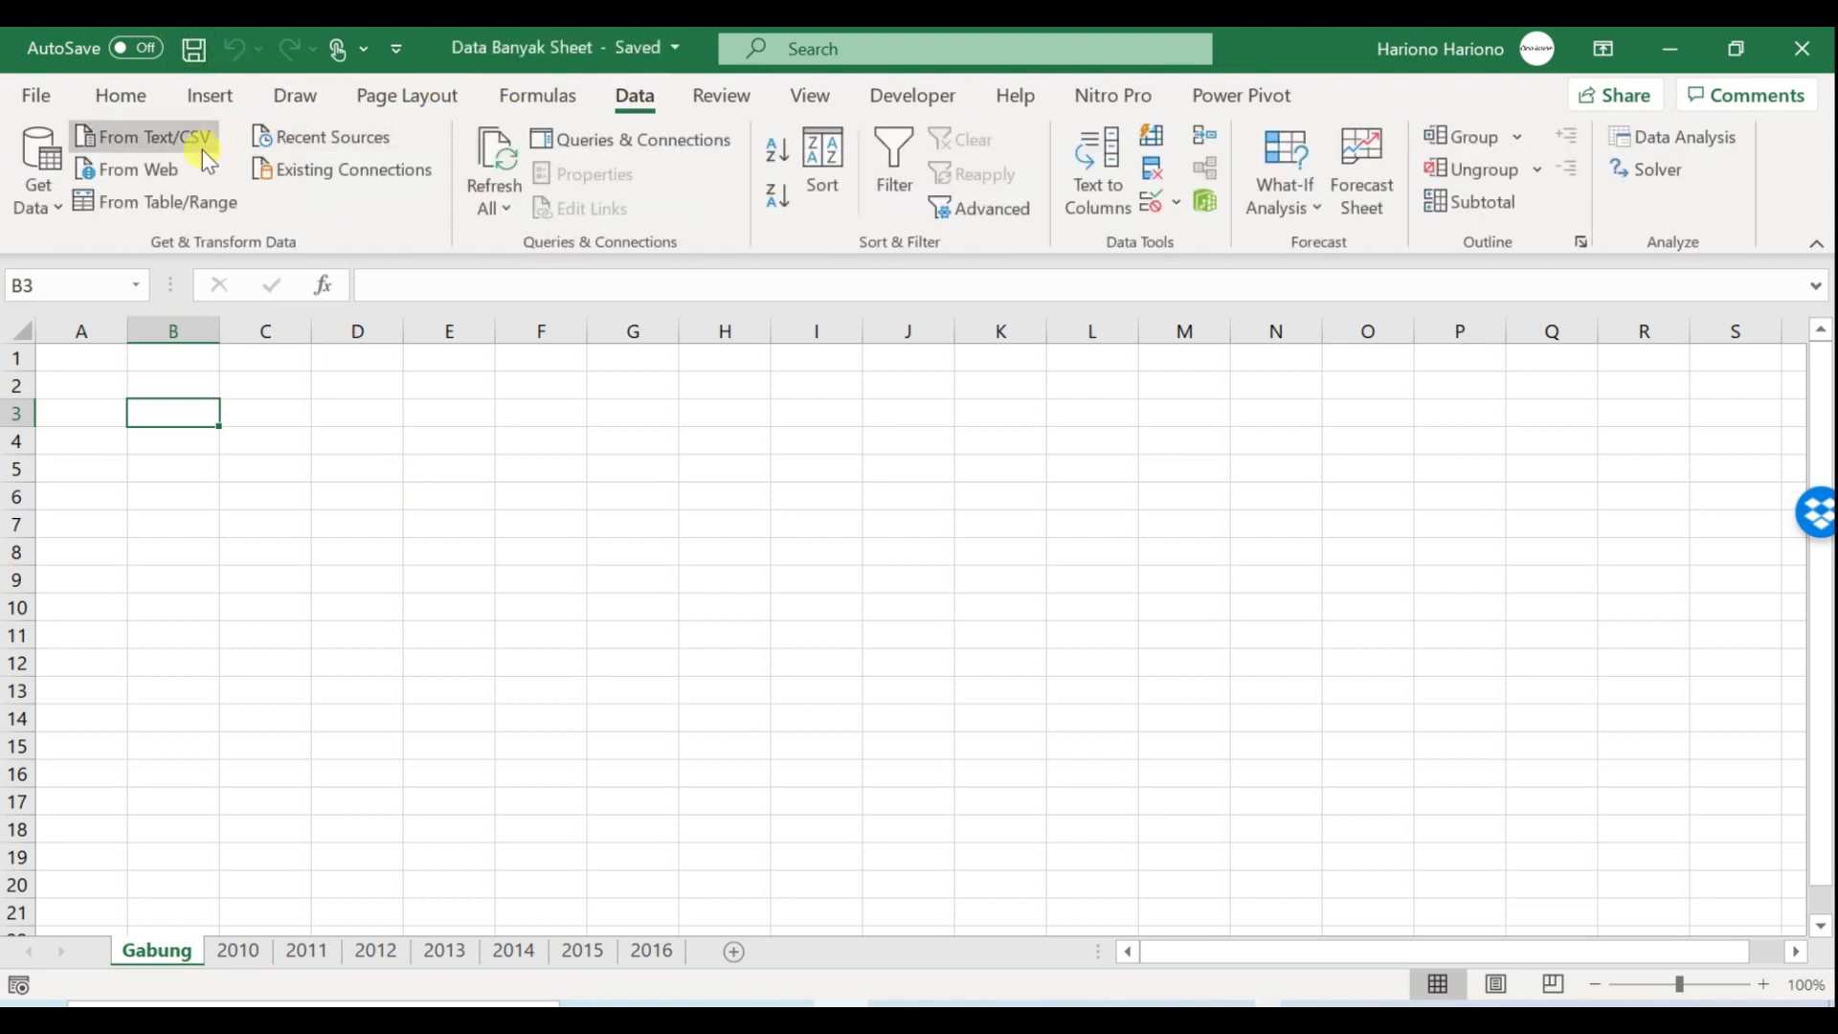
click(43, 181)
mouse_move(106, 261)
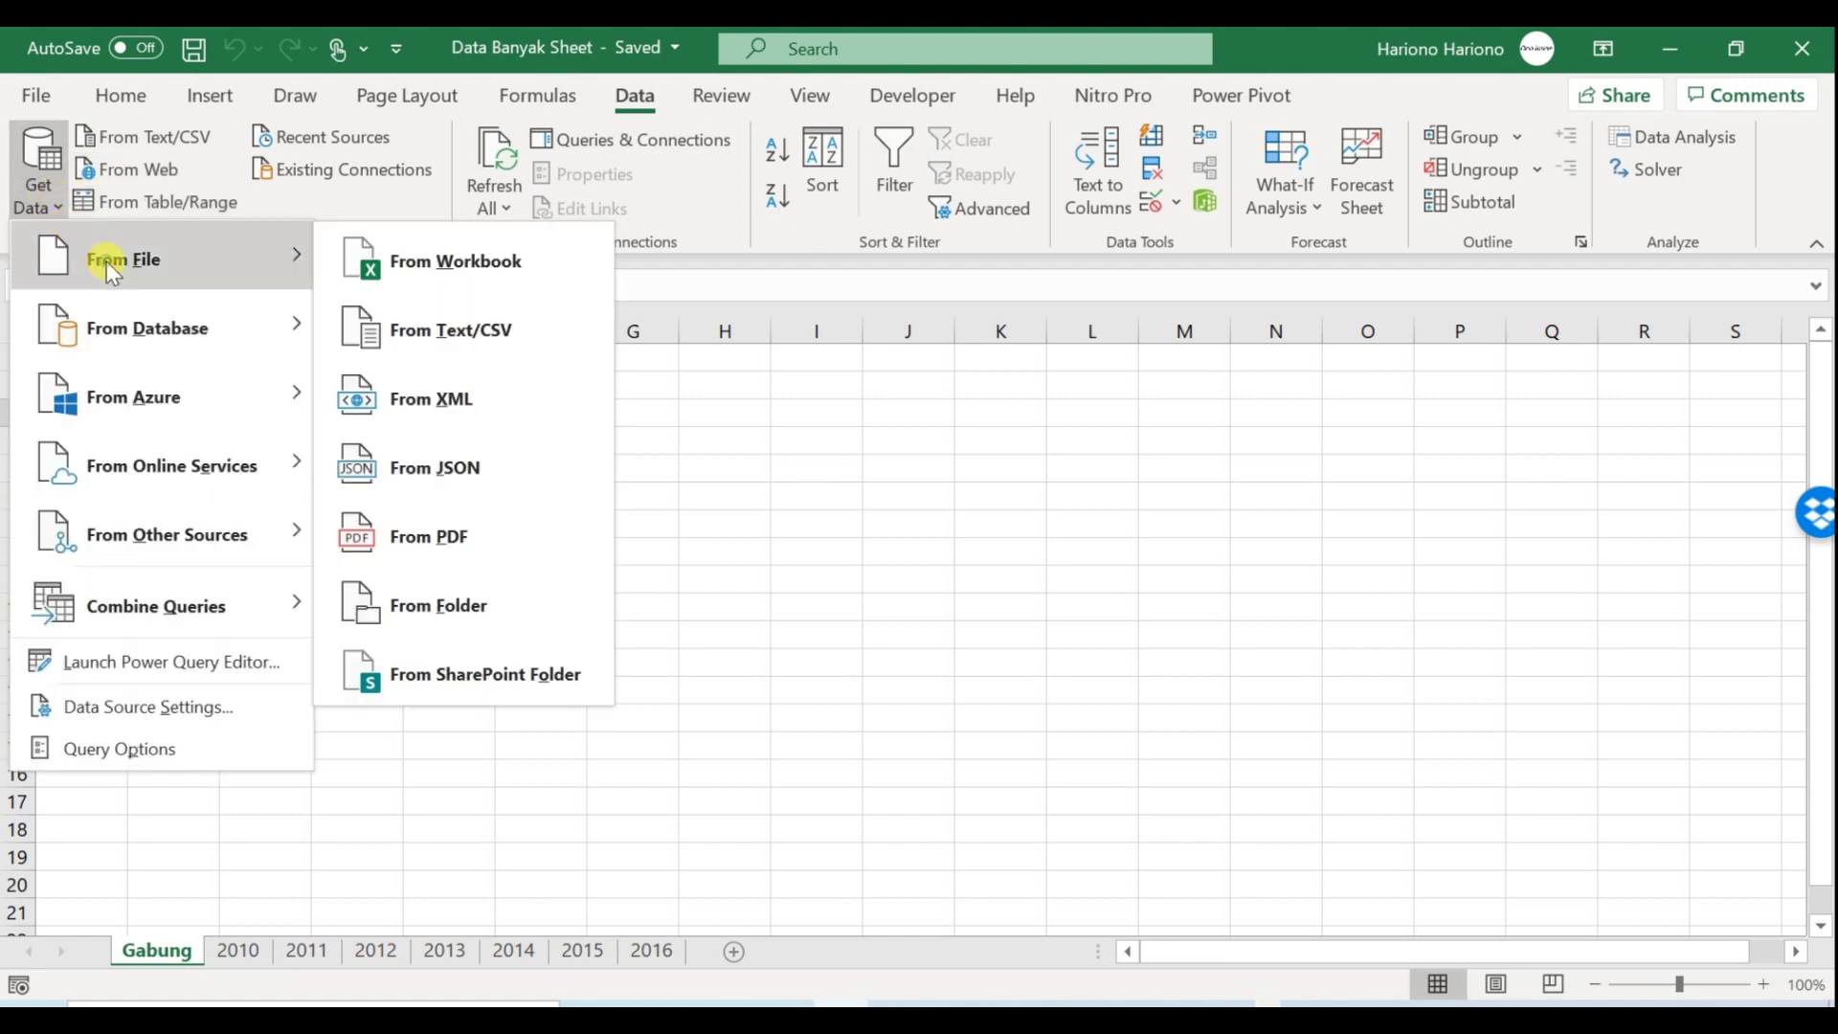
click(423, 260)
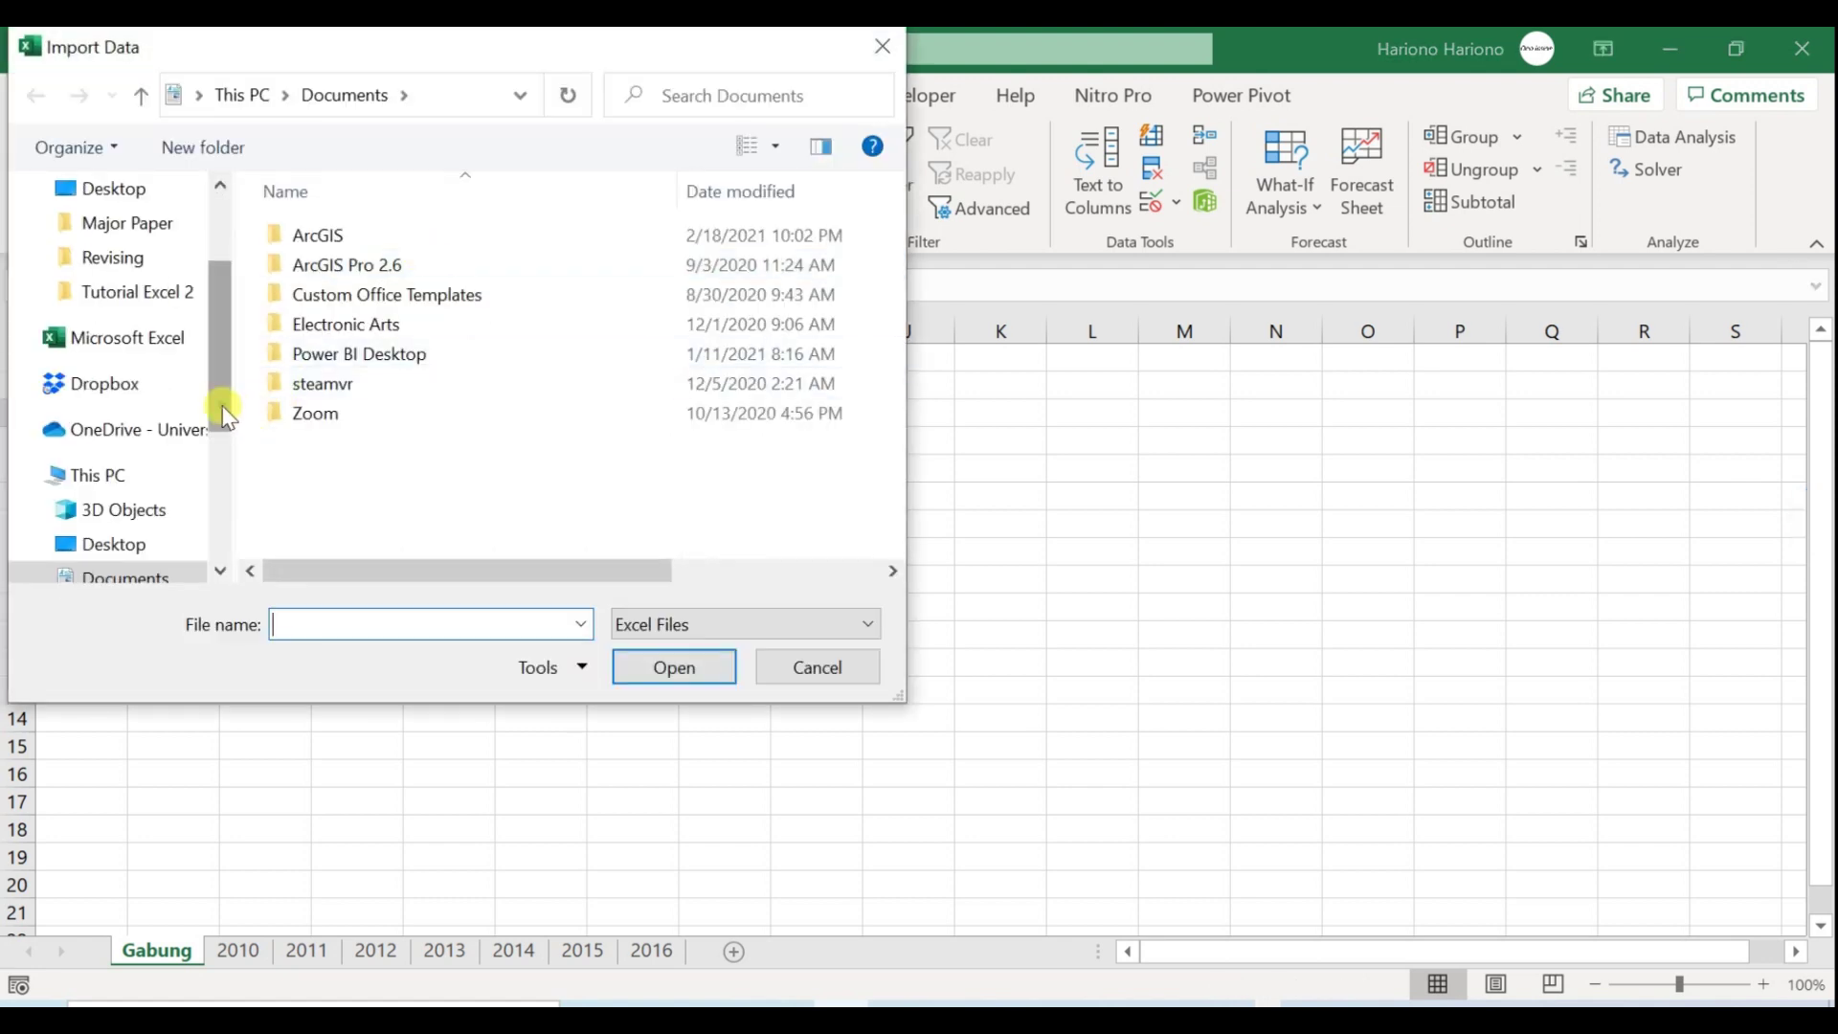
click(149, 388)
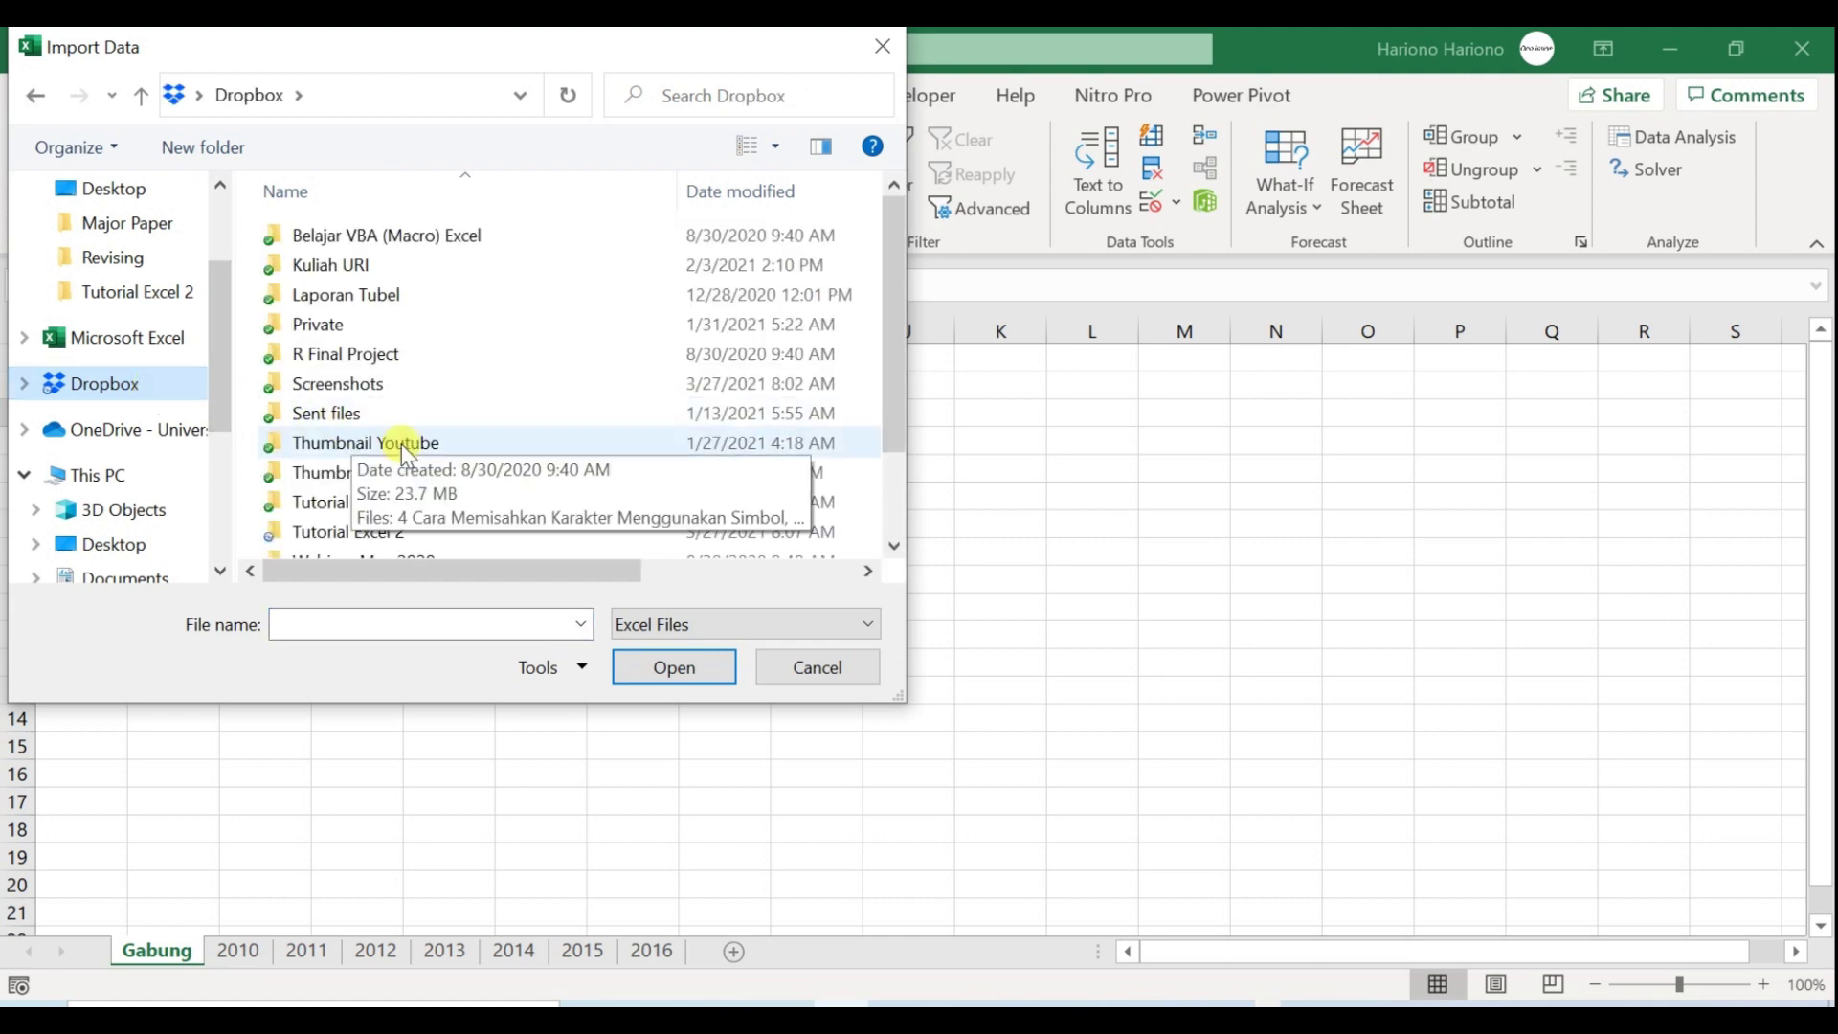
scroll(397, 522, down, 1)
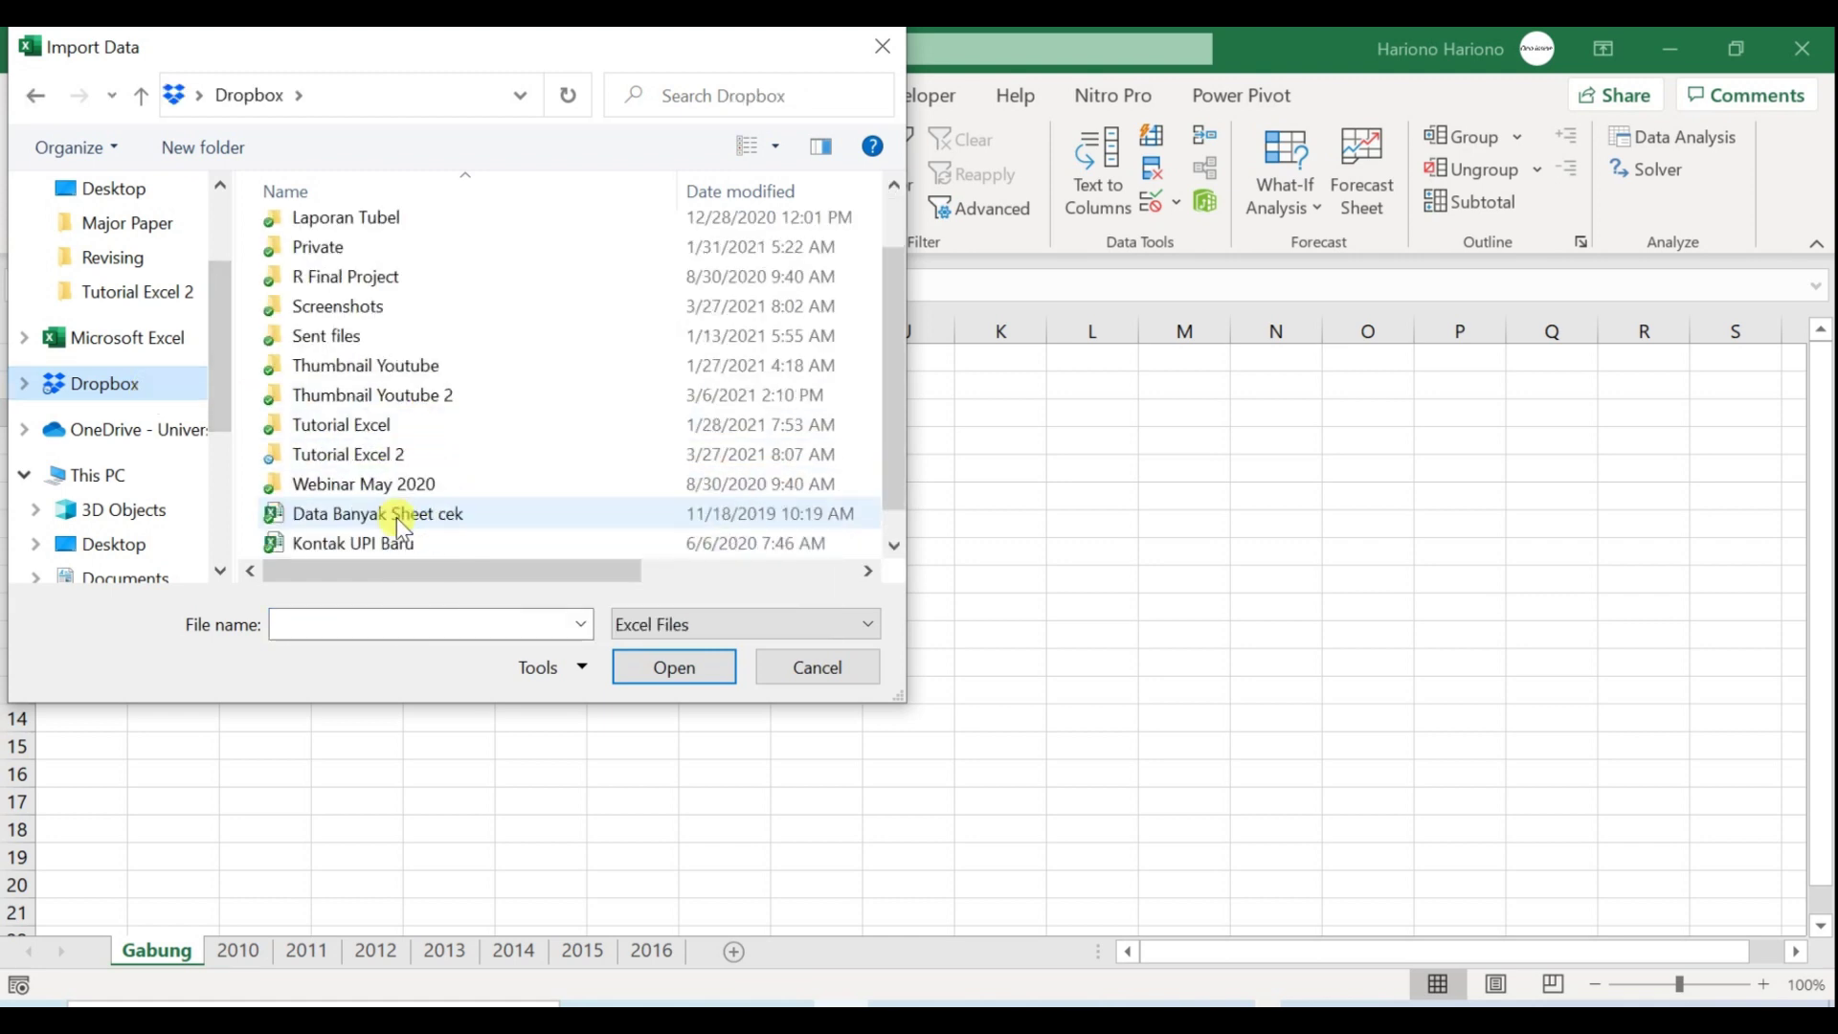
double_click(431, 456)
double_click(386, 237)
click(386, 237)
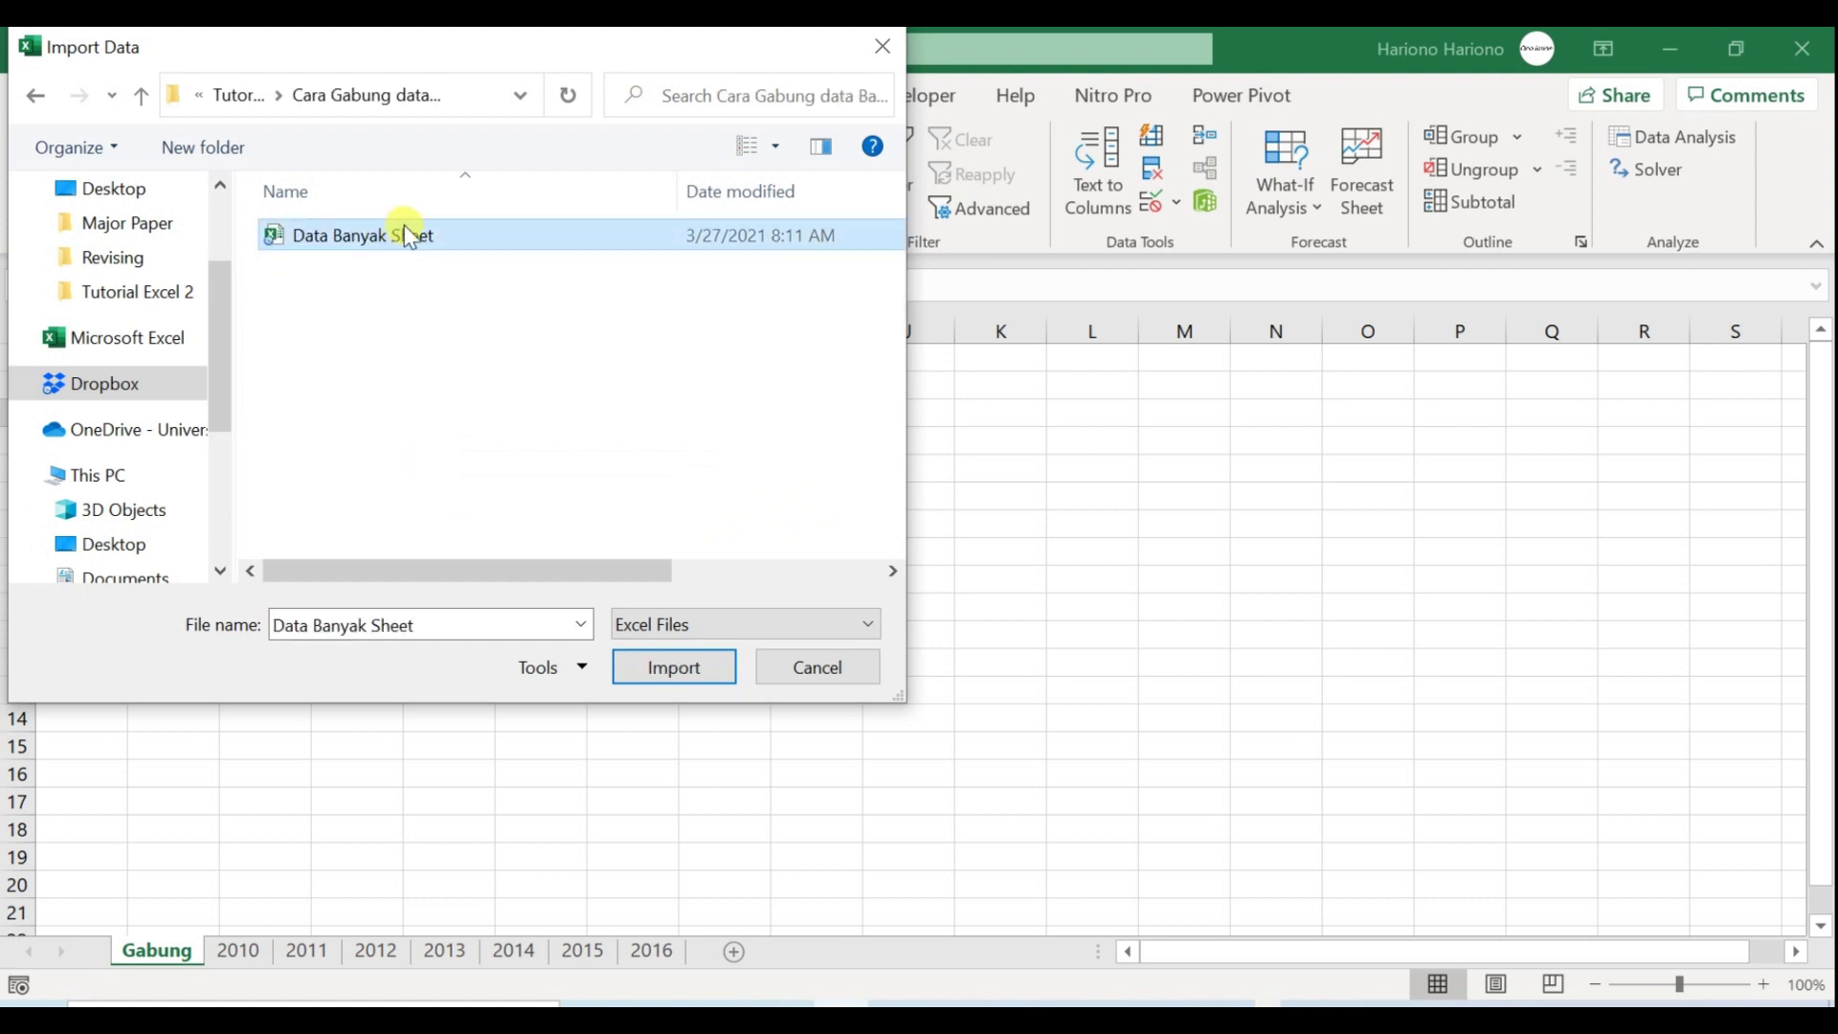
click(710, 674)
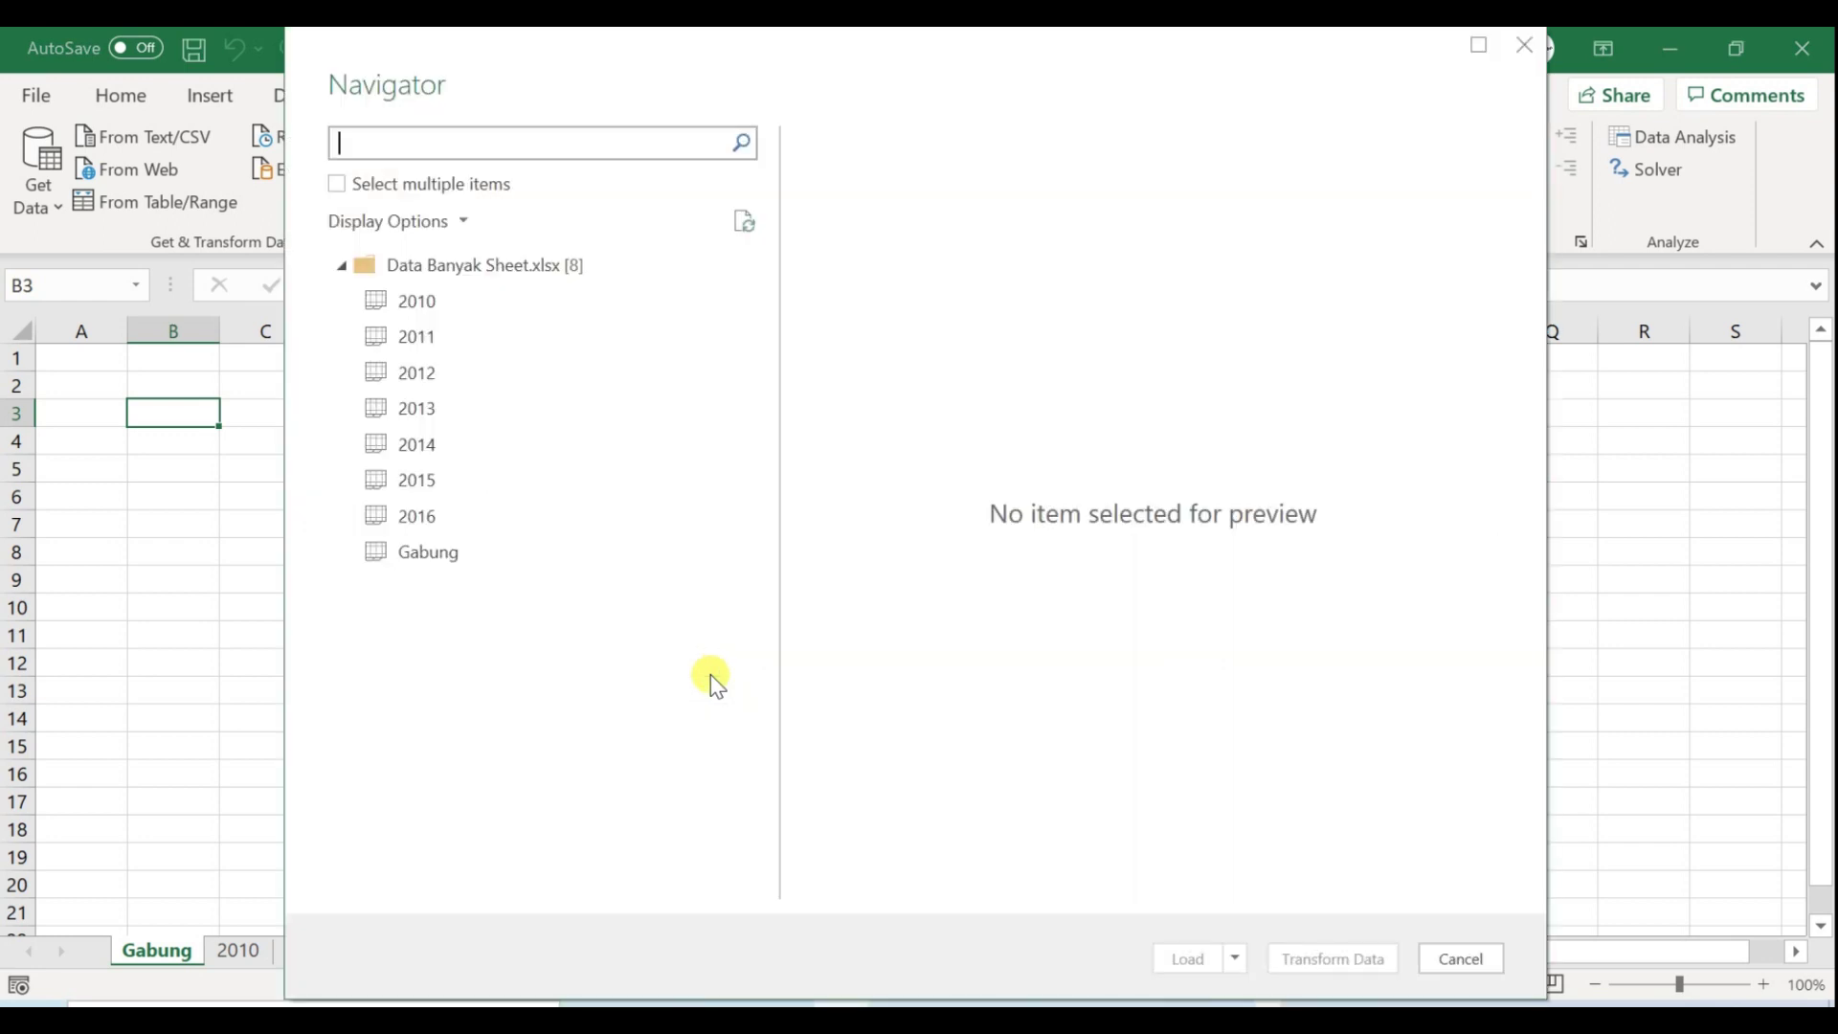
Preview the 2010 and 2013 sheets, then open the entire Data Banyak Sheet.xlsx workbook for transformation in Power Query
click(460, 309)
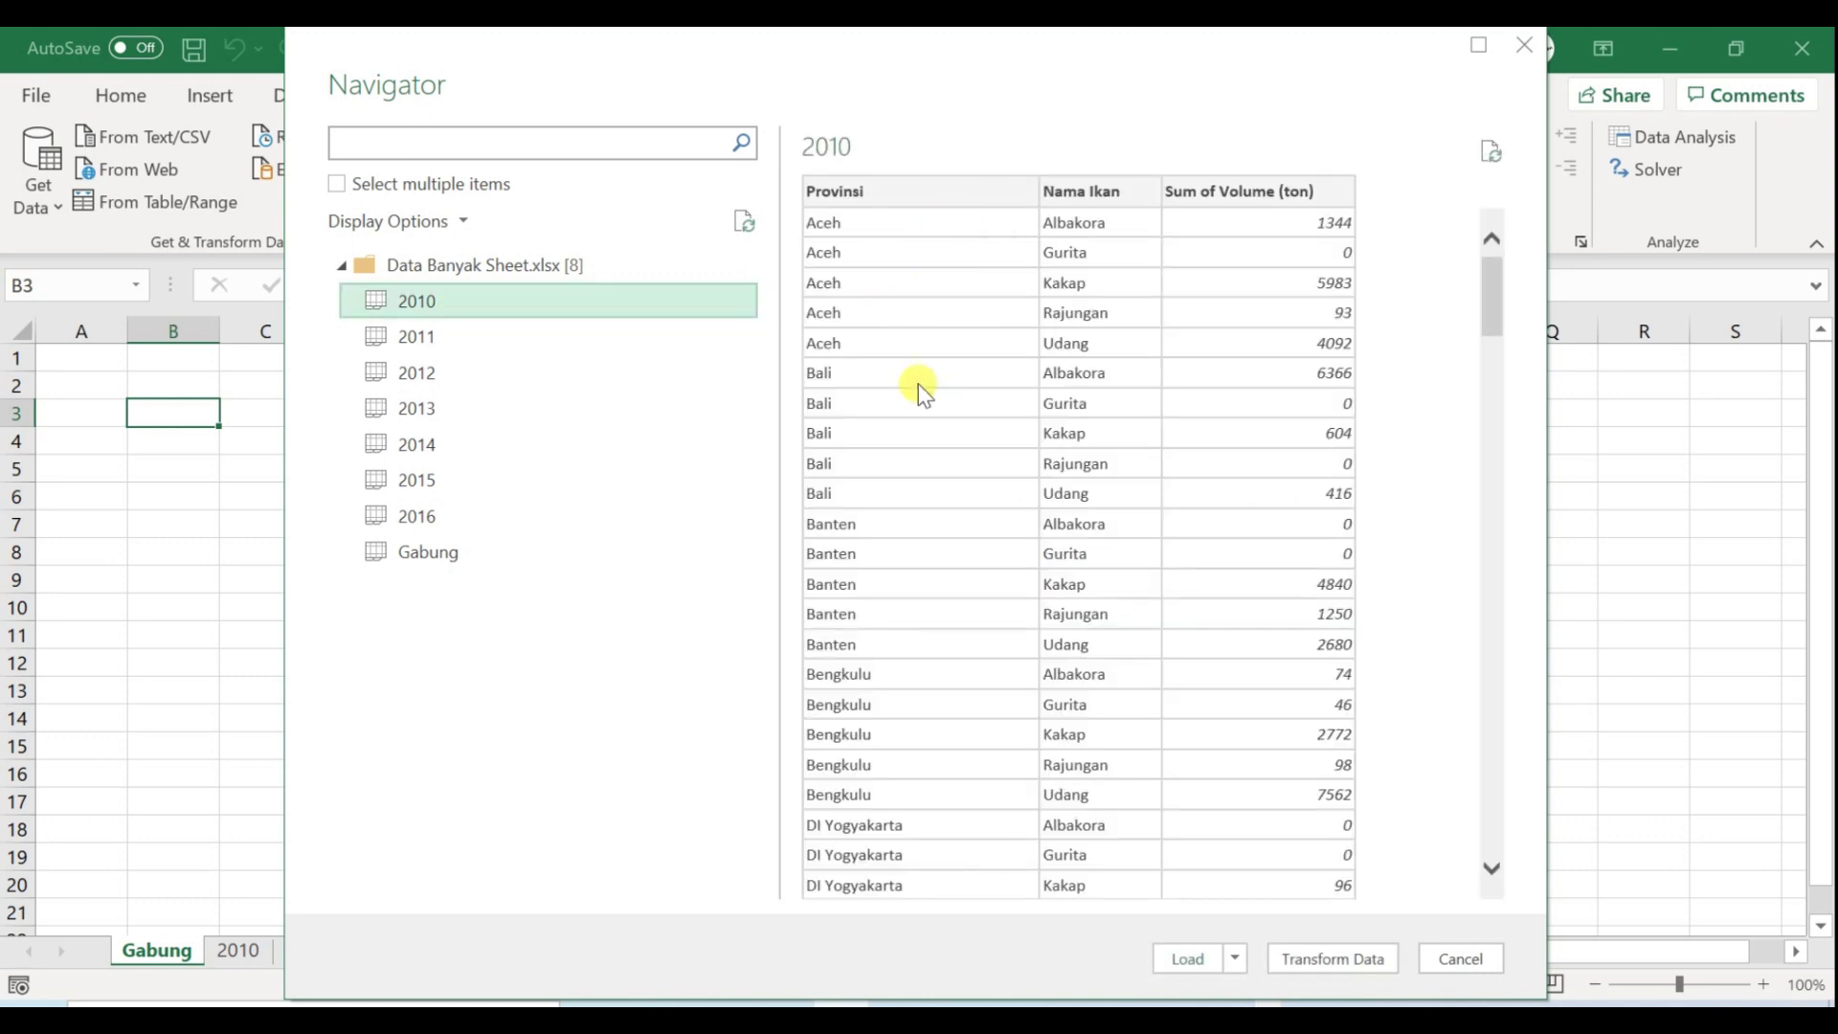
click(580, 408)
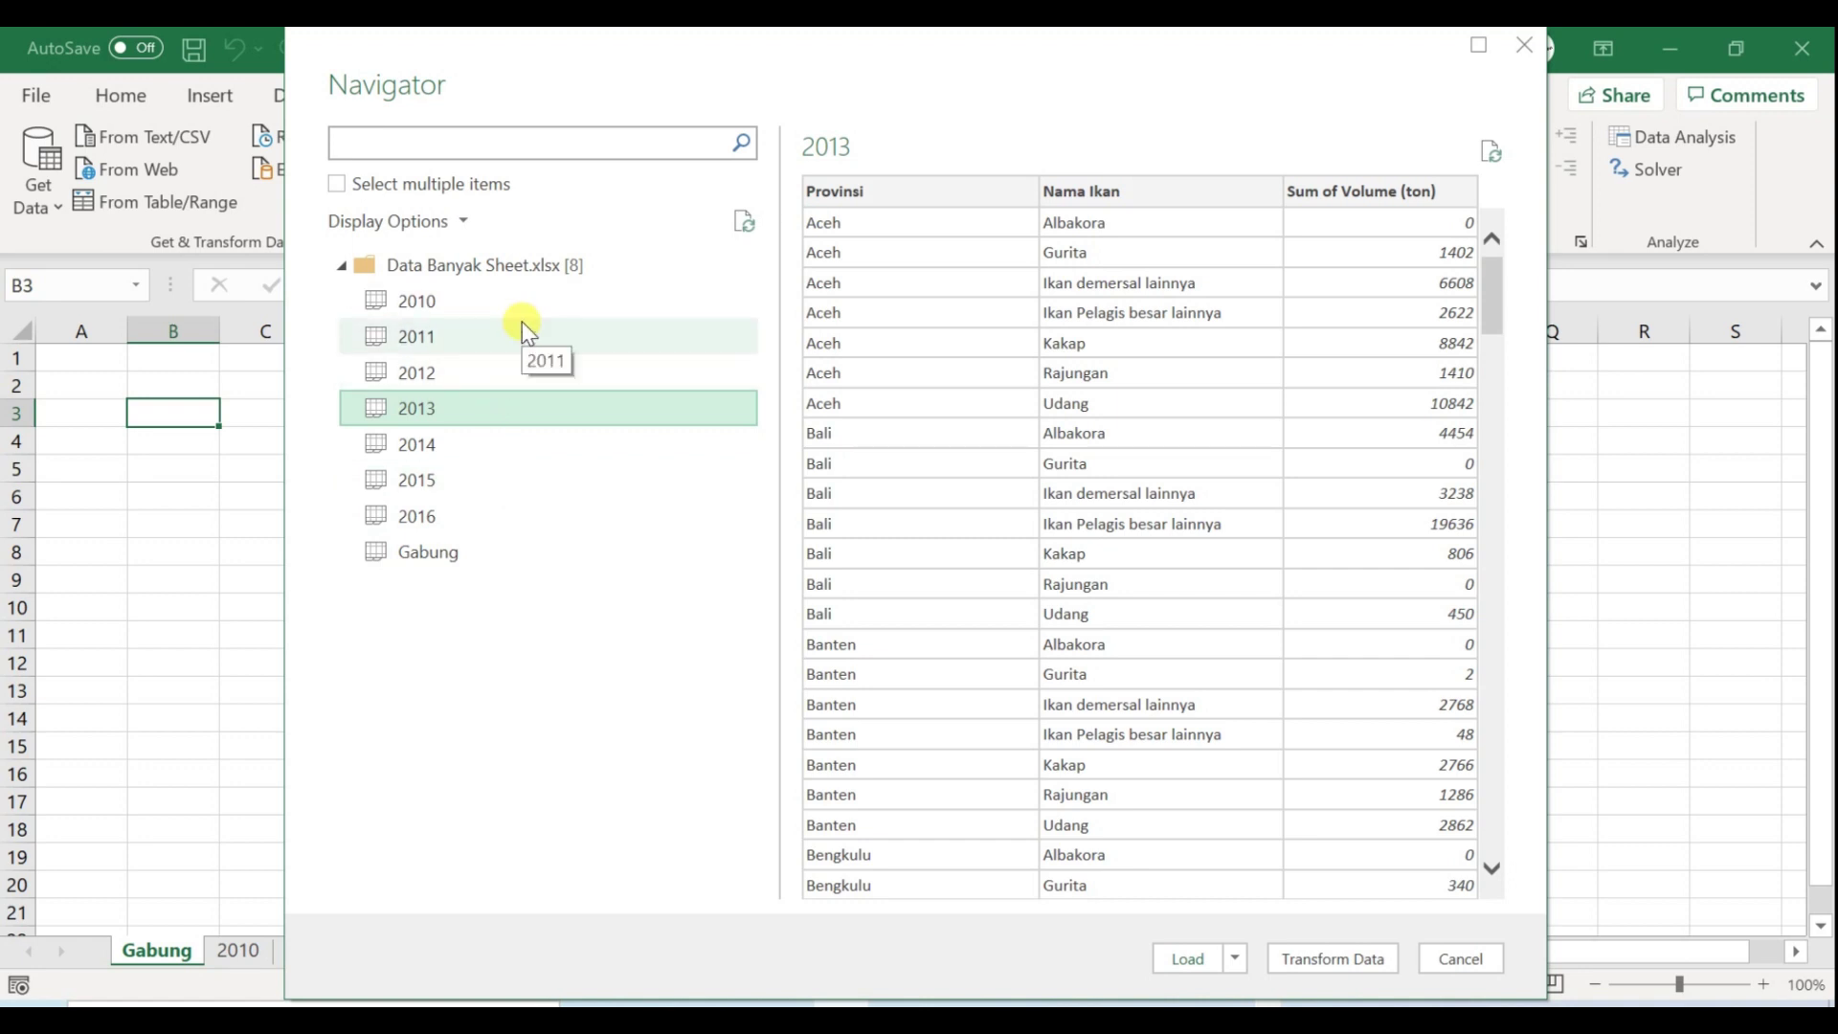
click(489, 269)
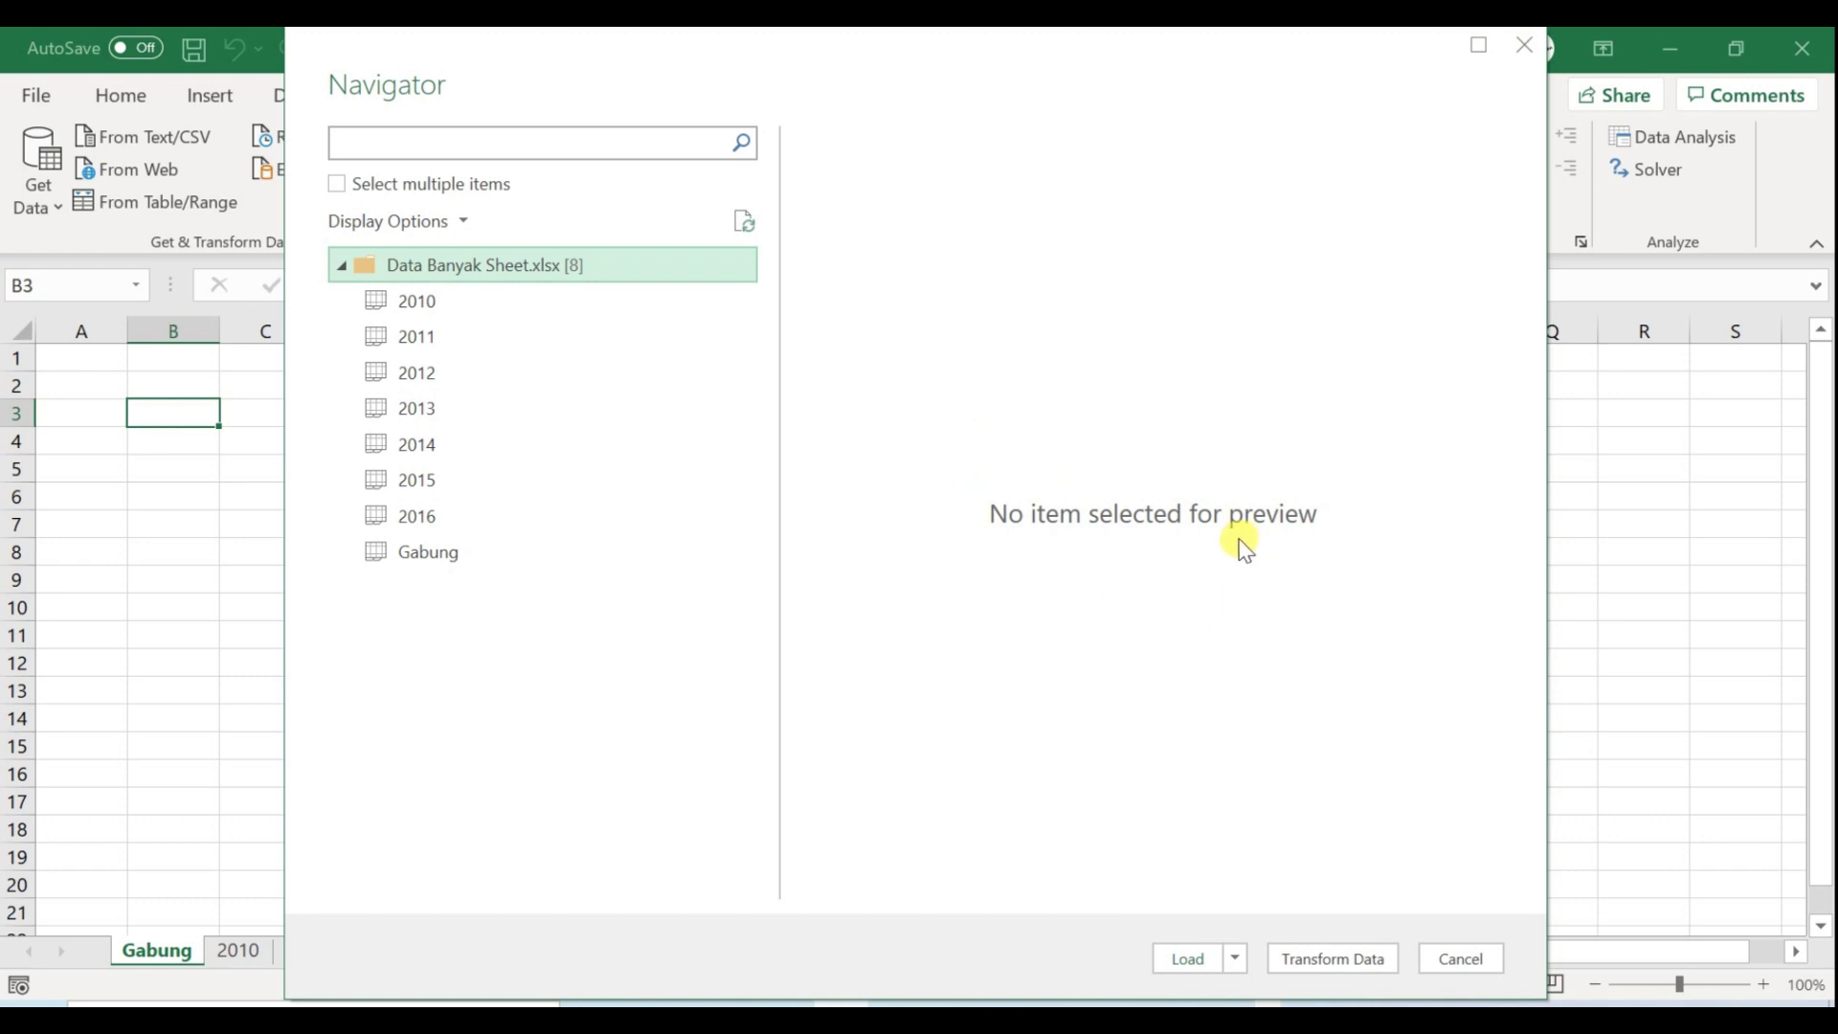
click(1332, 961)
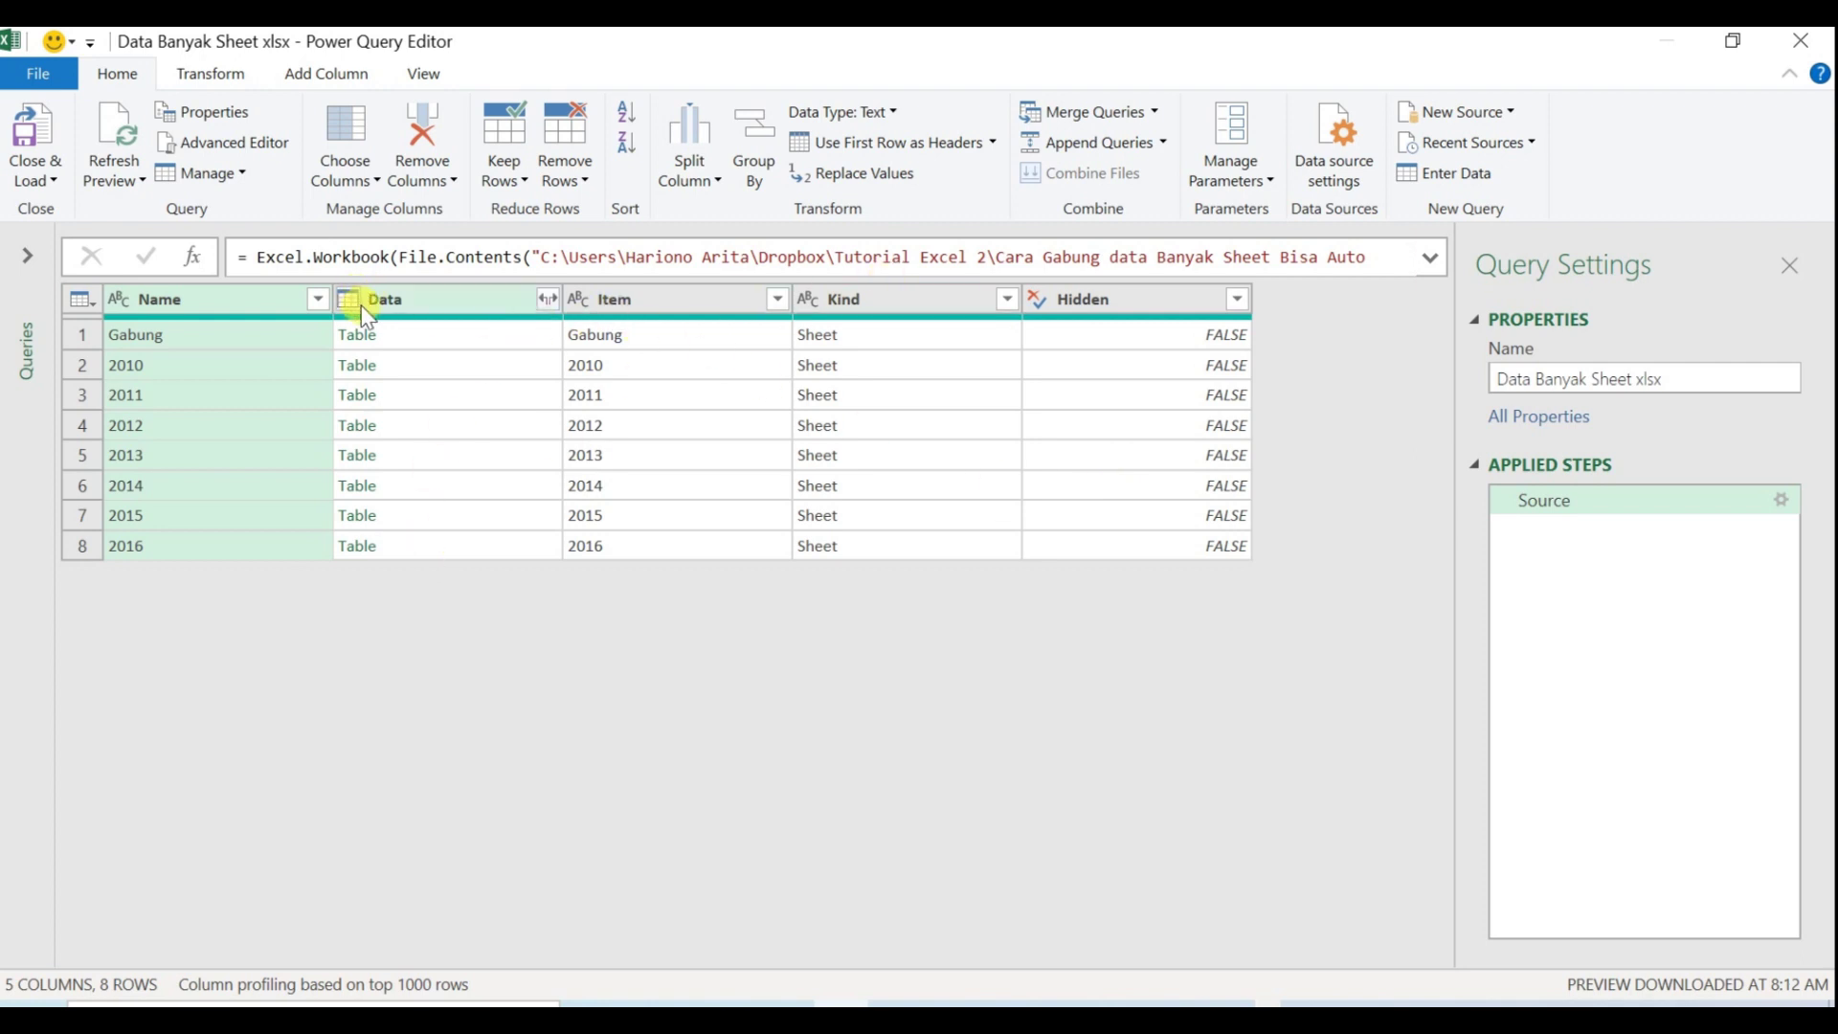
Filter the Name column to exclude the Gabung sheet, keeping 2010 through 2016
click(439, 306)
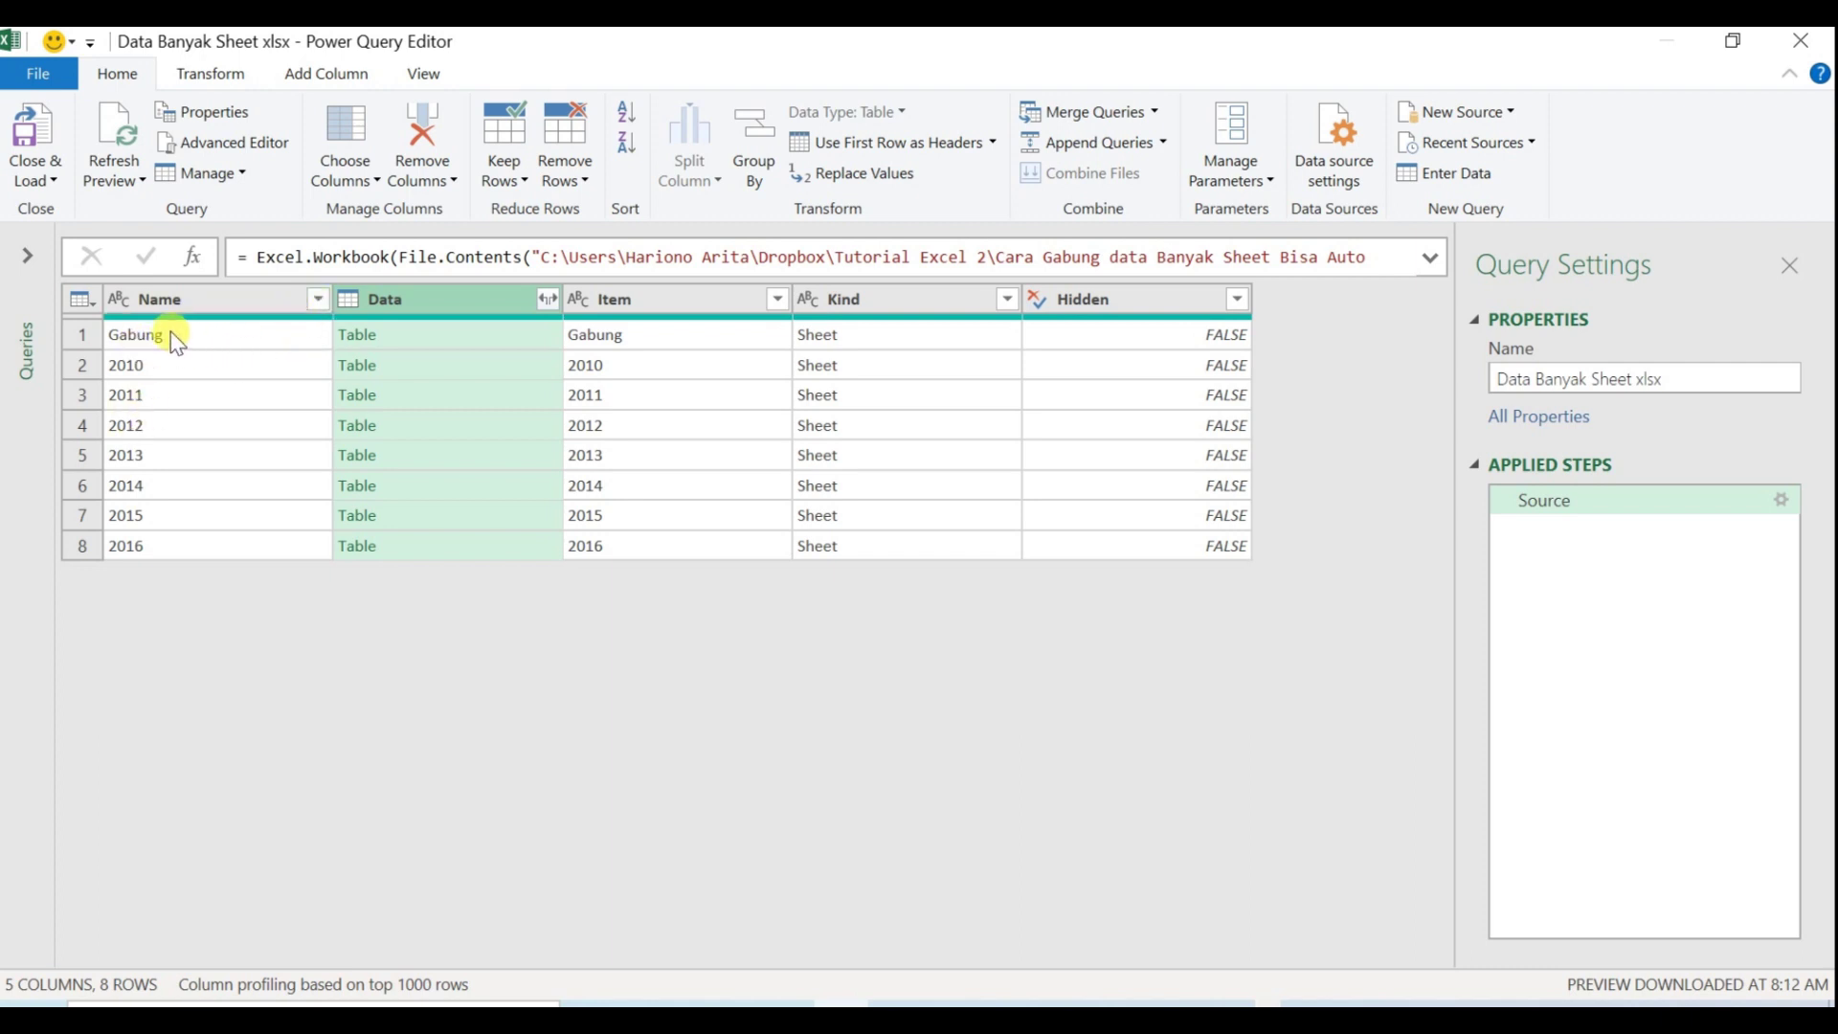
click(317, 299)
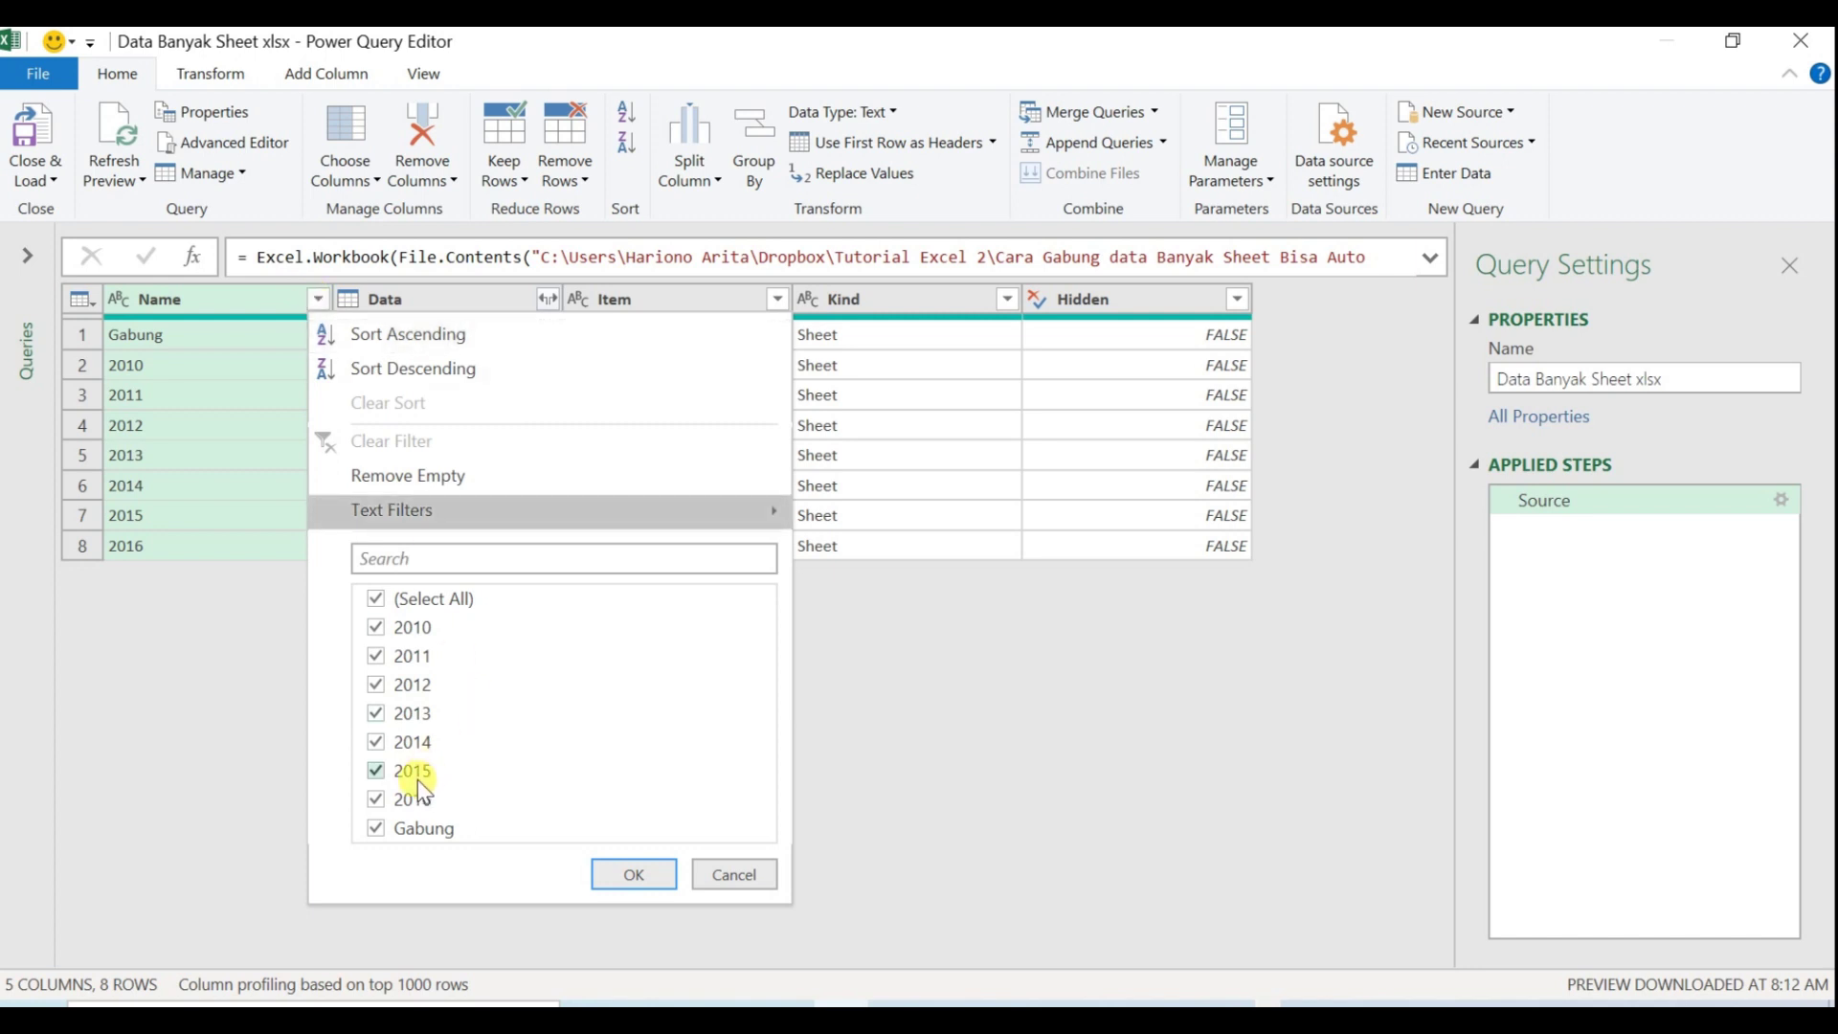
click(382, 827)
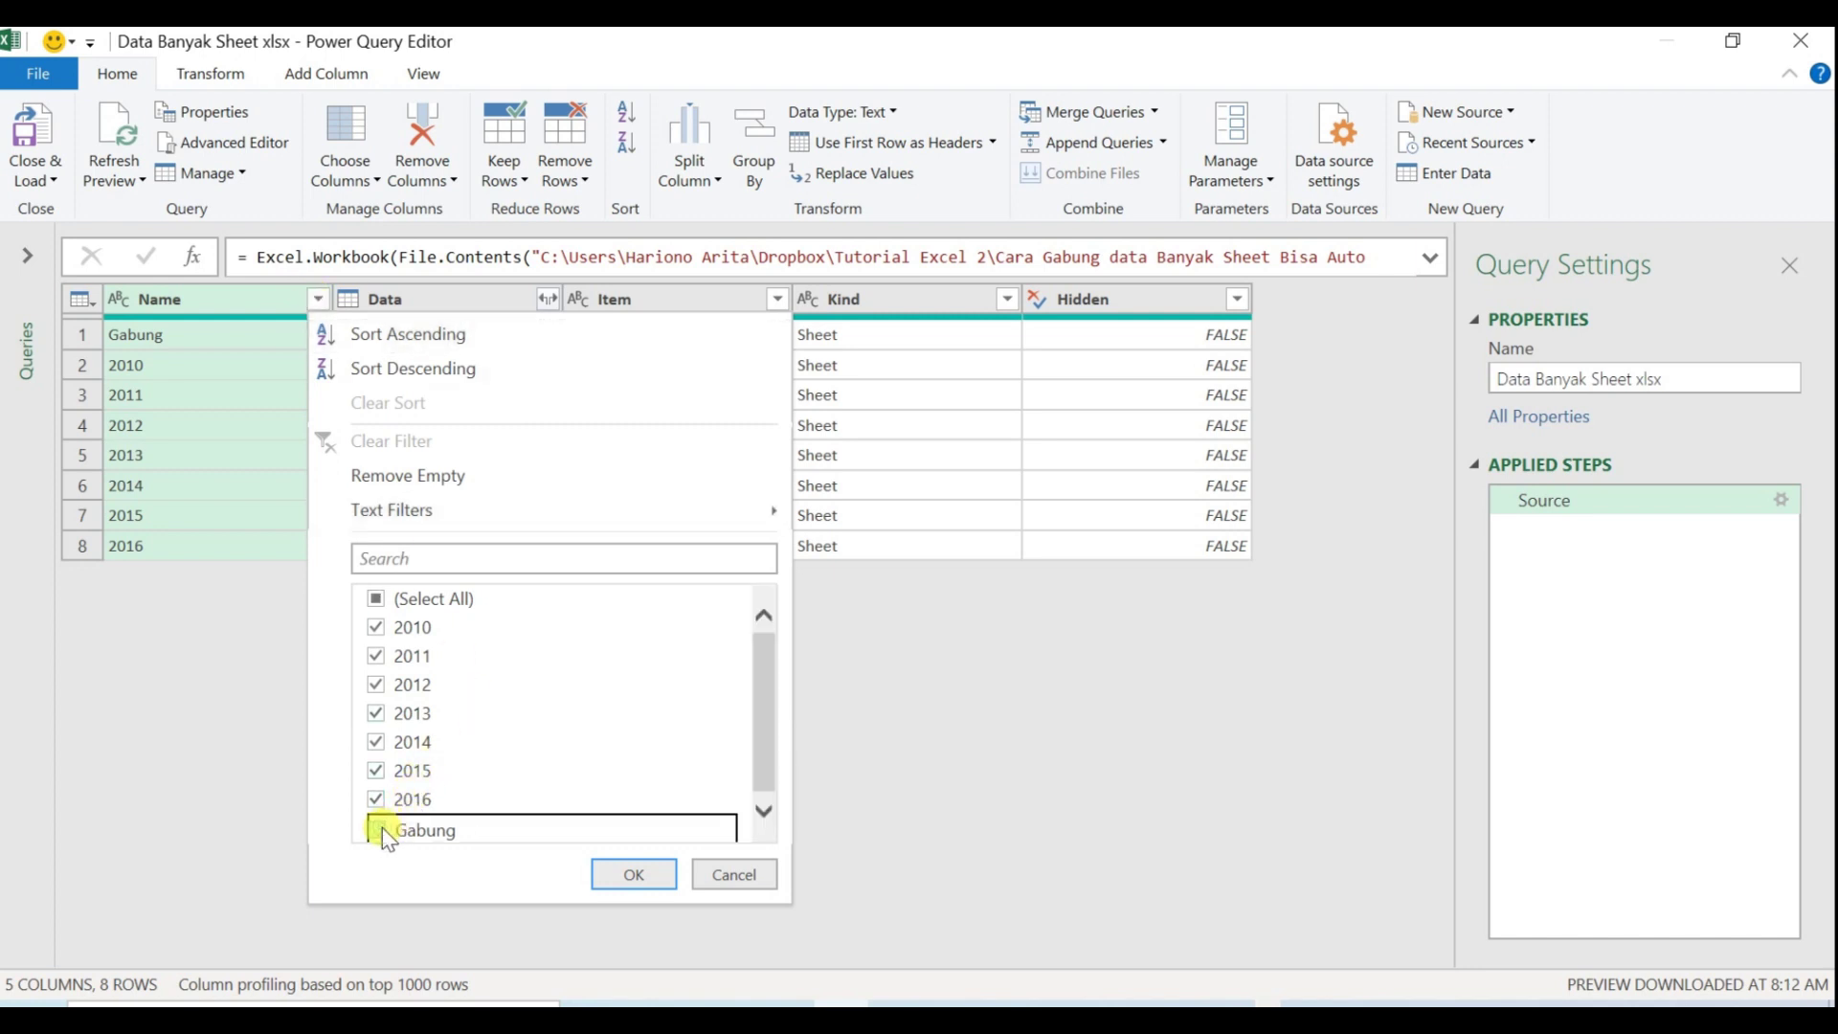
click(614, 875)
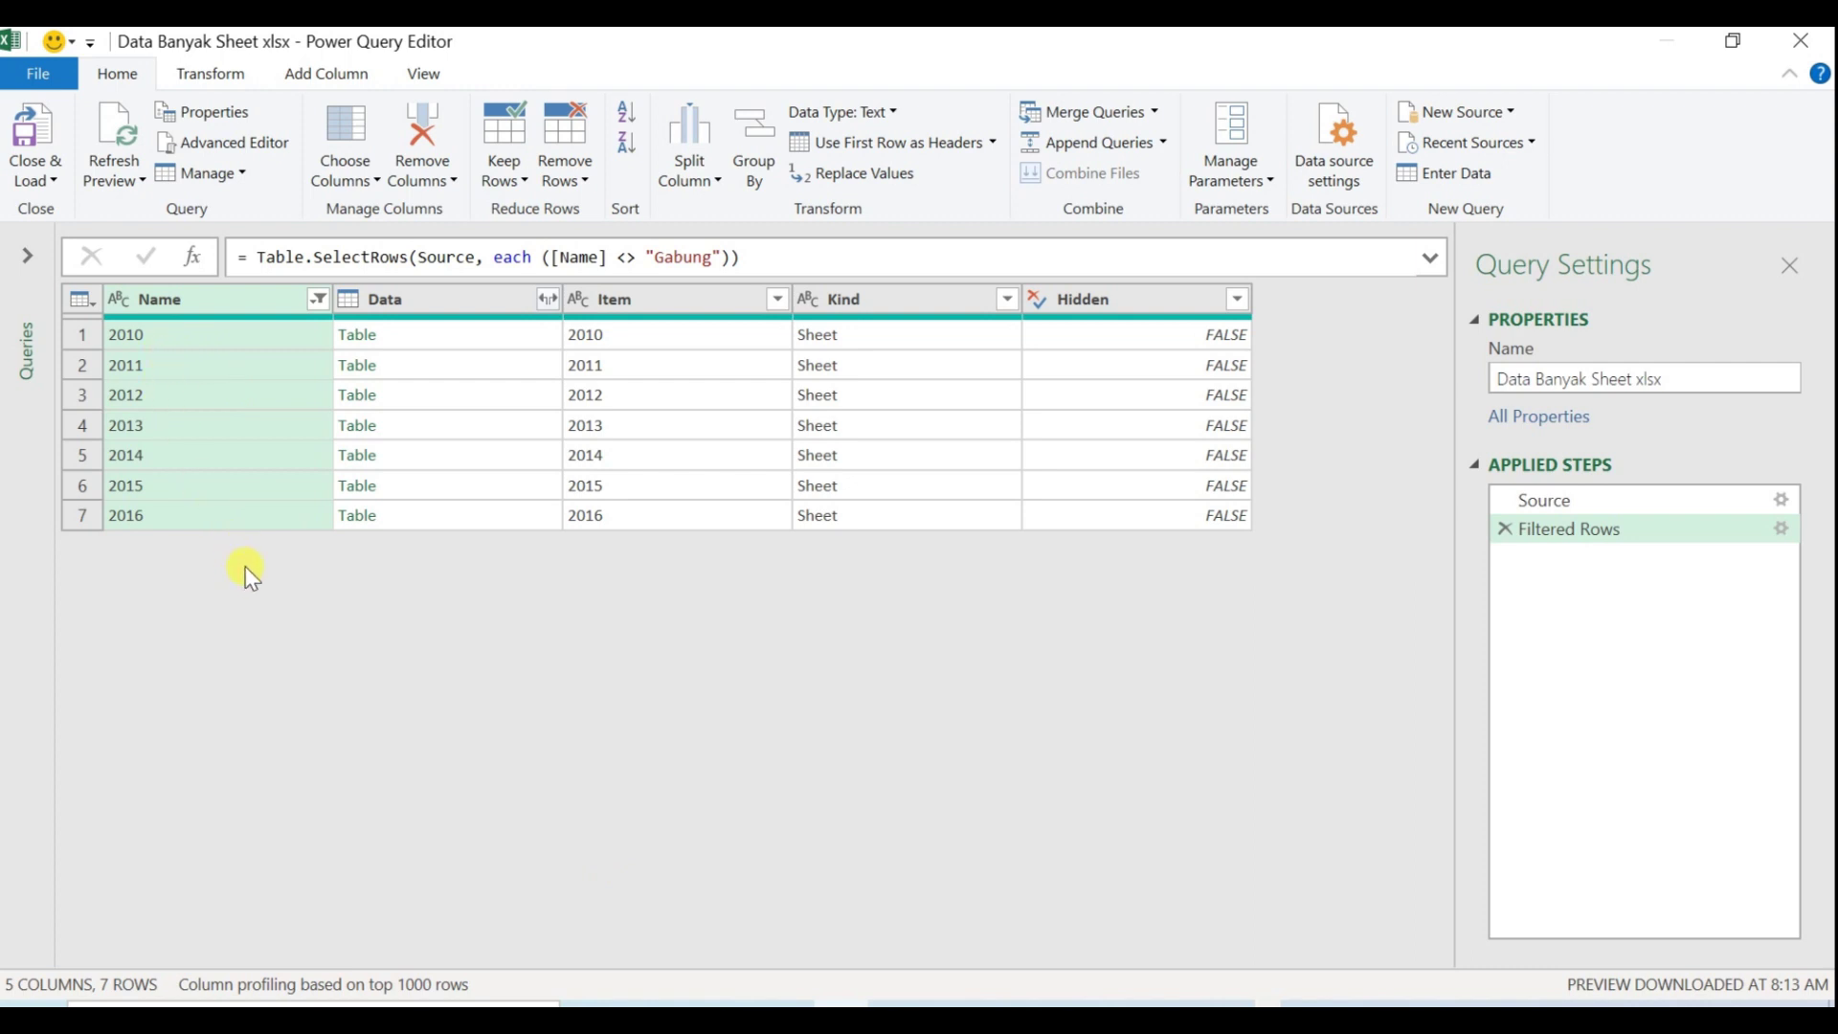
Expand the Data column into Column1, Column2 and Column3 without the original column name as prefix
click(548, 300)
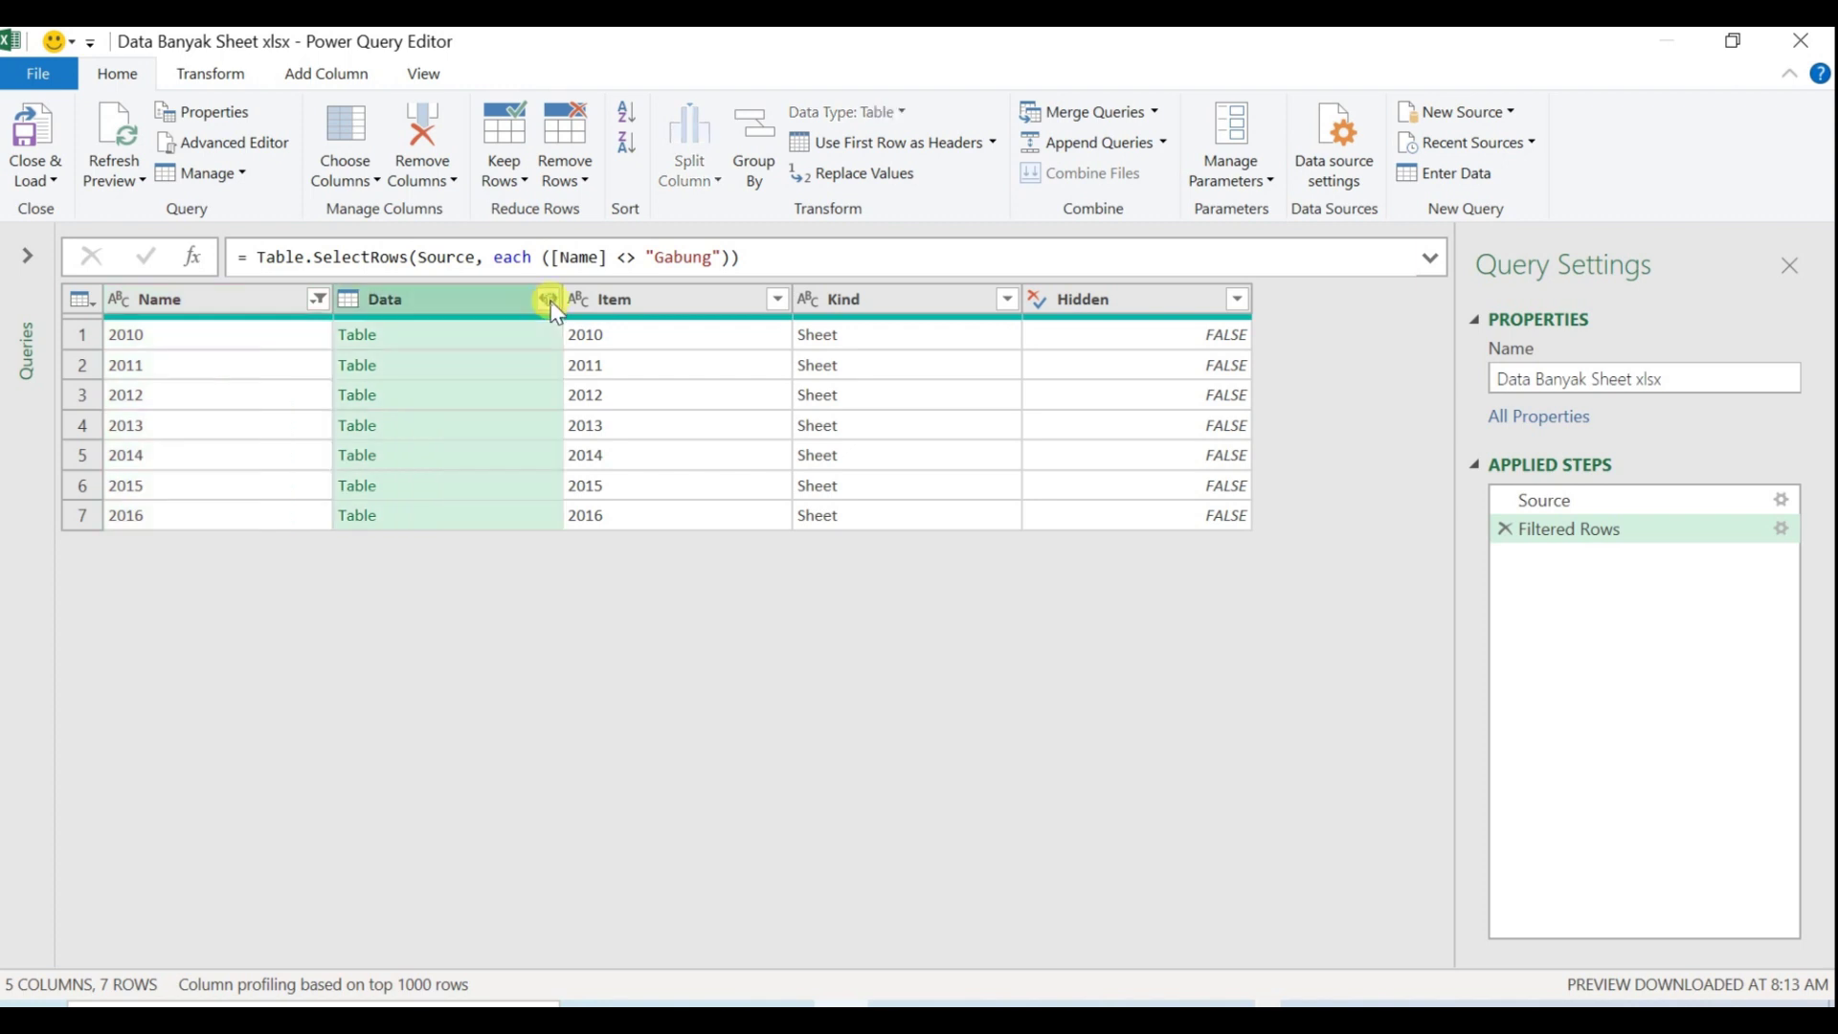
click(281, 601)
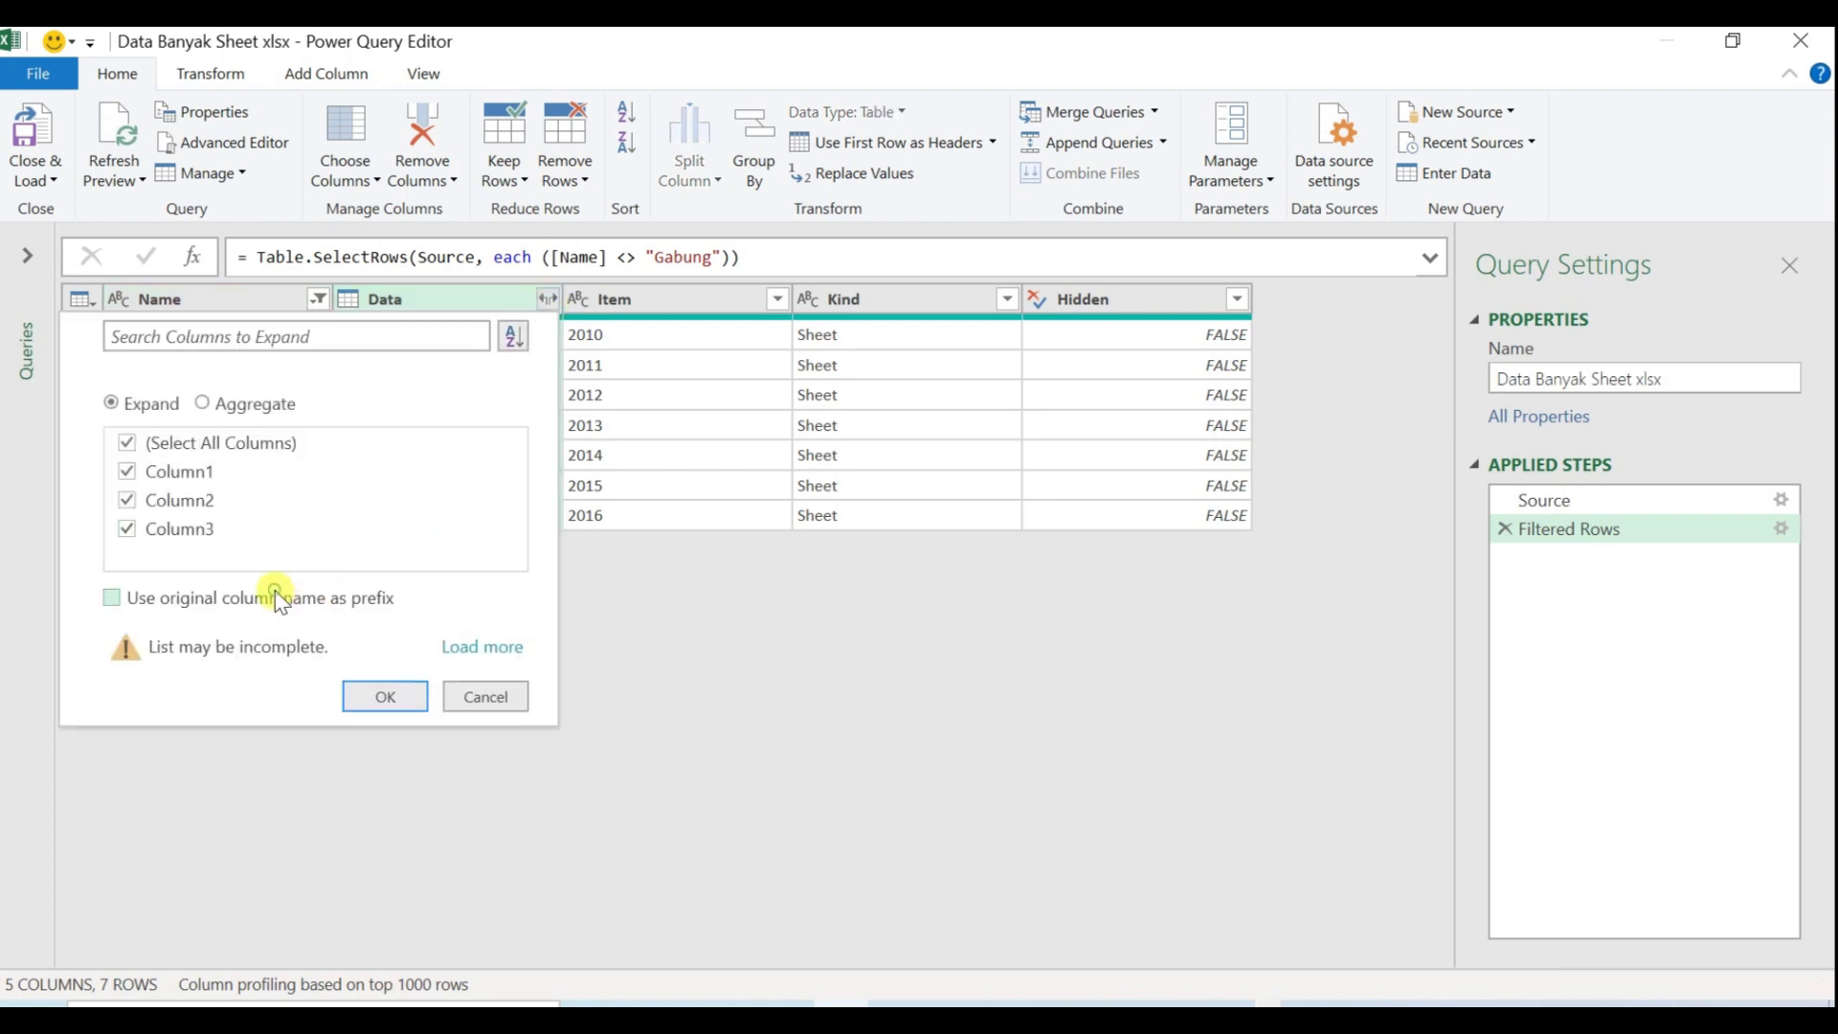
click(385, 697)
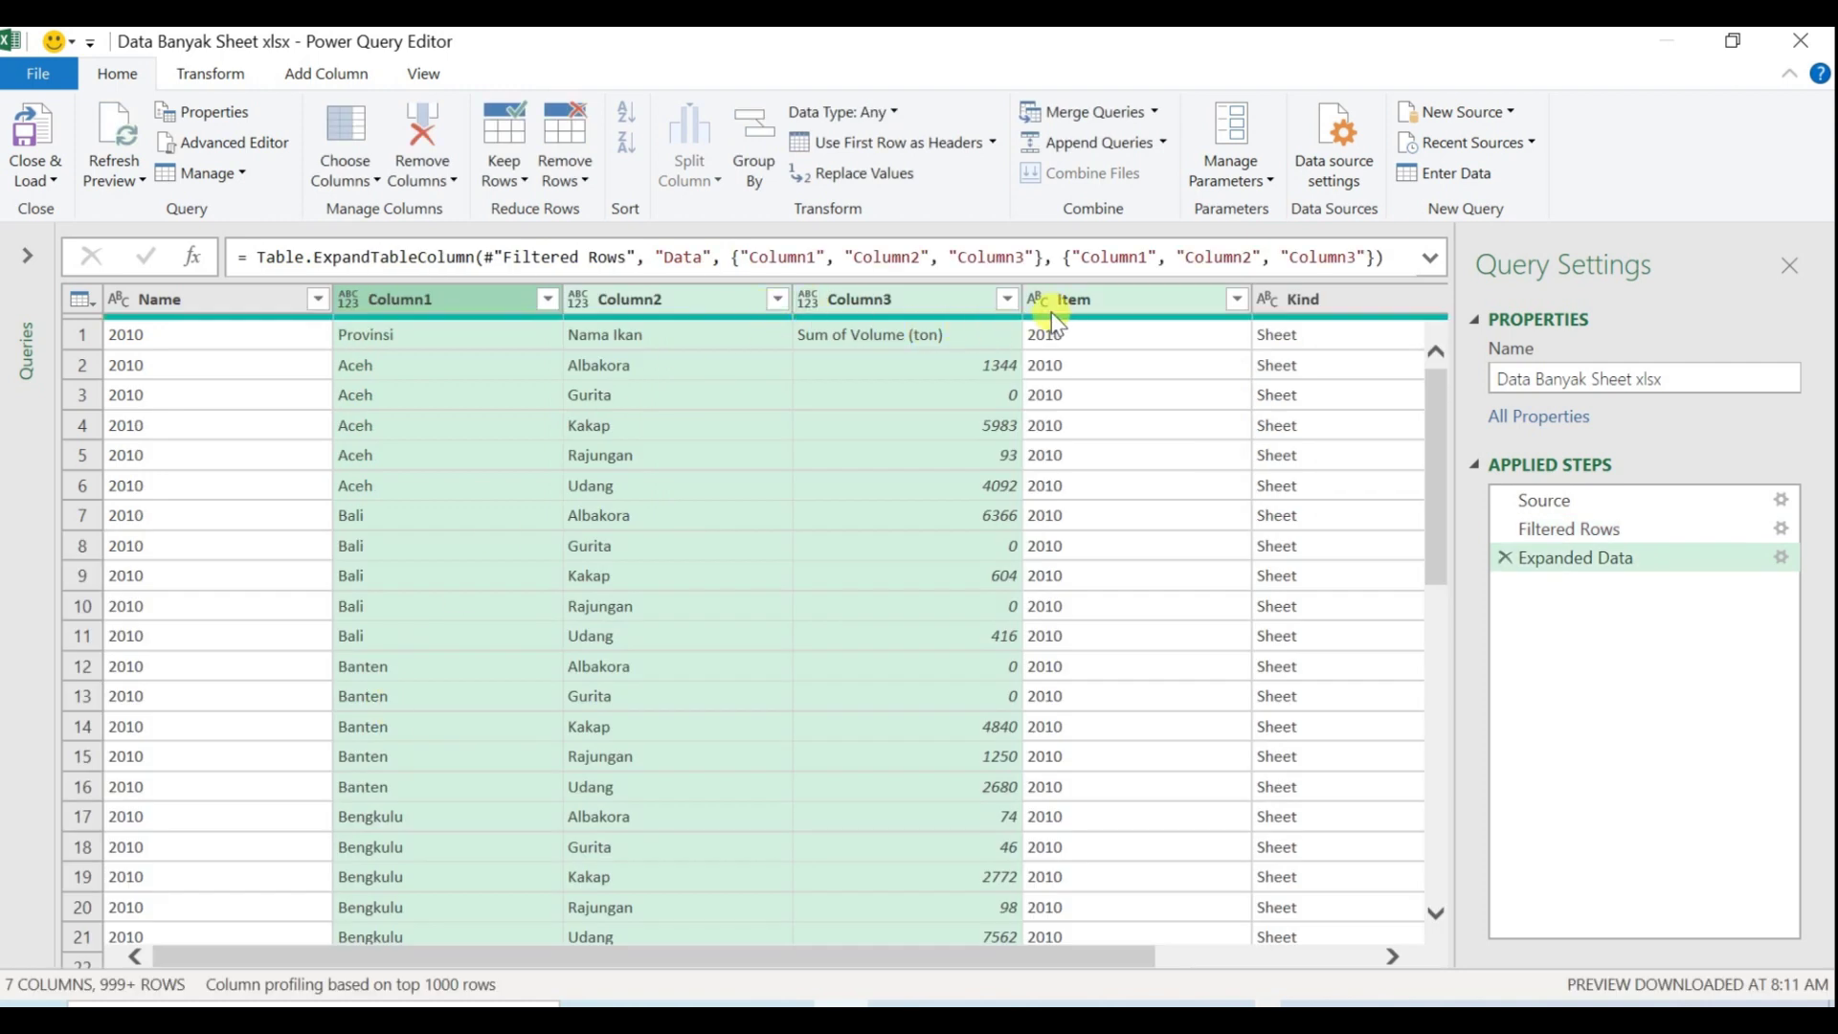
Remove the Item, Kind and Hidden columns from the query
click(1120, 299)
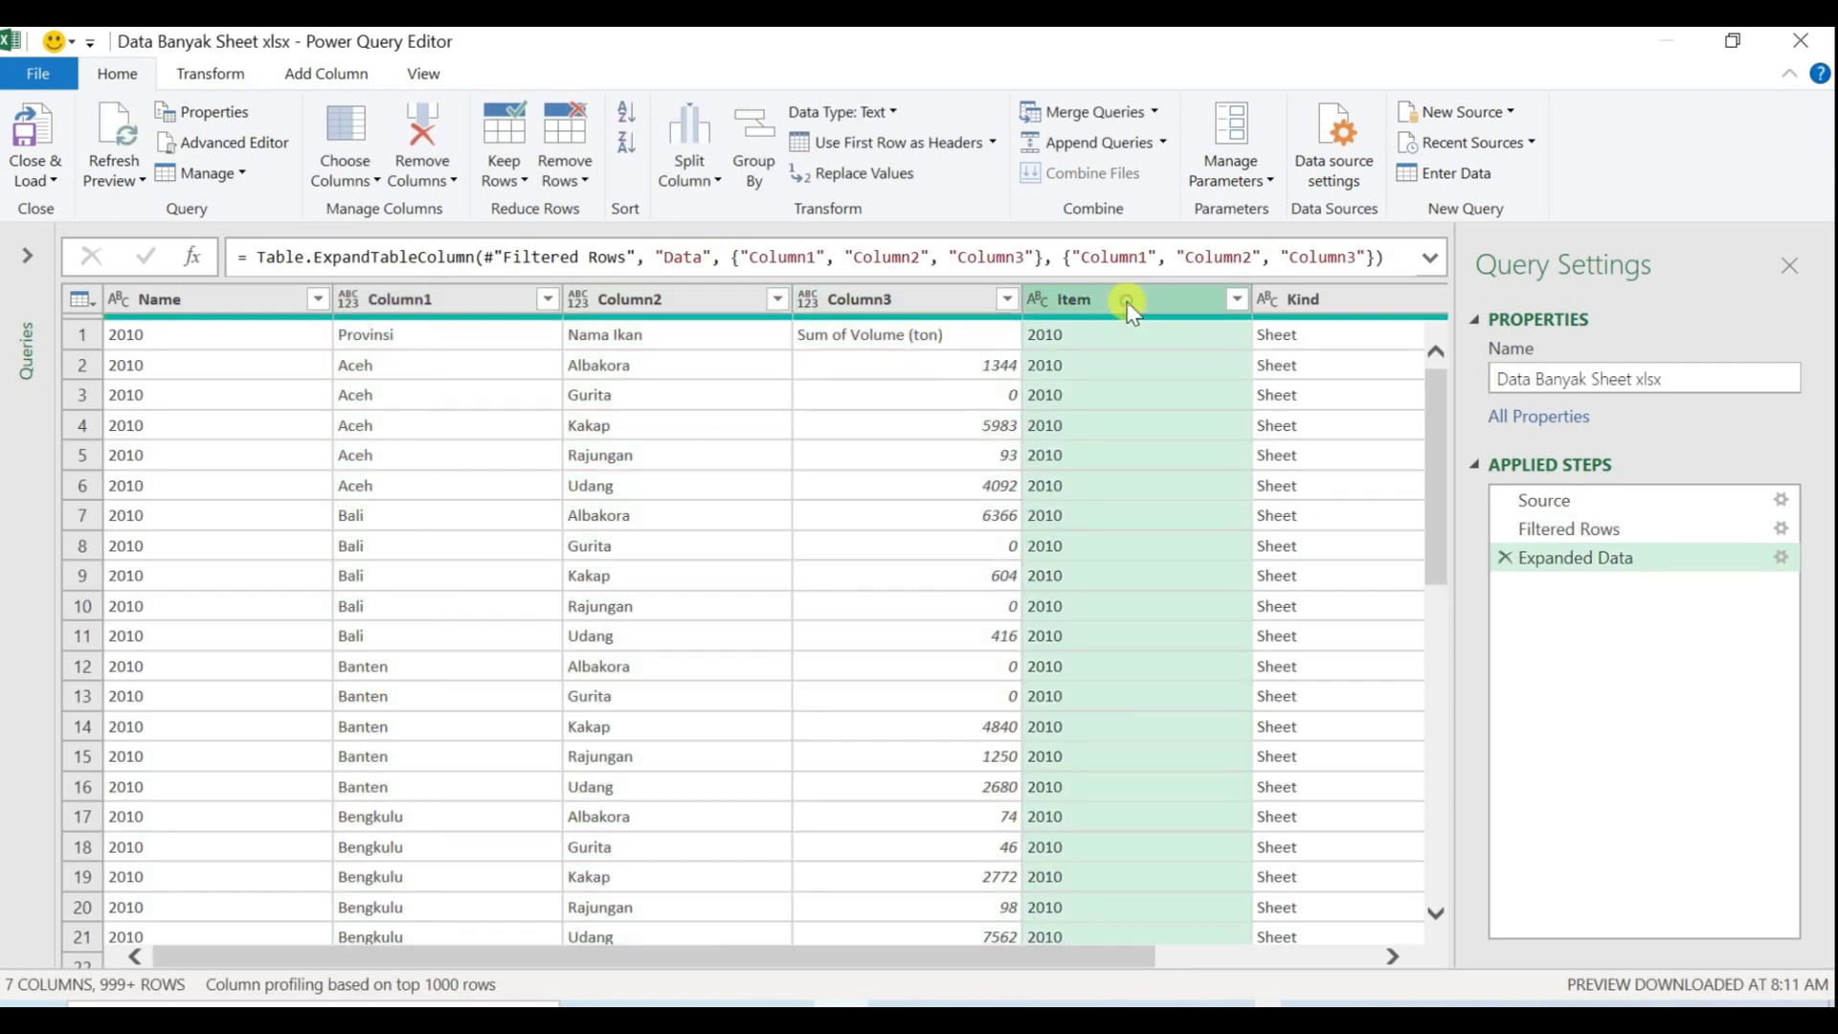
scroll(1097, 395, right, 3)
scroll(1099, 398, right, 3)
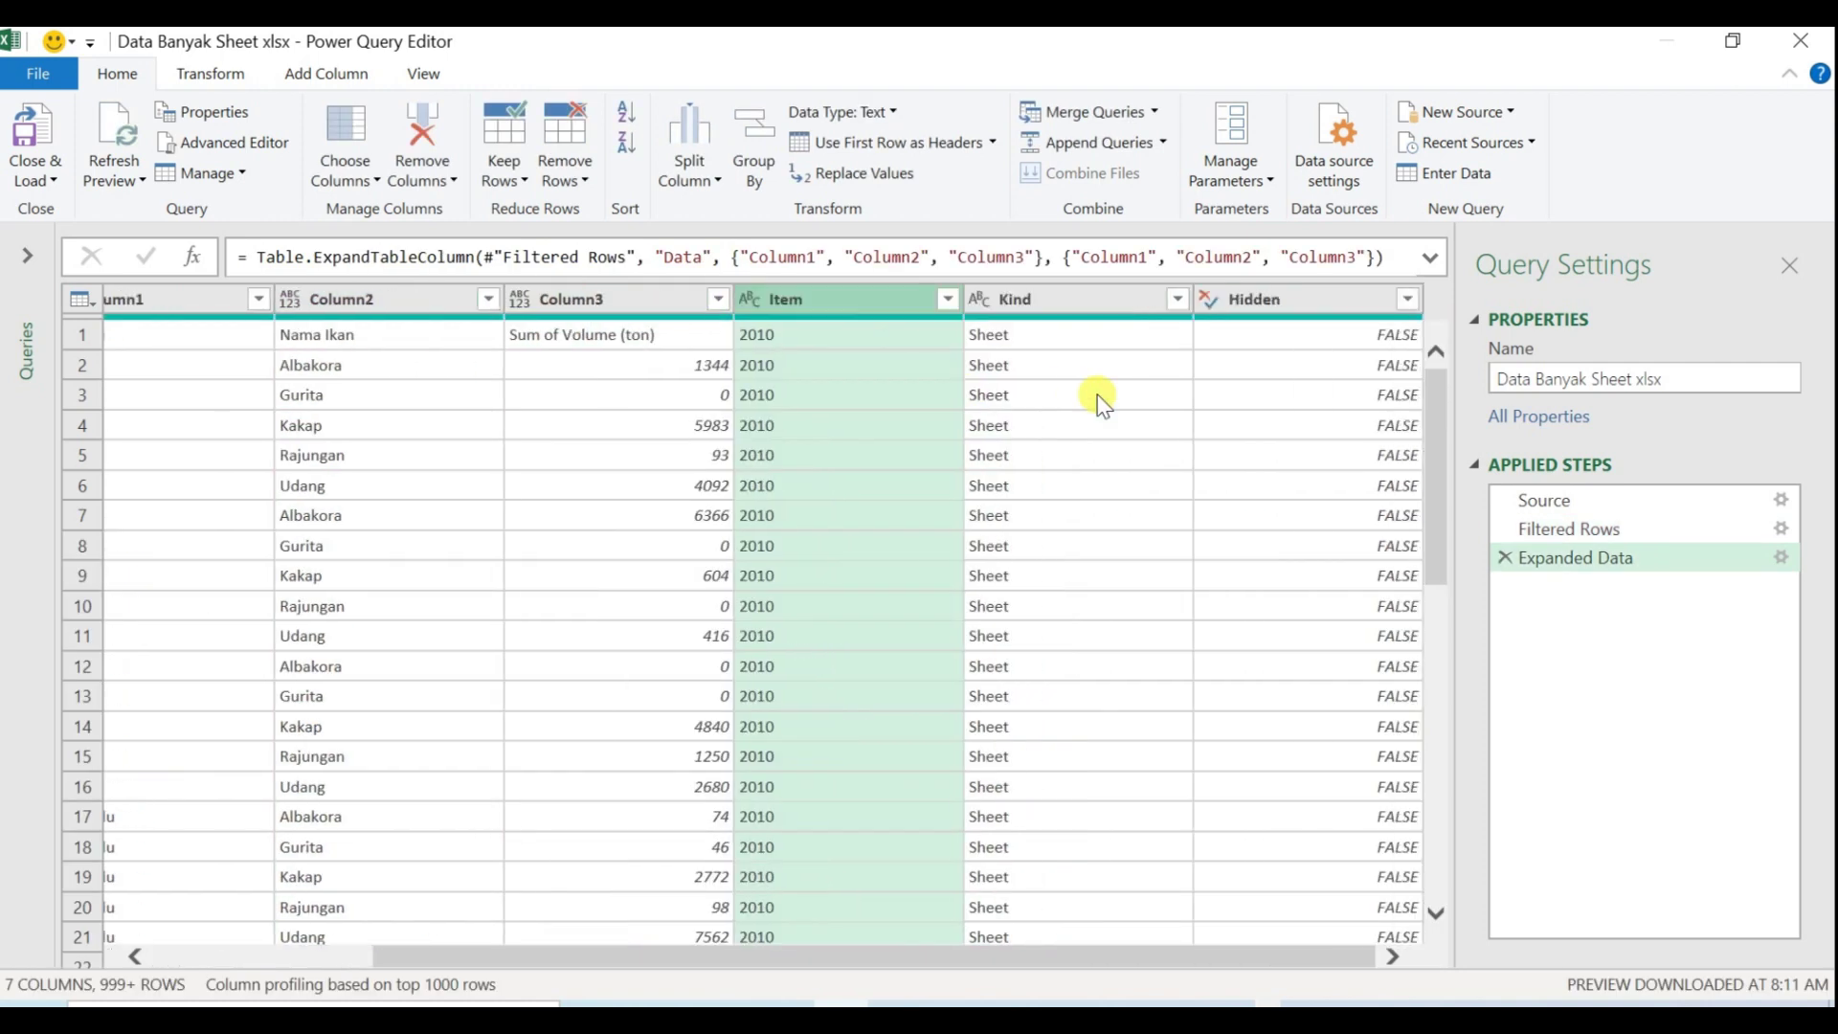
ctrl+click(1099, 297)
ctrl+click(1307, 304)
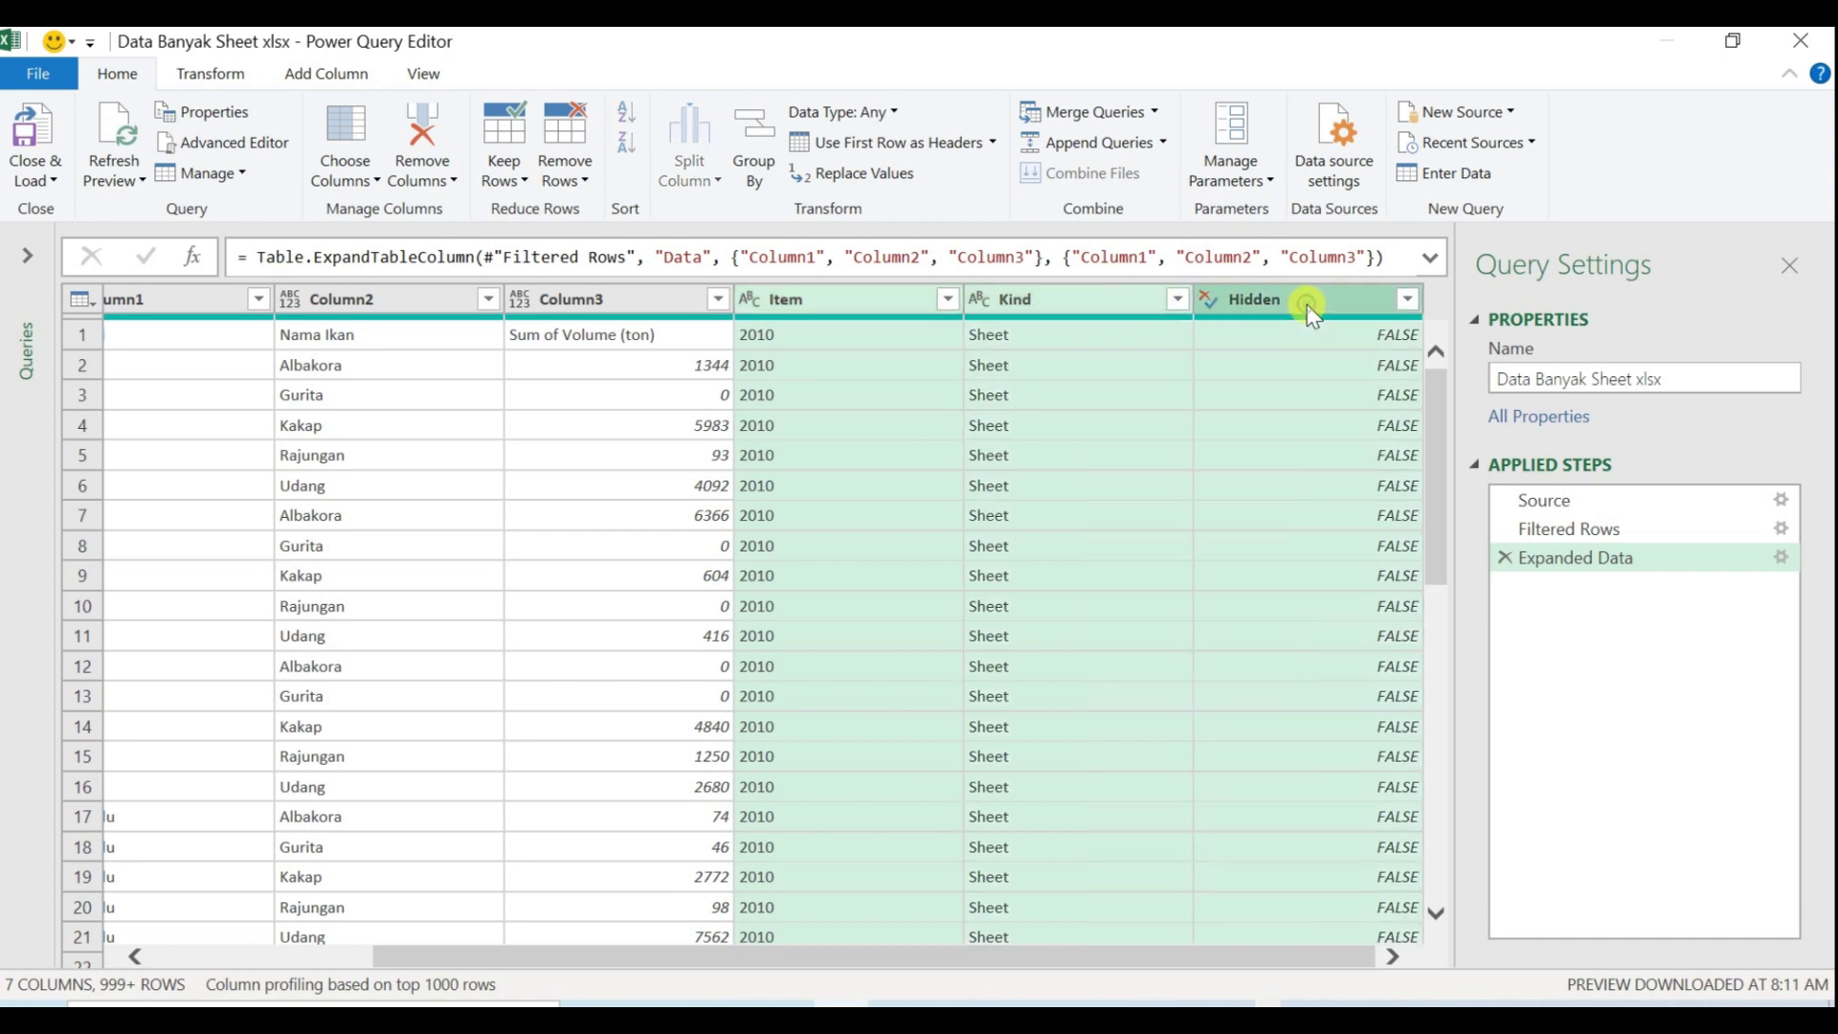
right_click(1306, 304)
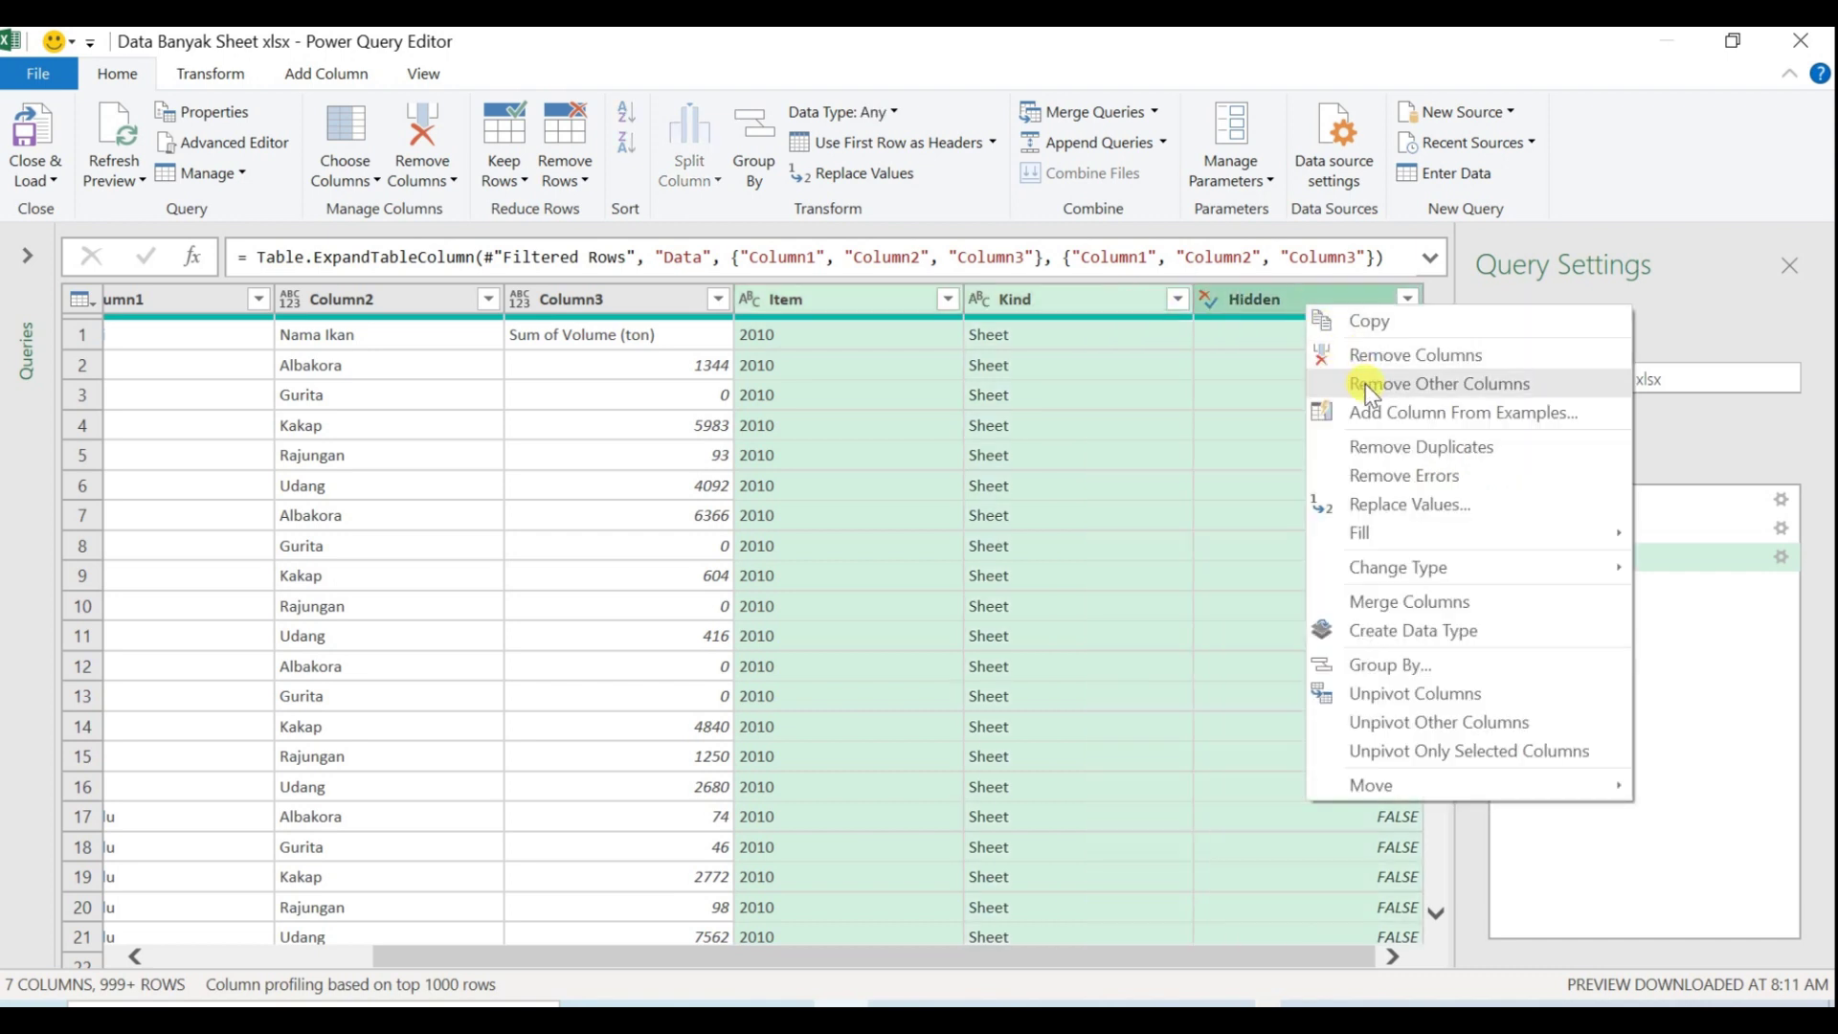
click(1403, 354)
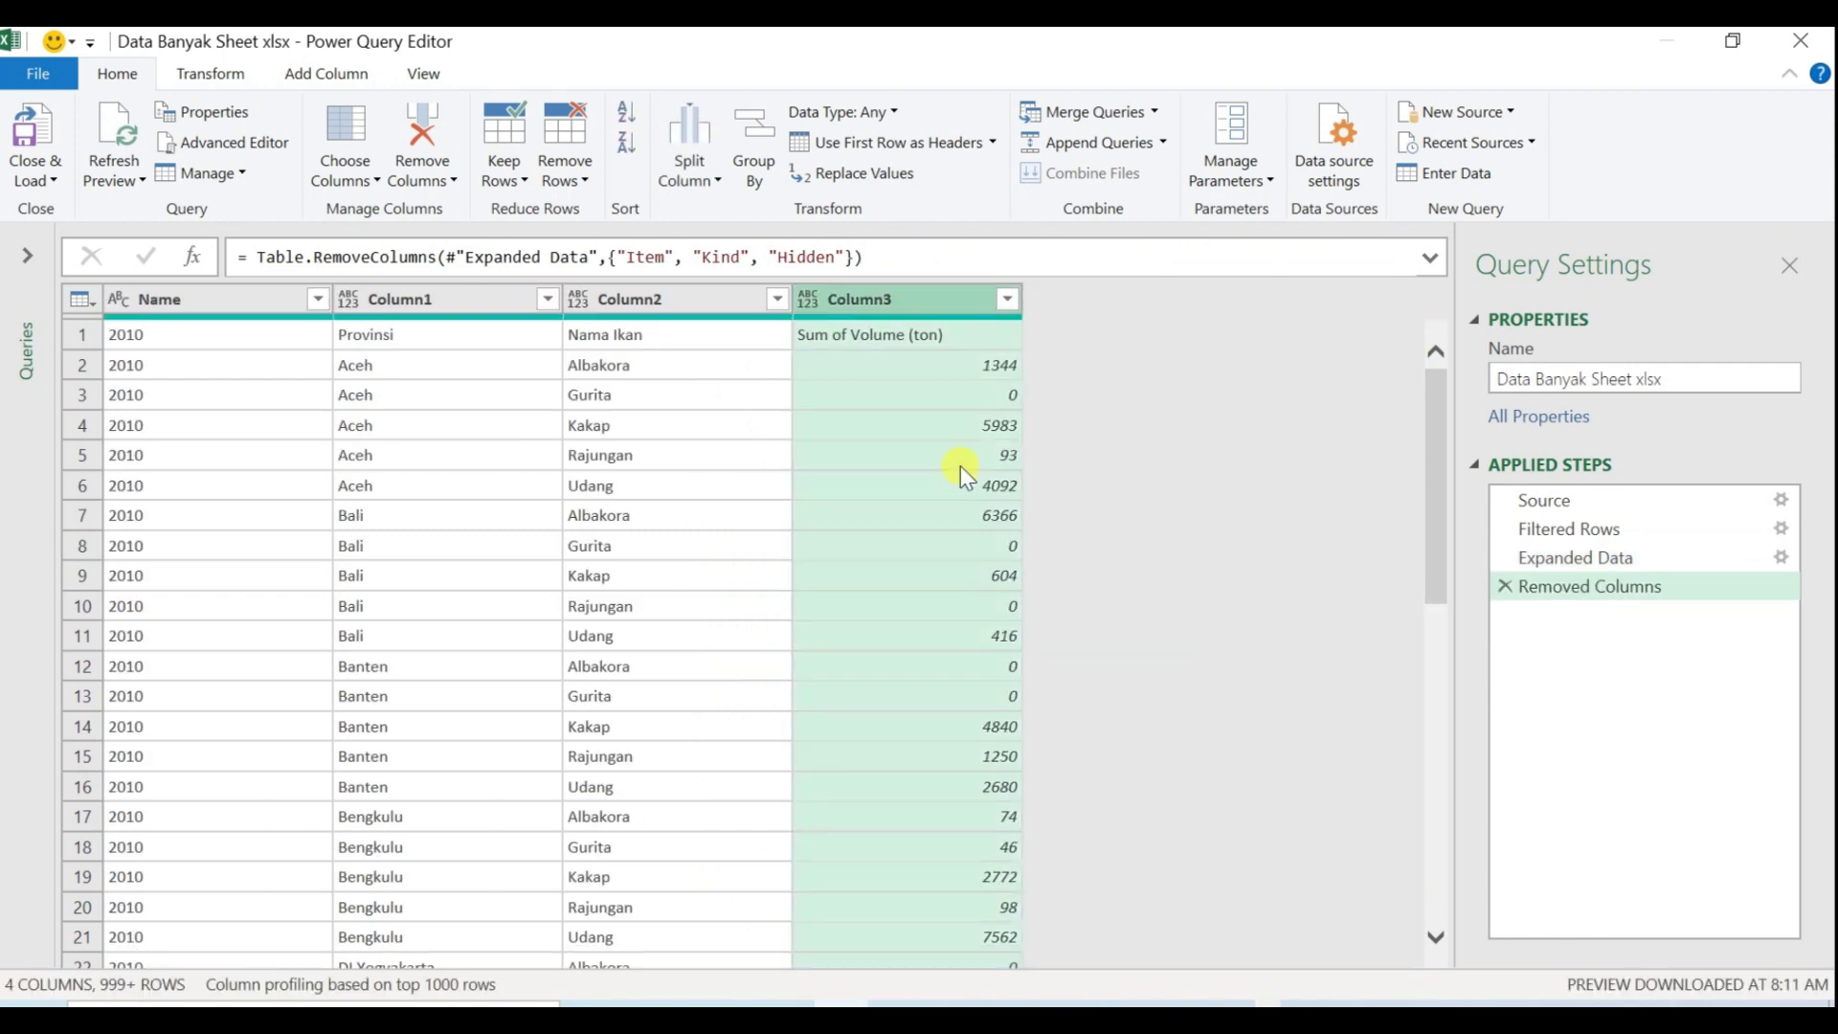
Rename the Name column as Tahun and Column1 as Provinsi
double_click(225, 298)
text(T)
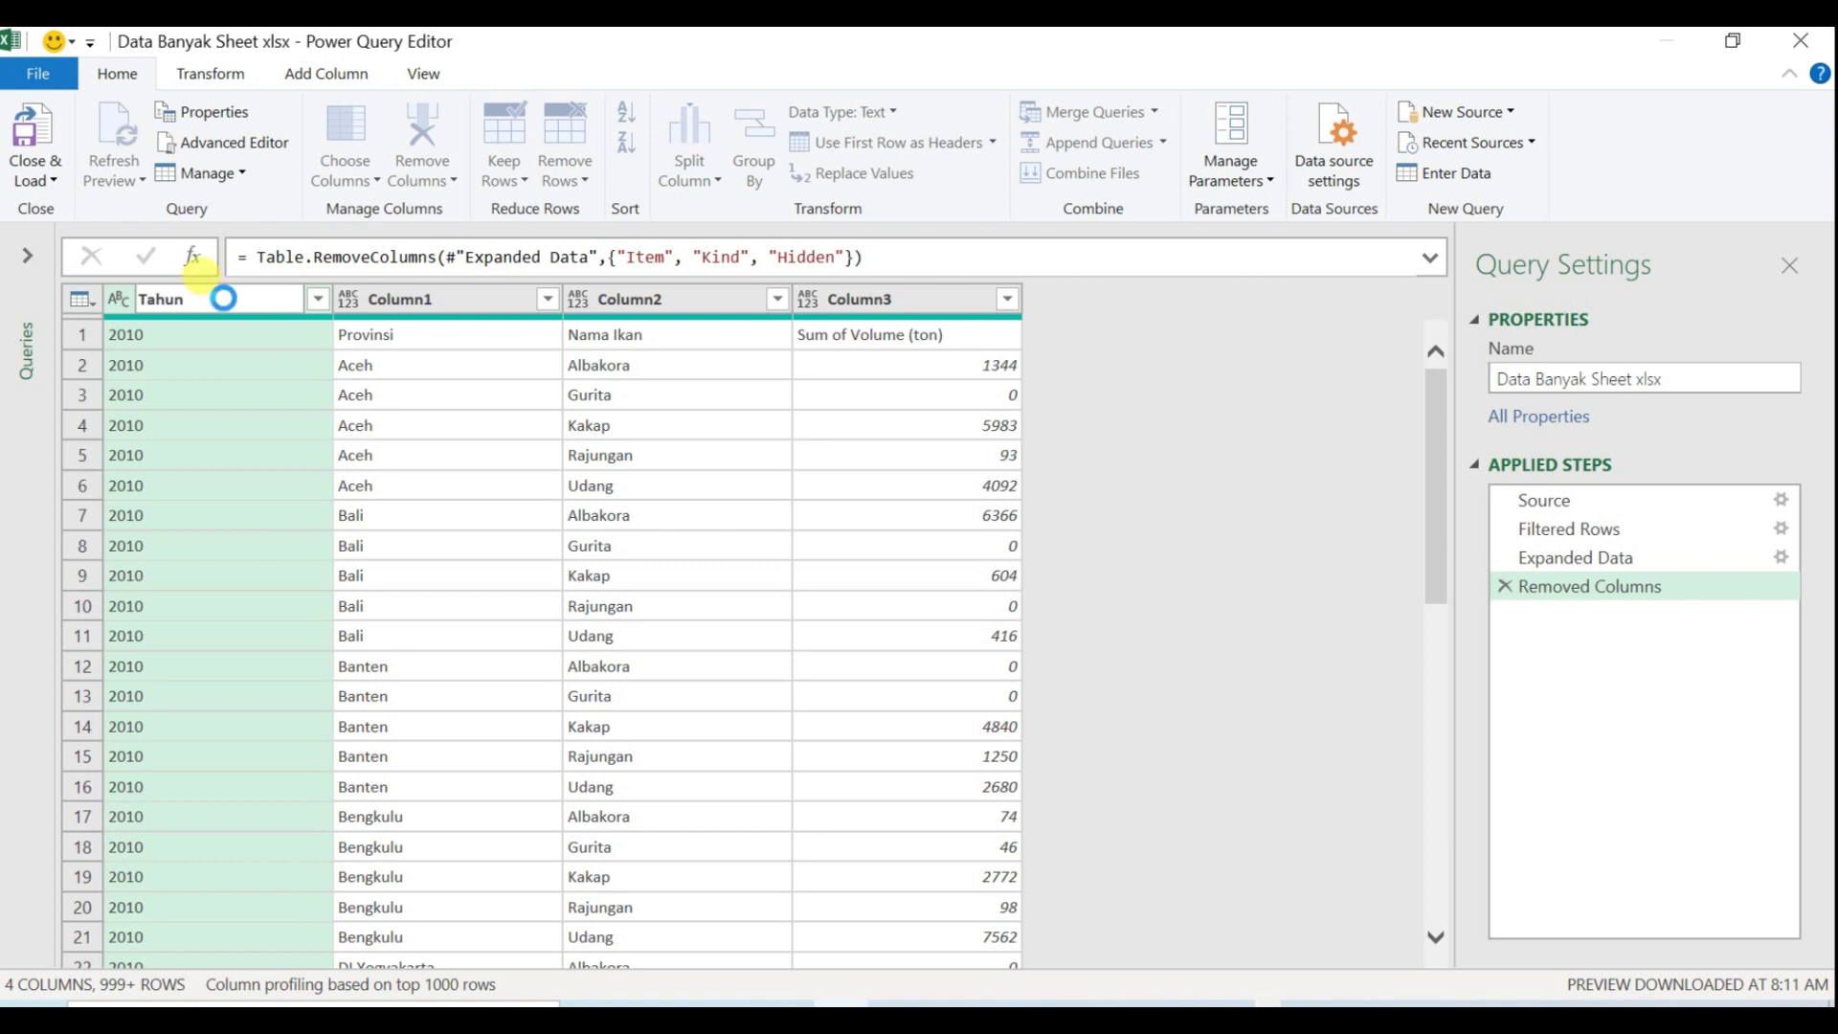
text(ahun)
key(Return)
double_click(410, 298)
text(Provinsi)
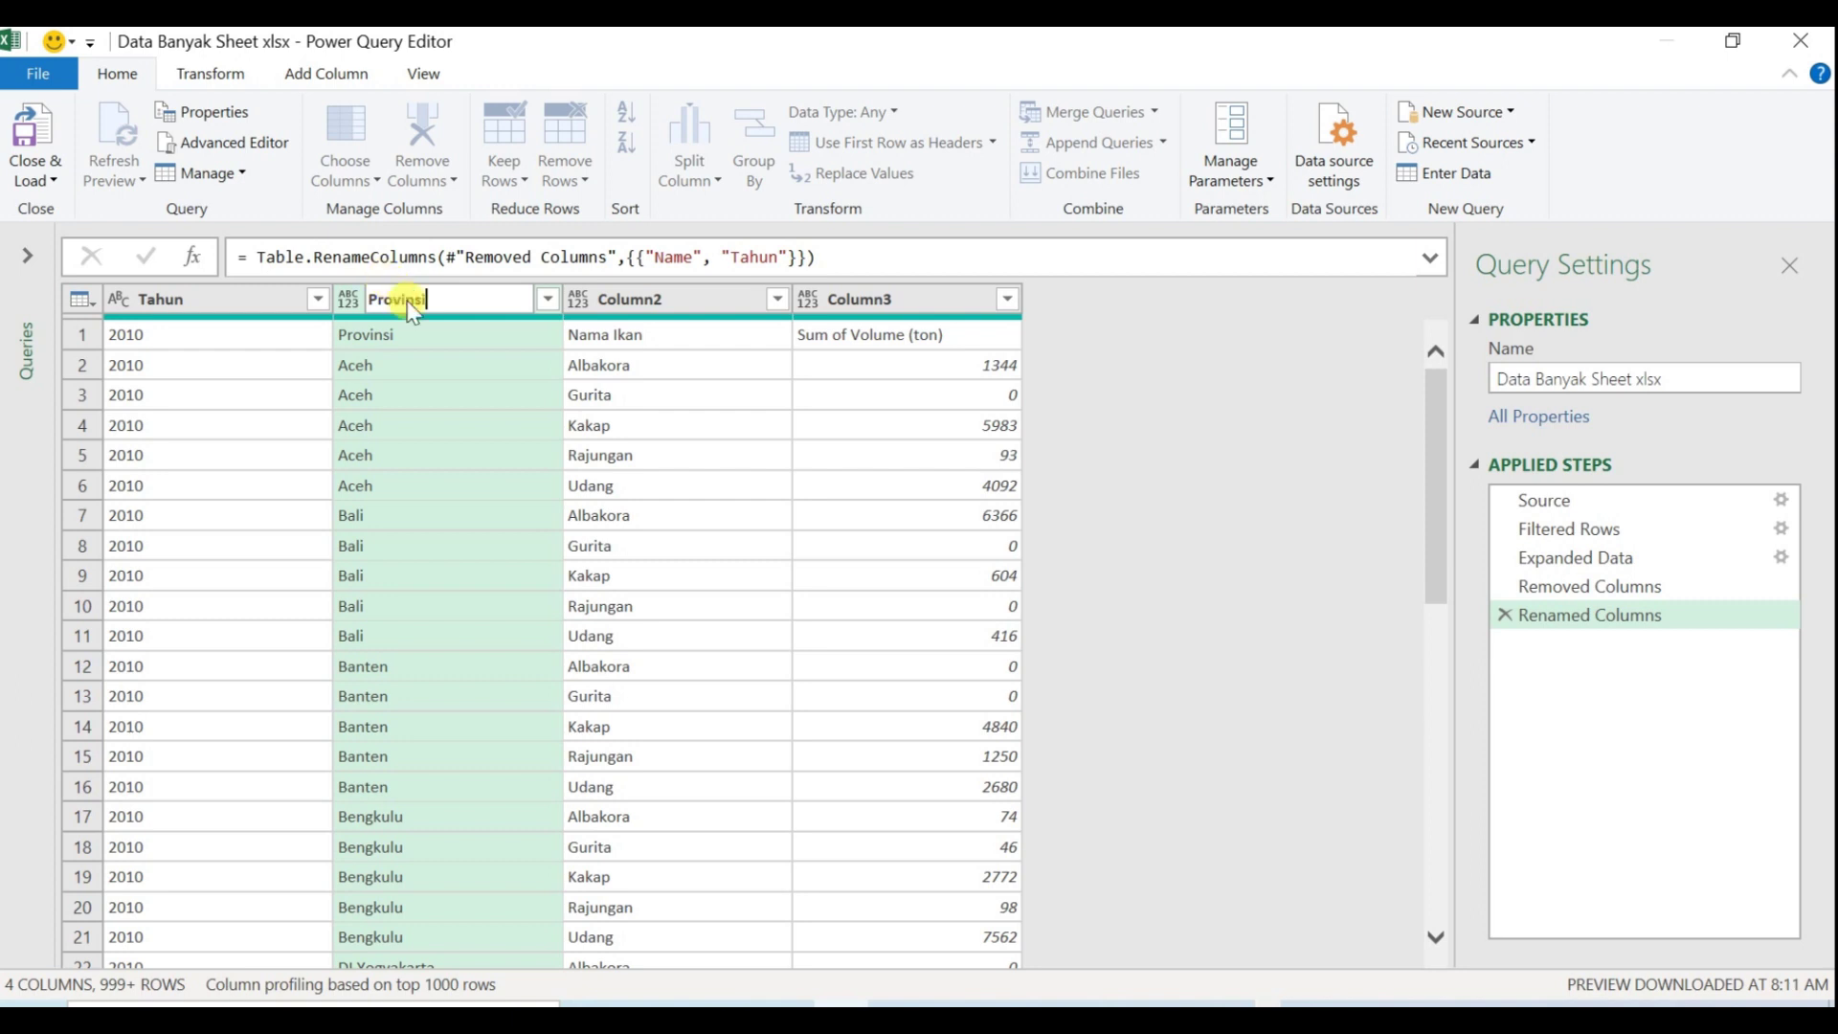
key(Return)
Rename Column2 as Nama Ikan and Column3 as Volume (Ton)
double_click(639, 297)
text(Nama Ikan)
key(Return)
click(877, 300)
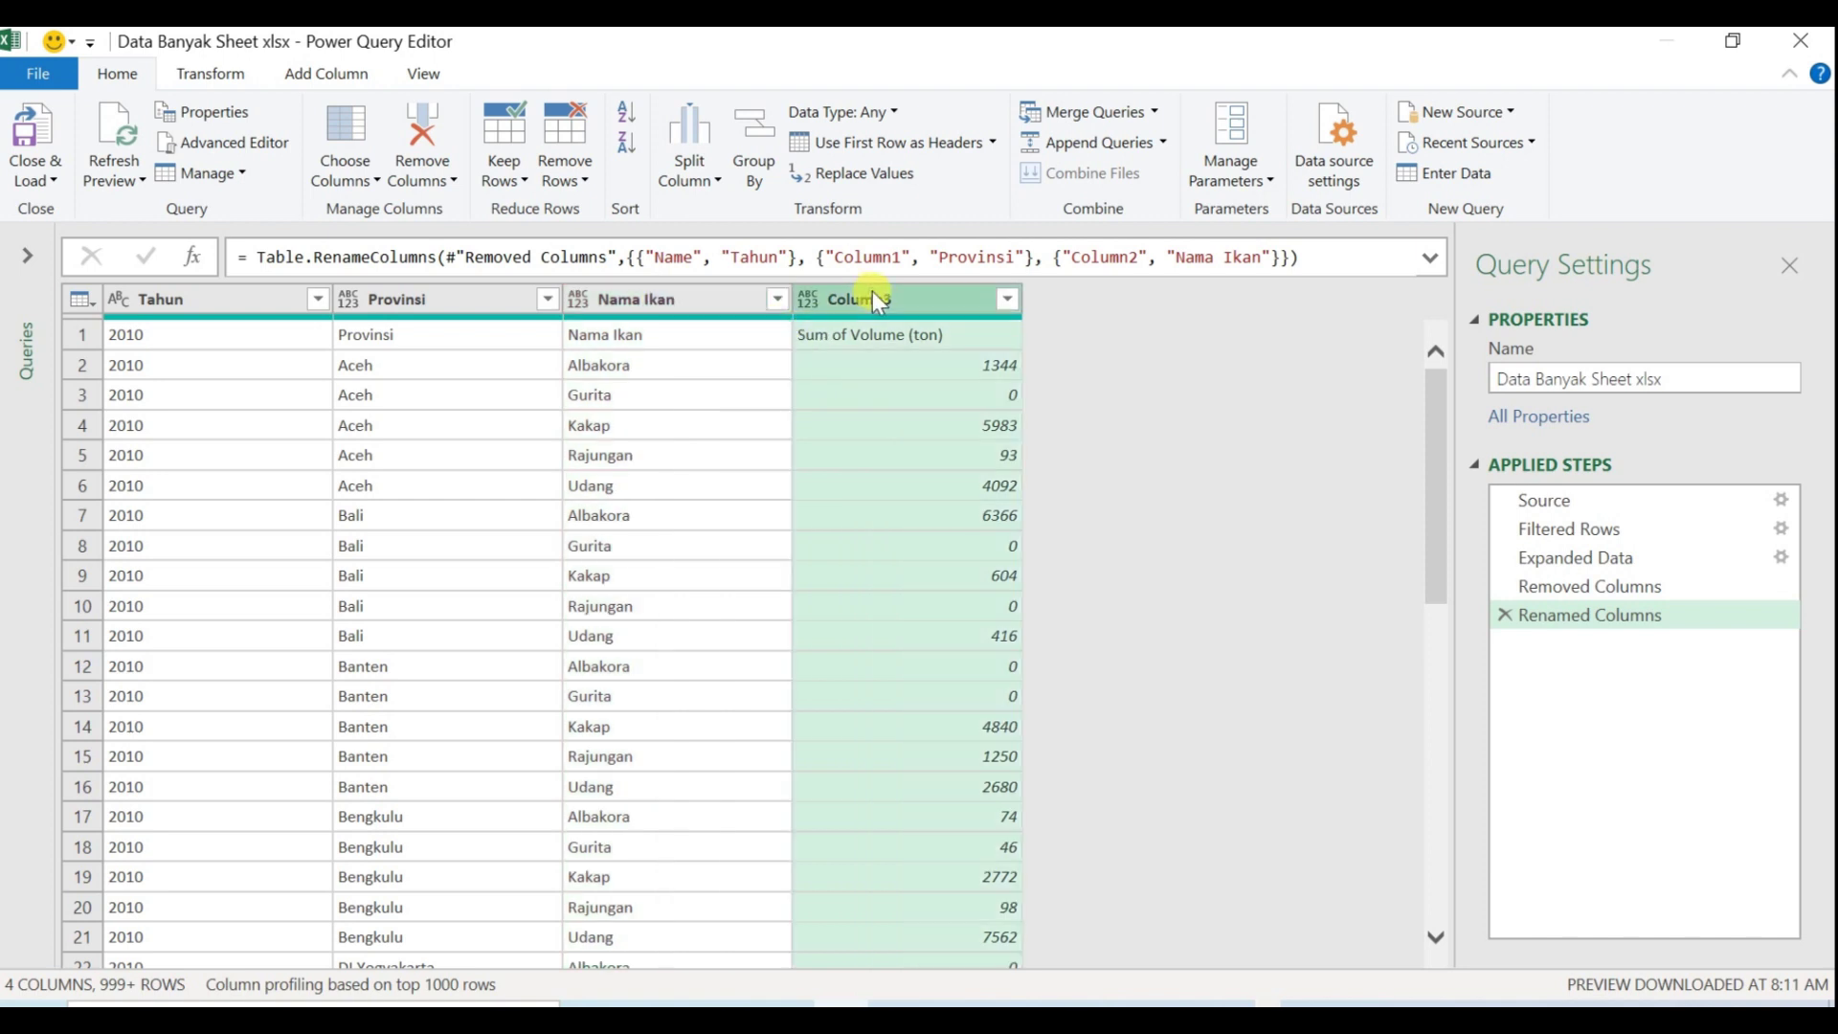
double_click(876, 299)
text(V)
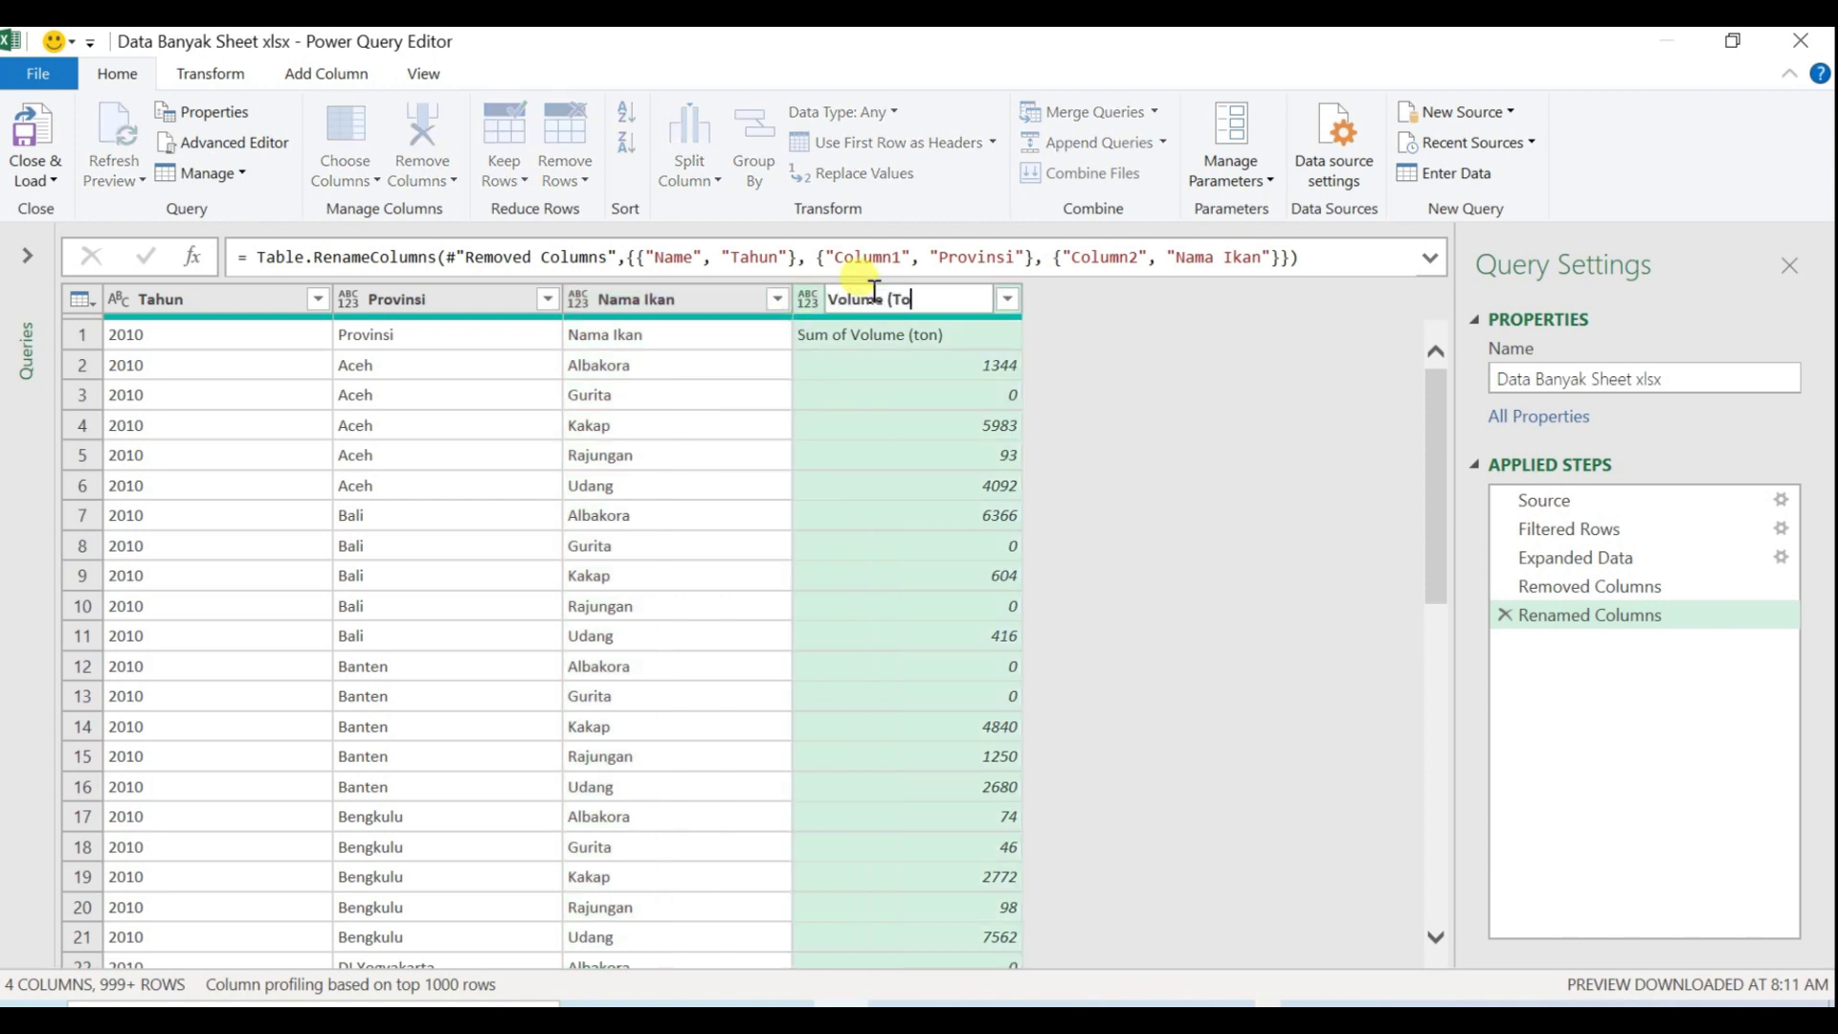
text(olume (Ton))
key(Return)
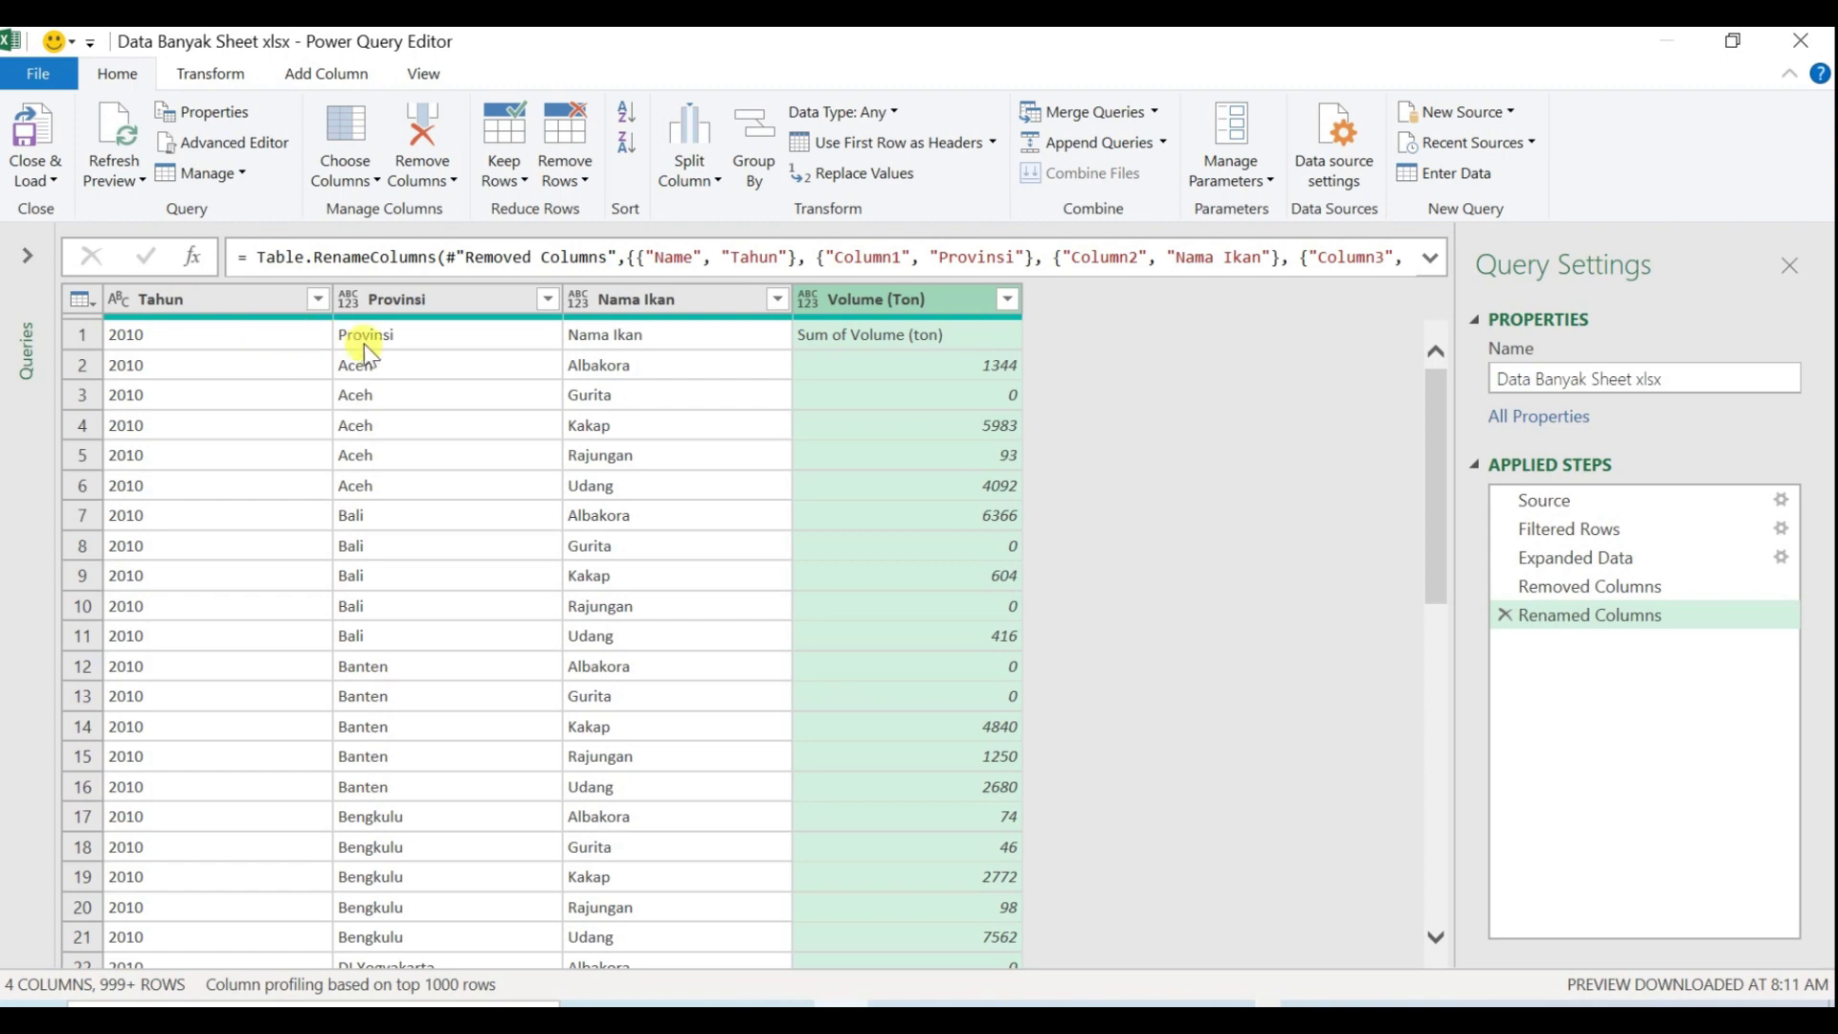
Filter the Nama Ikan column to exclude the repeated header rows with the value Nama Ikan
scroll(578, 609, down, 10)
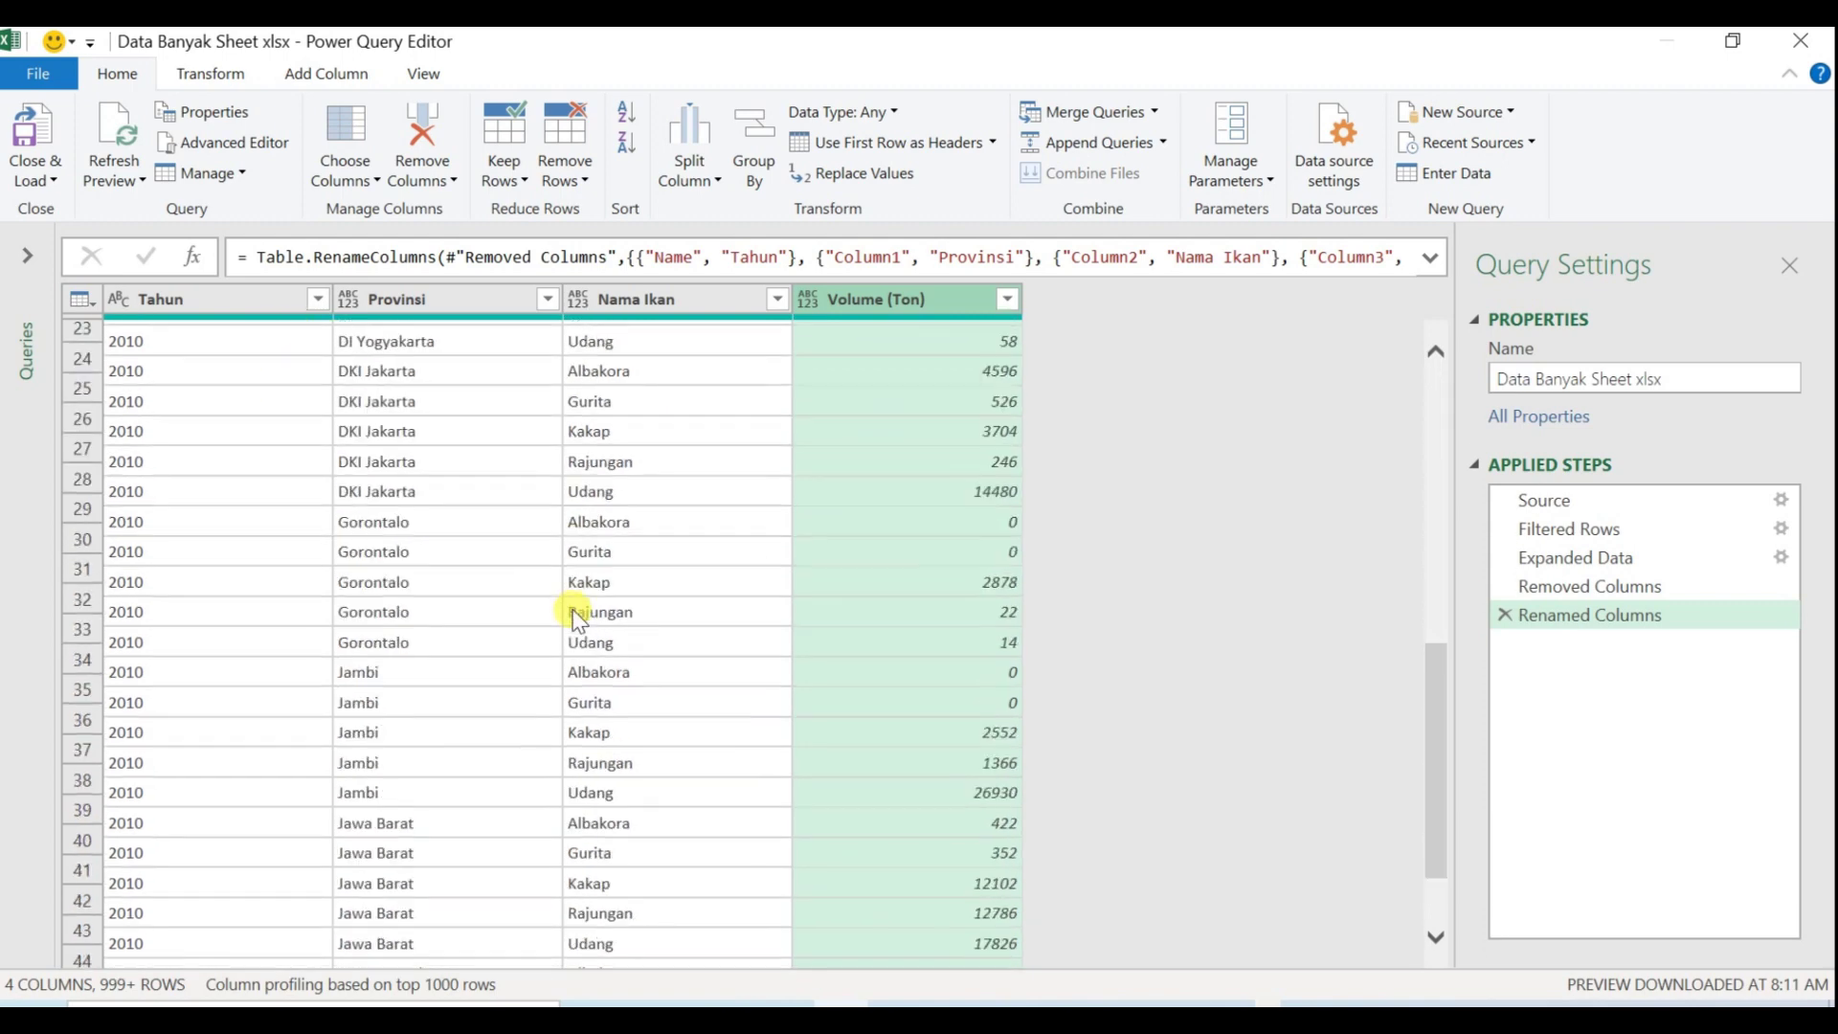
scroll(578, 613, down, 20)
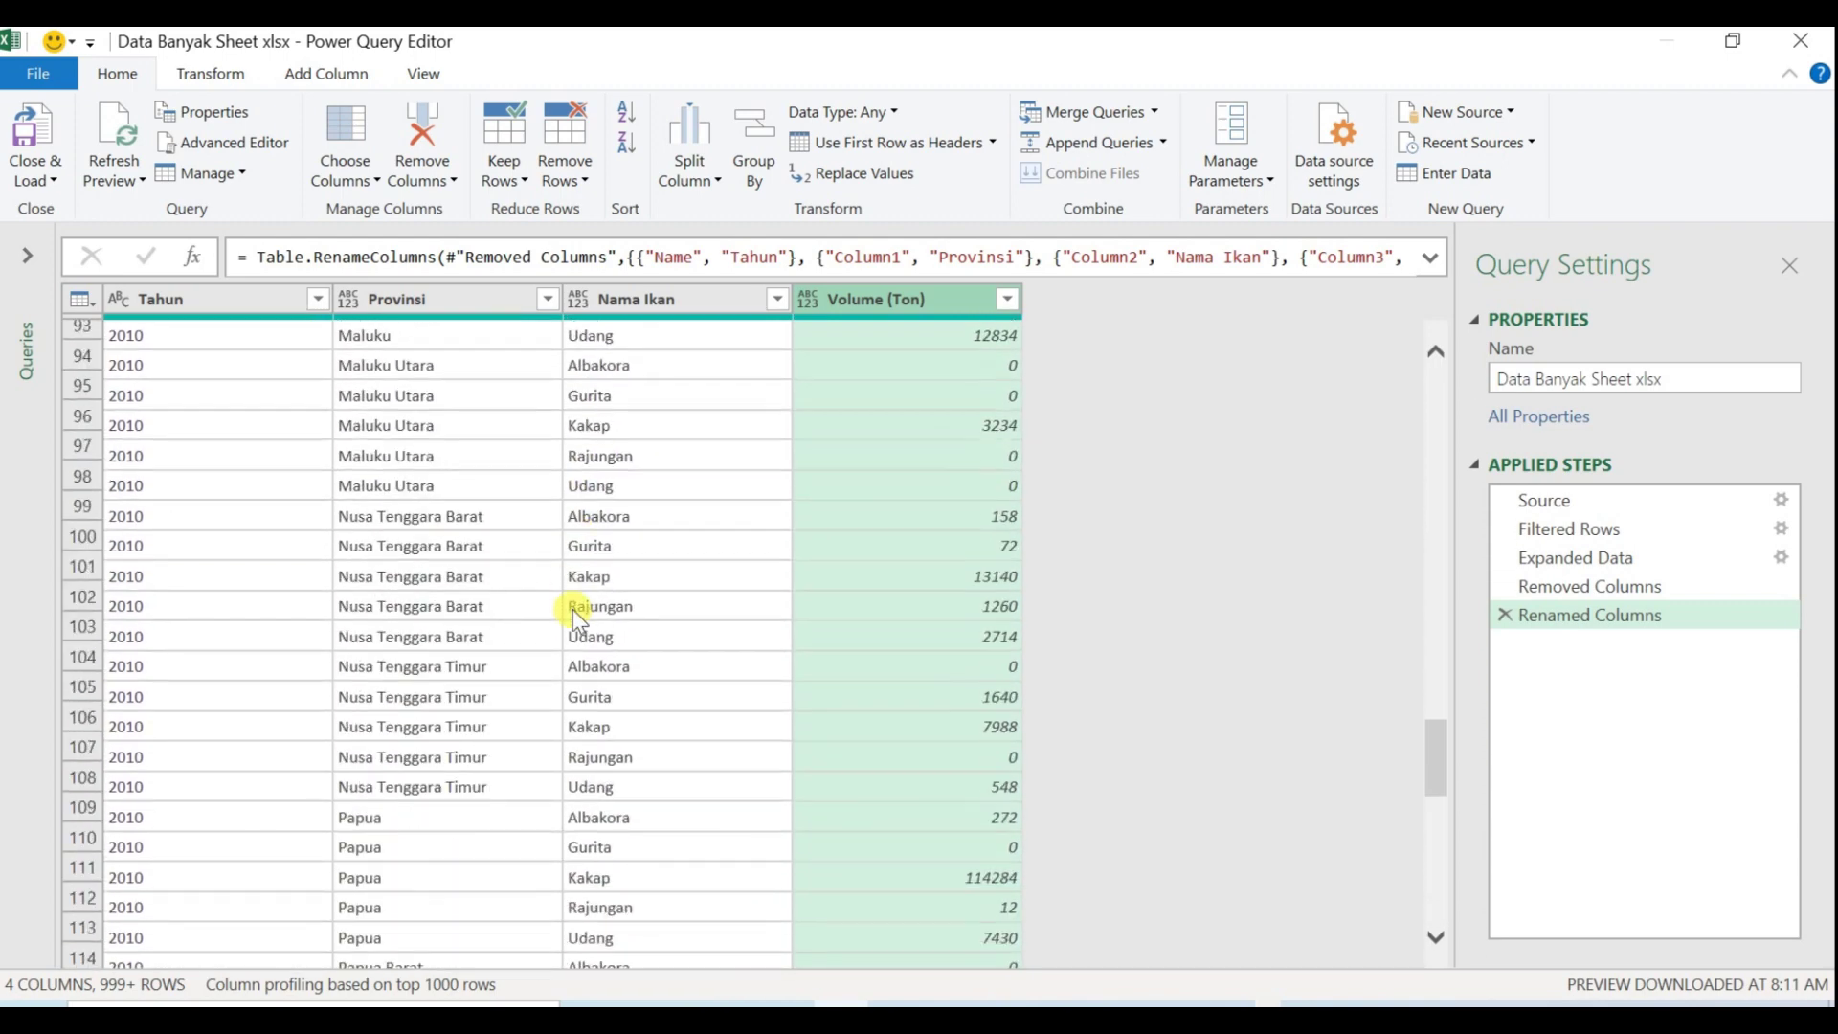
scroll(576, 621, up, 20)
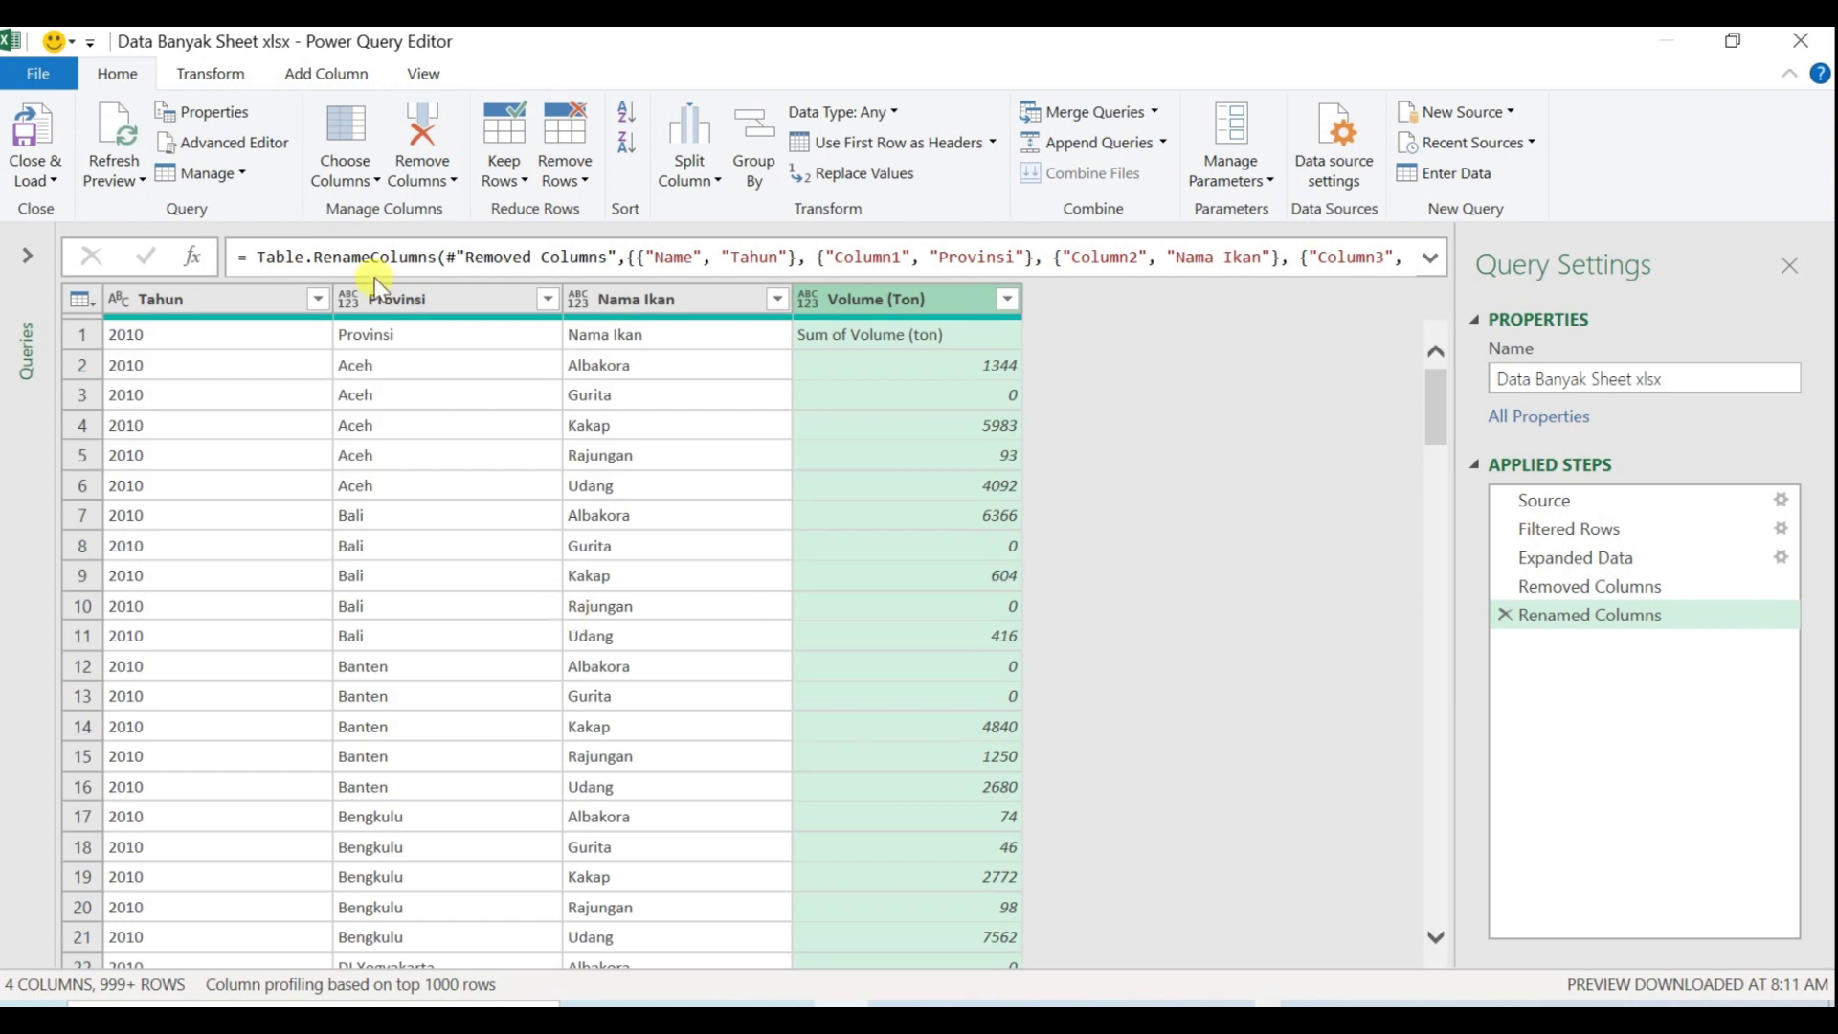
click(412, 335)
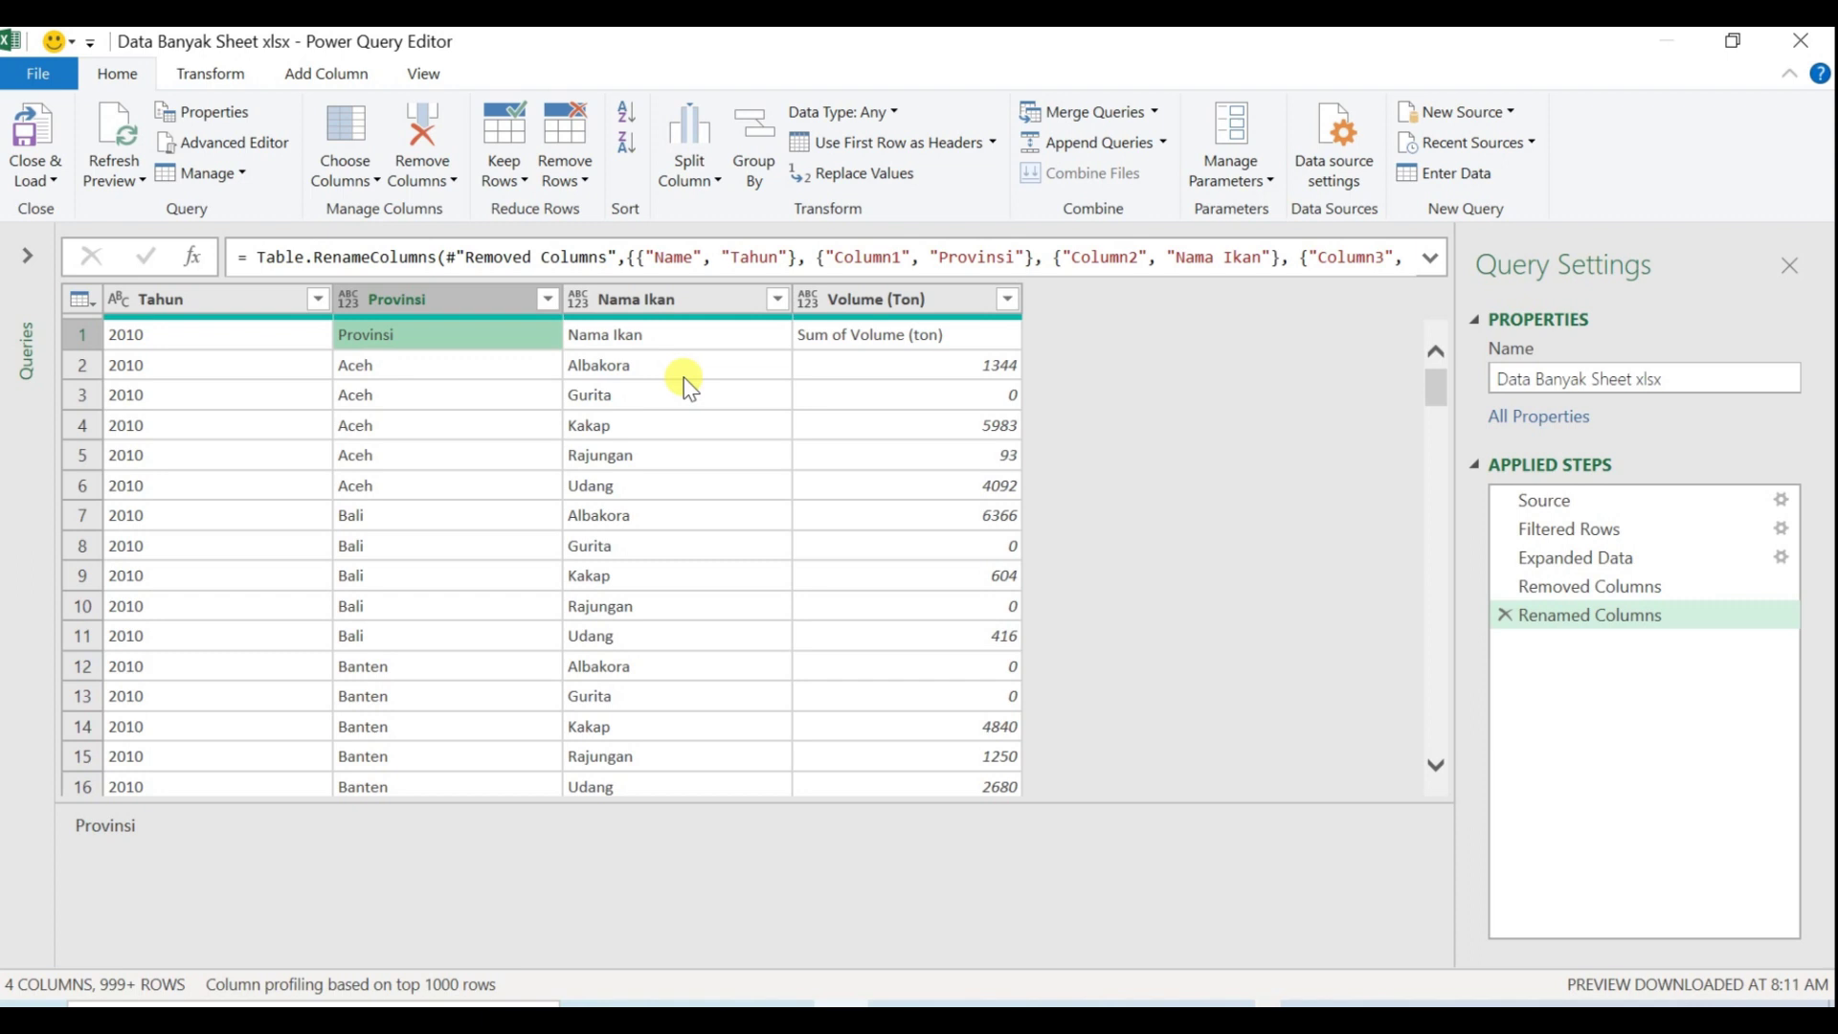
click(777, 299)
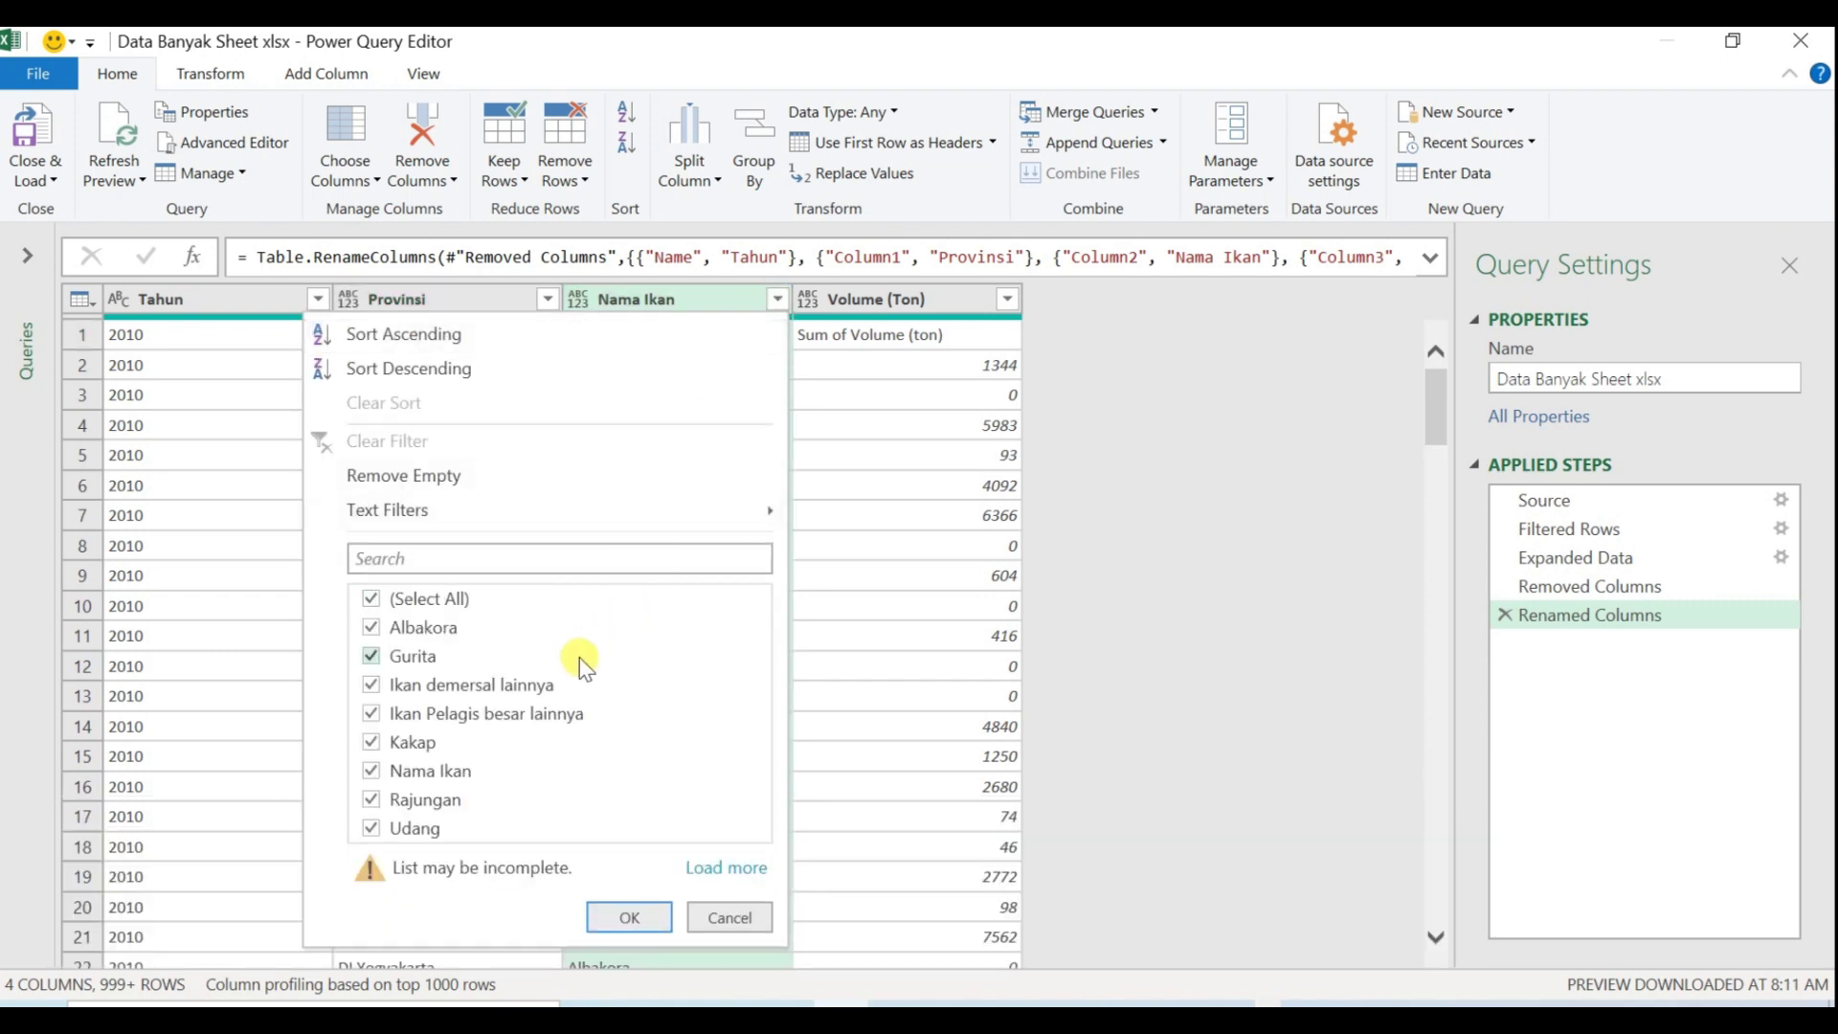
click(370, 771)
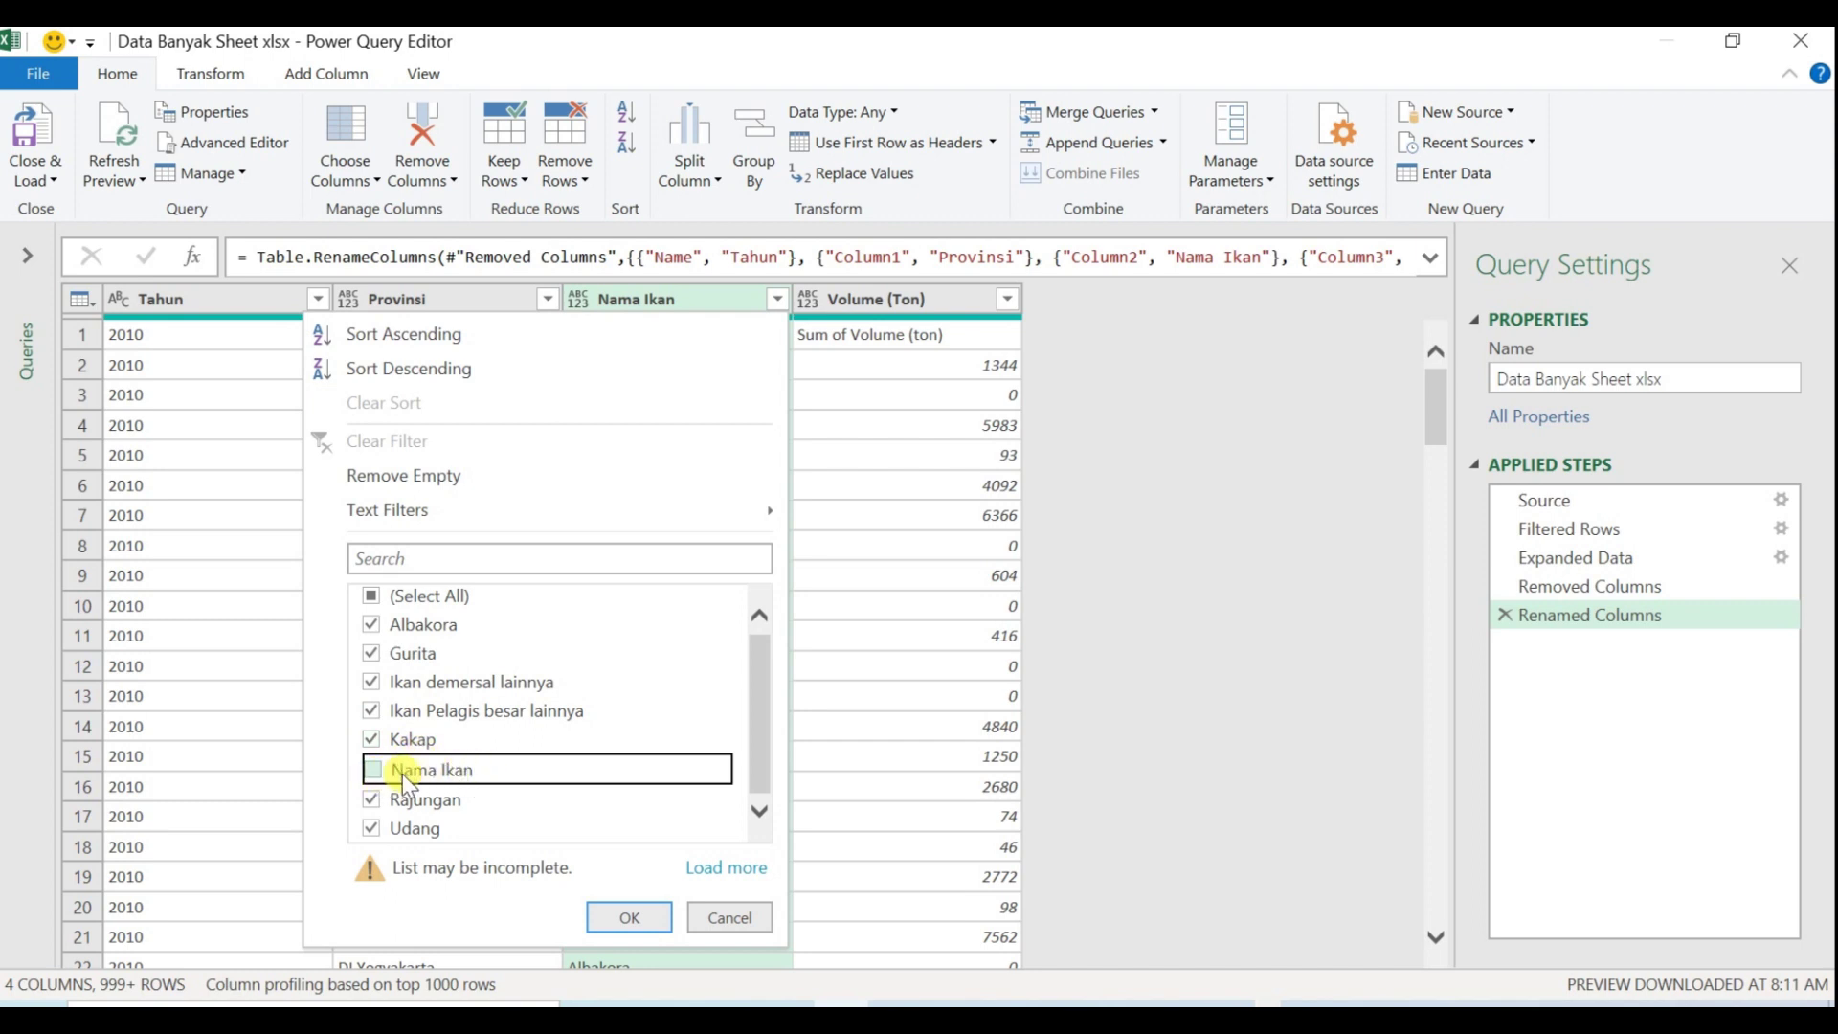
click(616, 905)
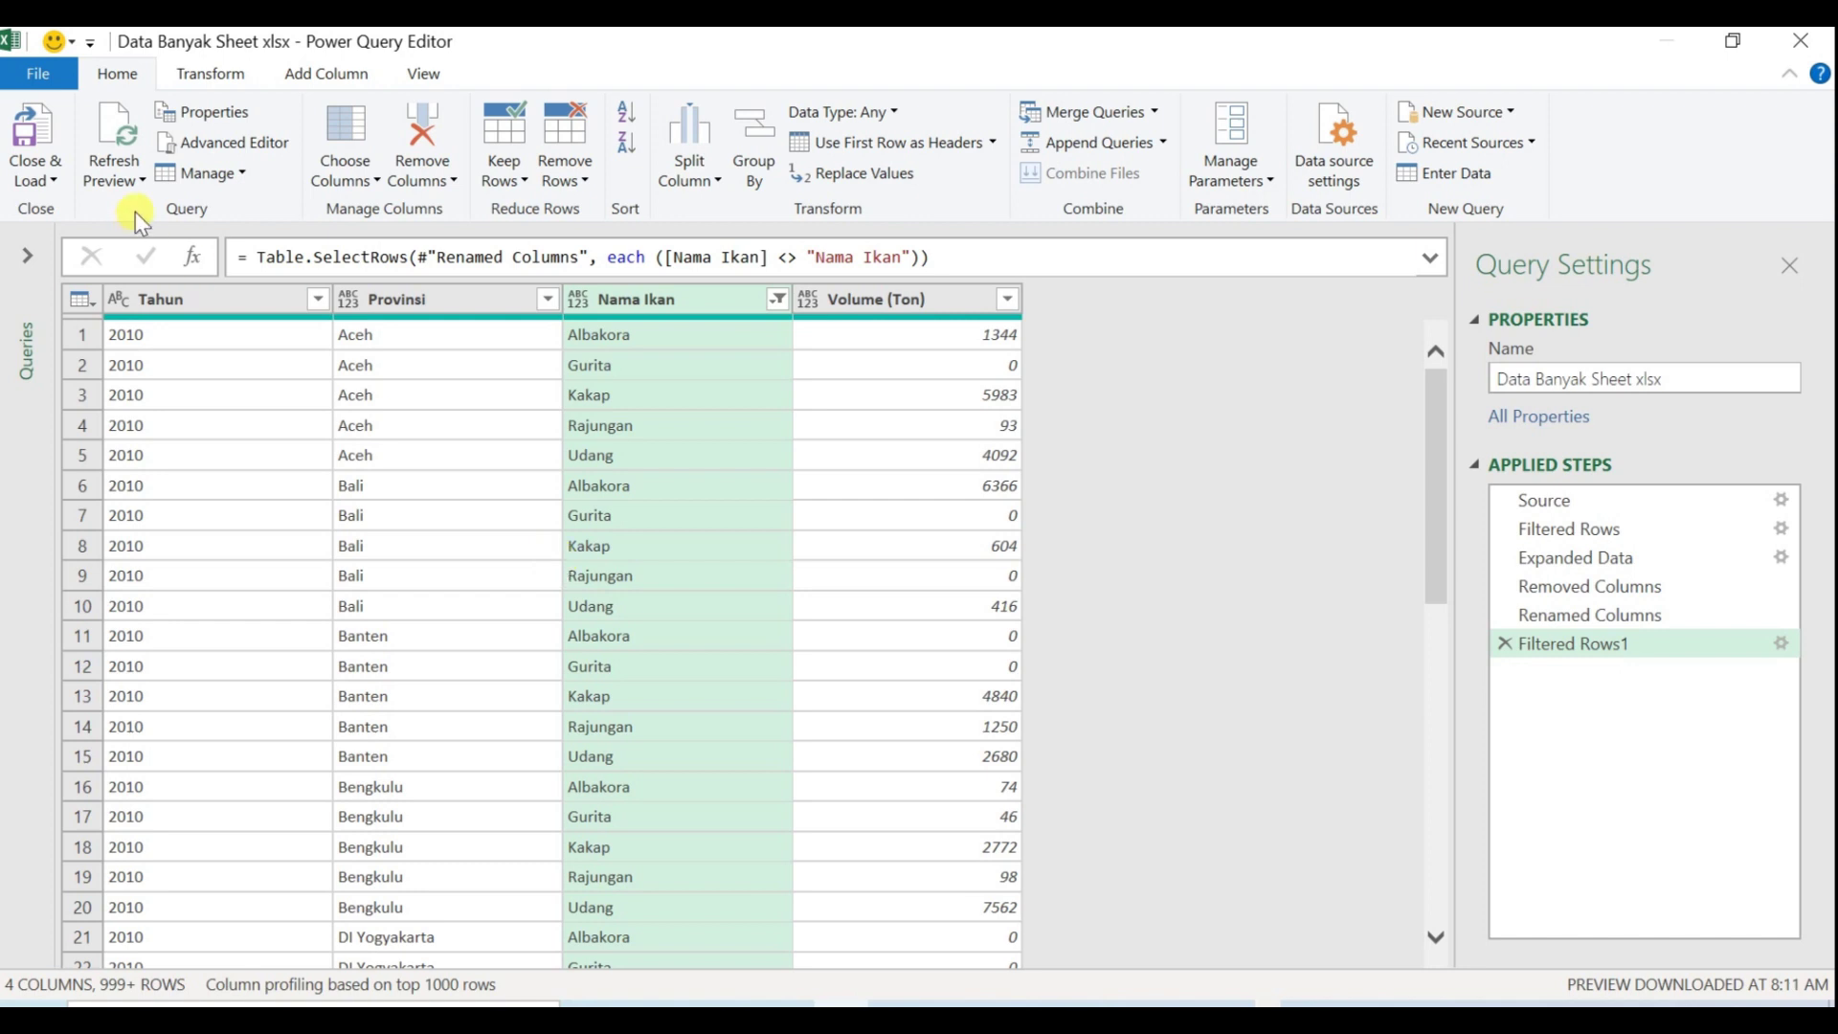
Load the query as a table into the existing Gabung worksheet starting at cell B3
click(42, 177)
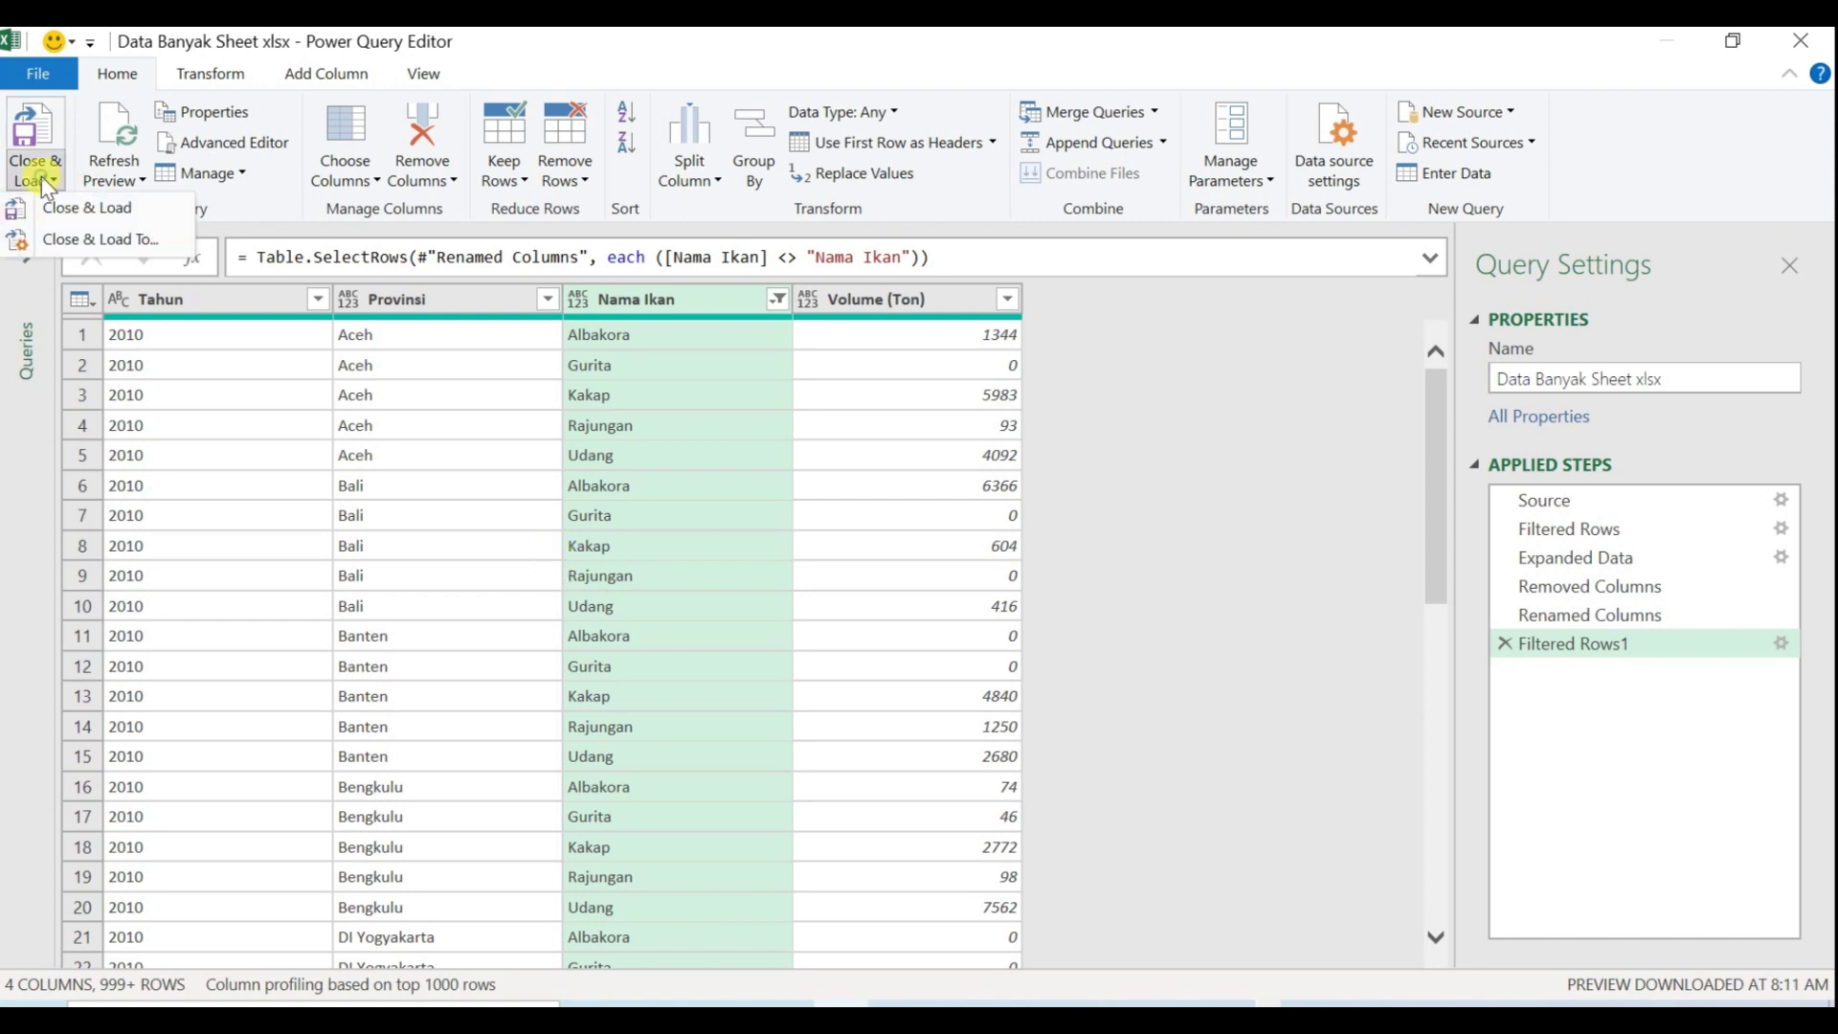
click(76, 239)
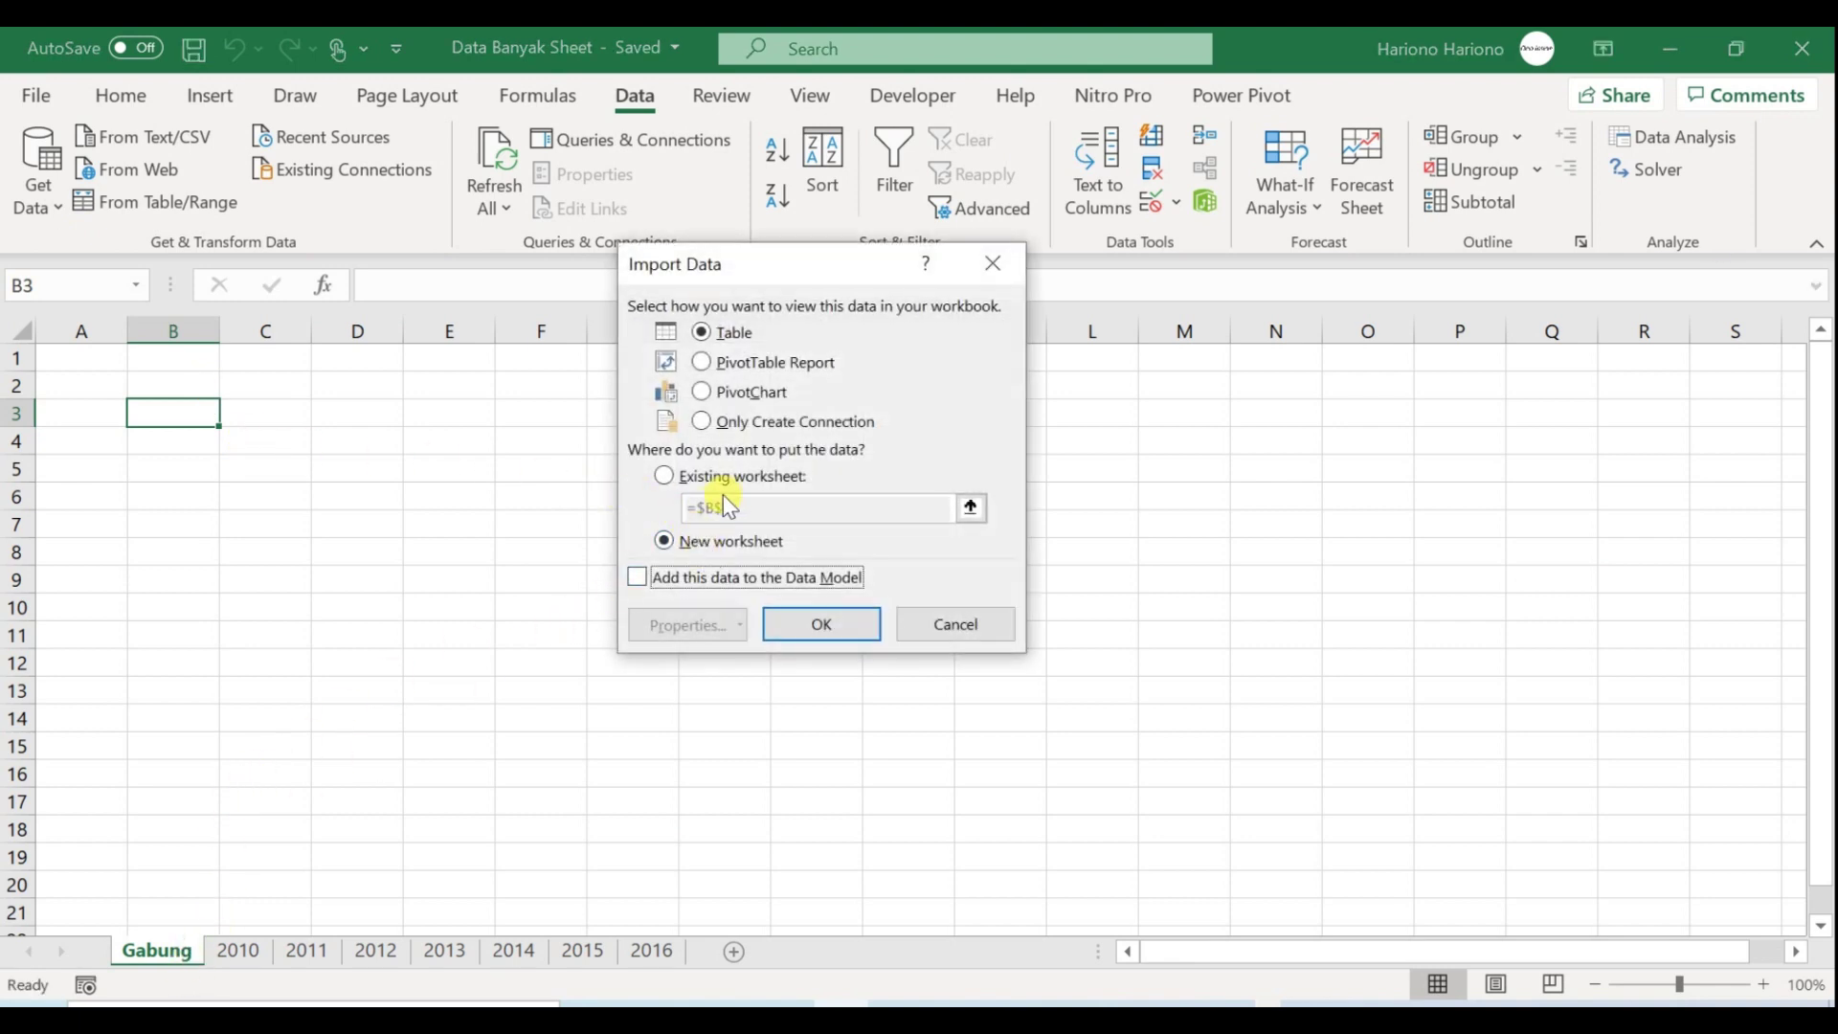
click(765, 478)
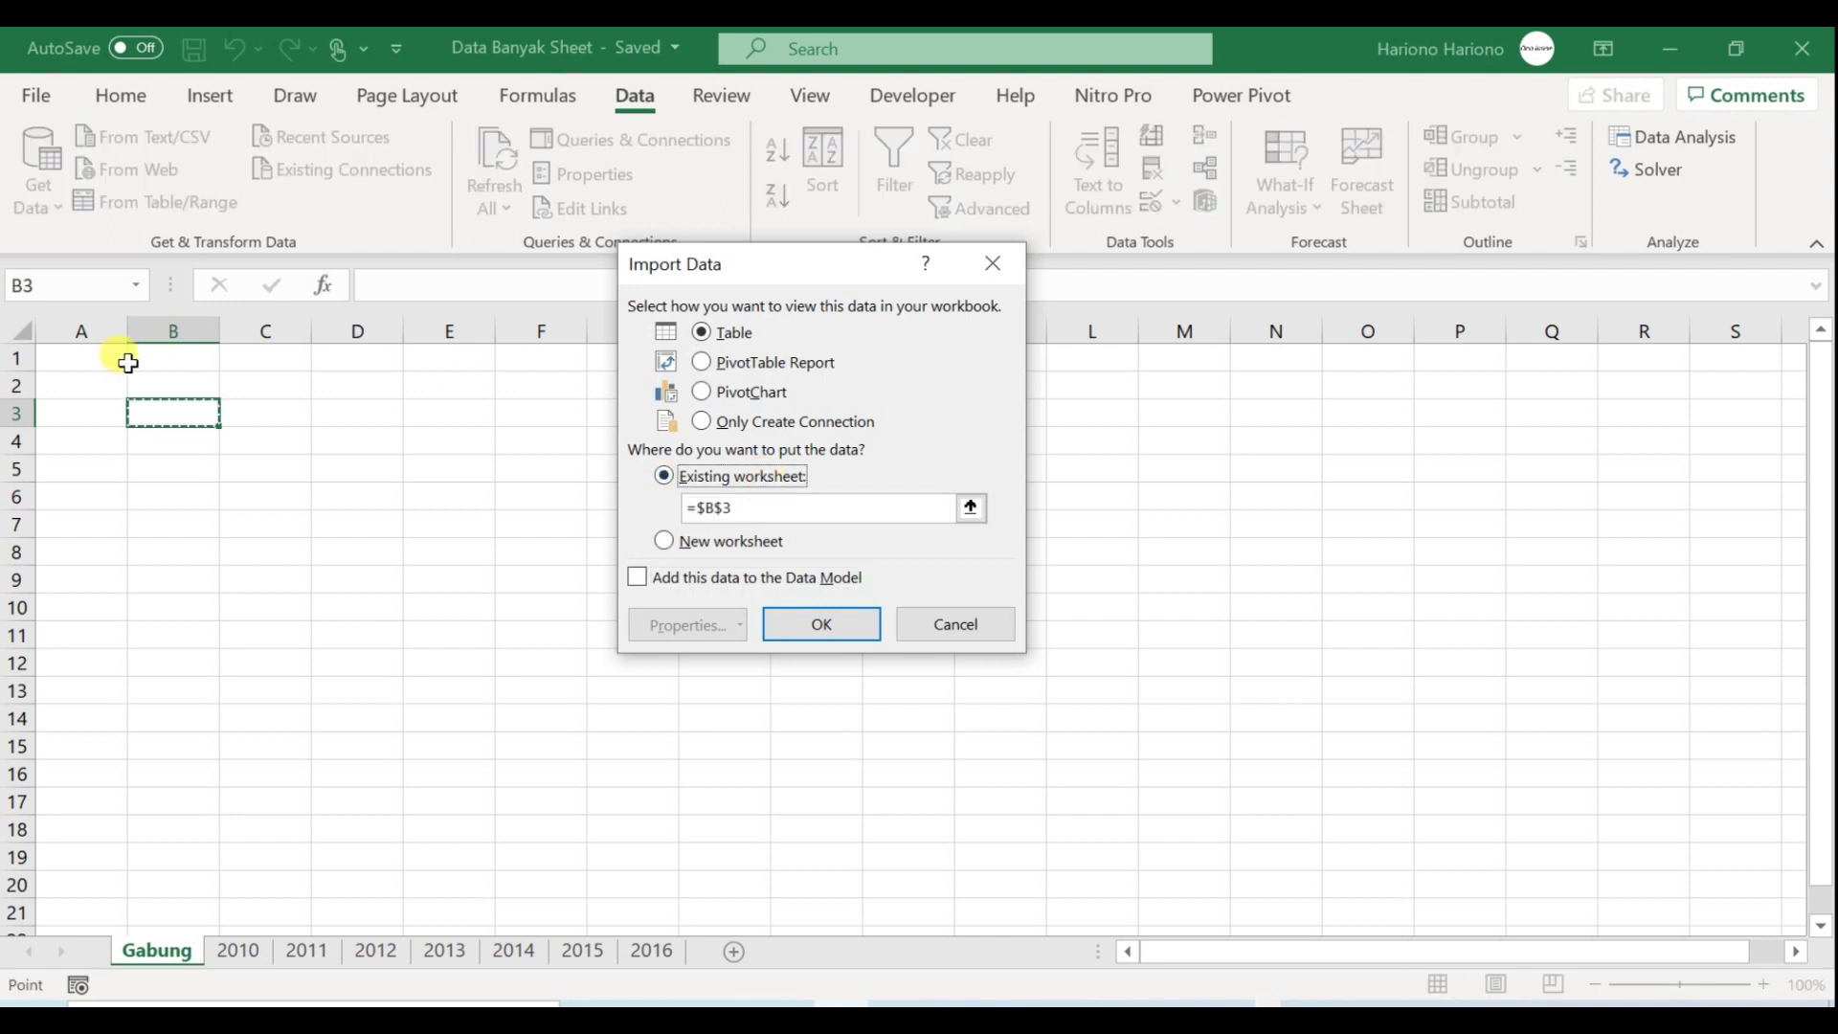
click(88, 373)
click(172, 438)
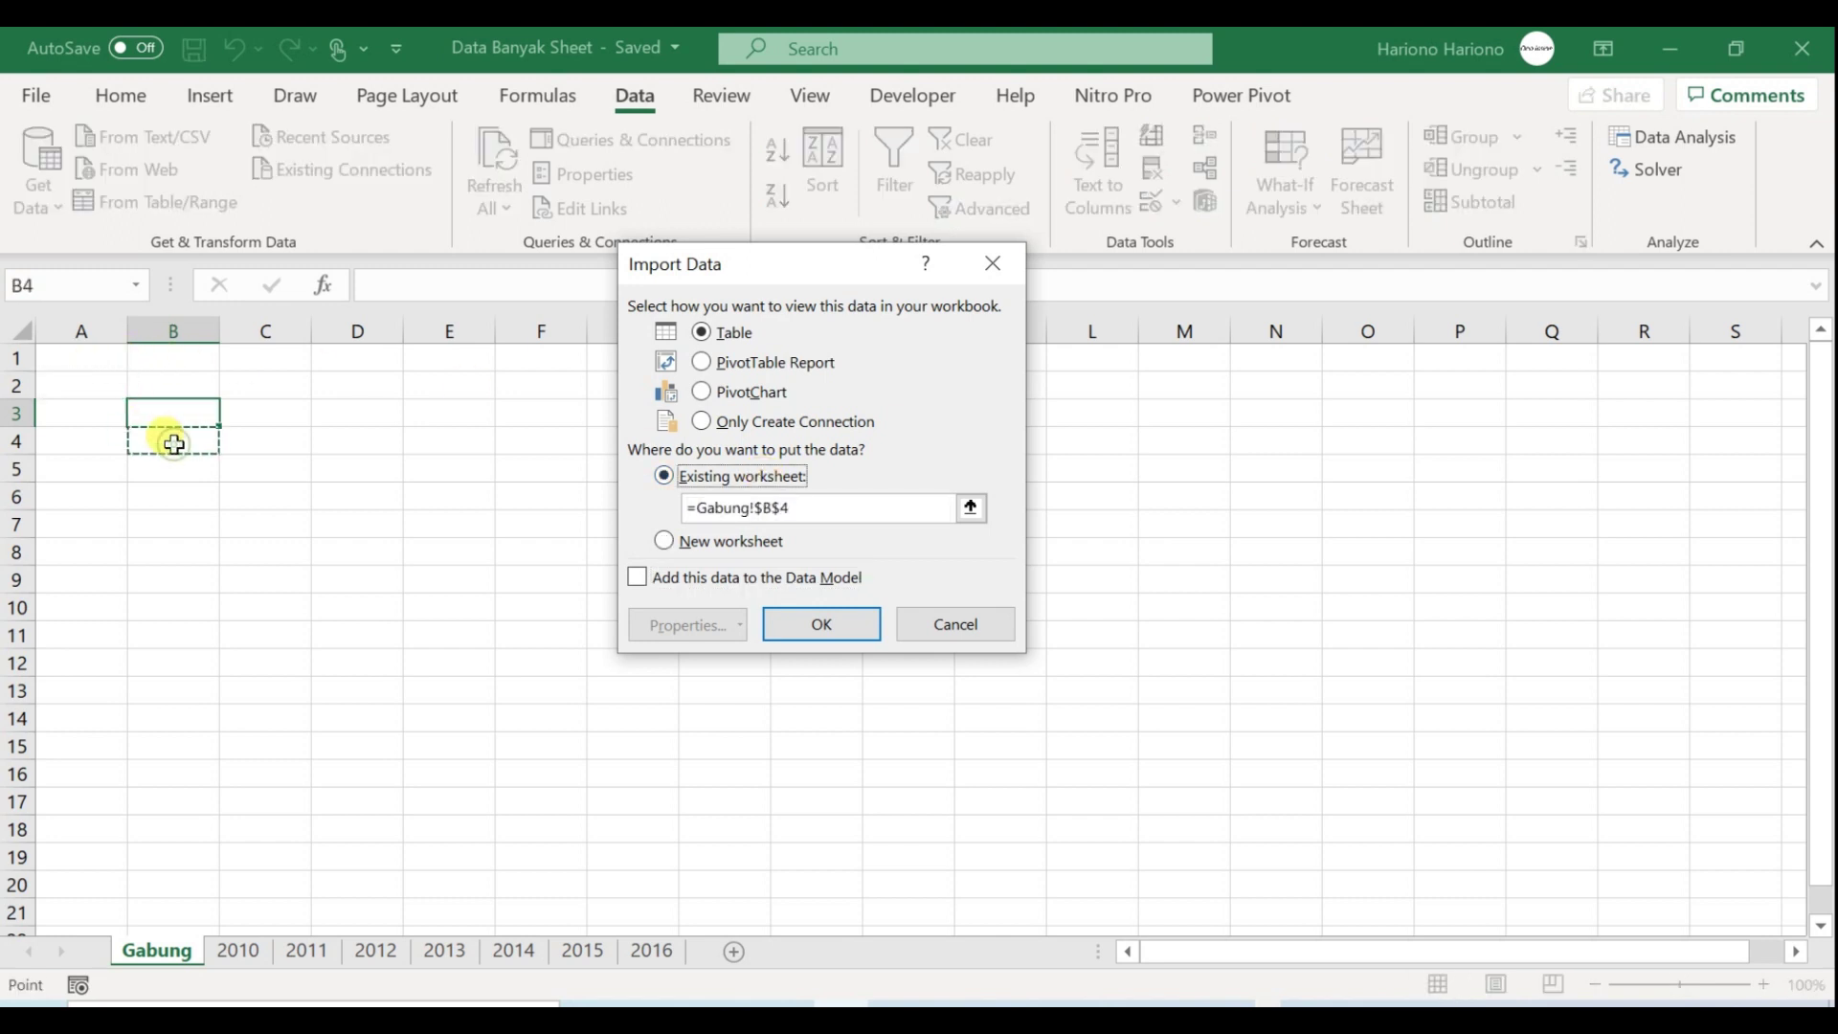
click(88, 361)
click(172, 432)
click(209, 413)
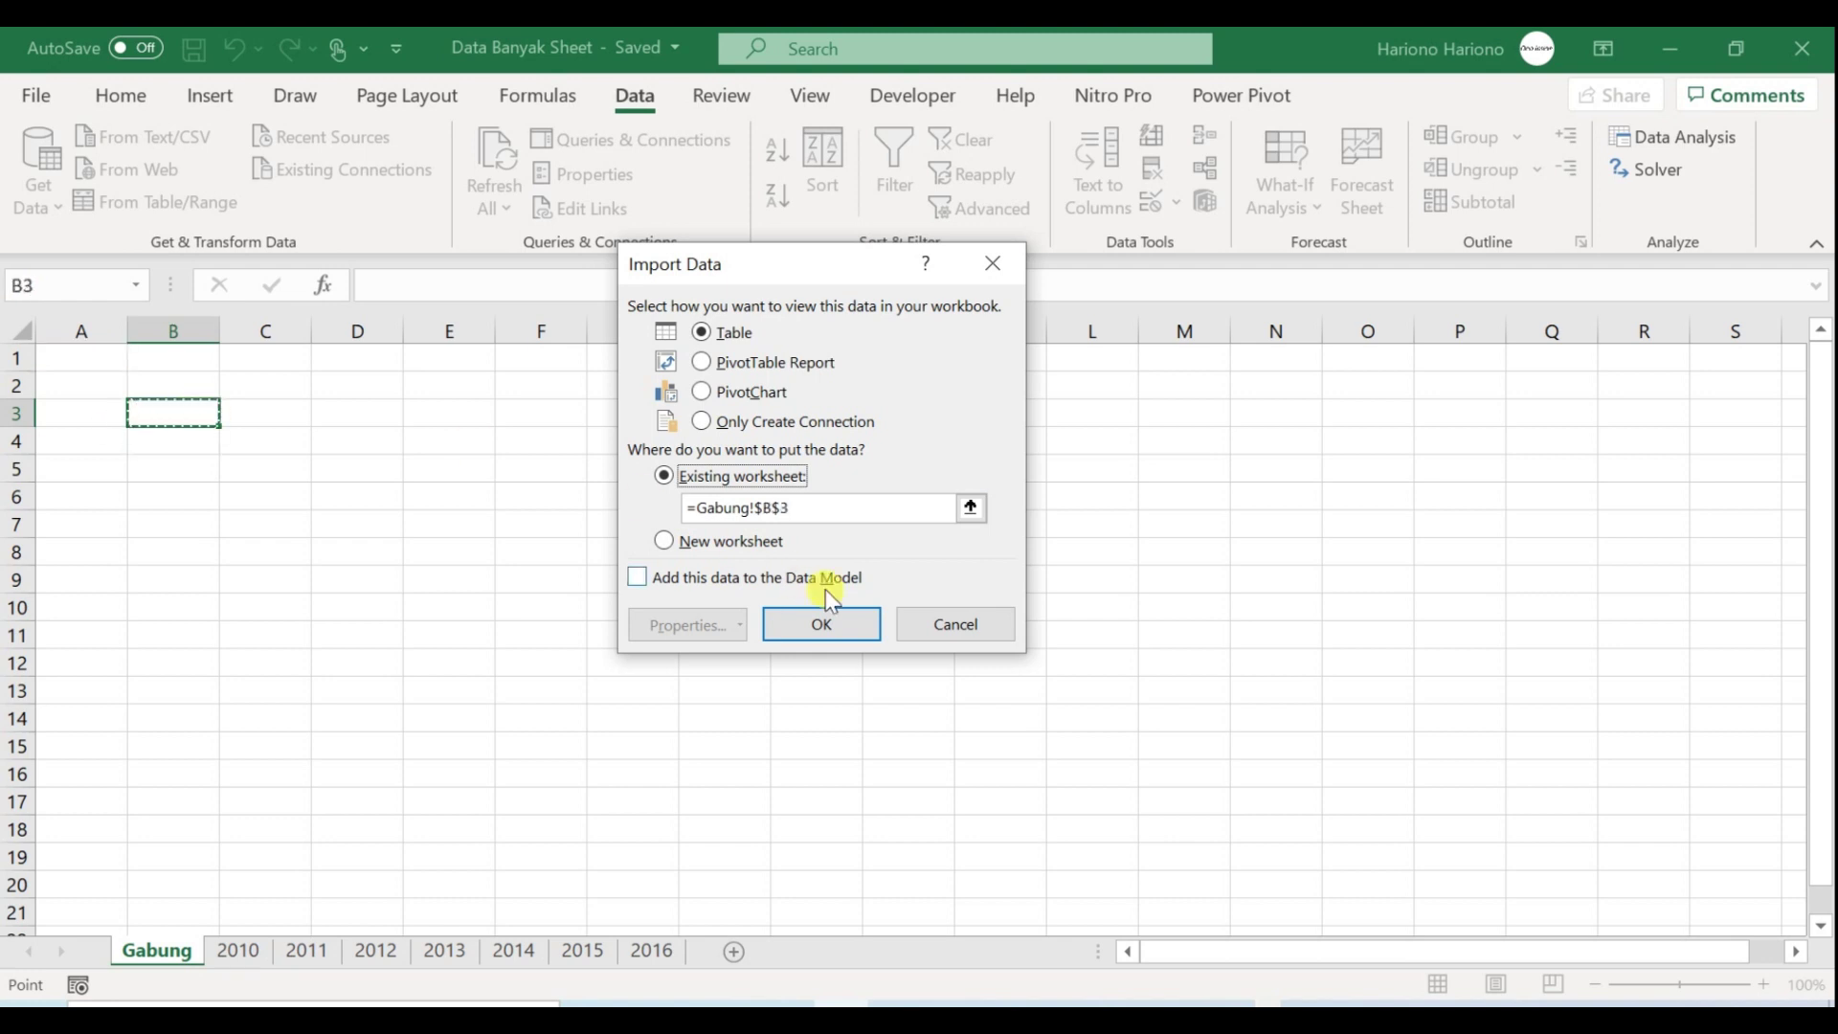
click(852, 623)
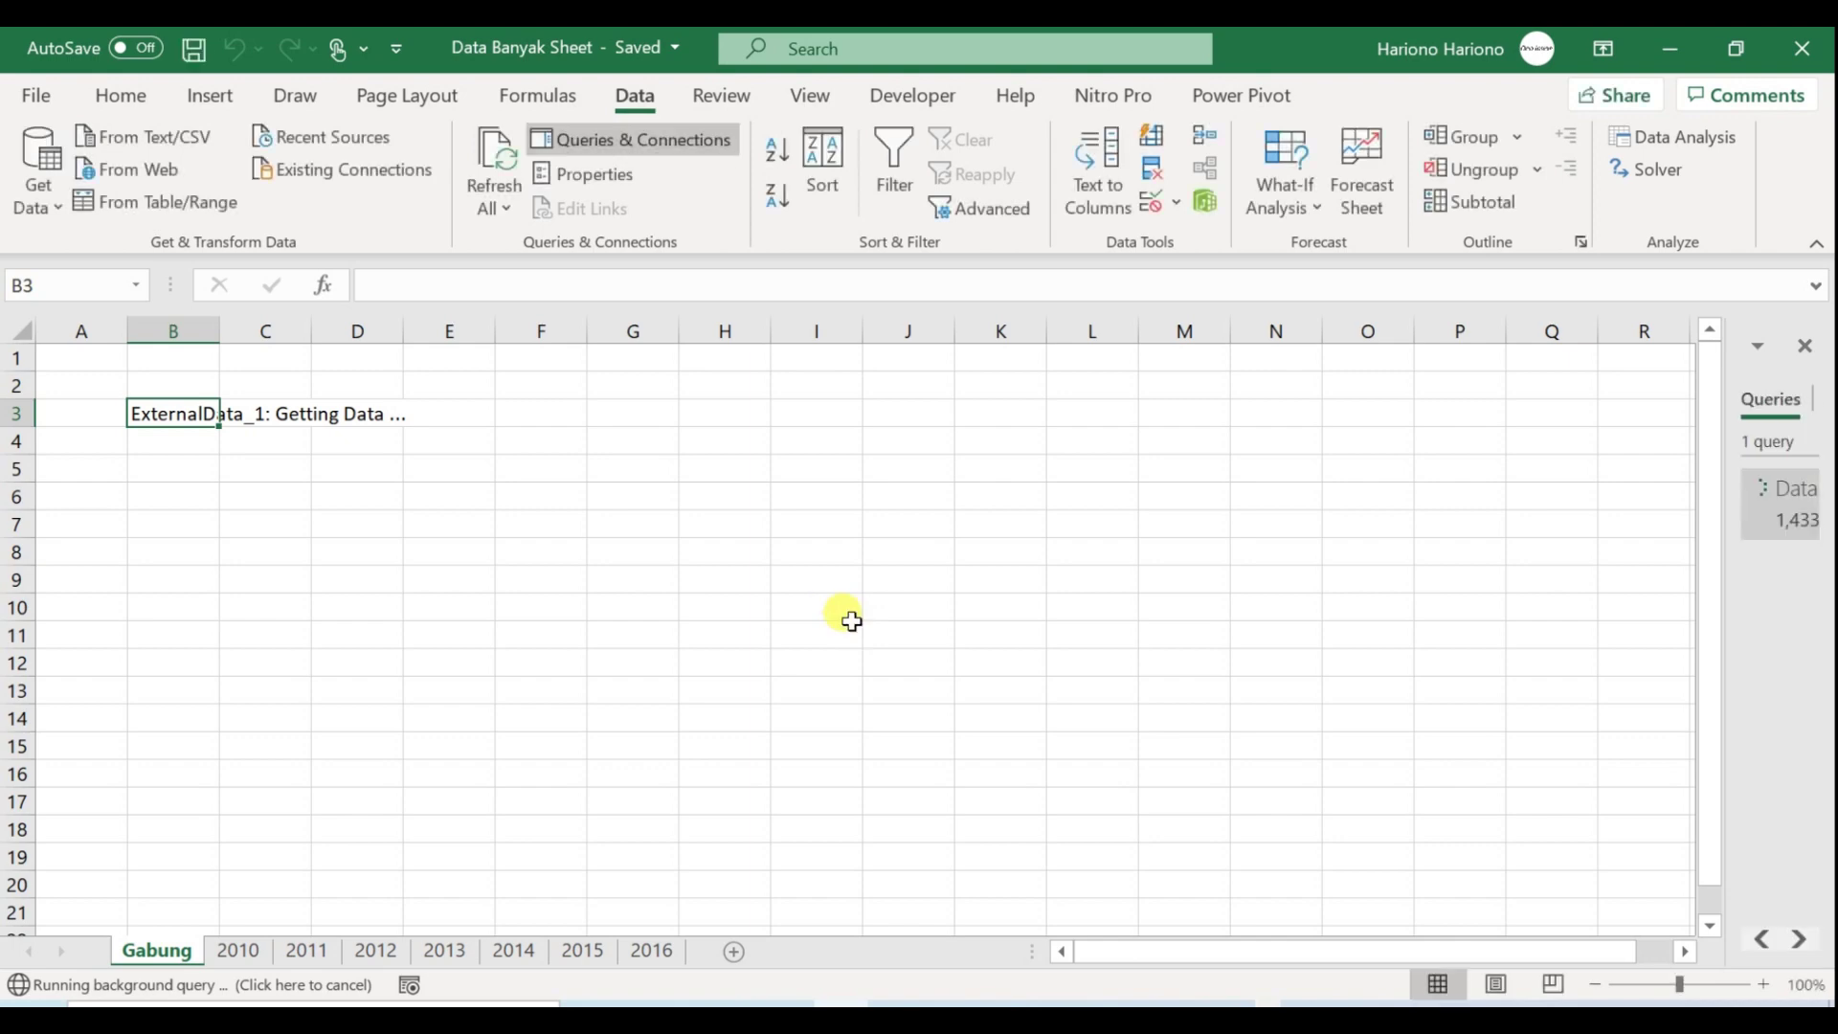
Check the extent of the loaded table on the Gabung sheet and the years listed in its Tahun column filter
click(644, 571)
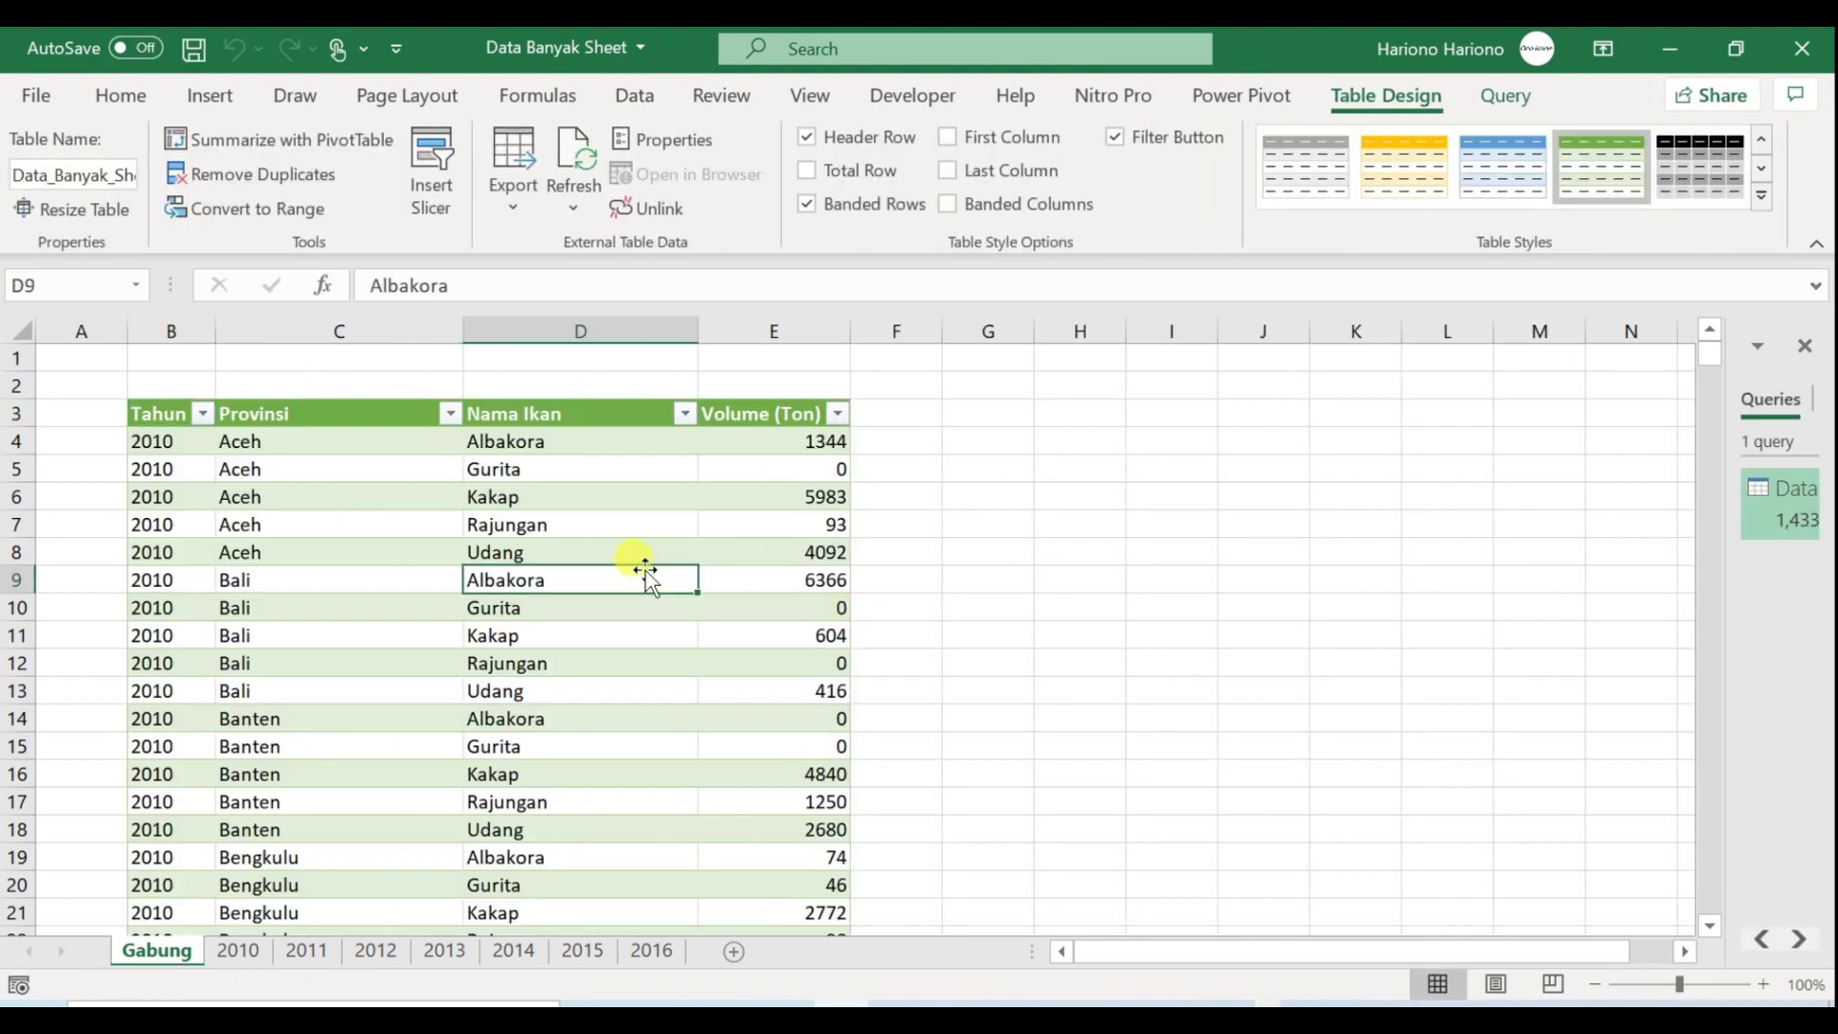
key(ctrl+Left)
key(ctrl+Down)
key(Down)
key(Up)
key(ctrl+Up)
key(alt+Down)
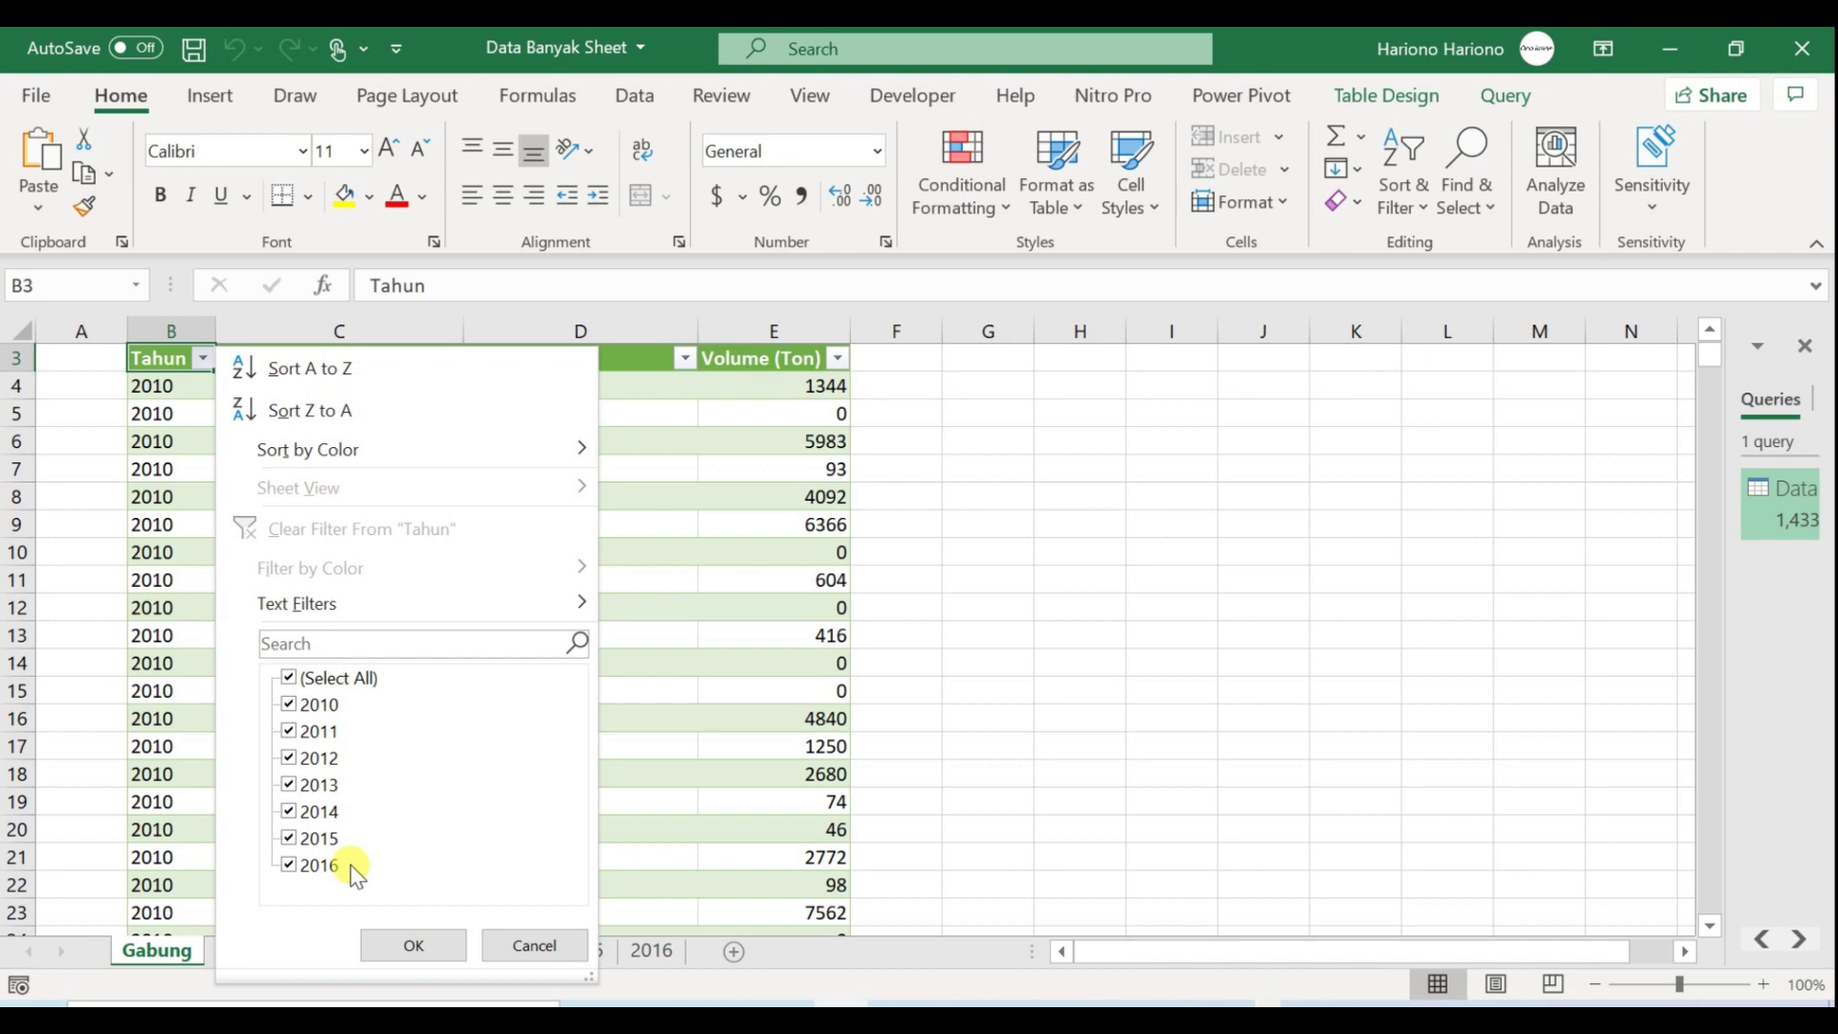
click(414, 944)
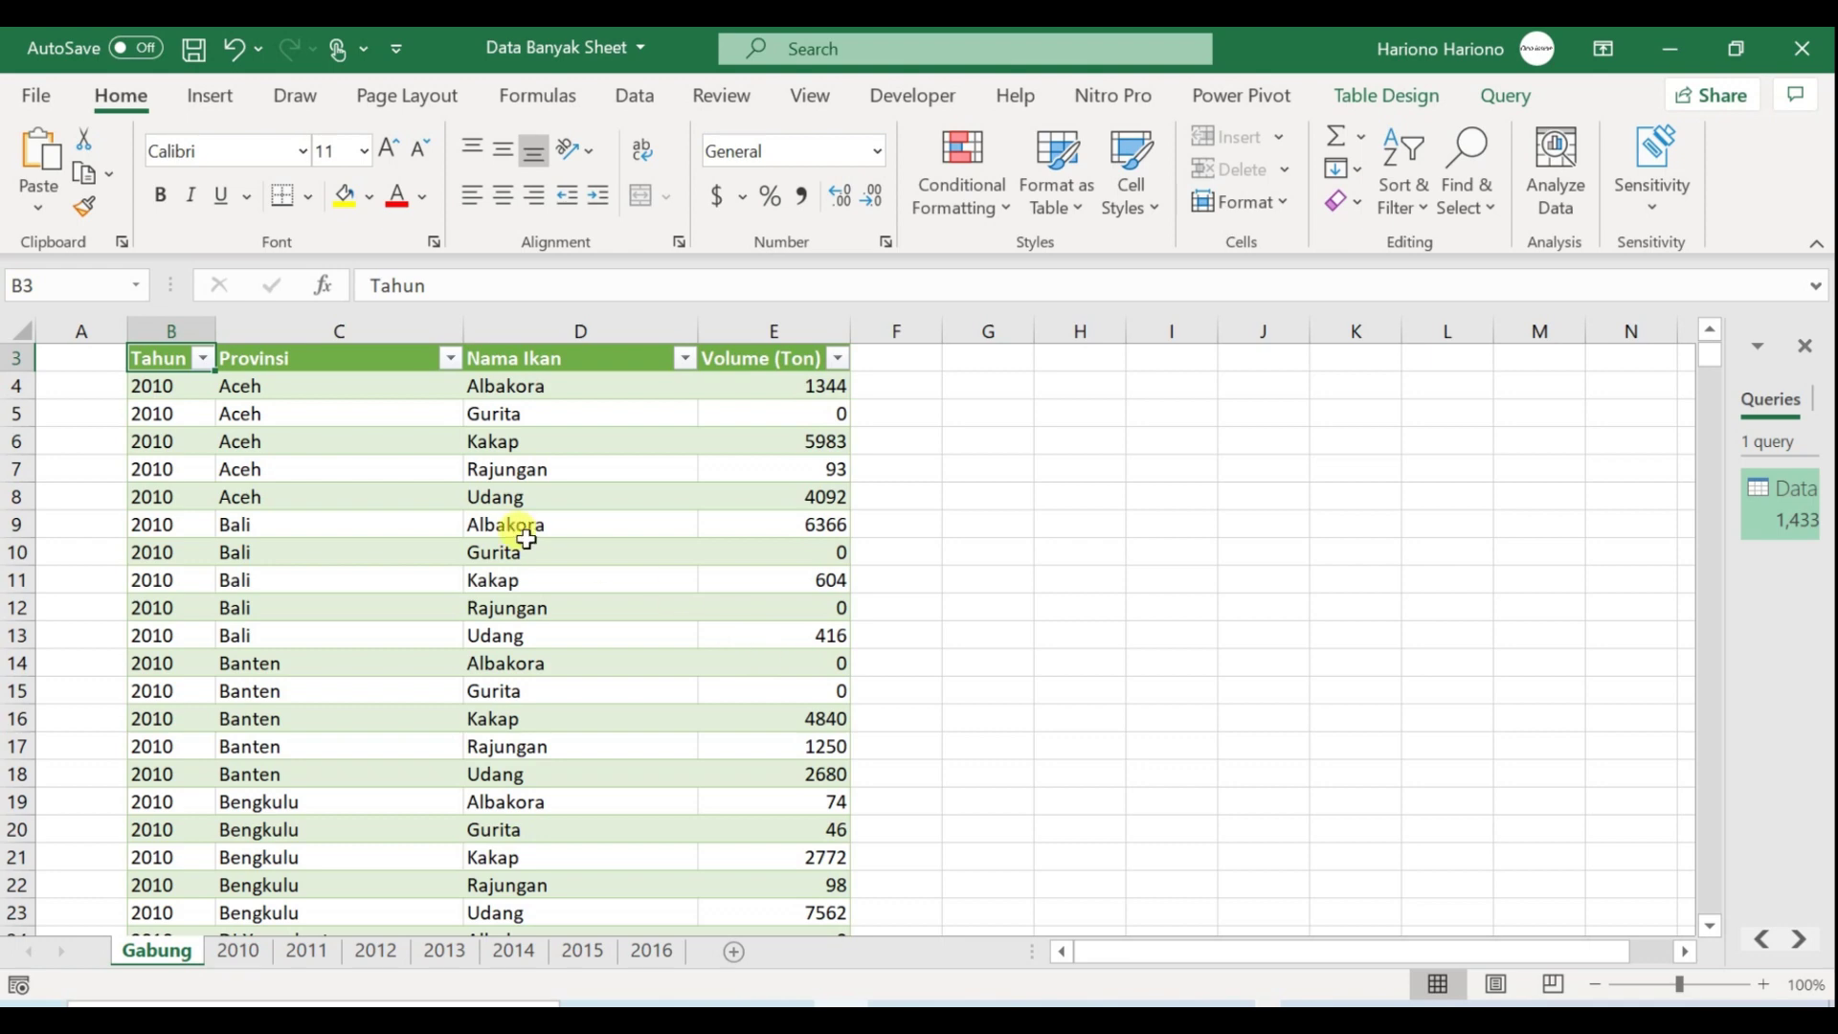
Add a new worksheet and name it 2017
click(743, 947)
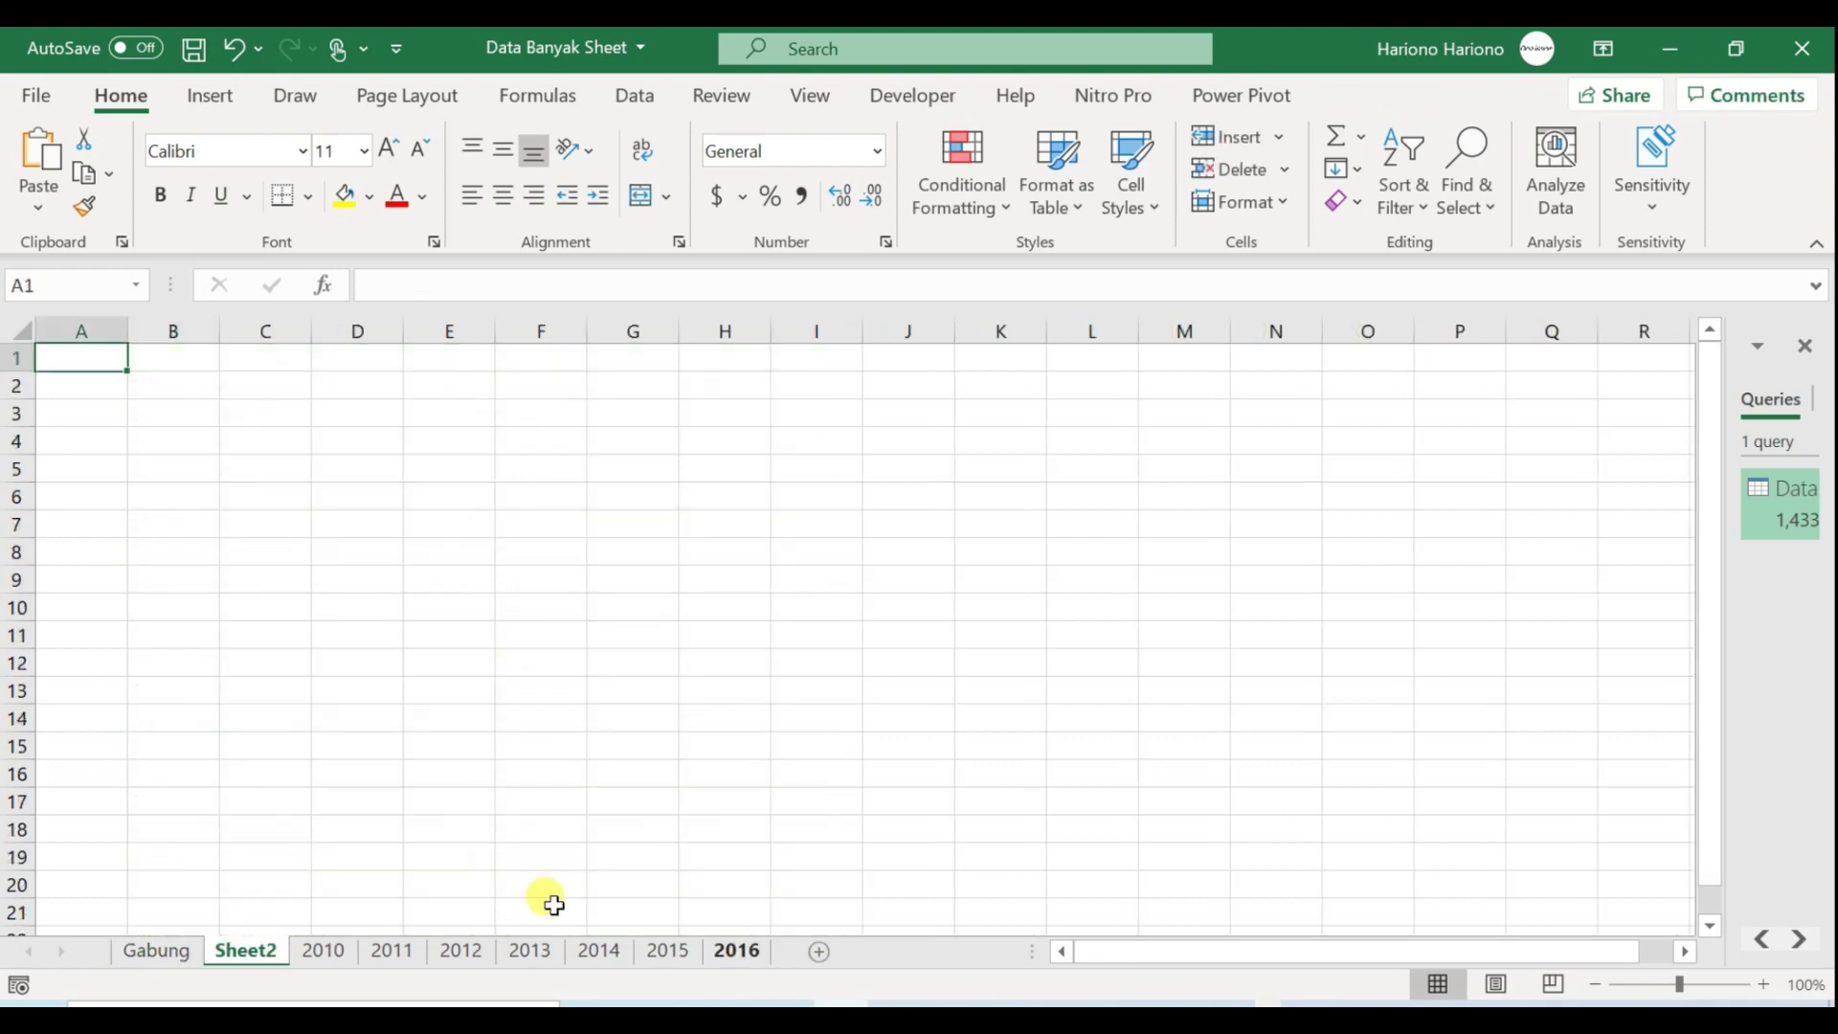
double_click(267, 954)
text(2017)
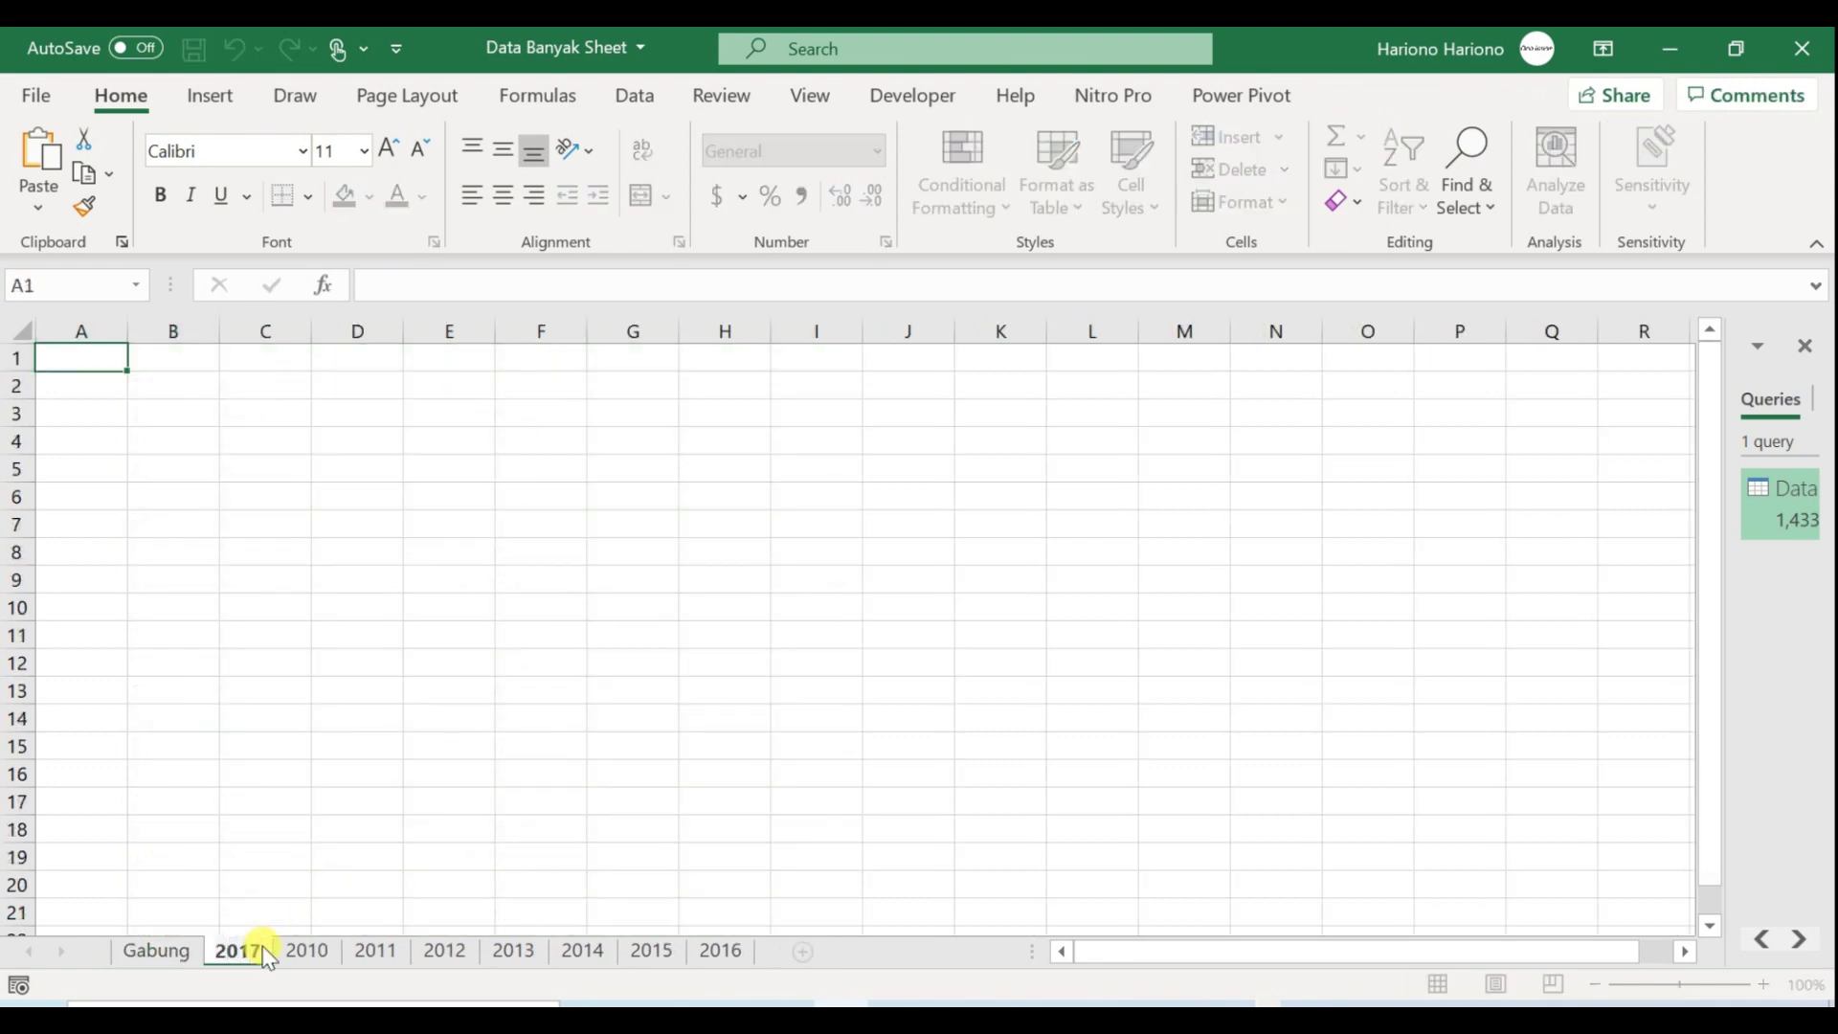
key(Return)
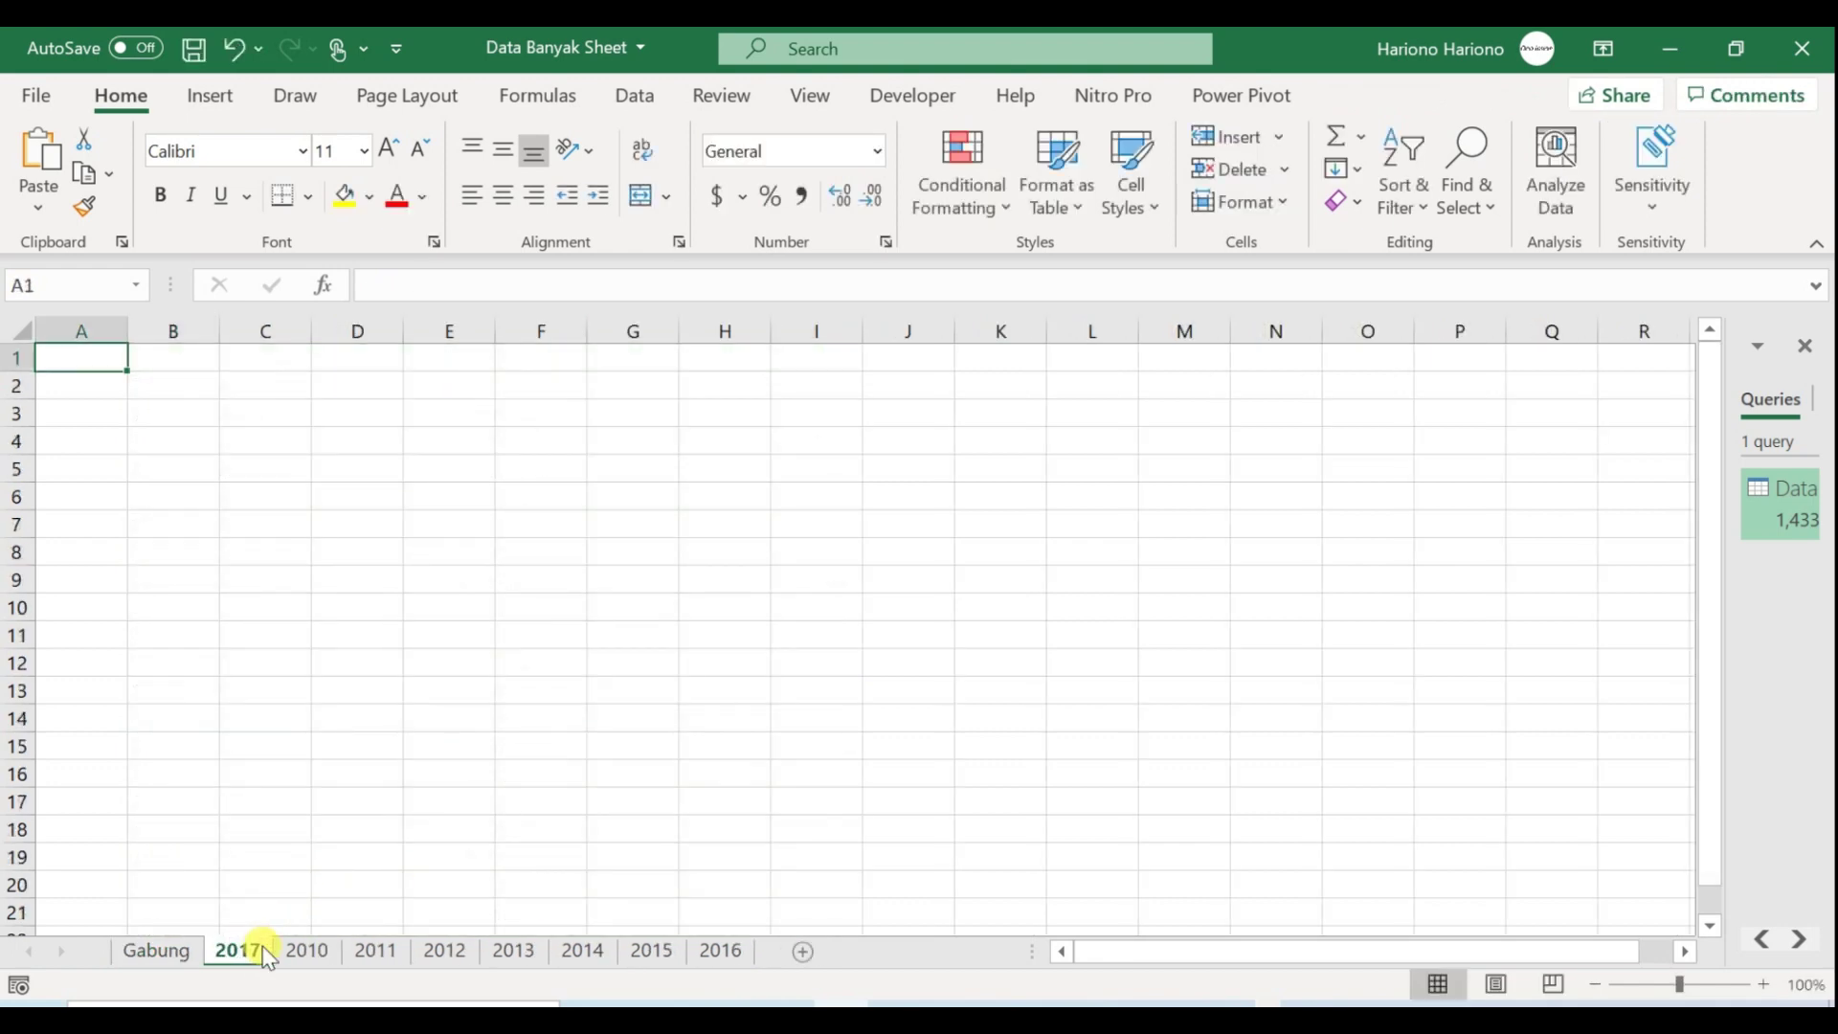
Copy the entire data range of the 2010 sheet into the 2017 sheet starting at cell A1
click(312, 957)
click(193, 557)
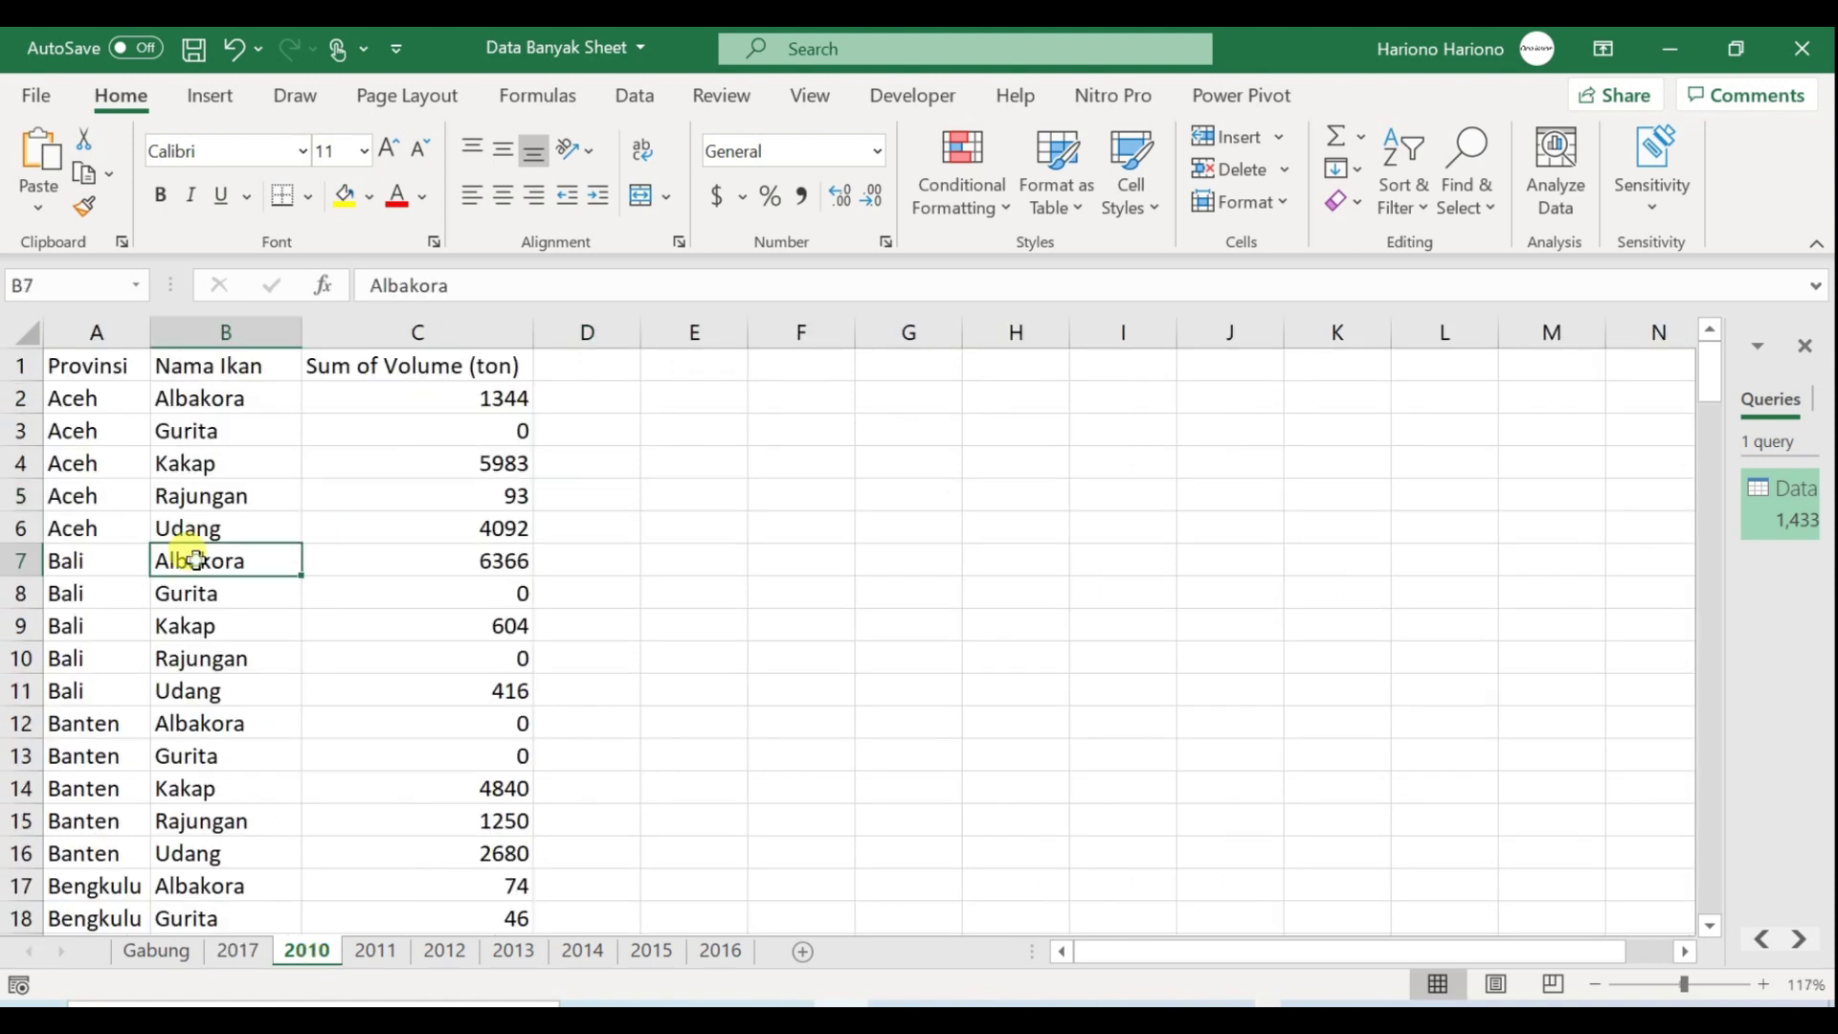
key(ctrl+a)
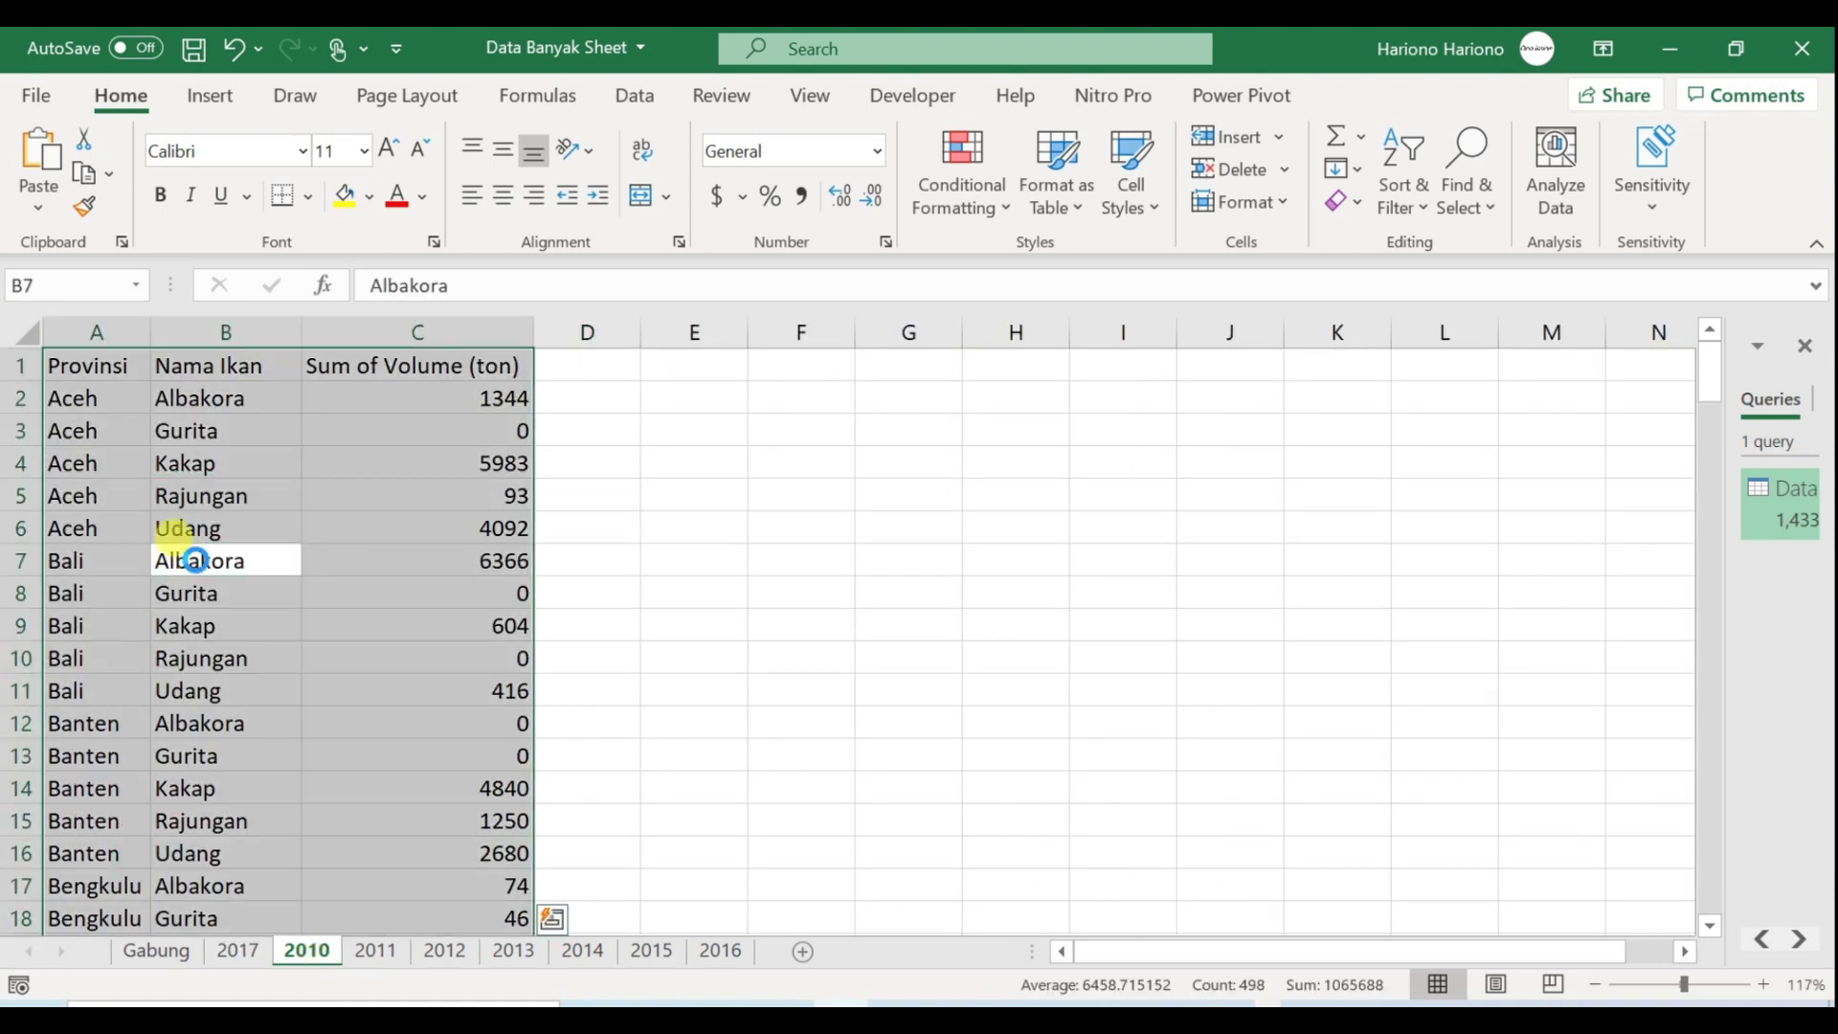
key(ctrl+c)
click(238, 950)
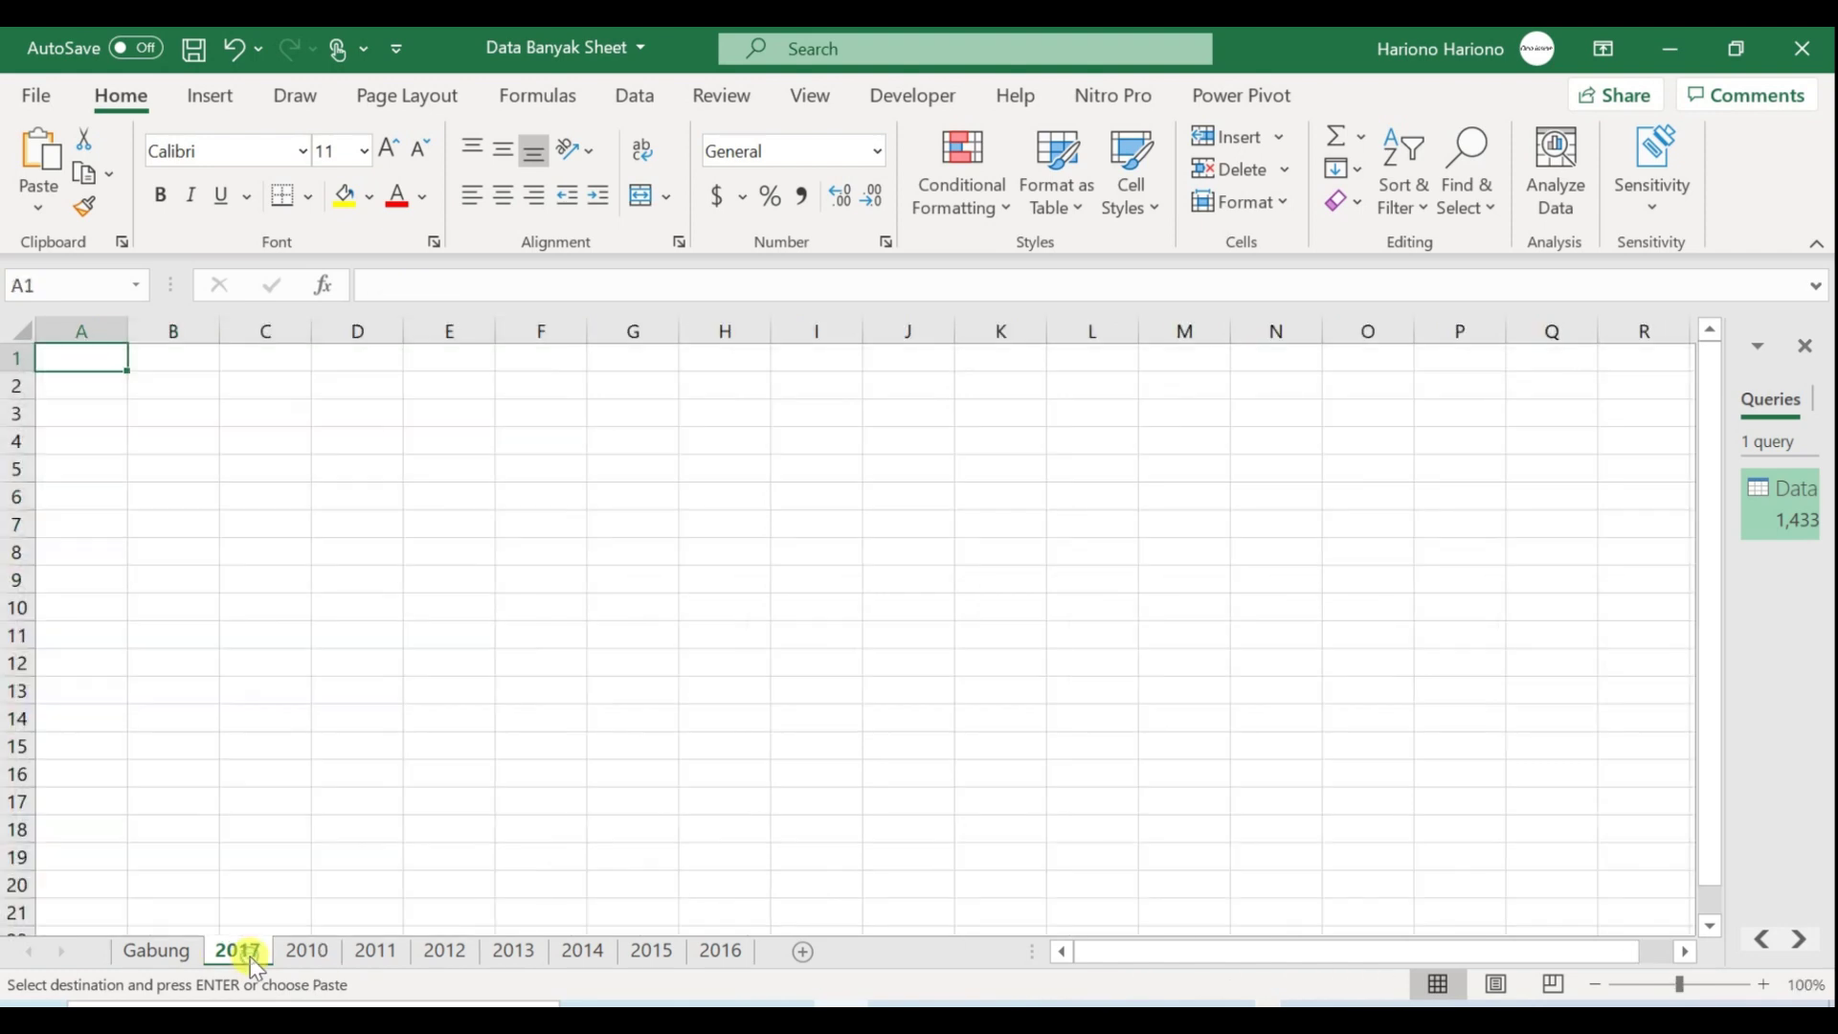
key(ctrl+v)
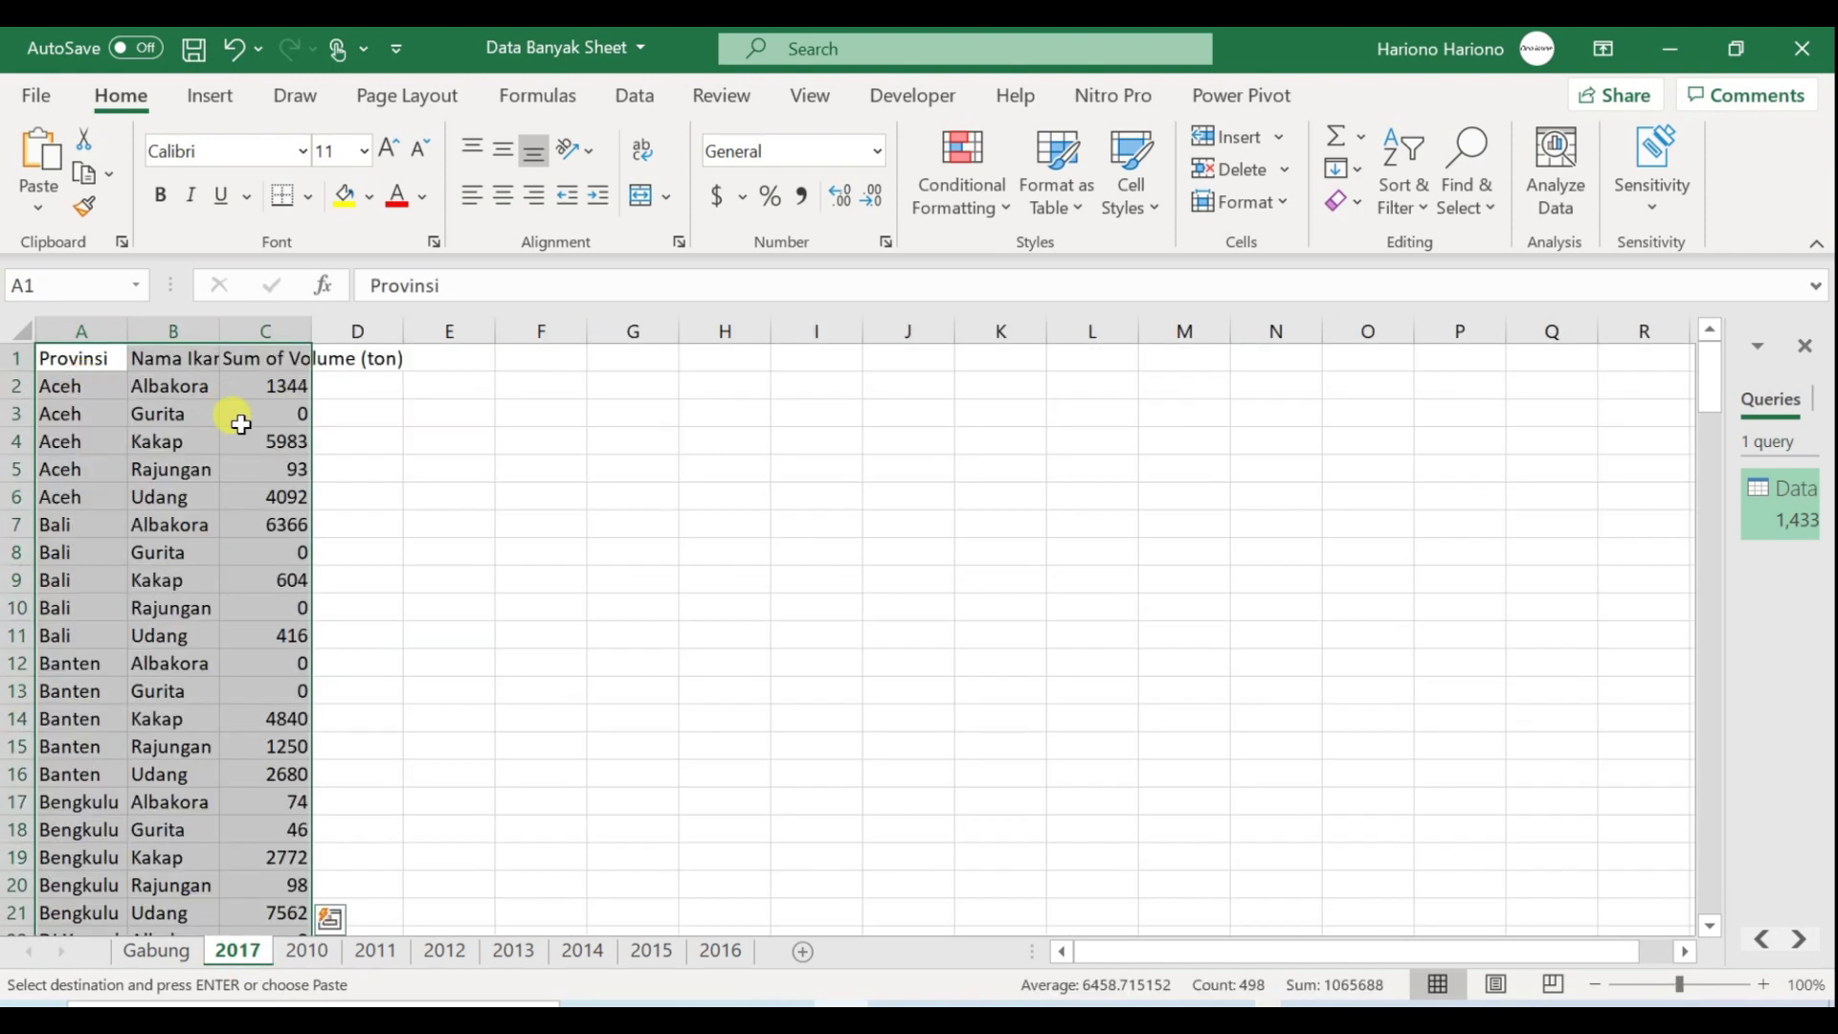
Save the workbook and refresh all data from the combined table on the Gabung sheet
click(164, 951)
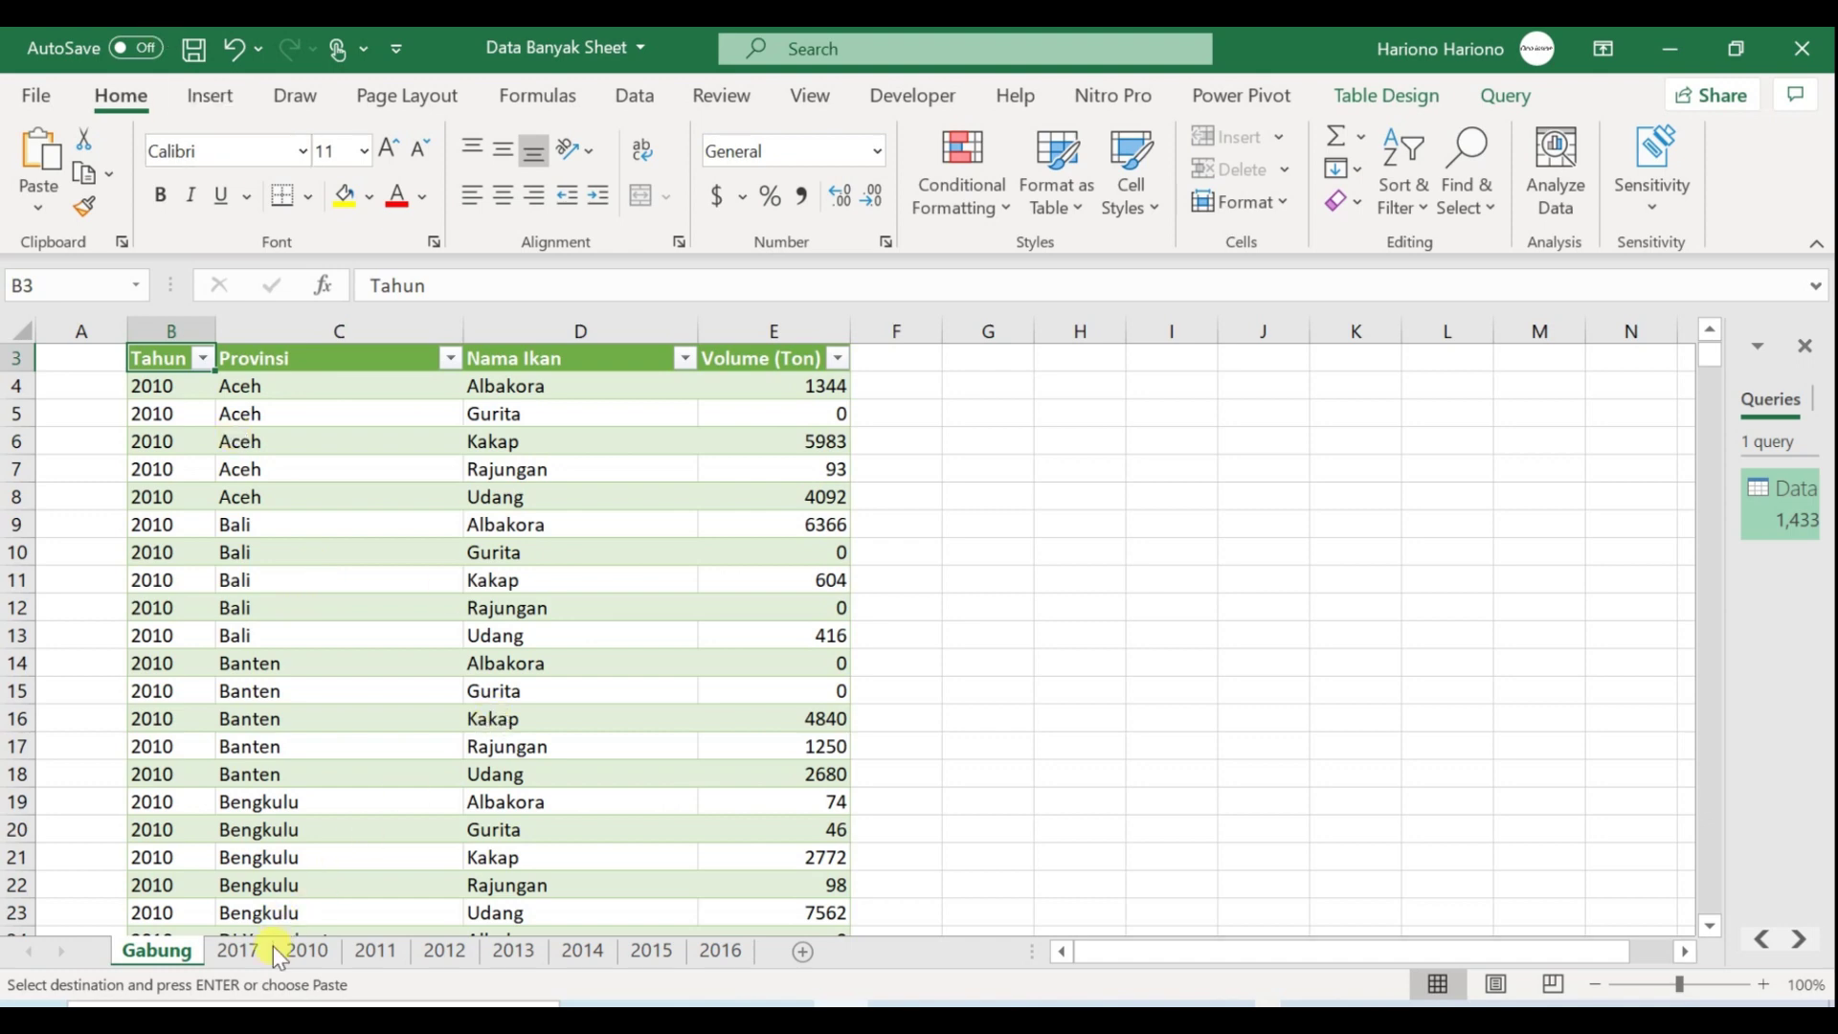
click(192, 47)
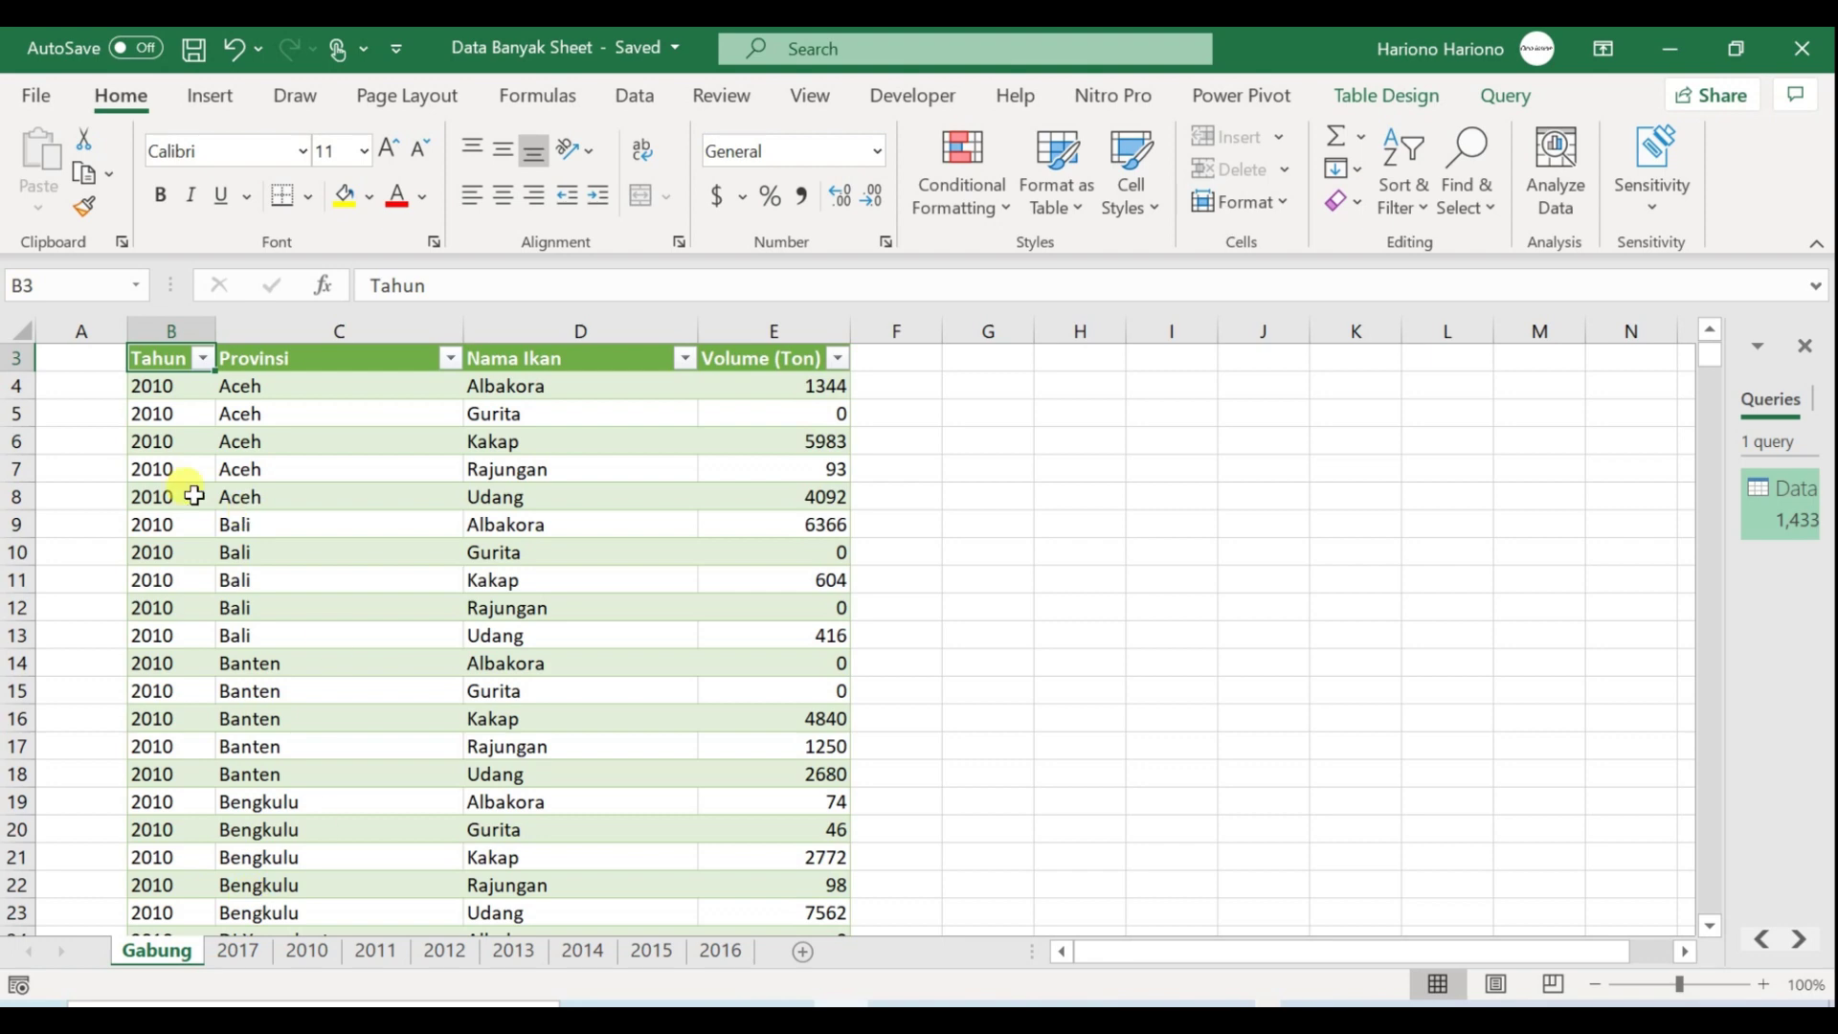
click(411, 488)
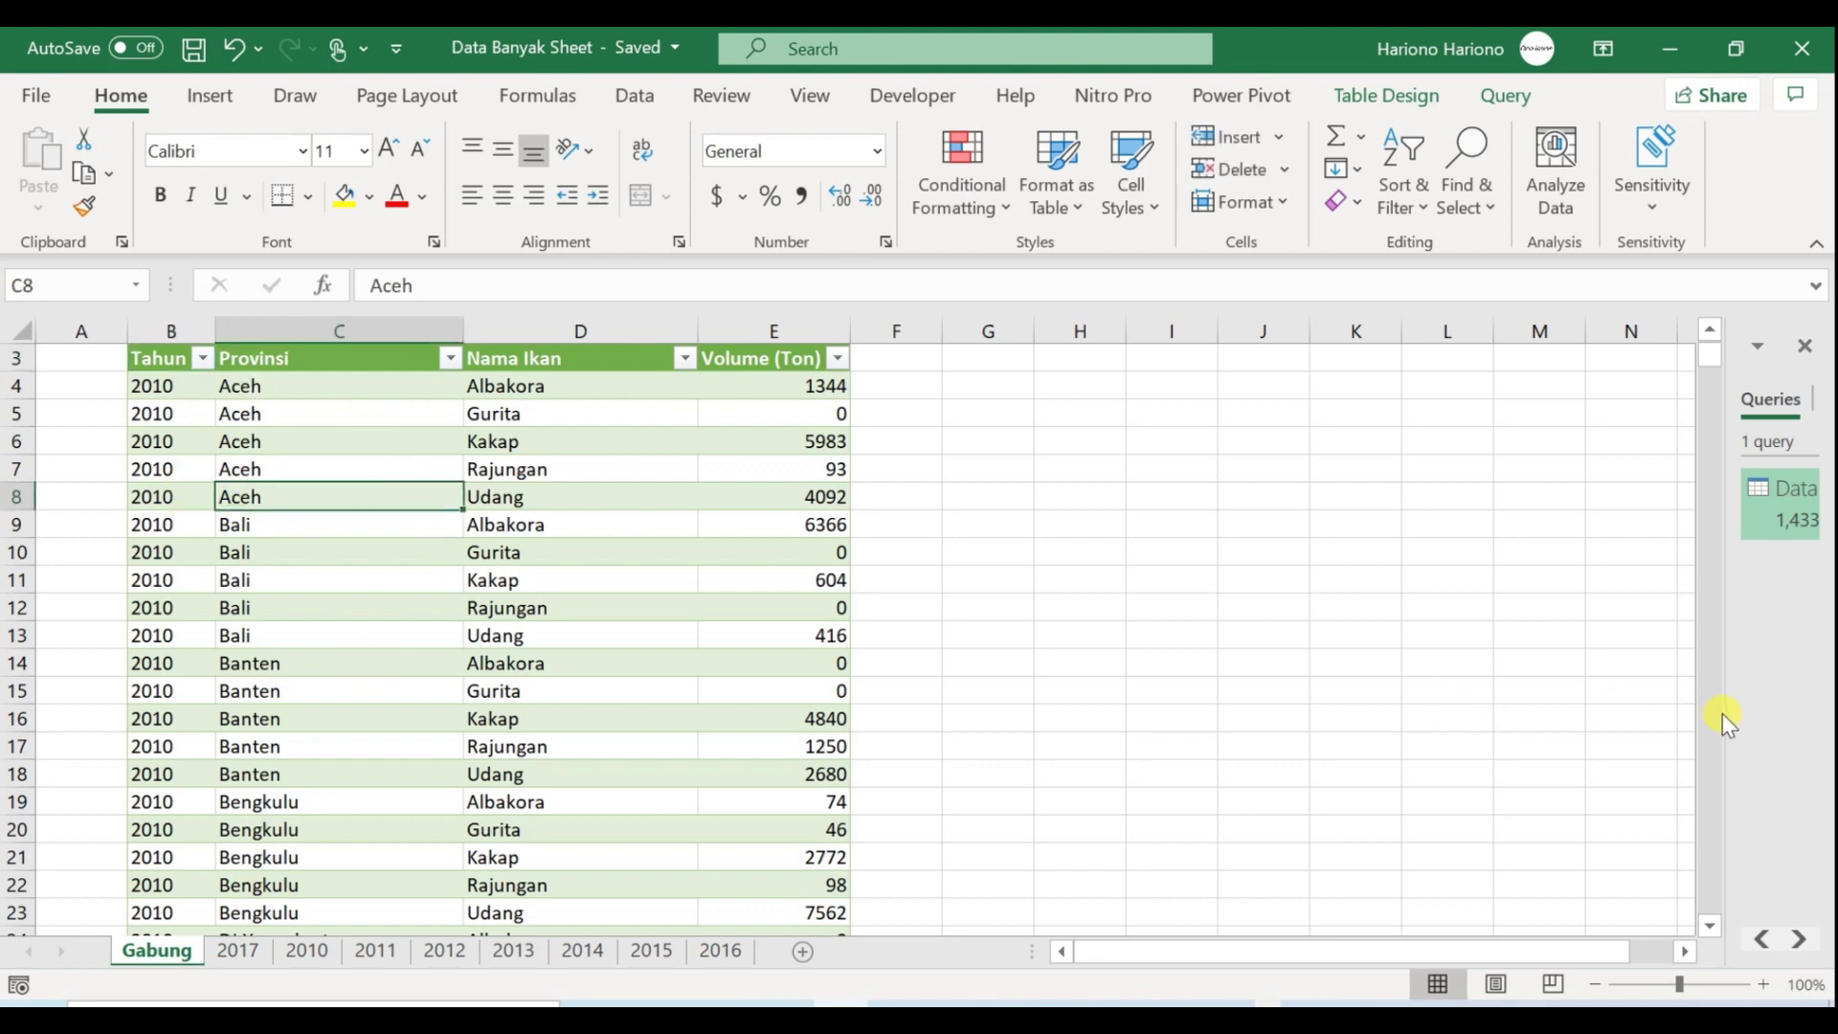
click(640, 97)
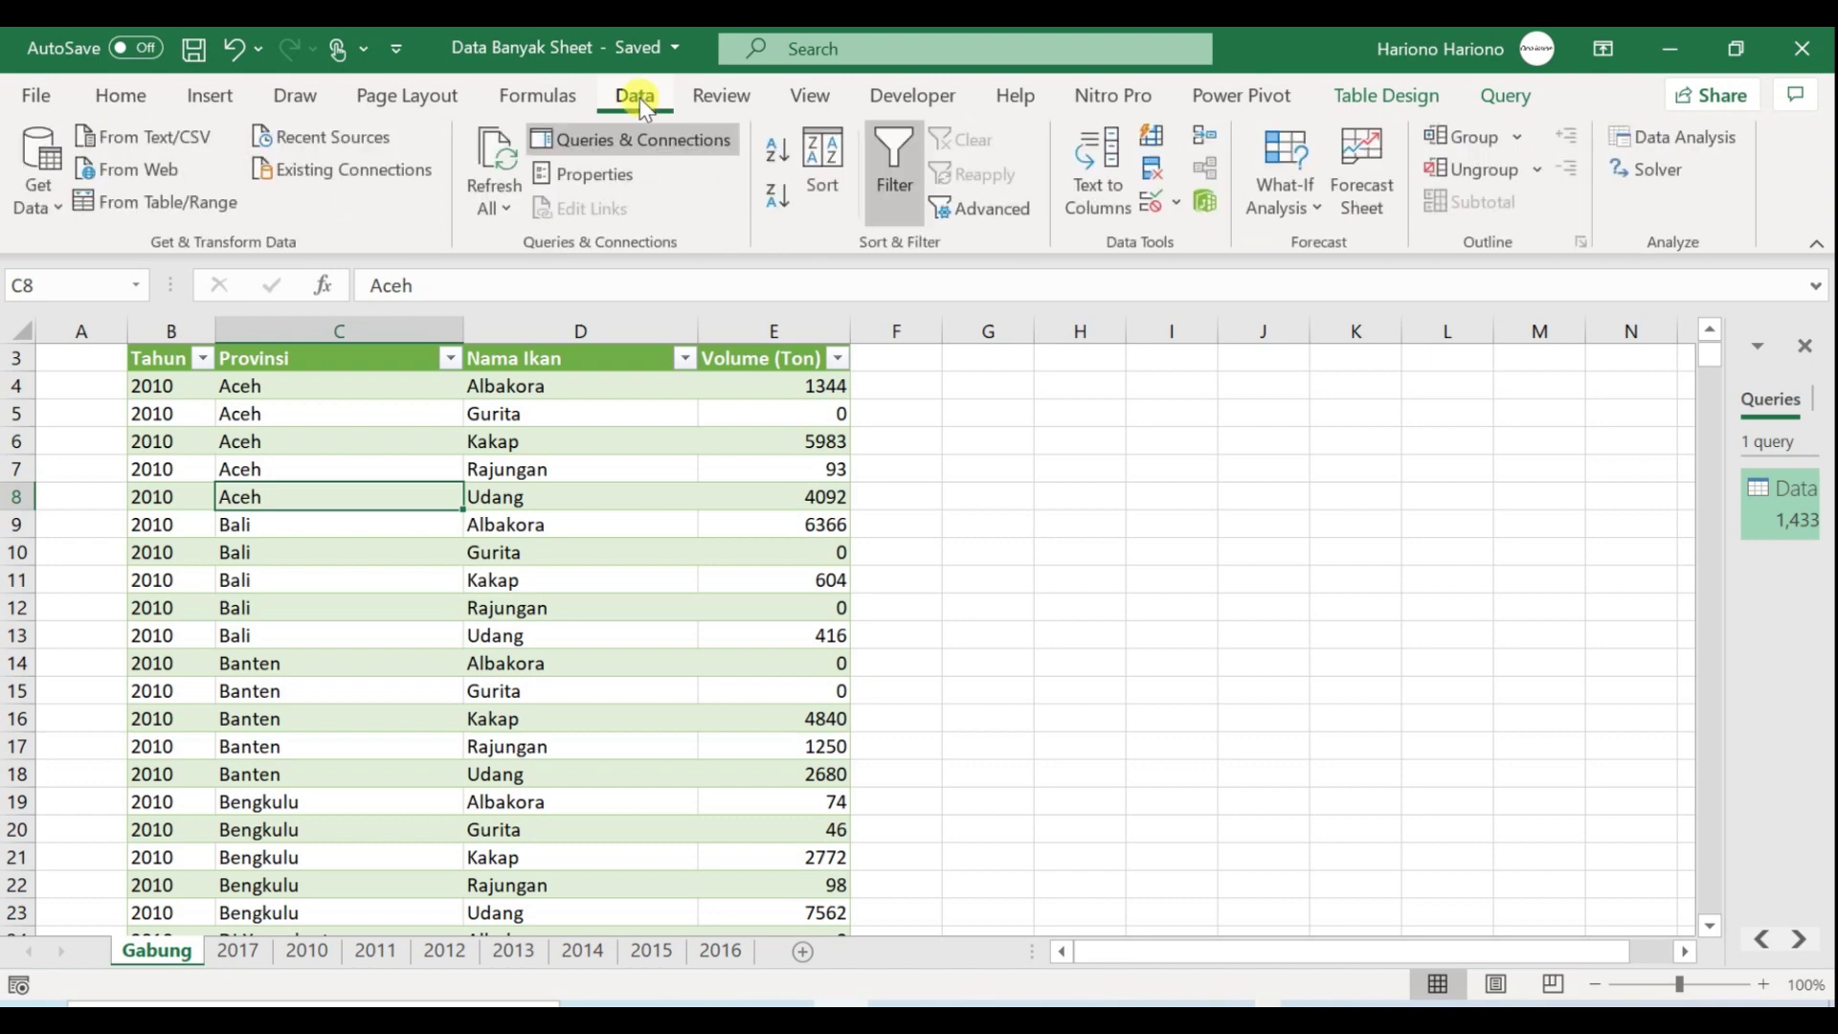
click(500, 134)
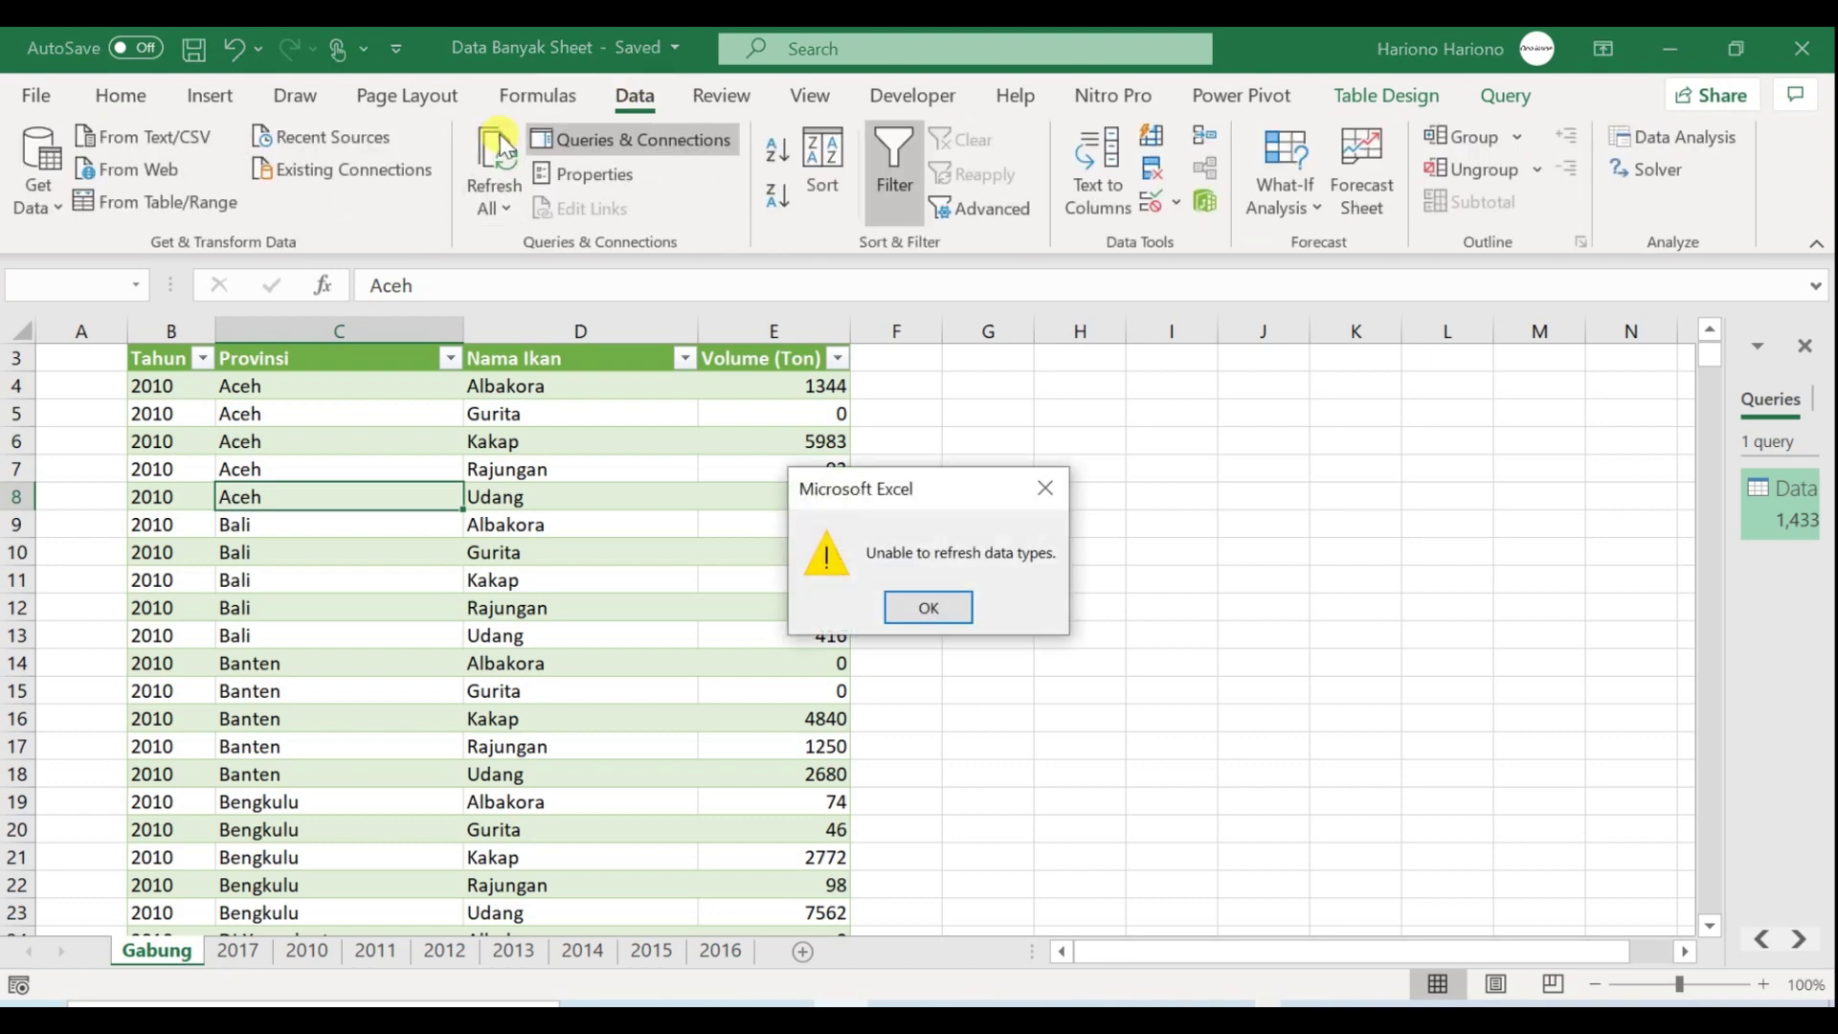
click(955, 609)
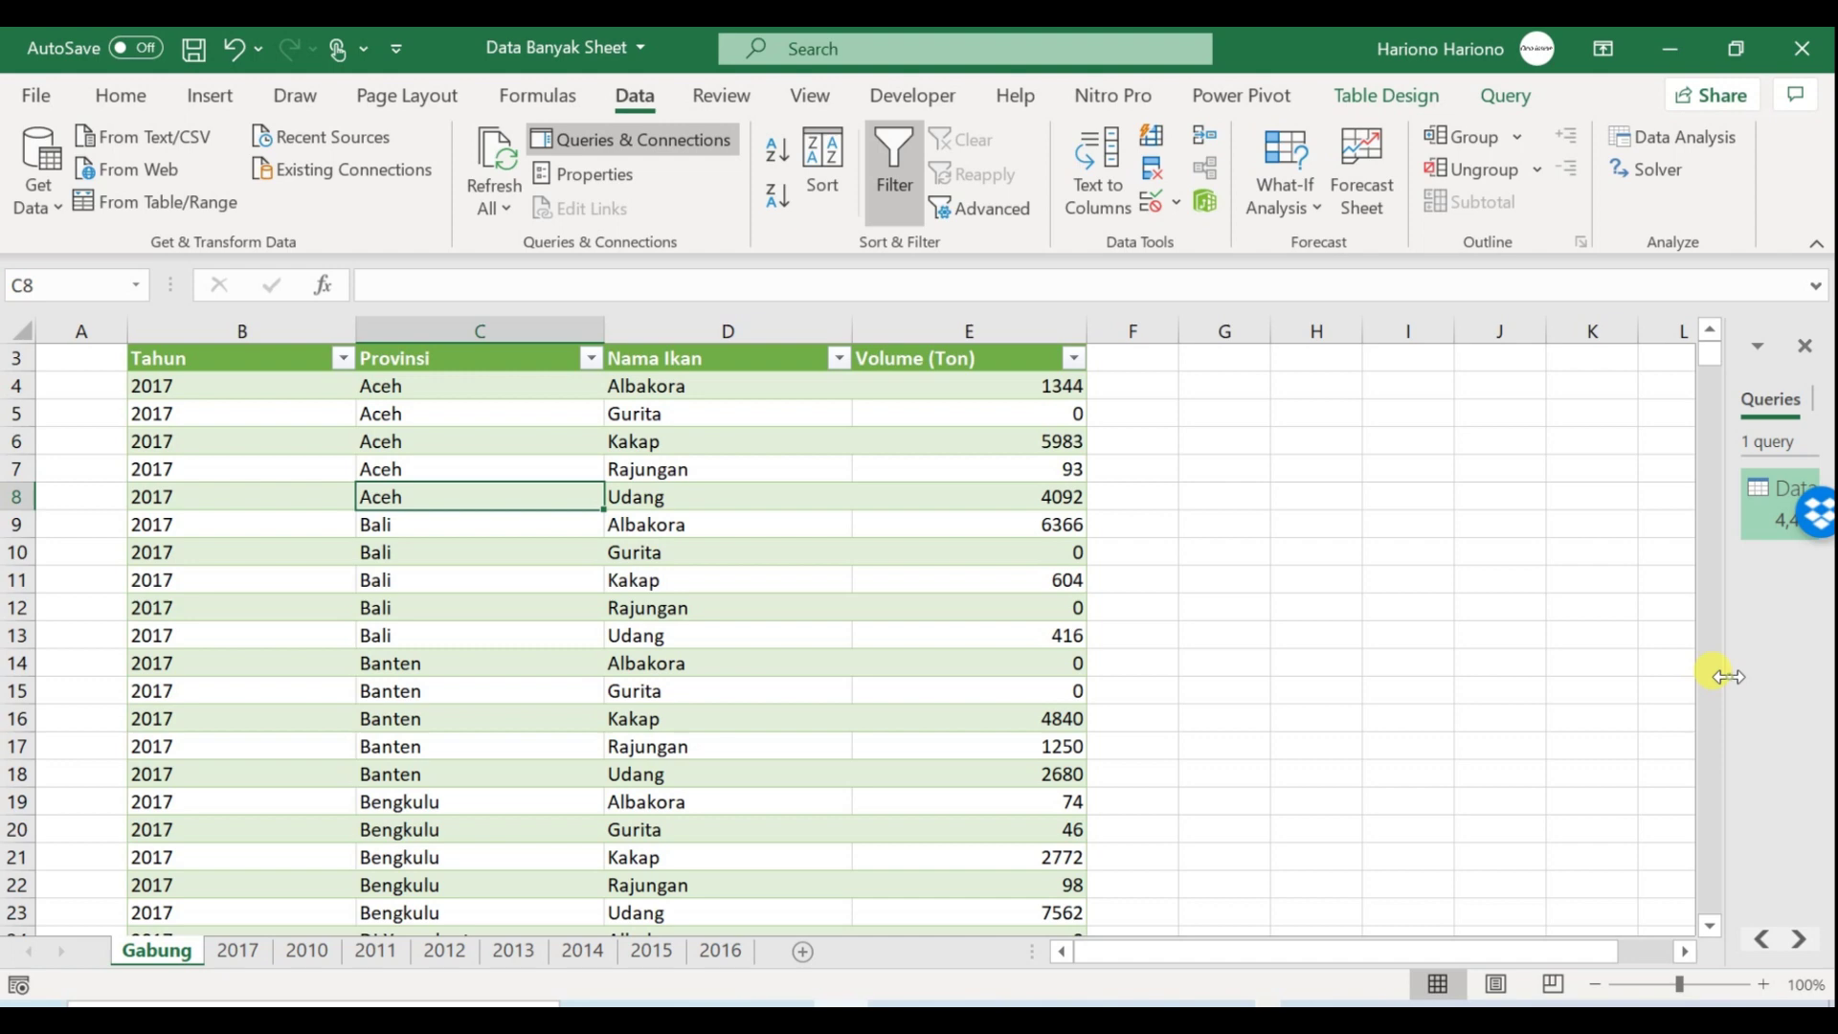
Check the query's loaded row count in a widened queries pane and the values listed in the Tahun column filter
drag(1721, 676, 1538, 677)
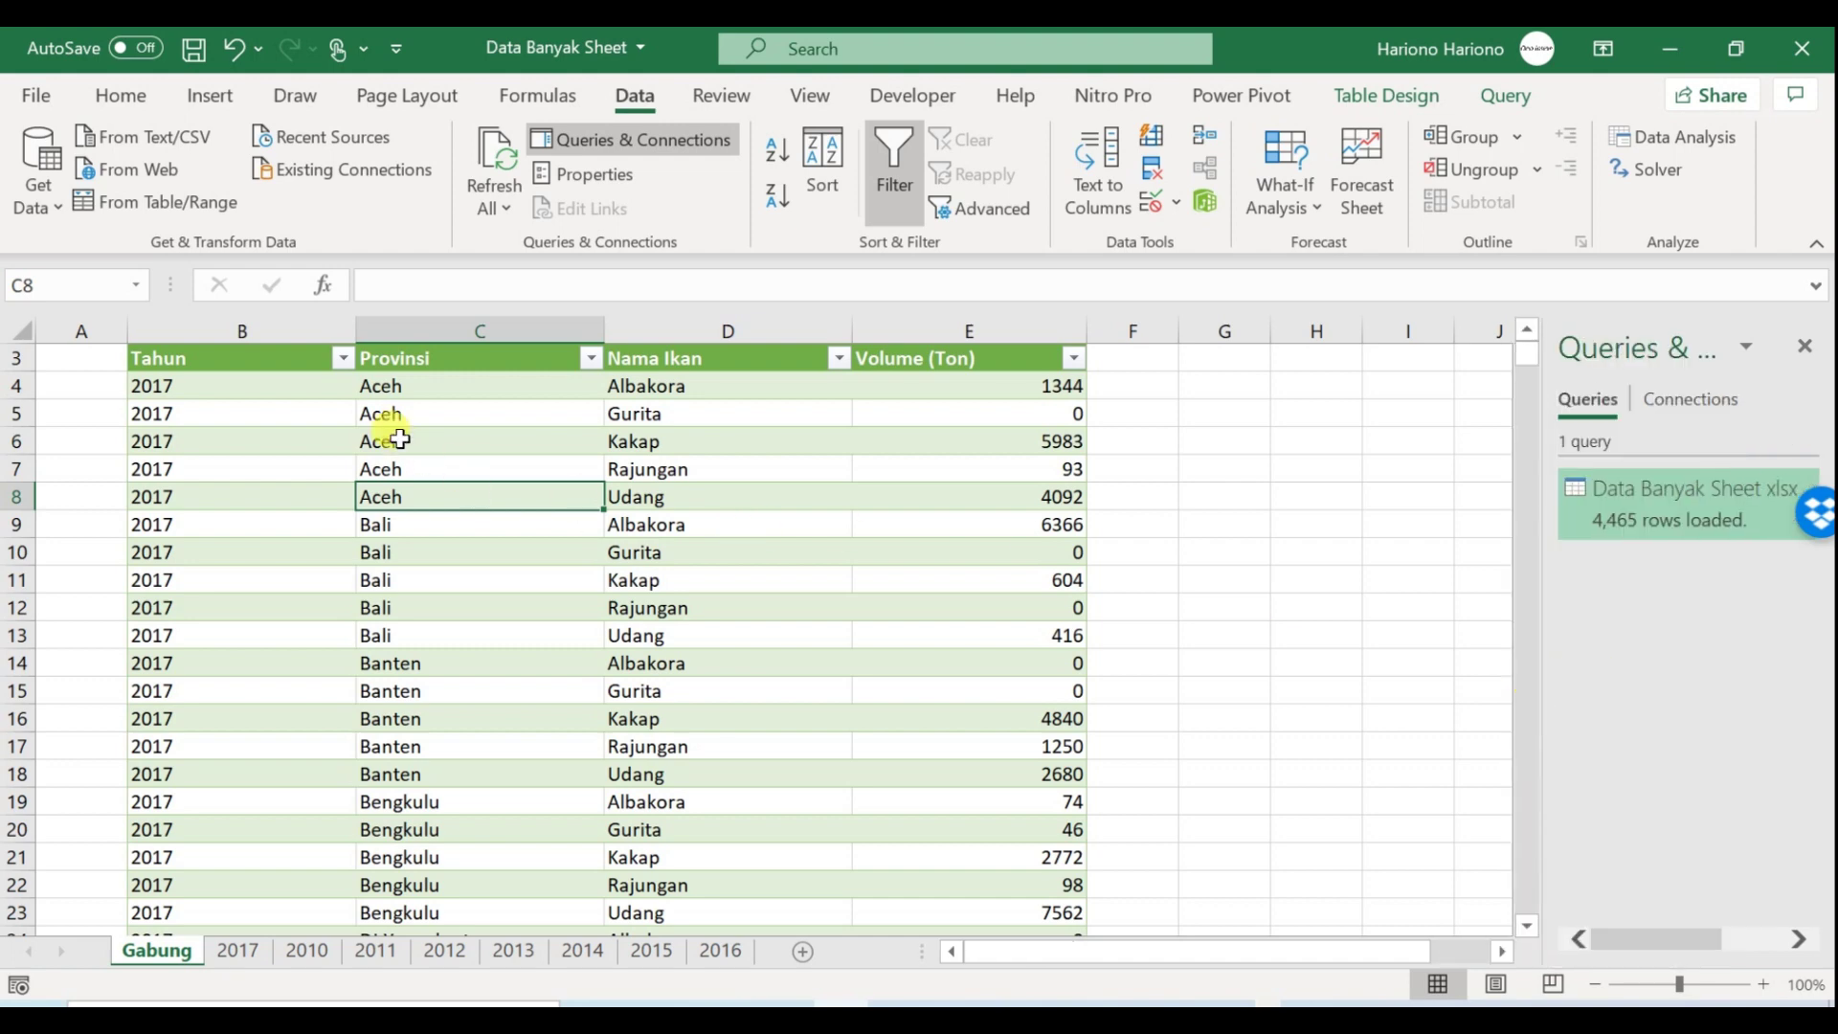
click(343, 358)
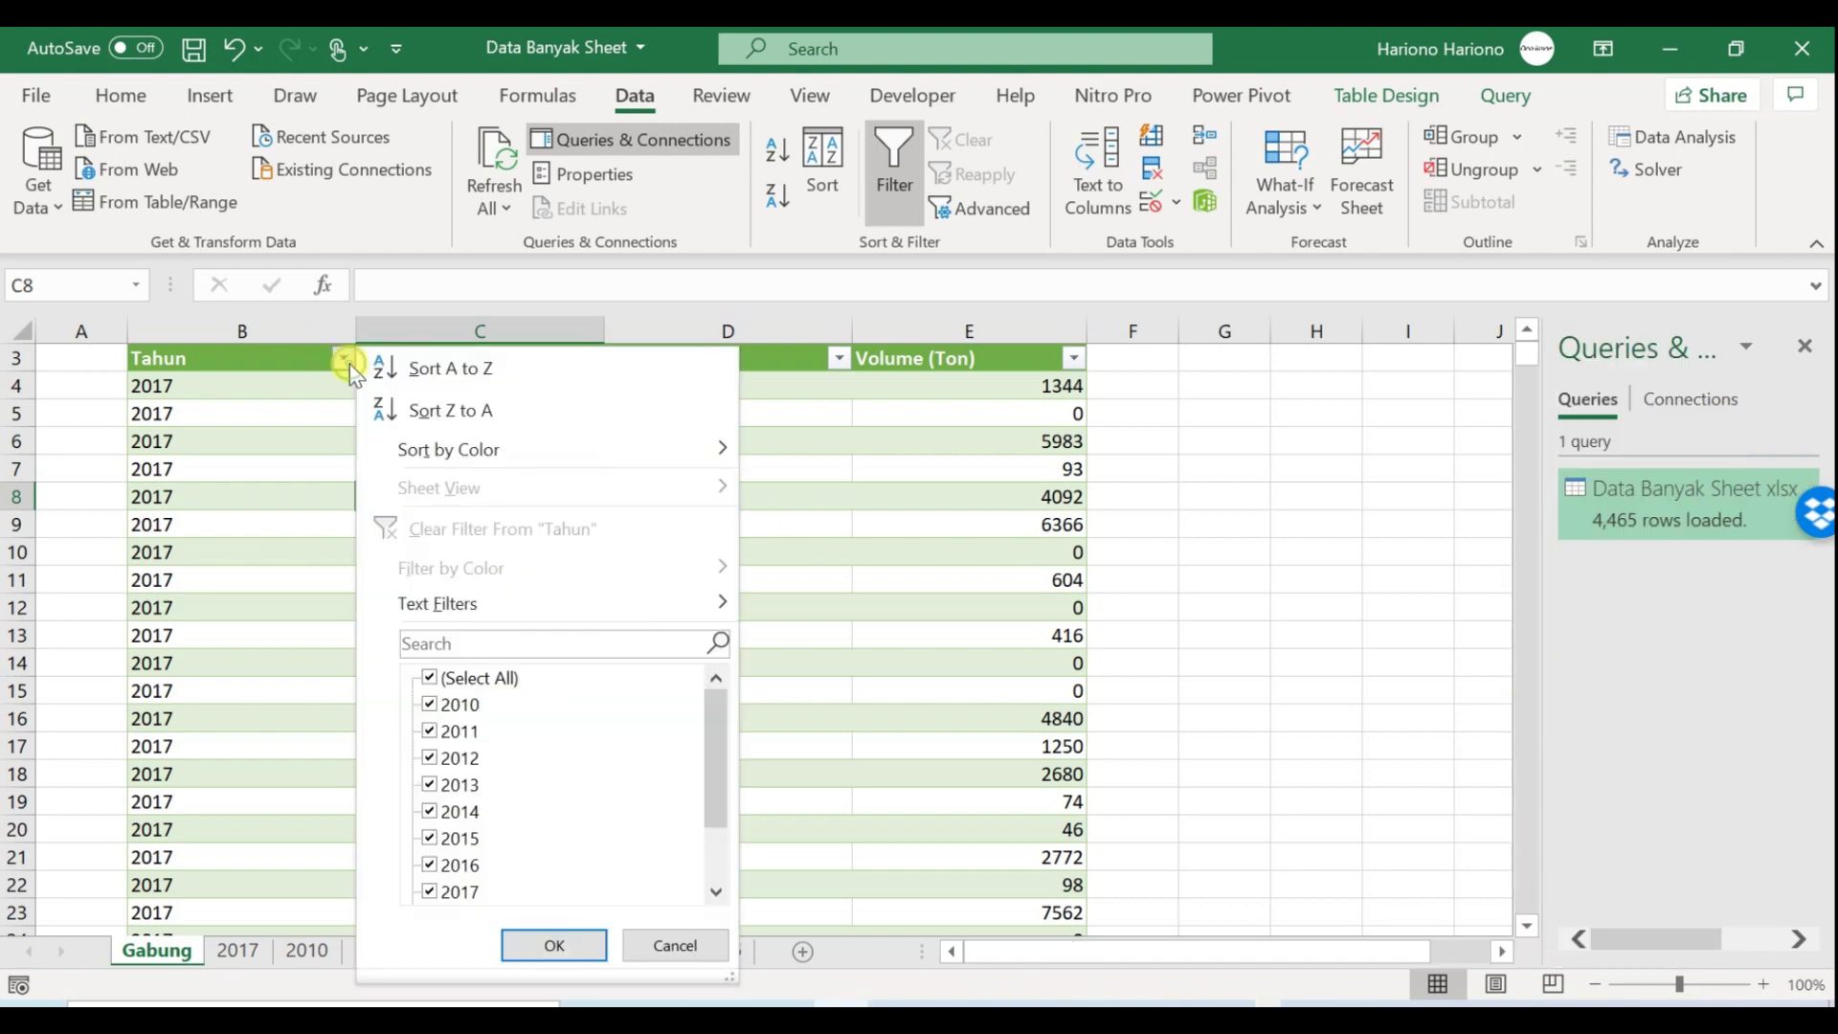
drag(718, 739, 720, 842)
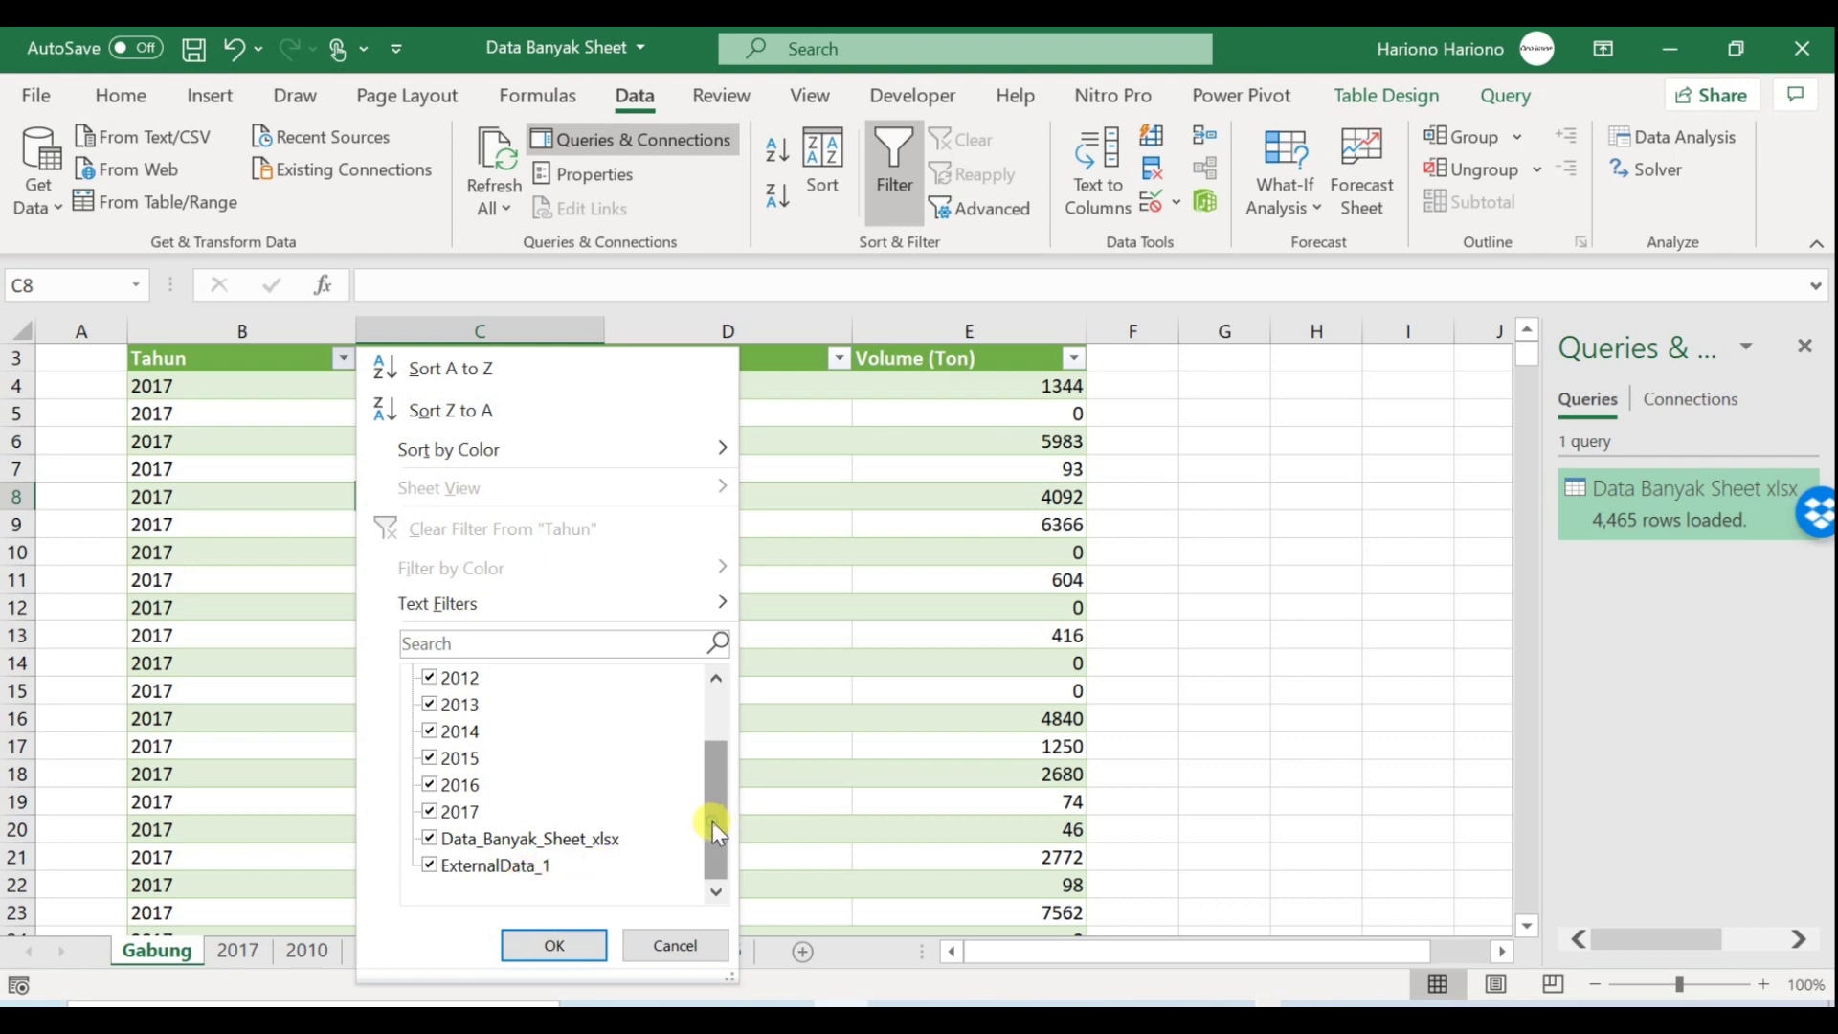
drag(711, 822, 708, 687)
Filter the Tahun column to only Data_Banyak_Sheet_xlsx and ExternalData_1 and look through the matching rows
click(430, 681)
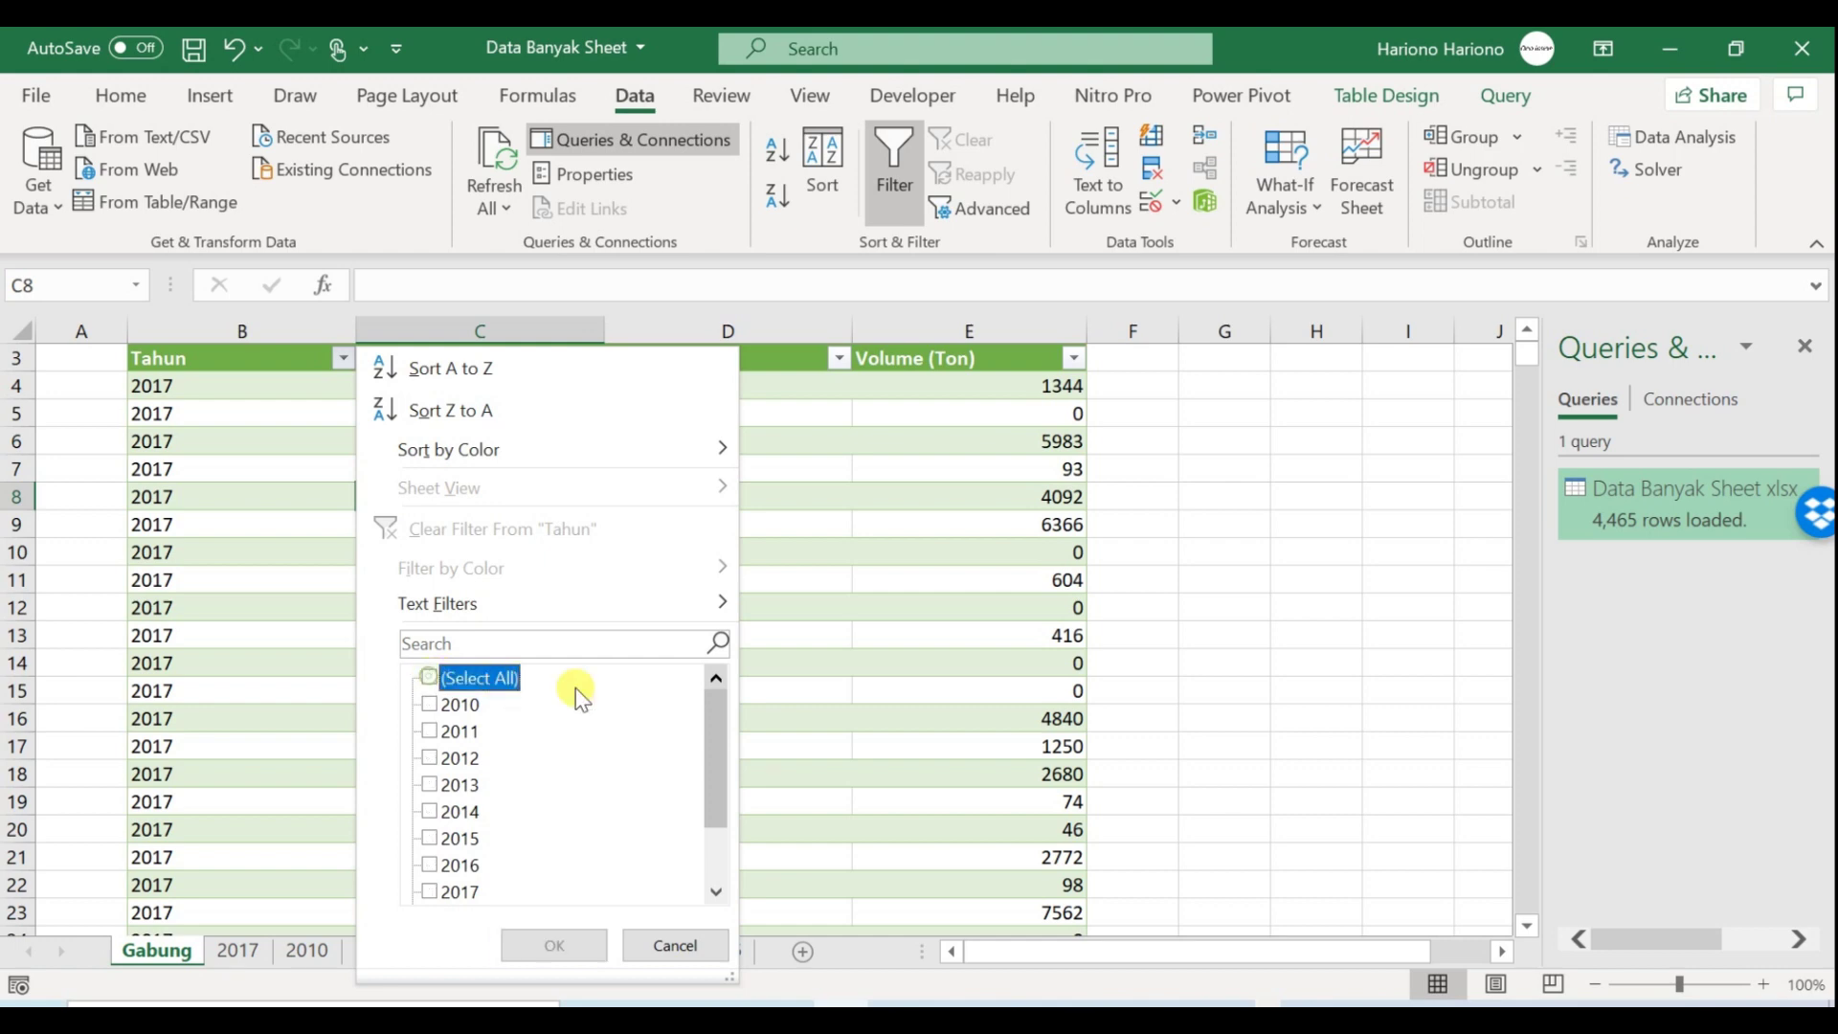
drag(720, 762, 701, 883)
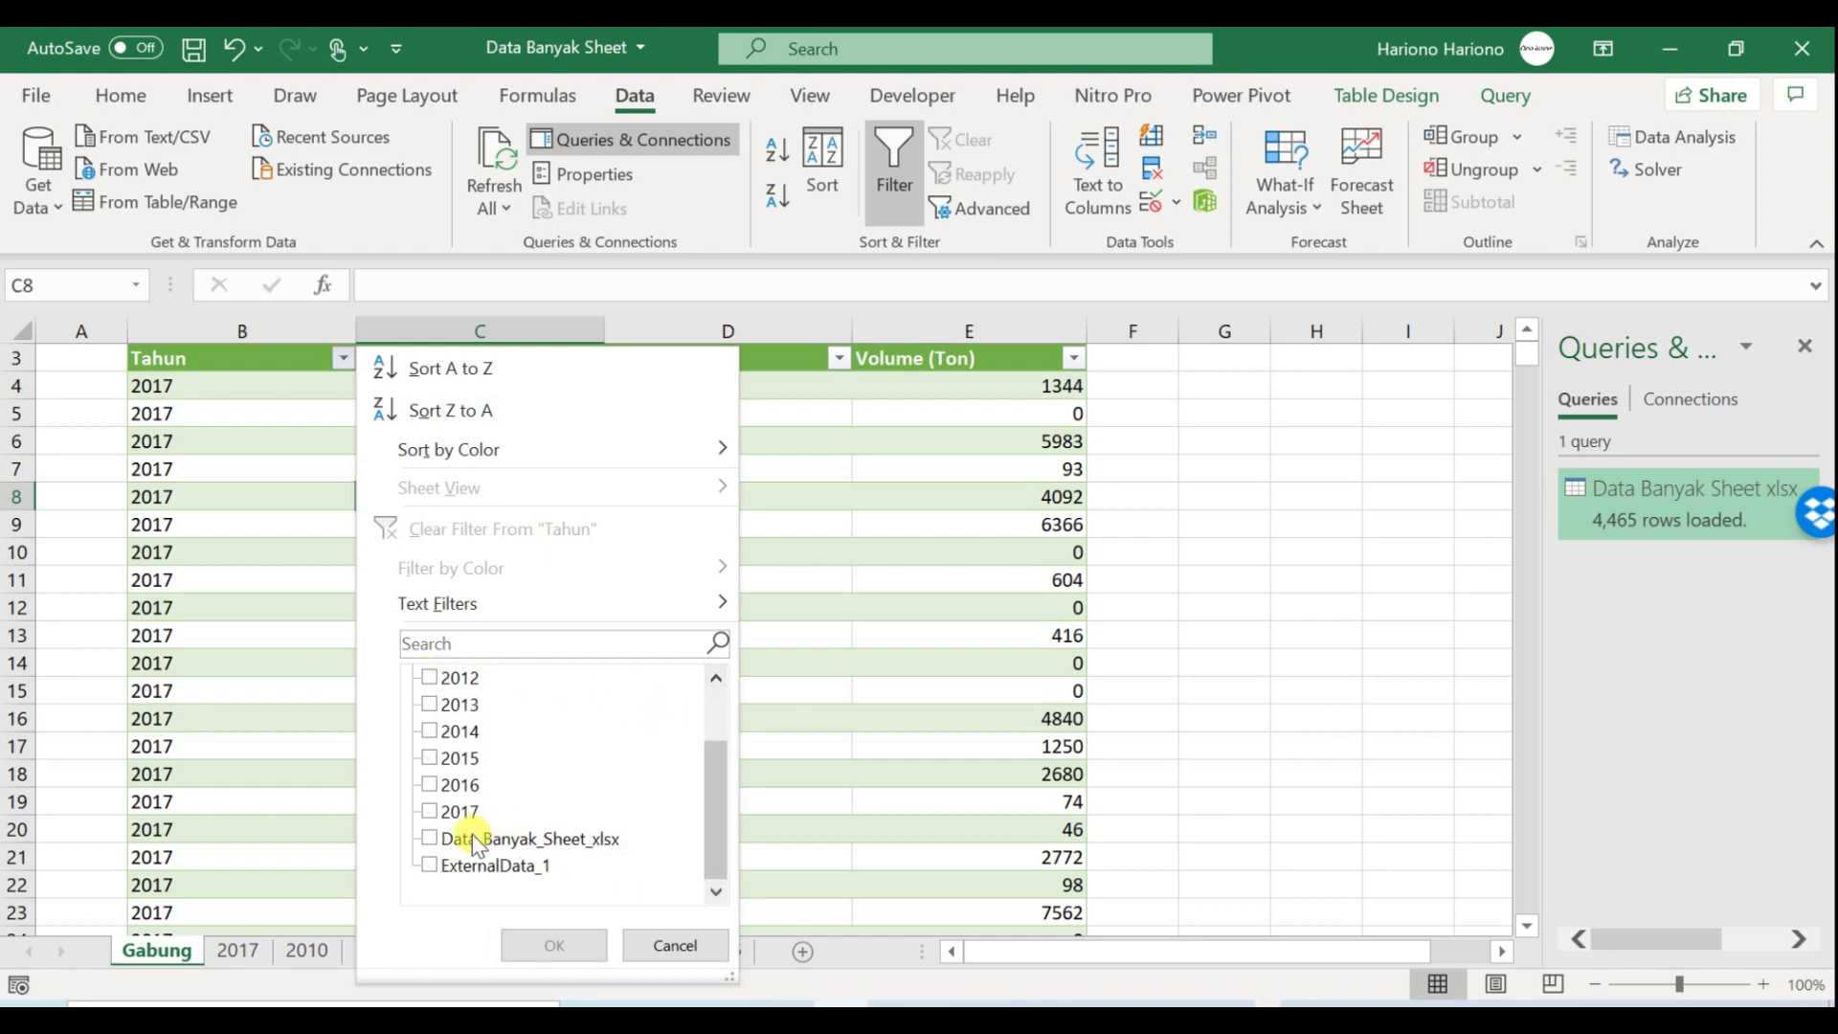
click(433, 838)
click(430, 864)
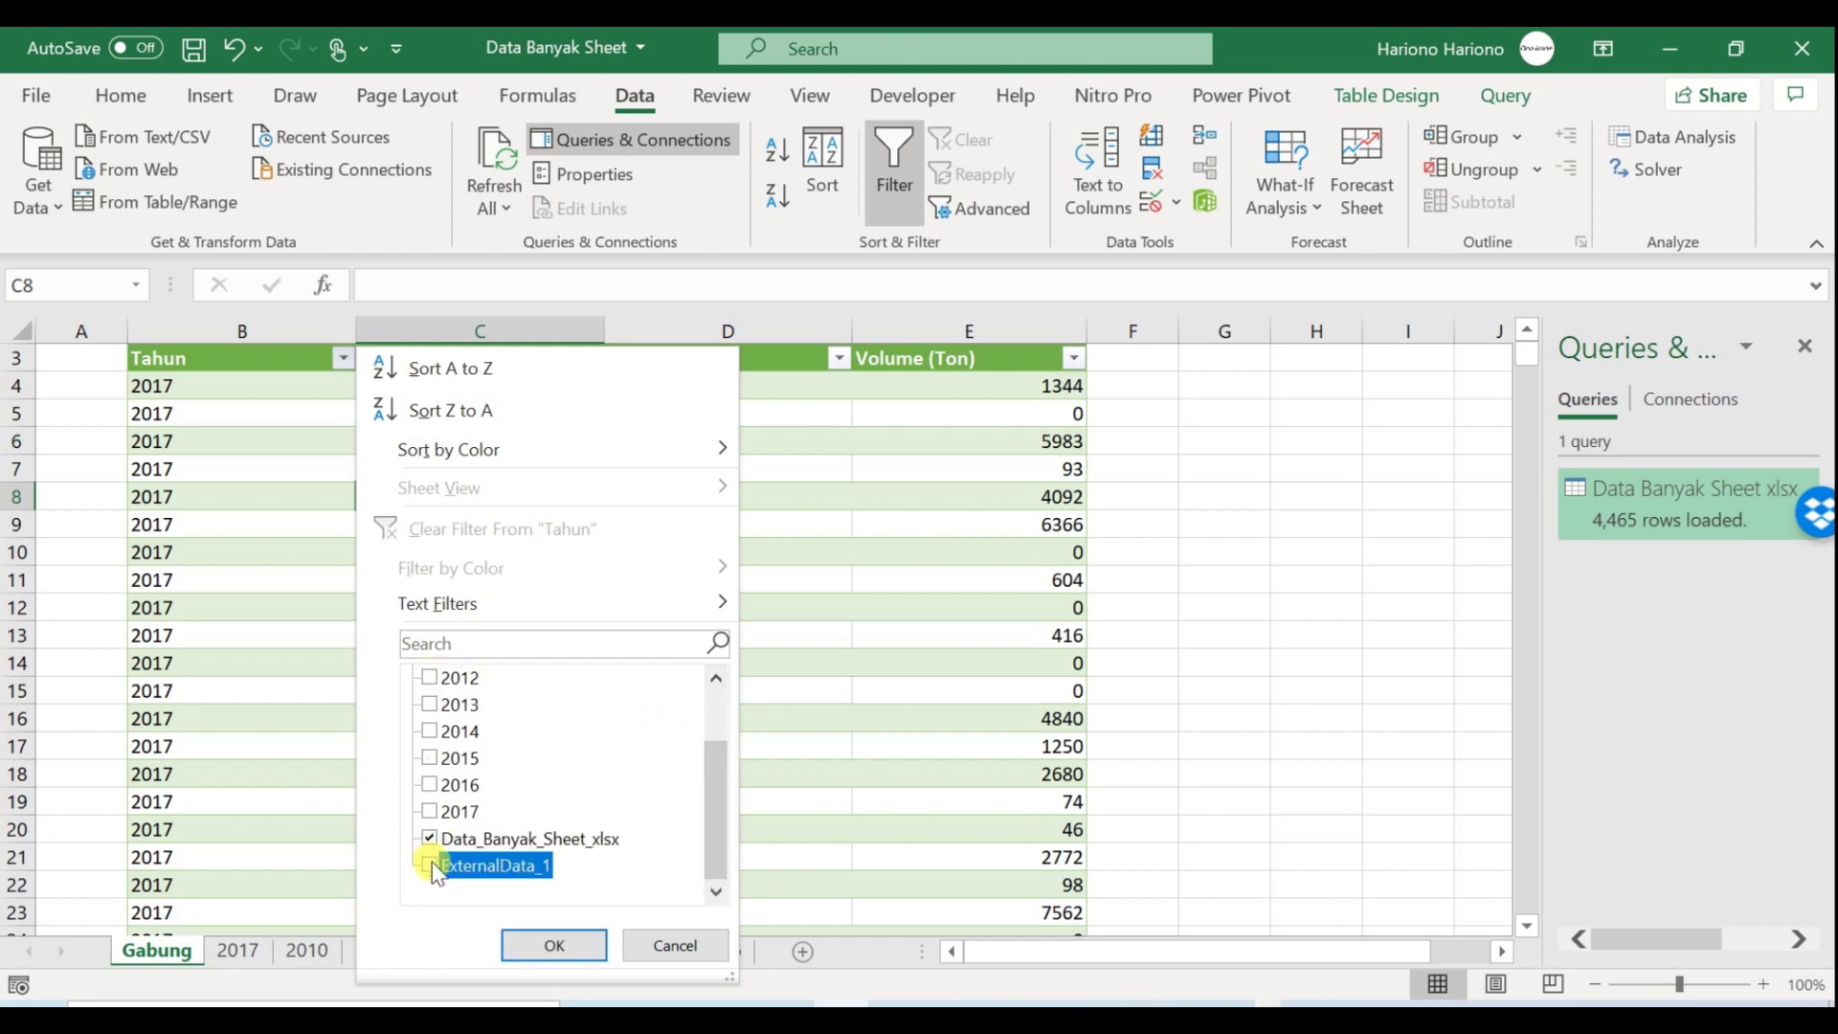
click(543, 946)
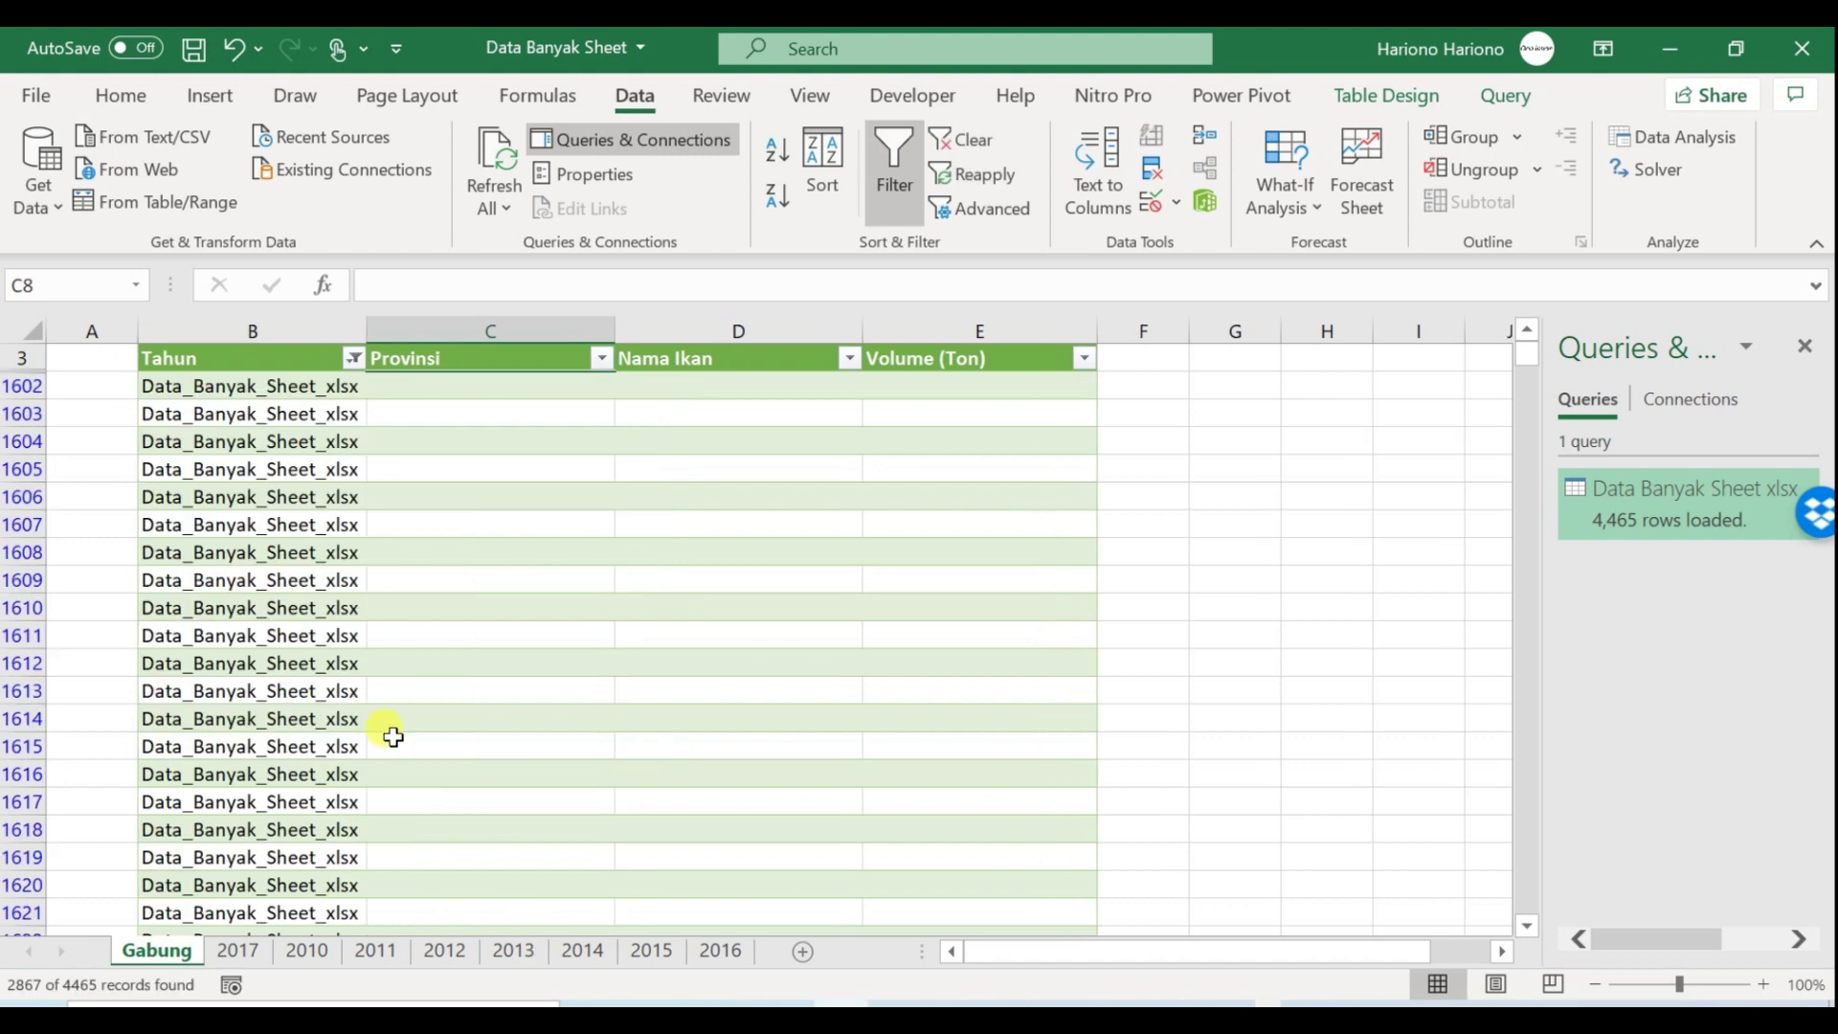
scroll(392, 737, down, 5)
scroll(393, 737, down, 2)
scroll(392, 737, up, 8)
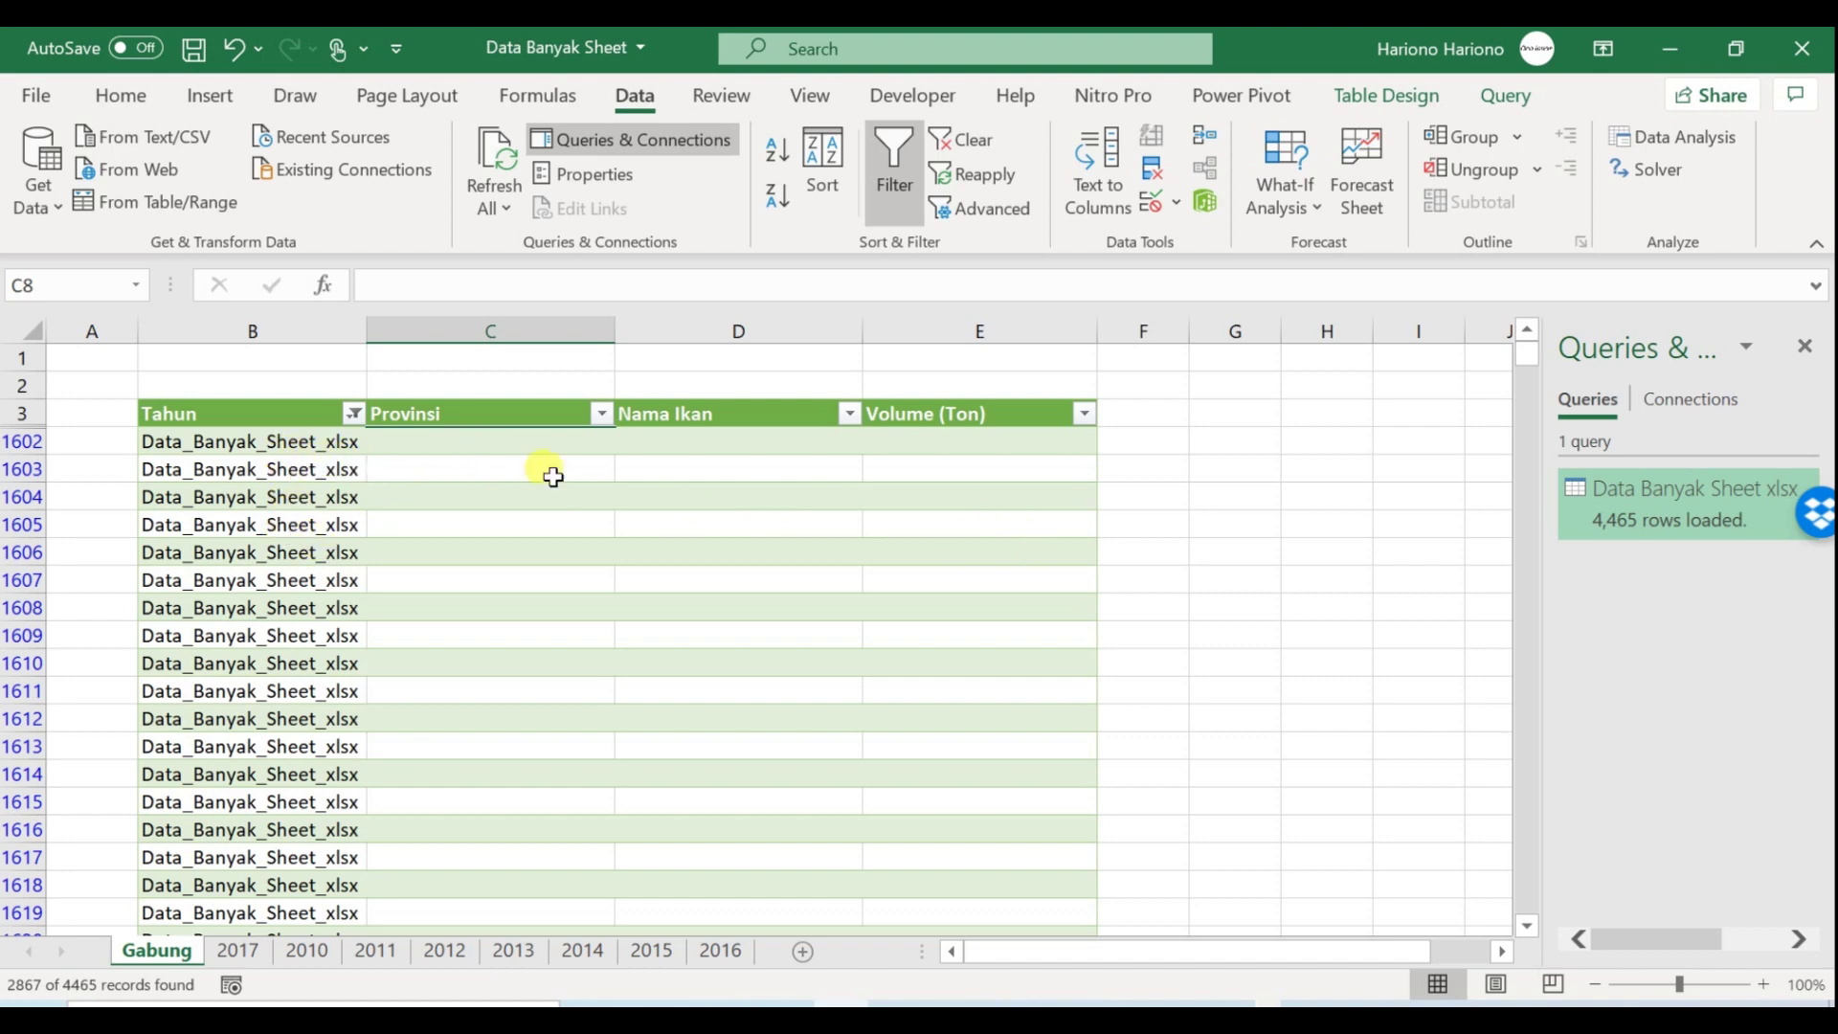
Restore all values in the Tahun column filter of the combined table
click(354, 414)
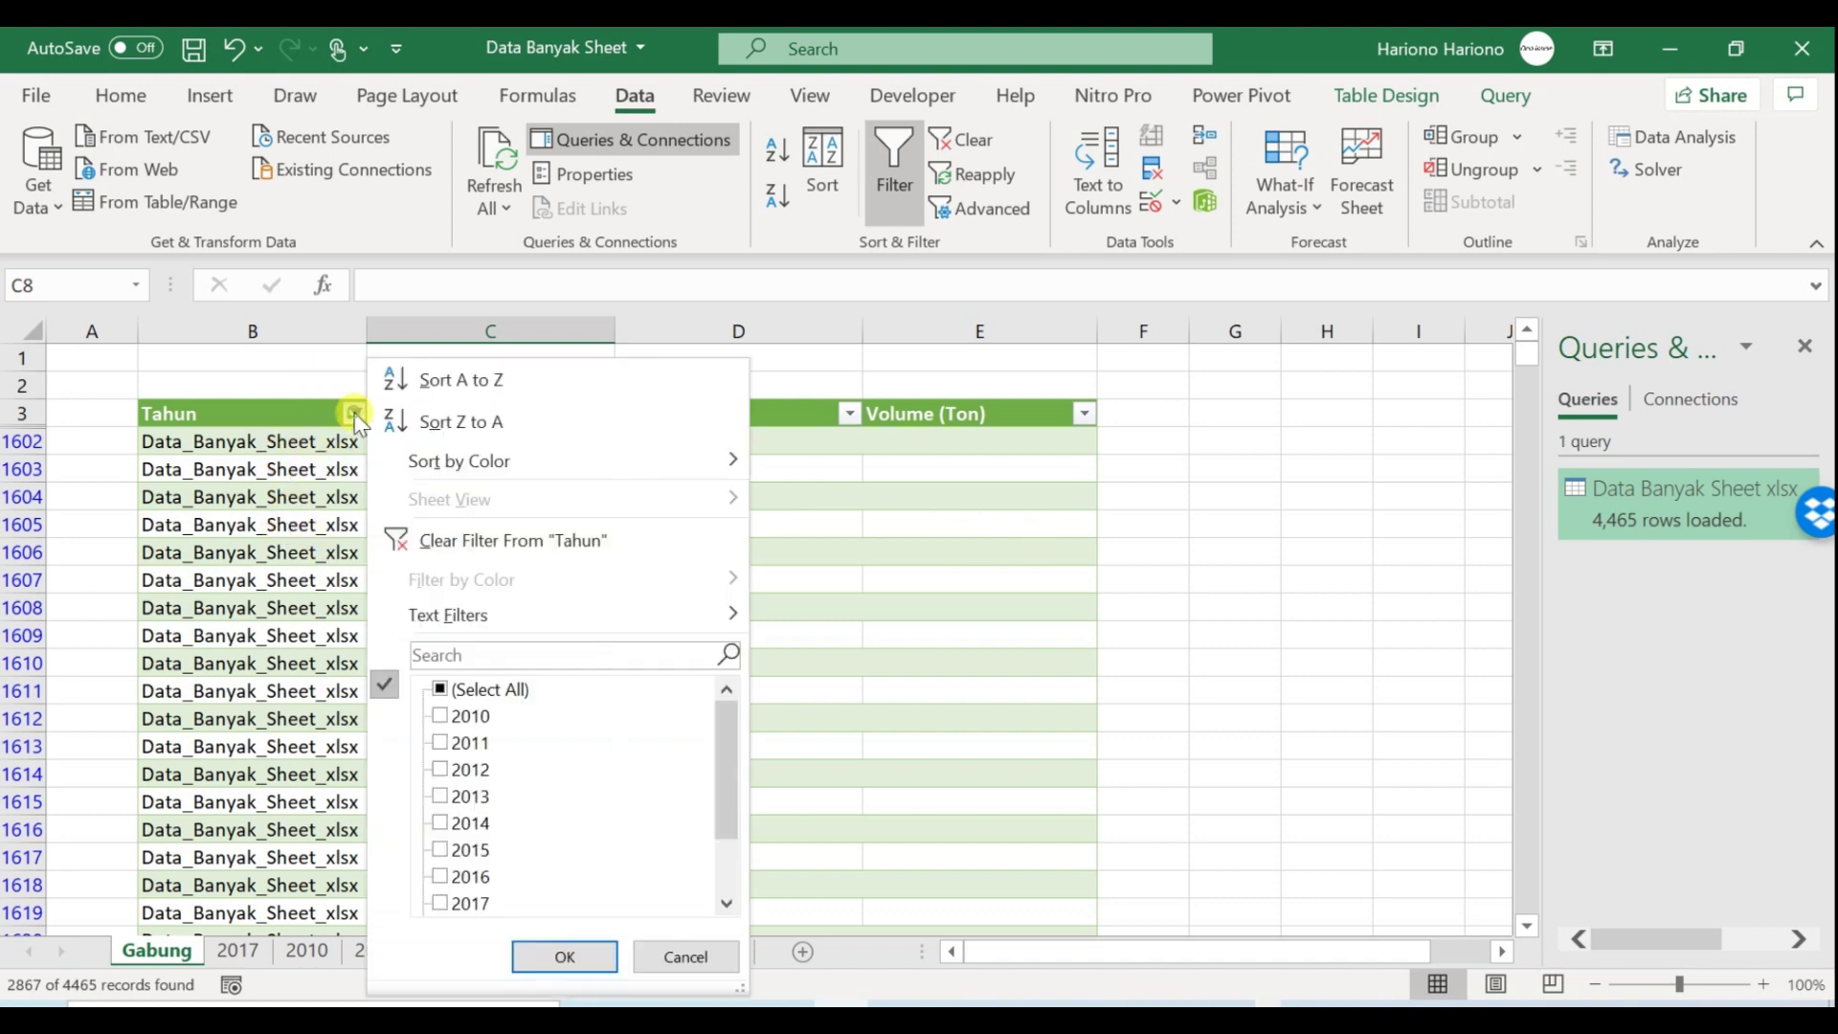
click(441, 689)
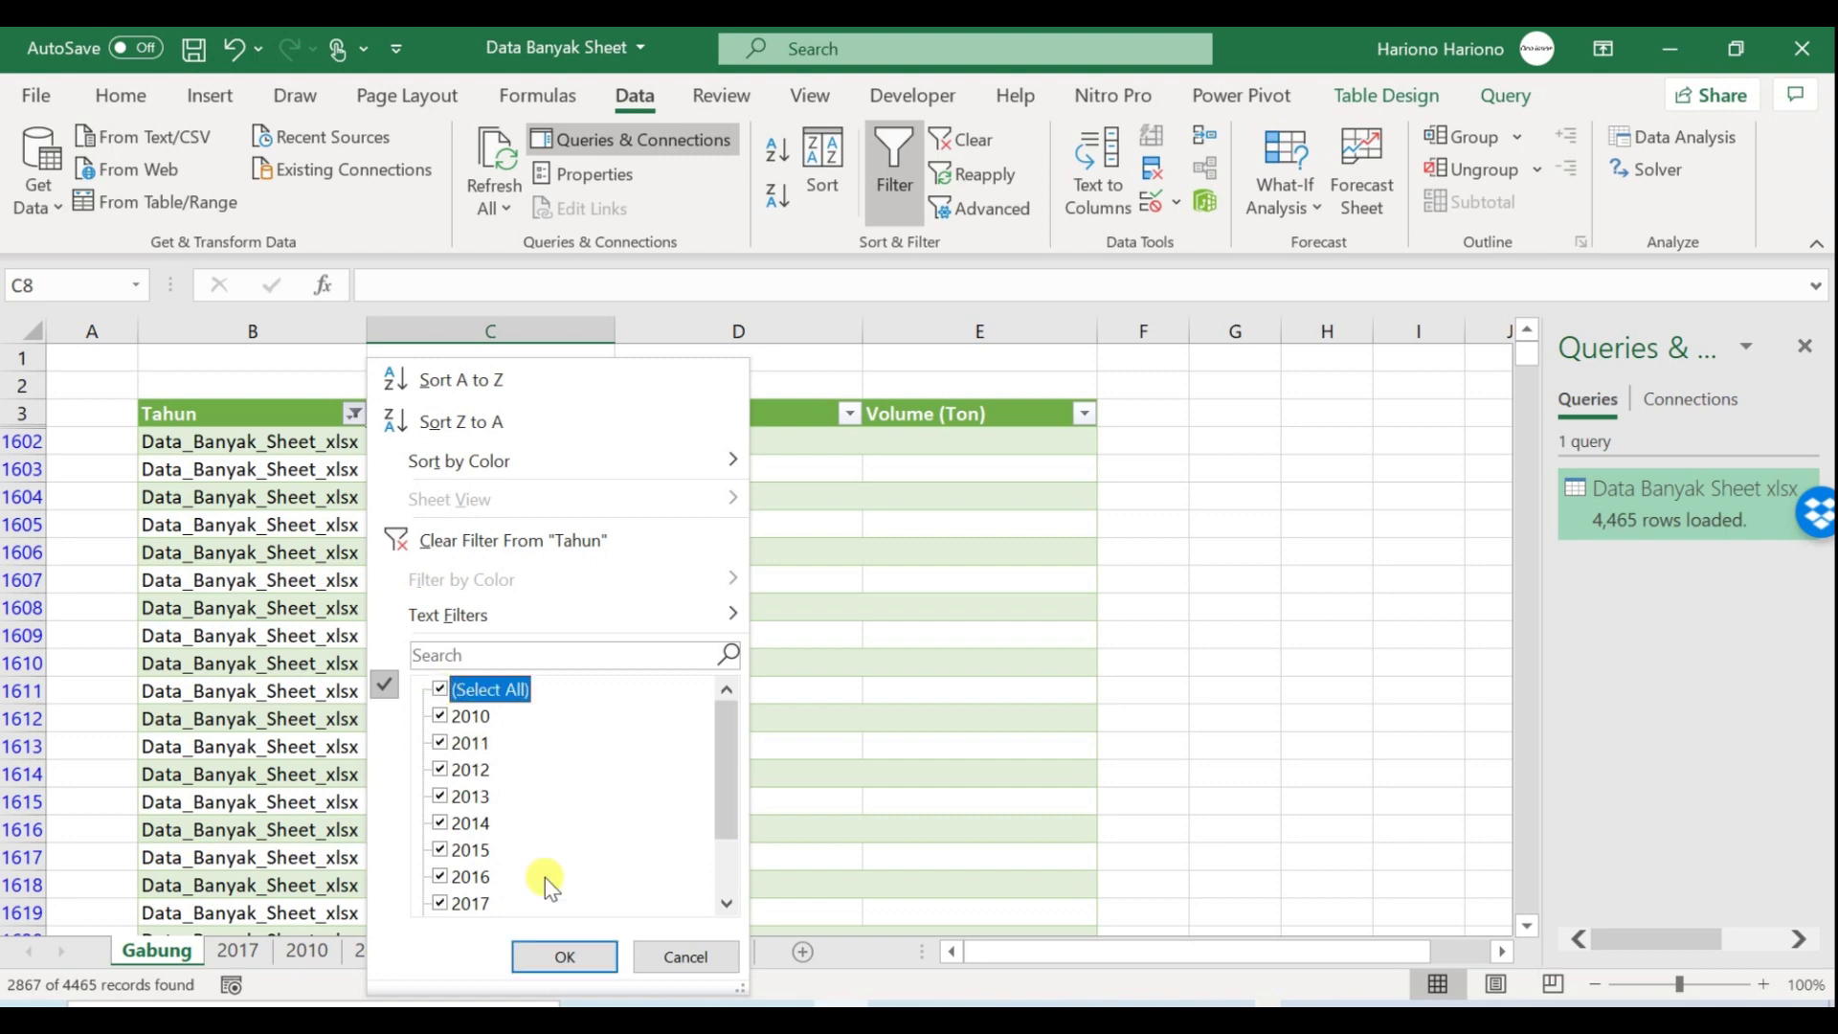
click(563, 951)
click(257, 553)
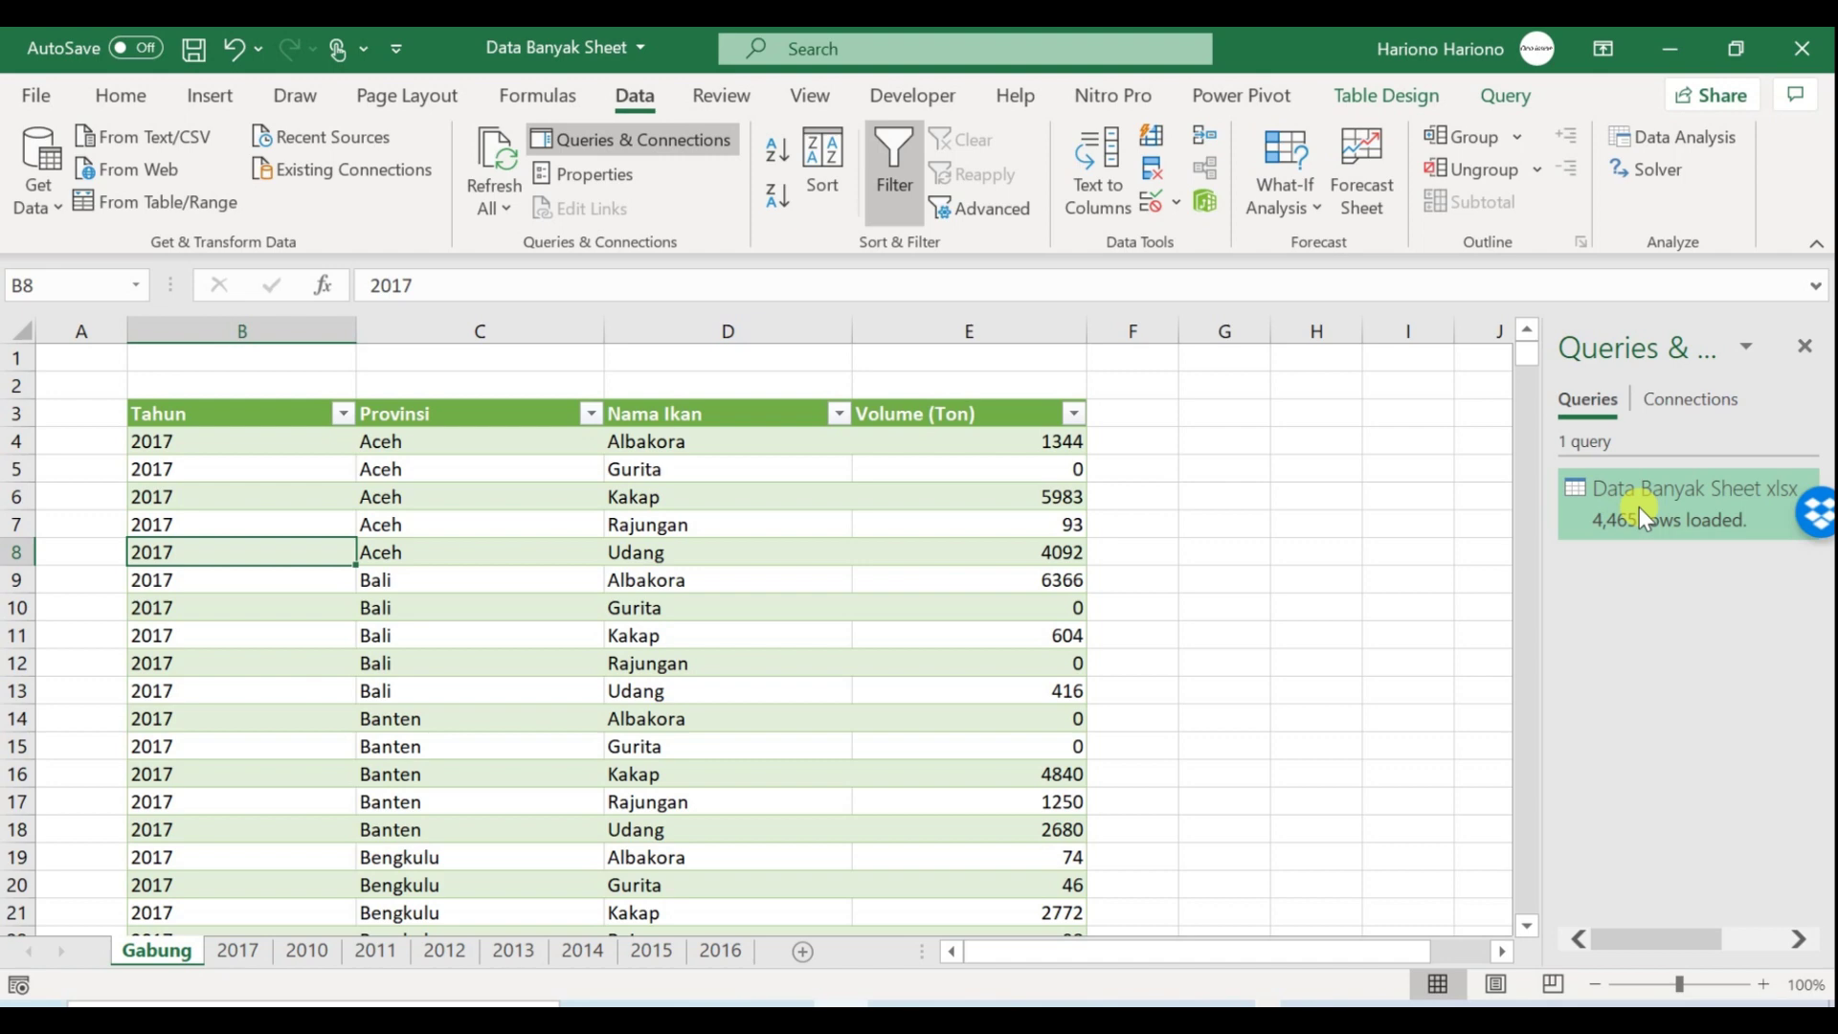
Reopen the list of workbook queries and open the Data Banyak Sheet xlsx query for editing in the Power Query Editor
mouse_move(1639, 507)
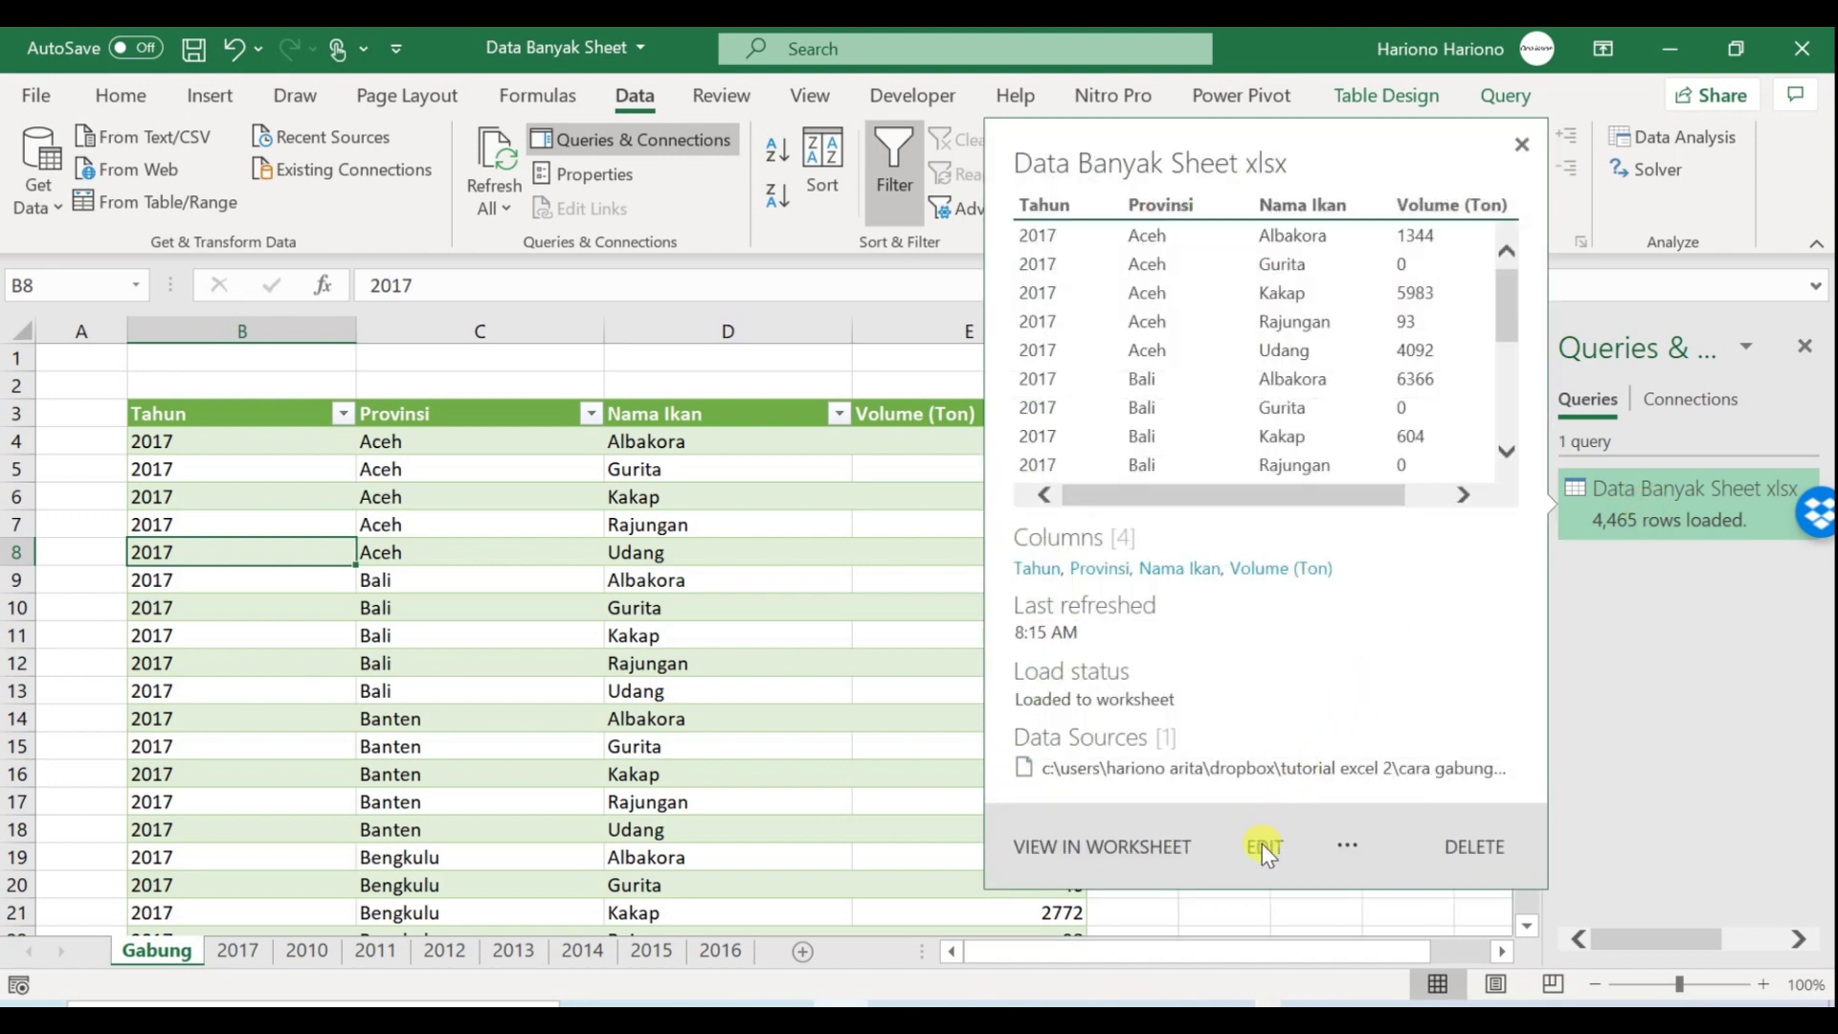
click(1805, 346)
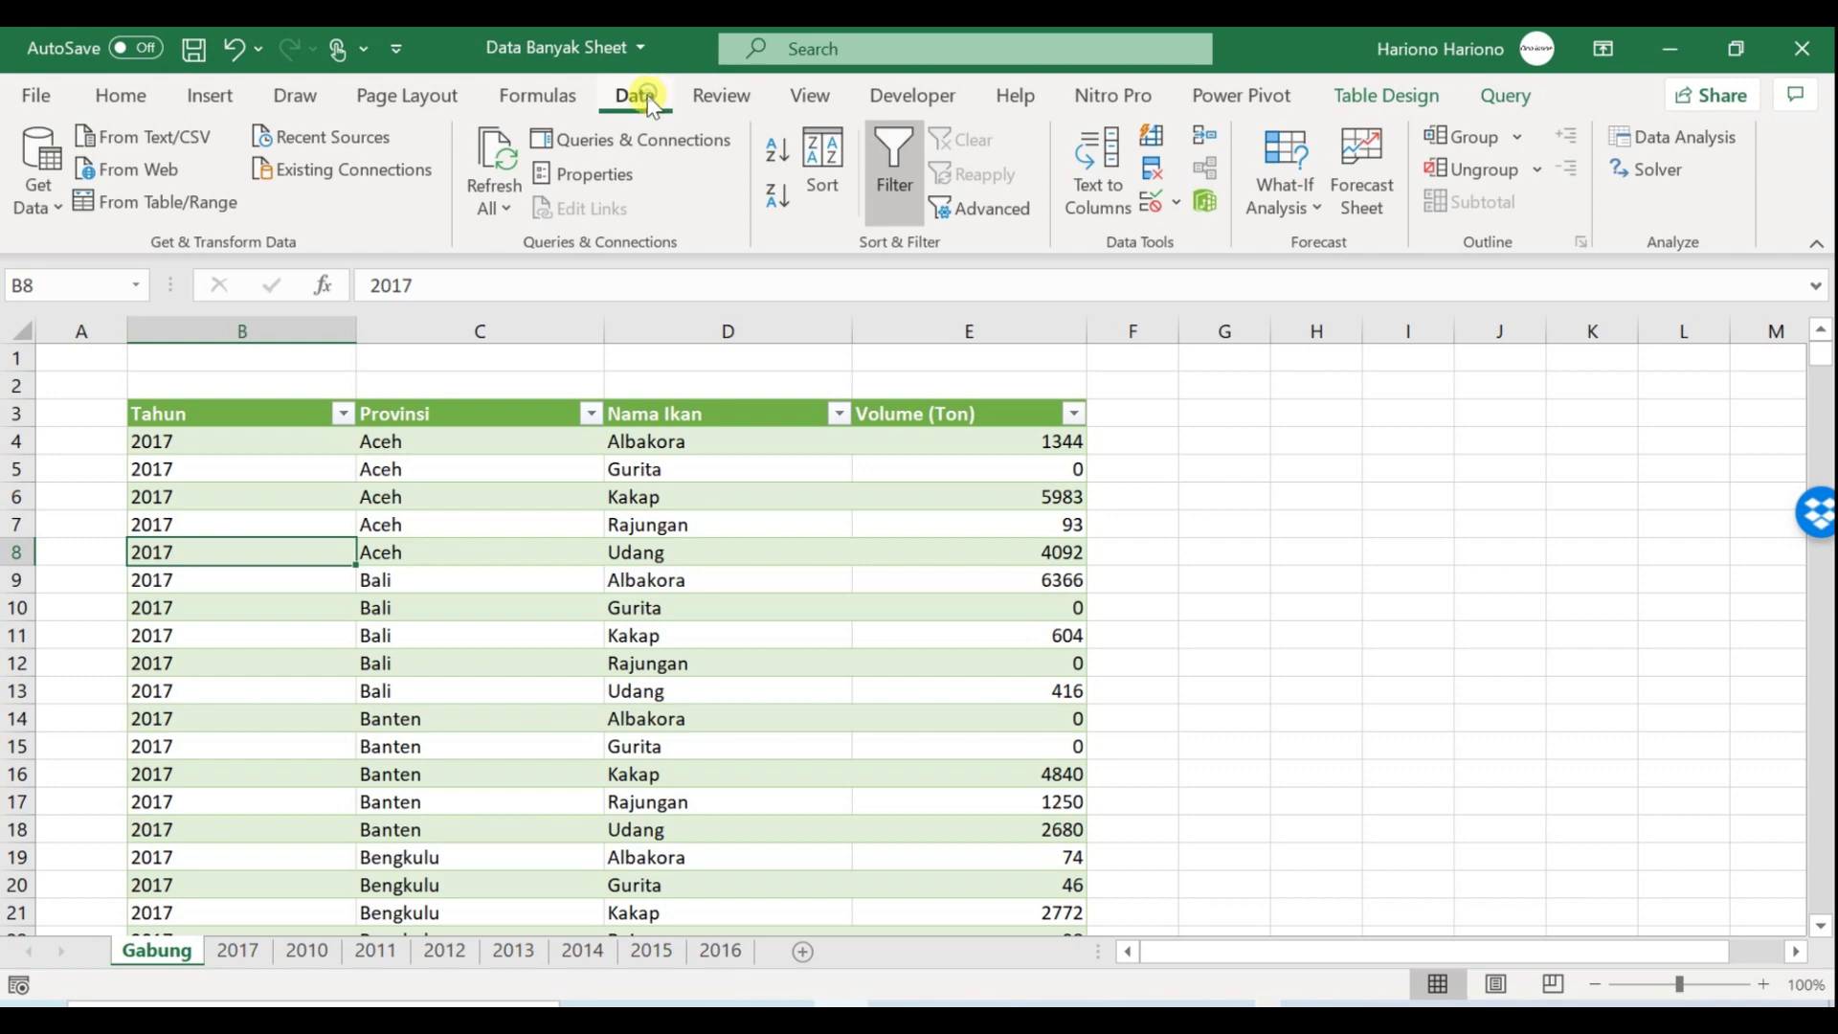
click(639, 136)
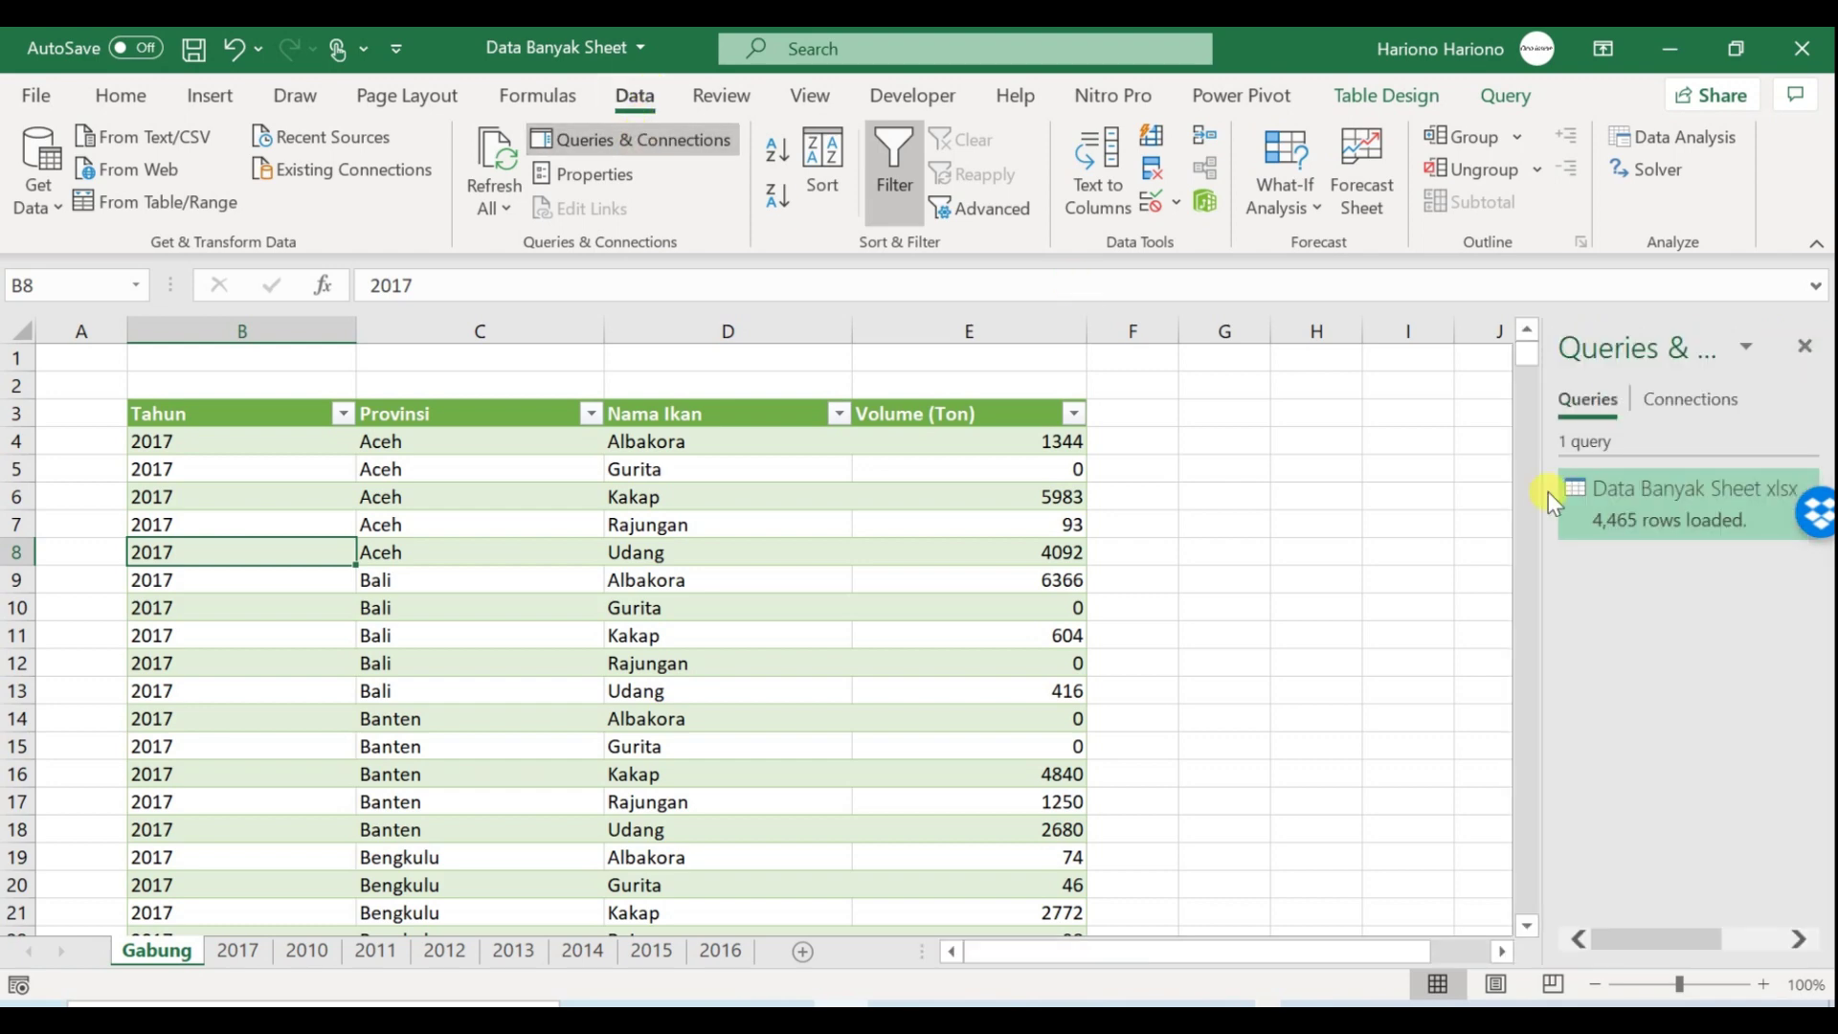
mouse_move(1639, 527)
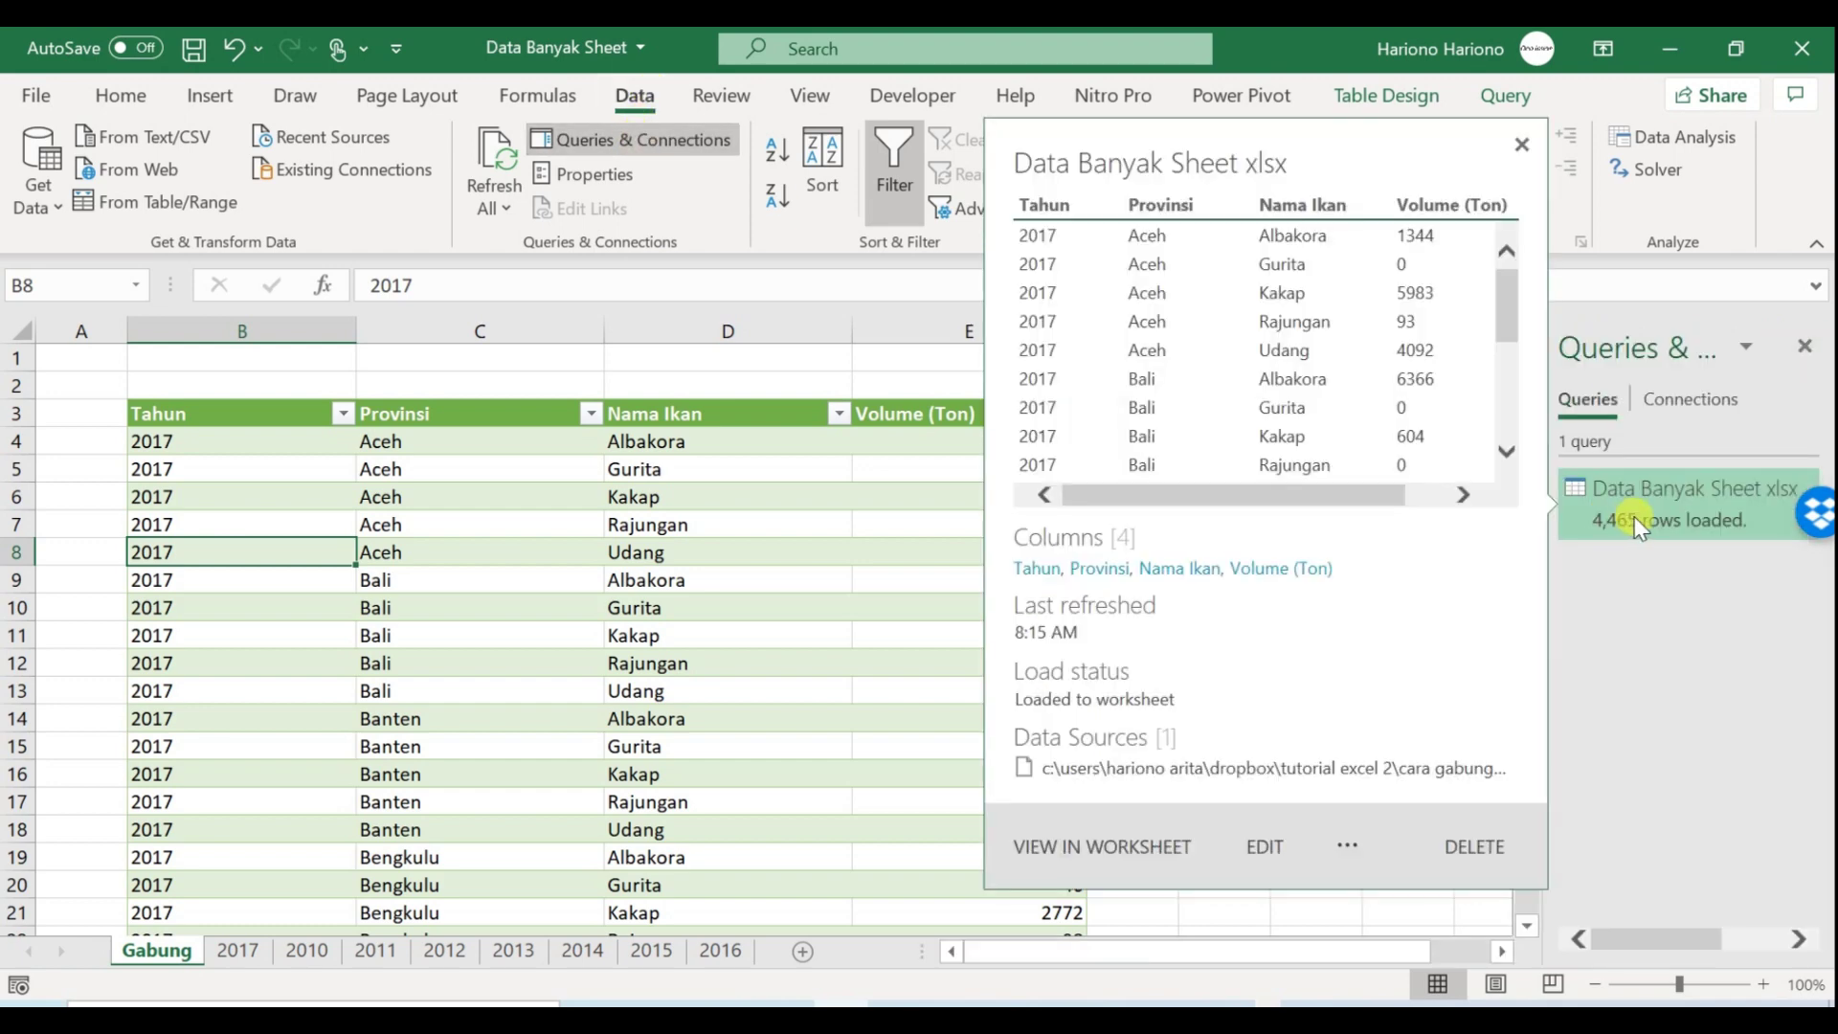
click(1265, 846)
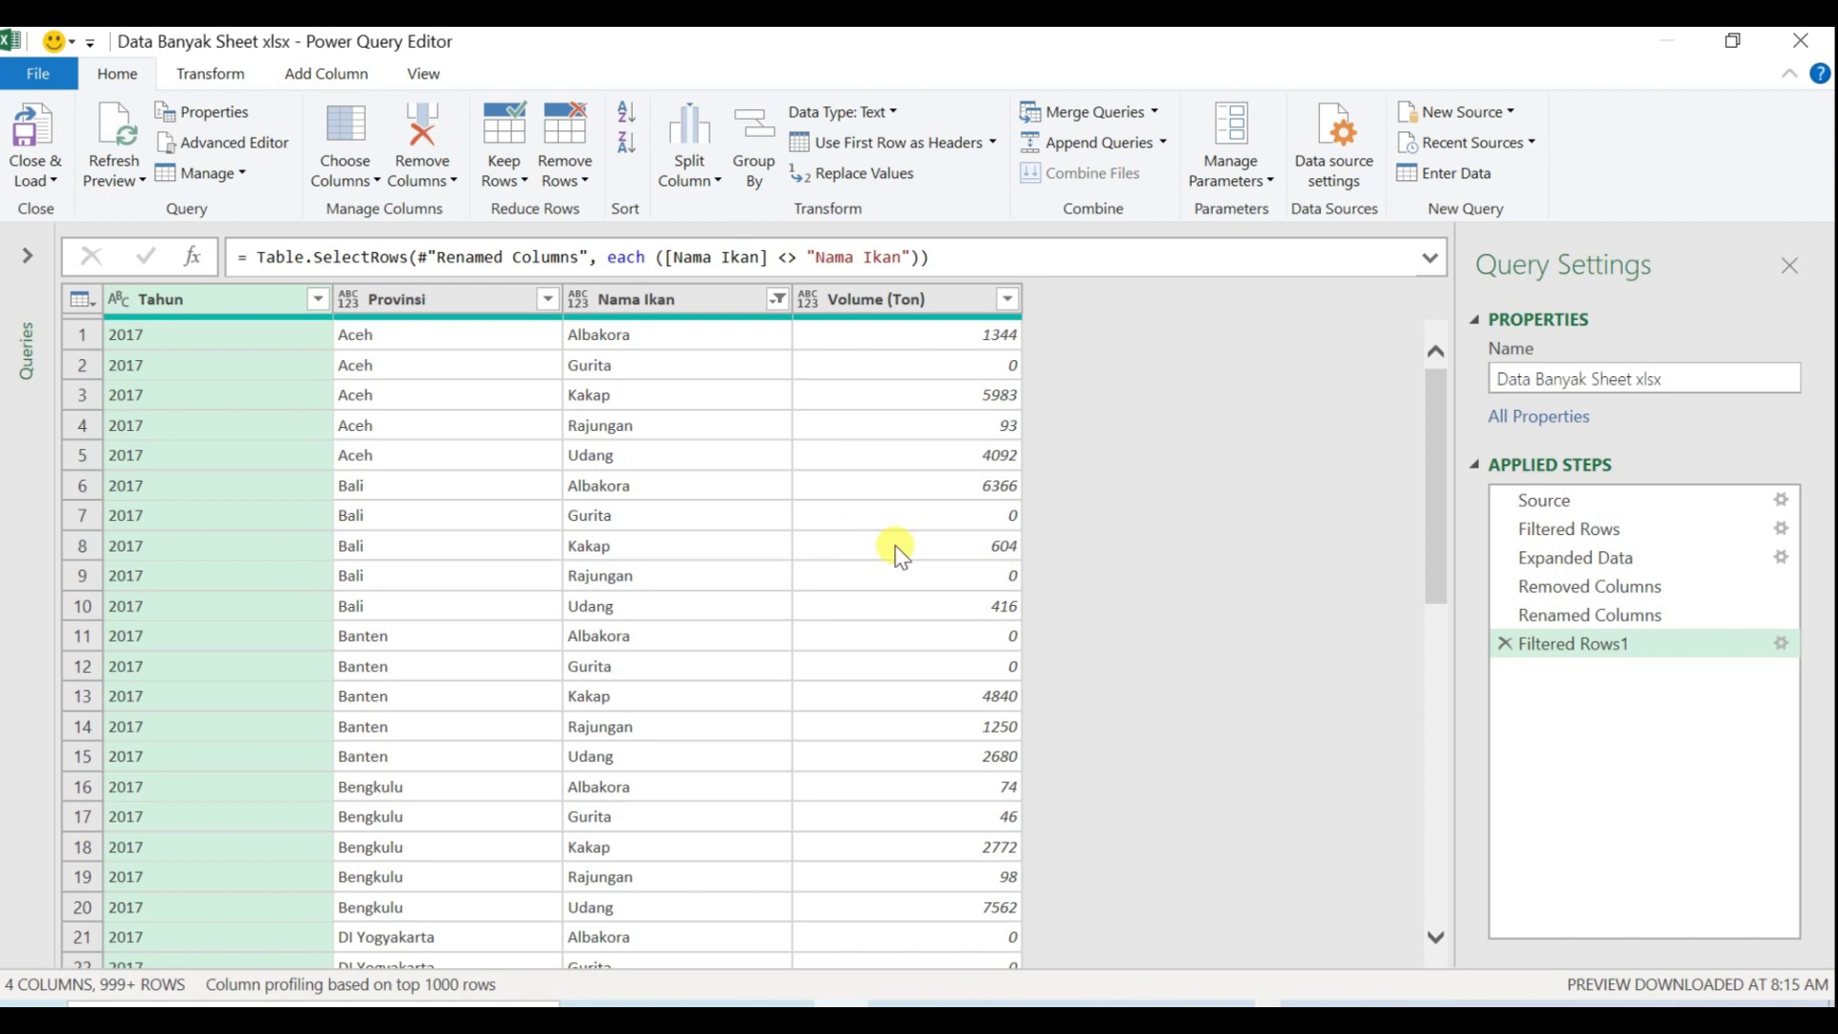
Go back to the query's first Filtered Rows step and refresh its data preview
click(1606, 612)
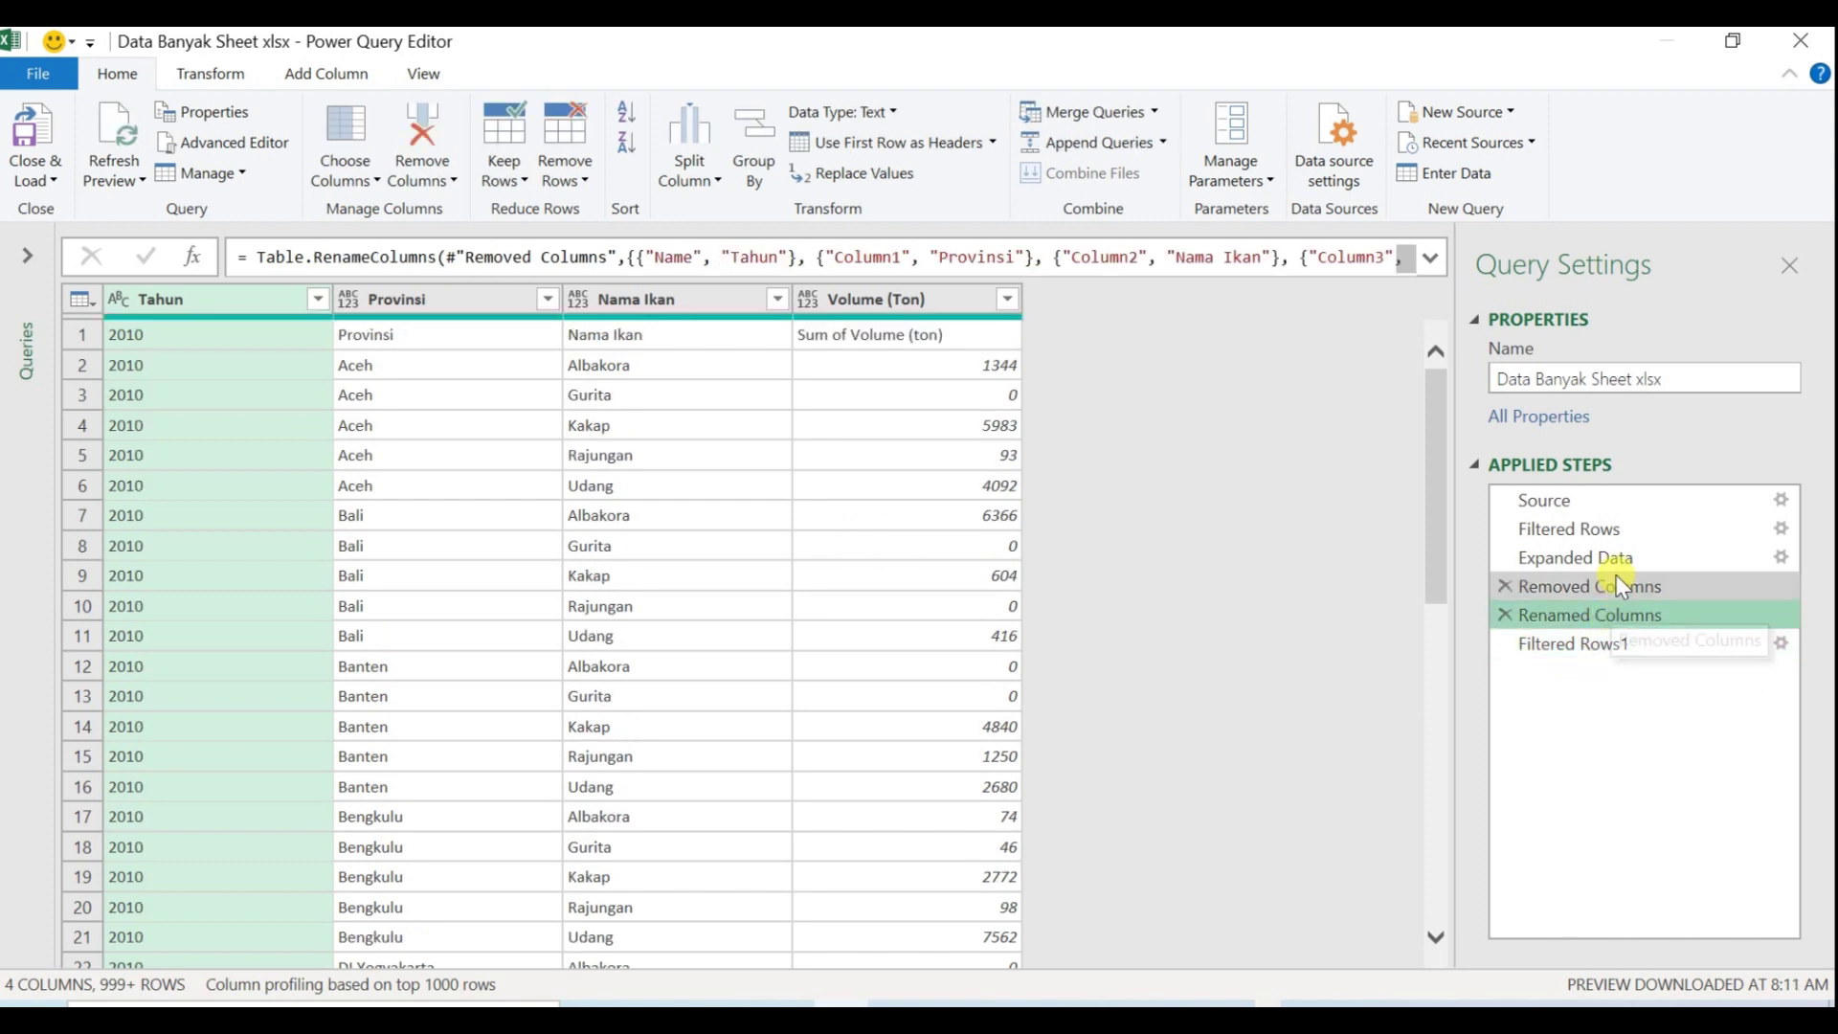
click(1611, 539)
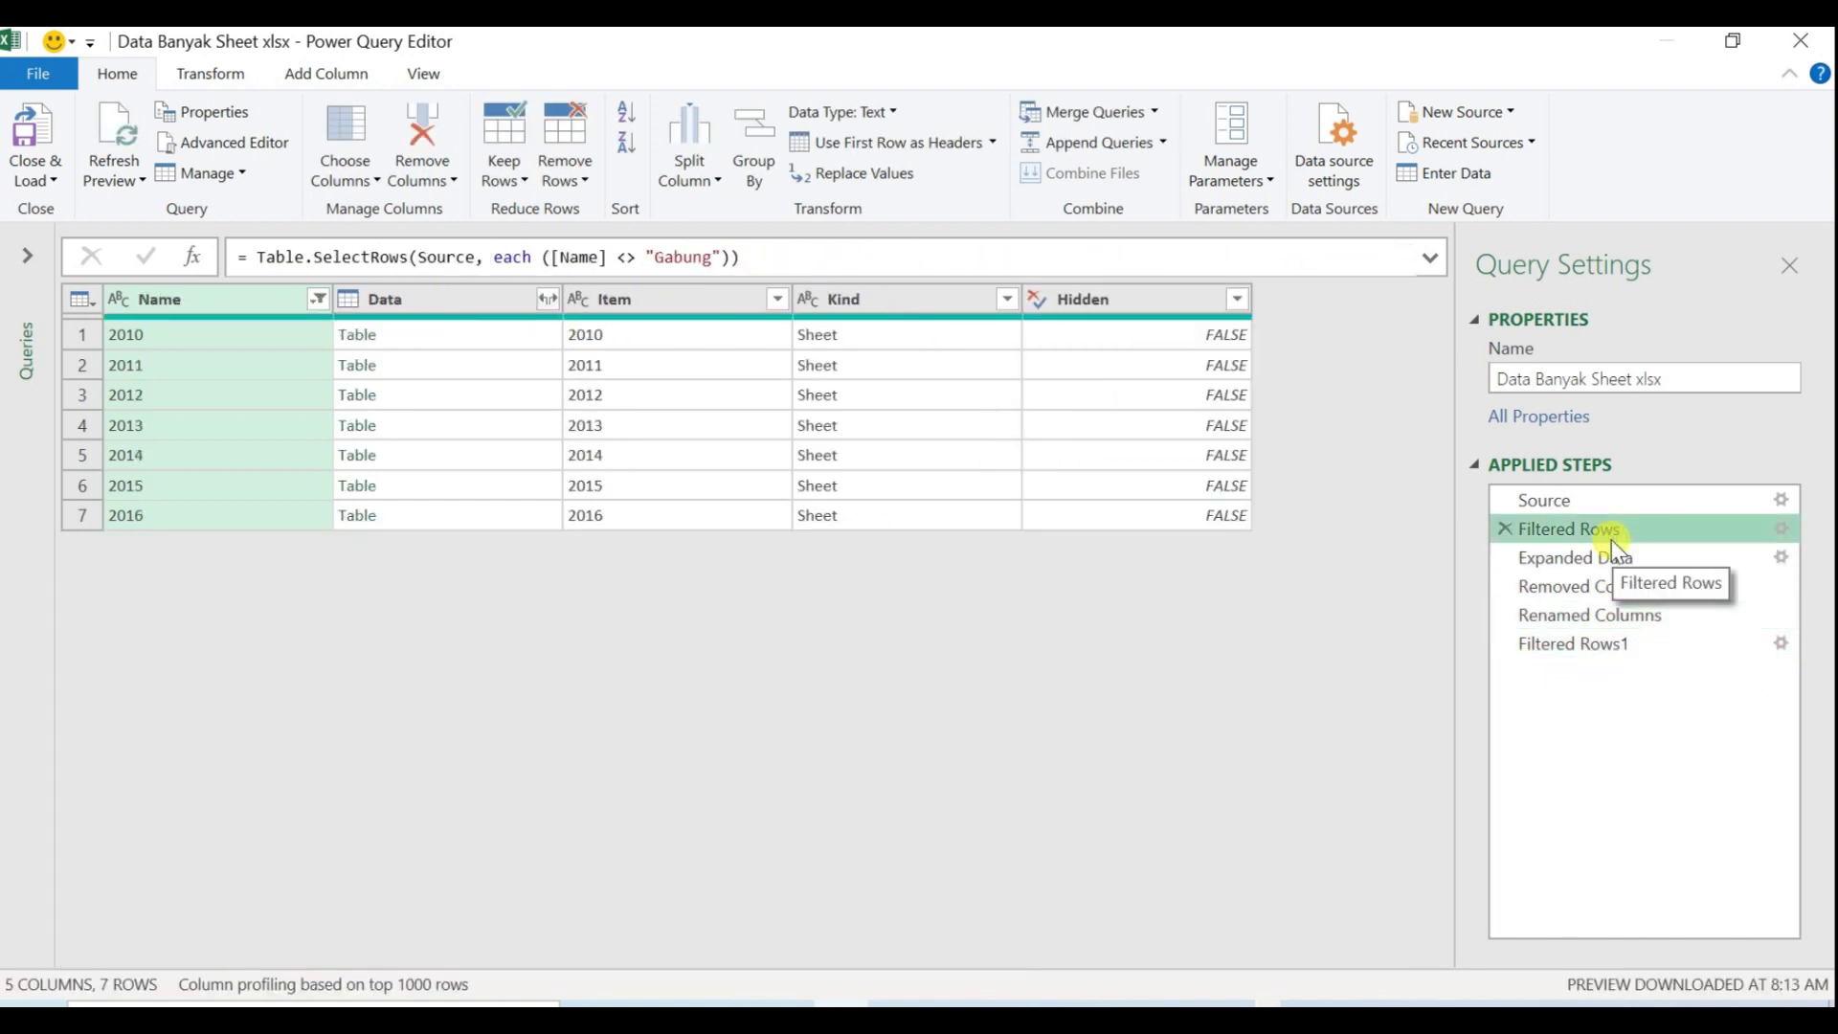
click(126, 133)
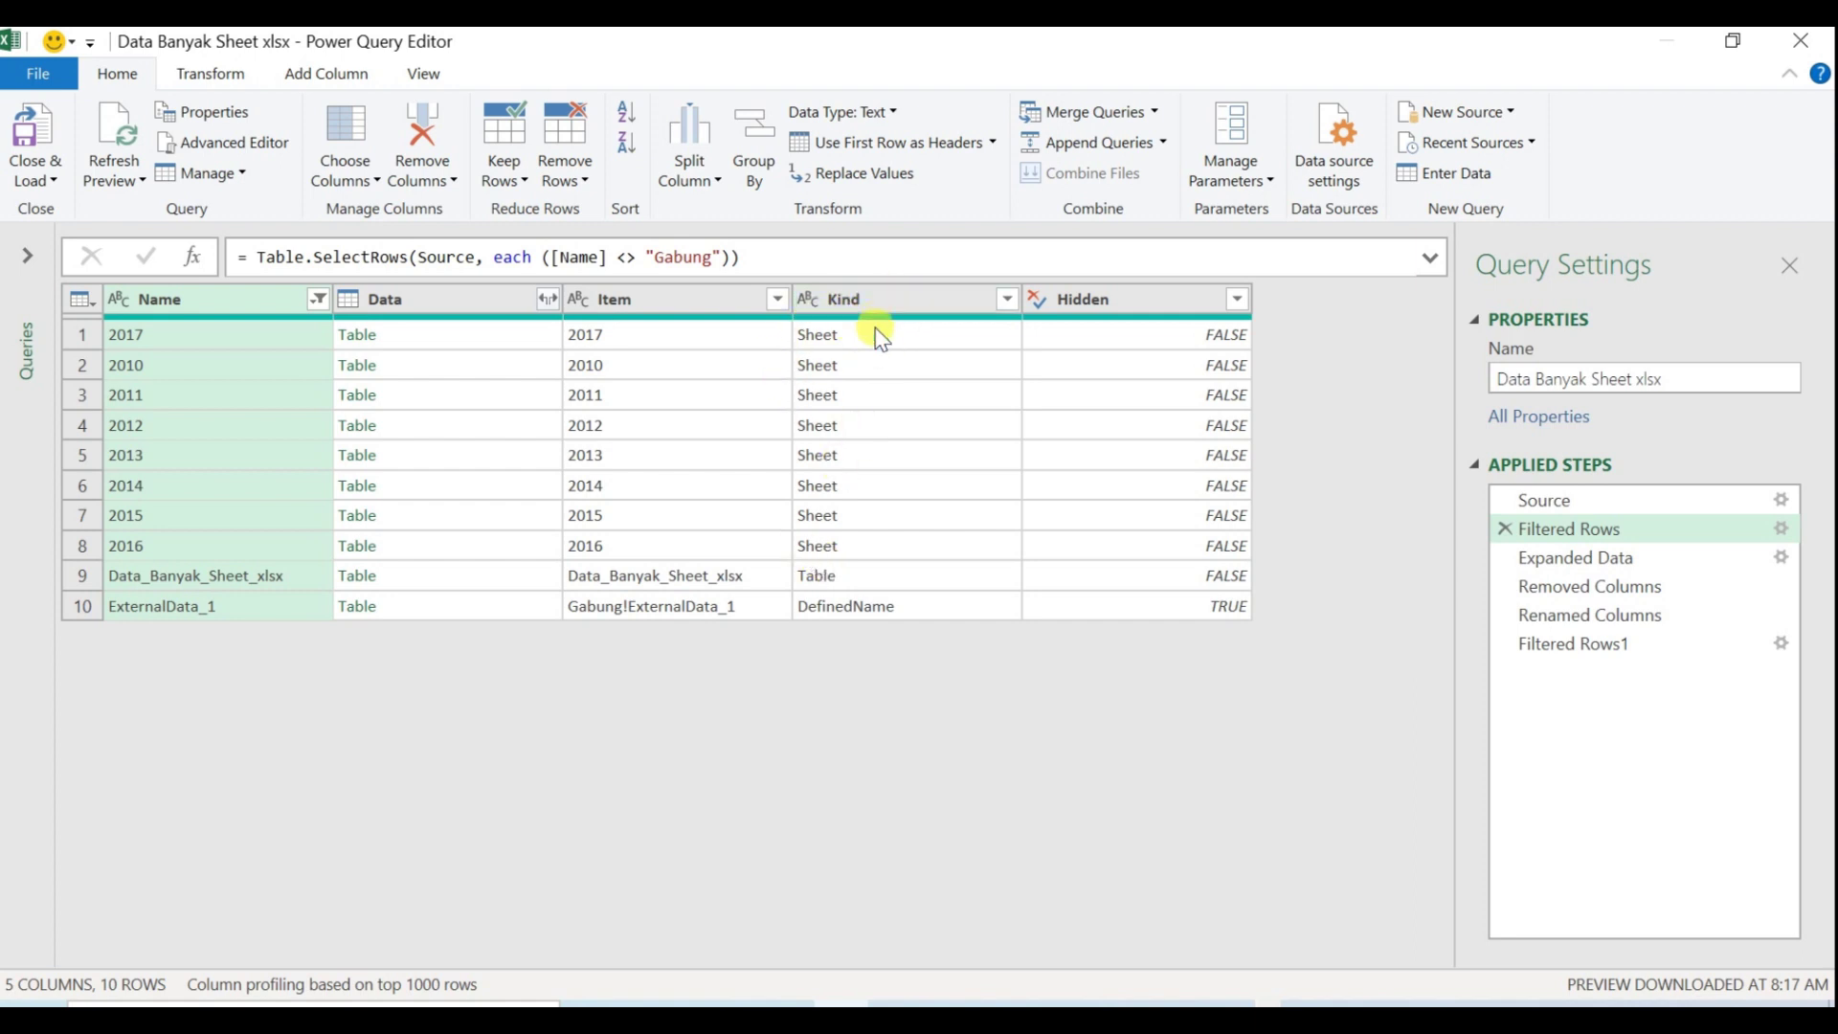
Filter the Kind column to keep only Sheet entries in the Filtered Rows step, and load the finished query back to the worksheet
click(1007, 299)
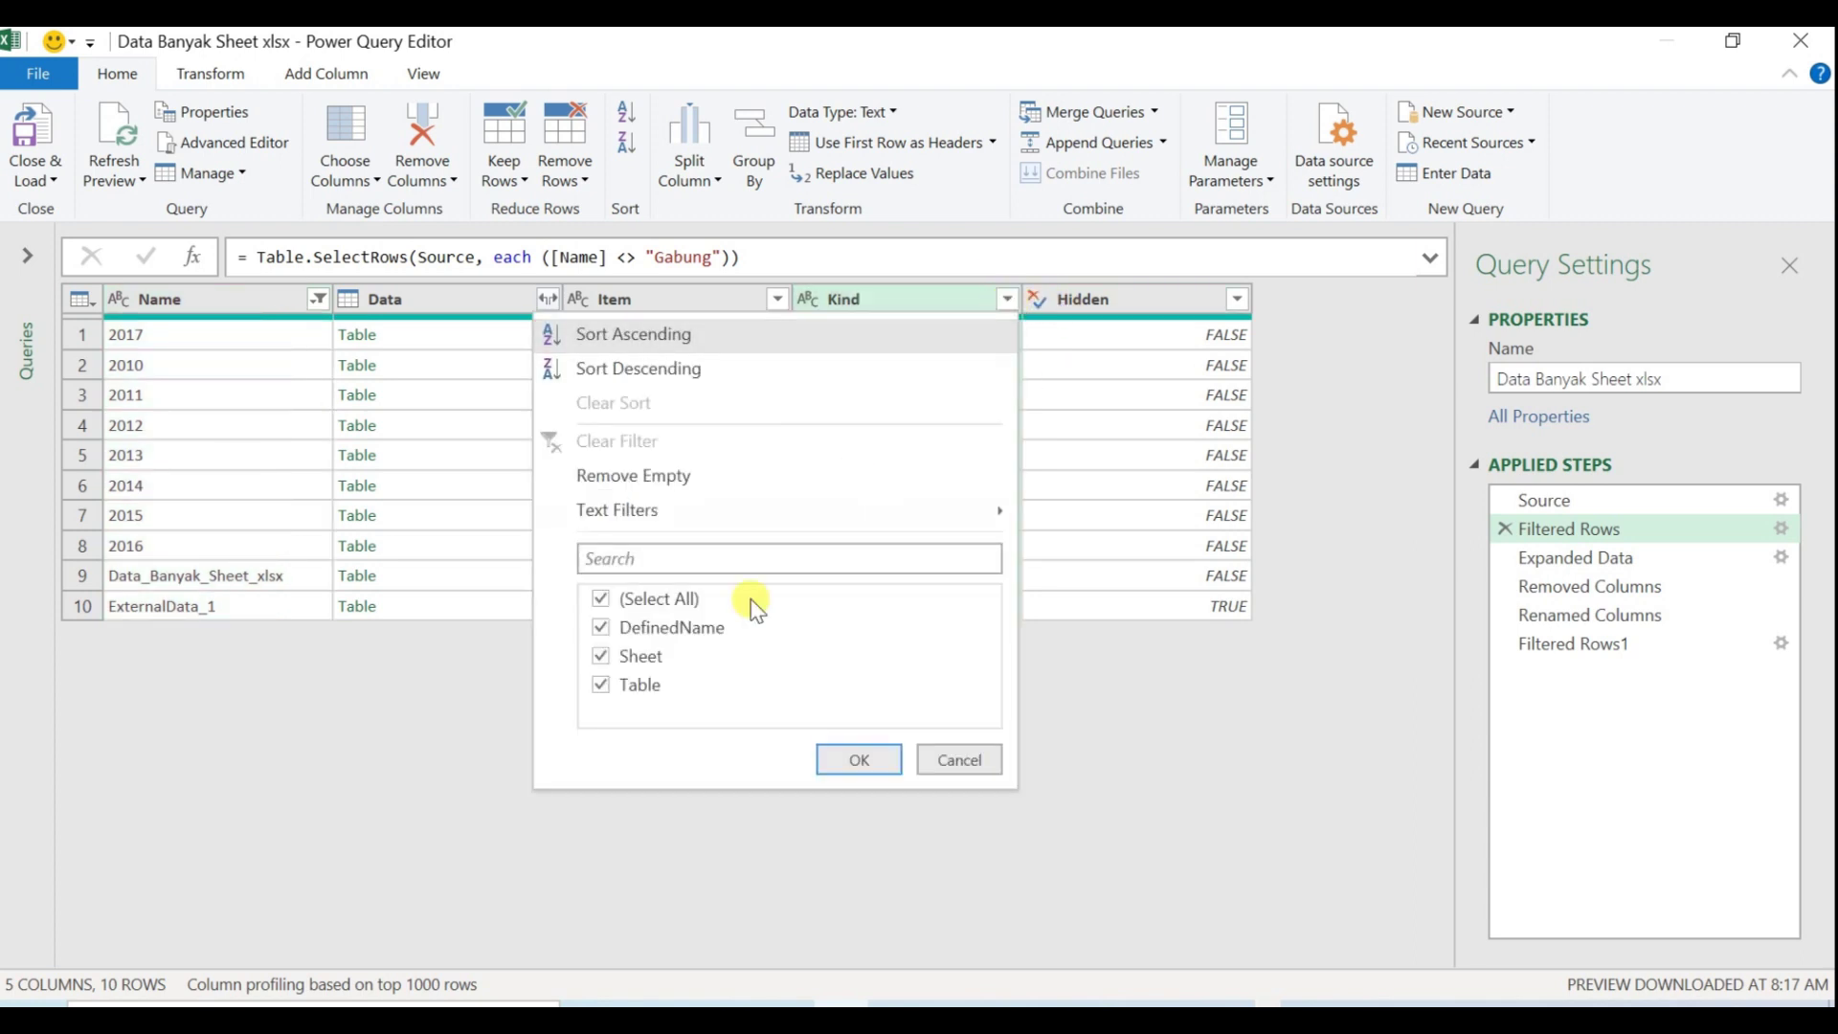
click(603, 601)
click(602, 658)
click(842, 763)
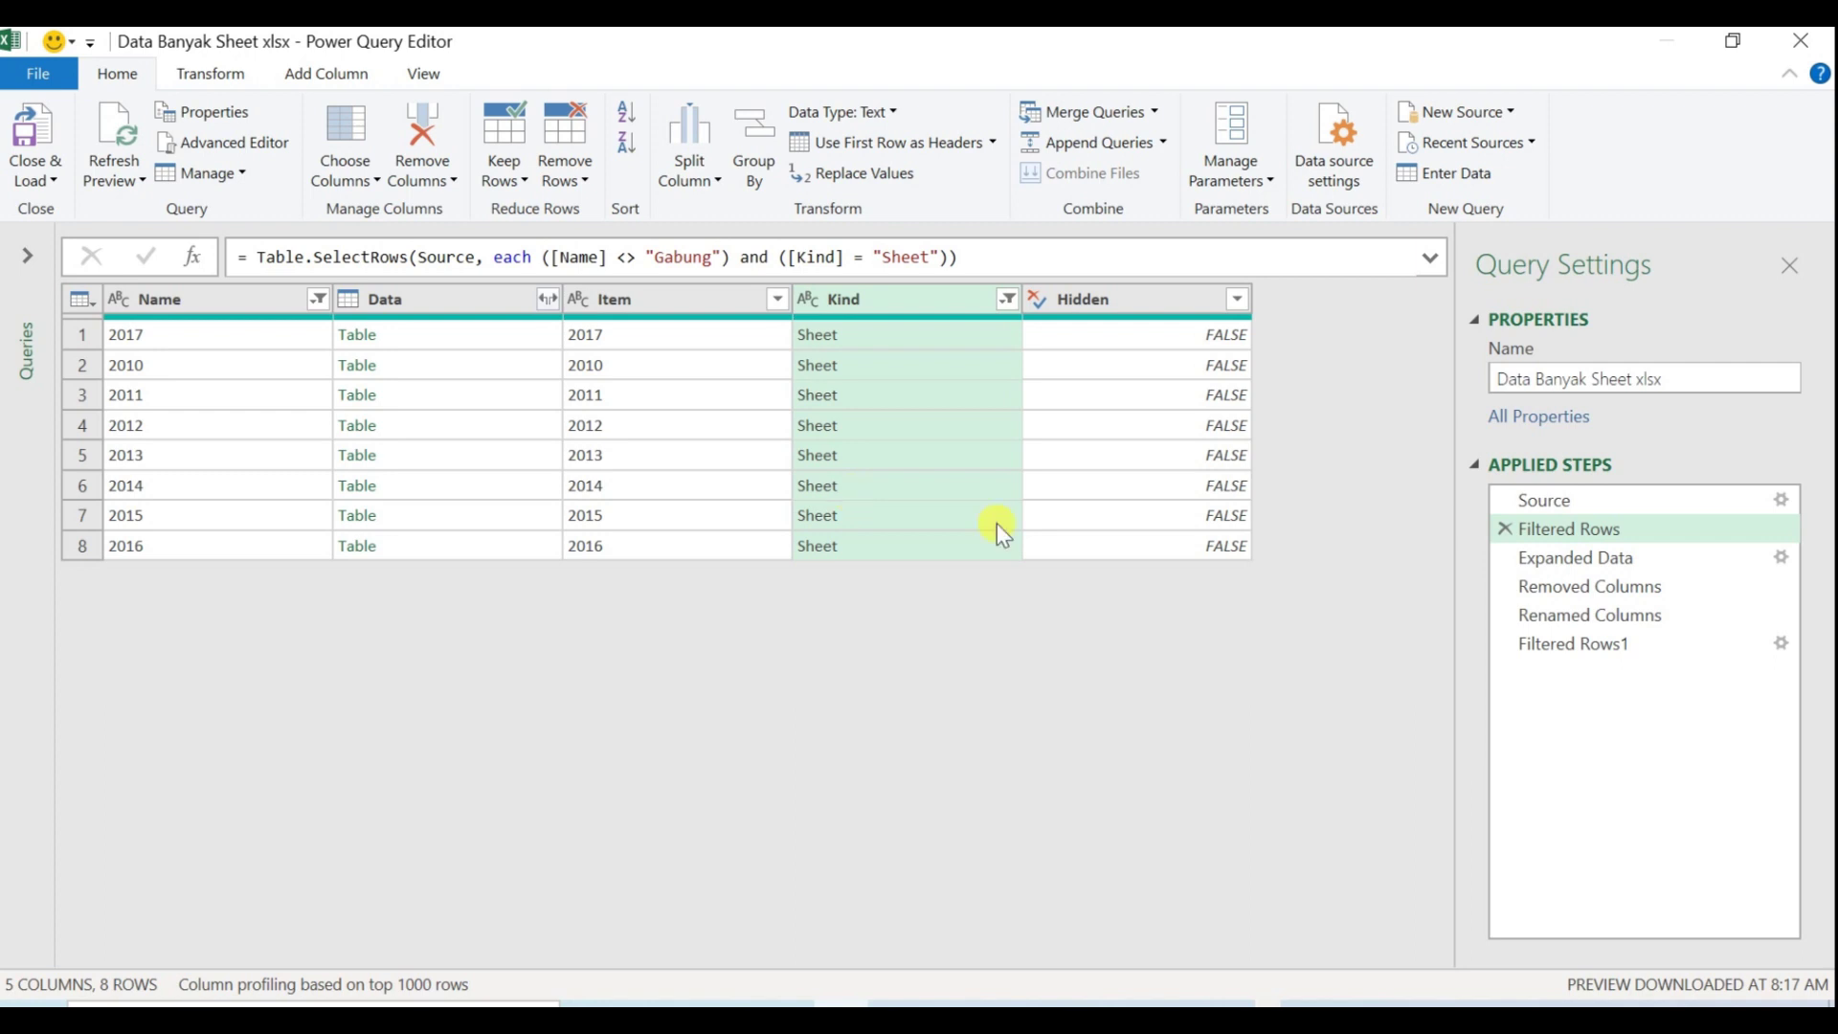
click(1599, 640)
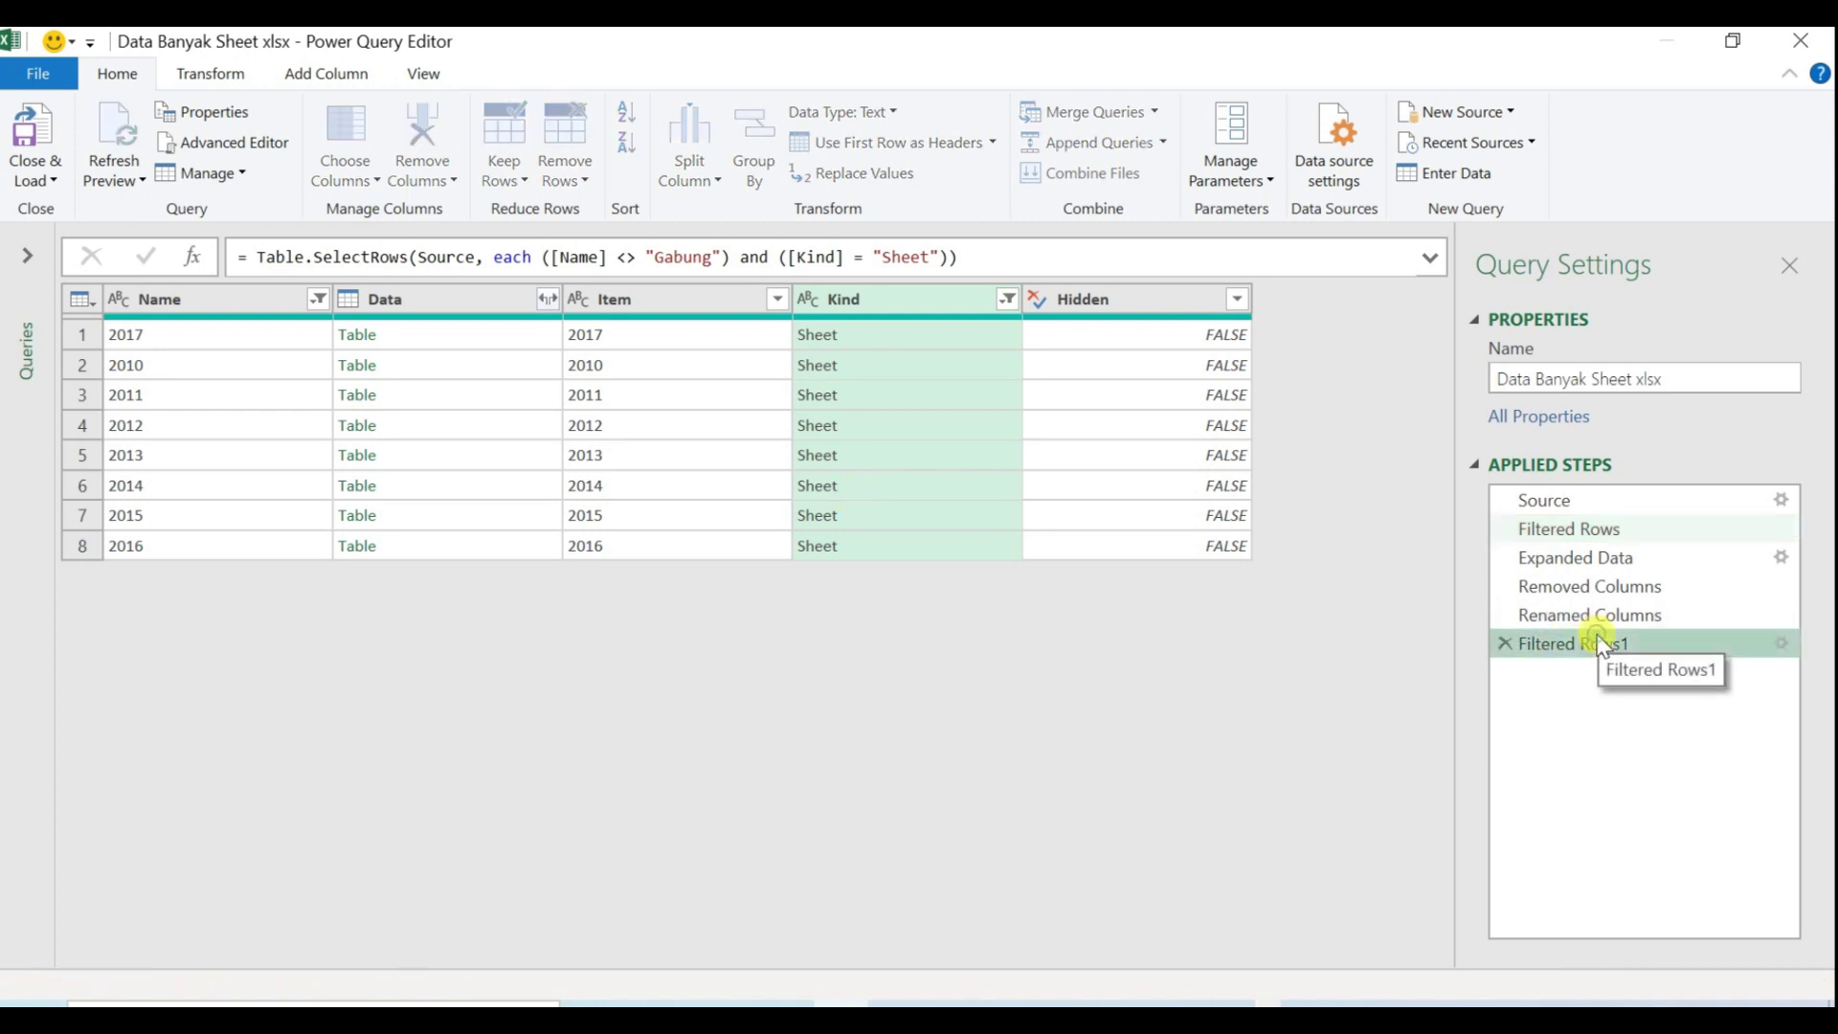
click(35, 124)
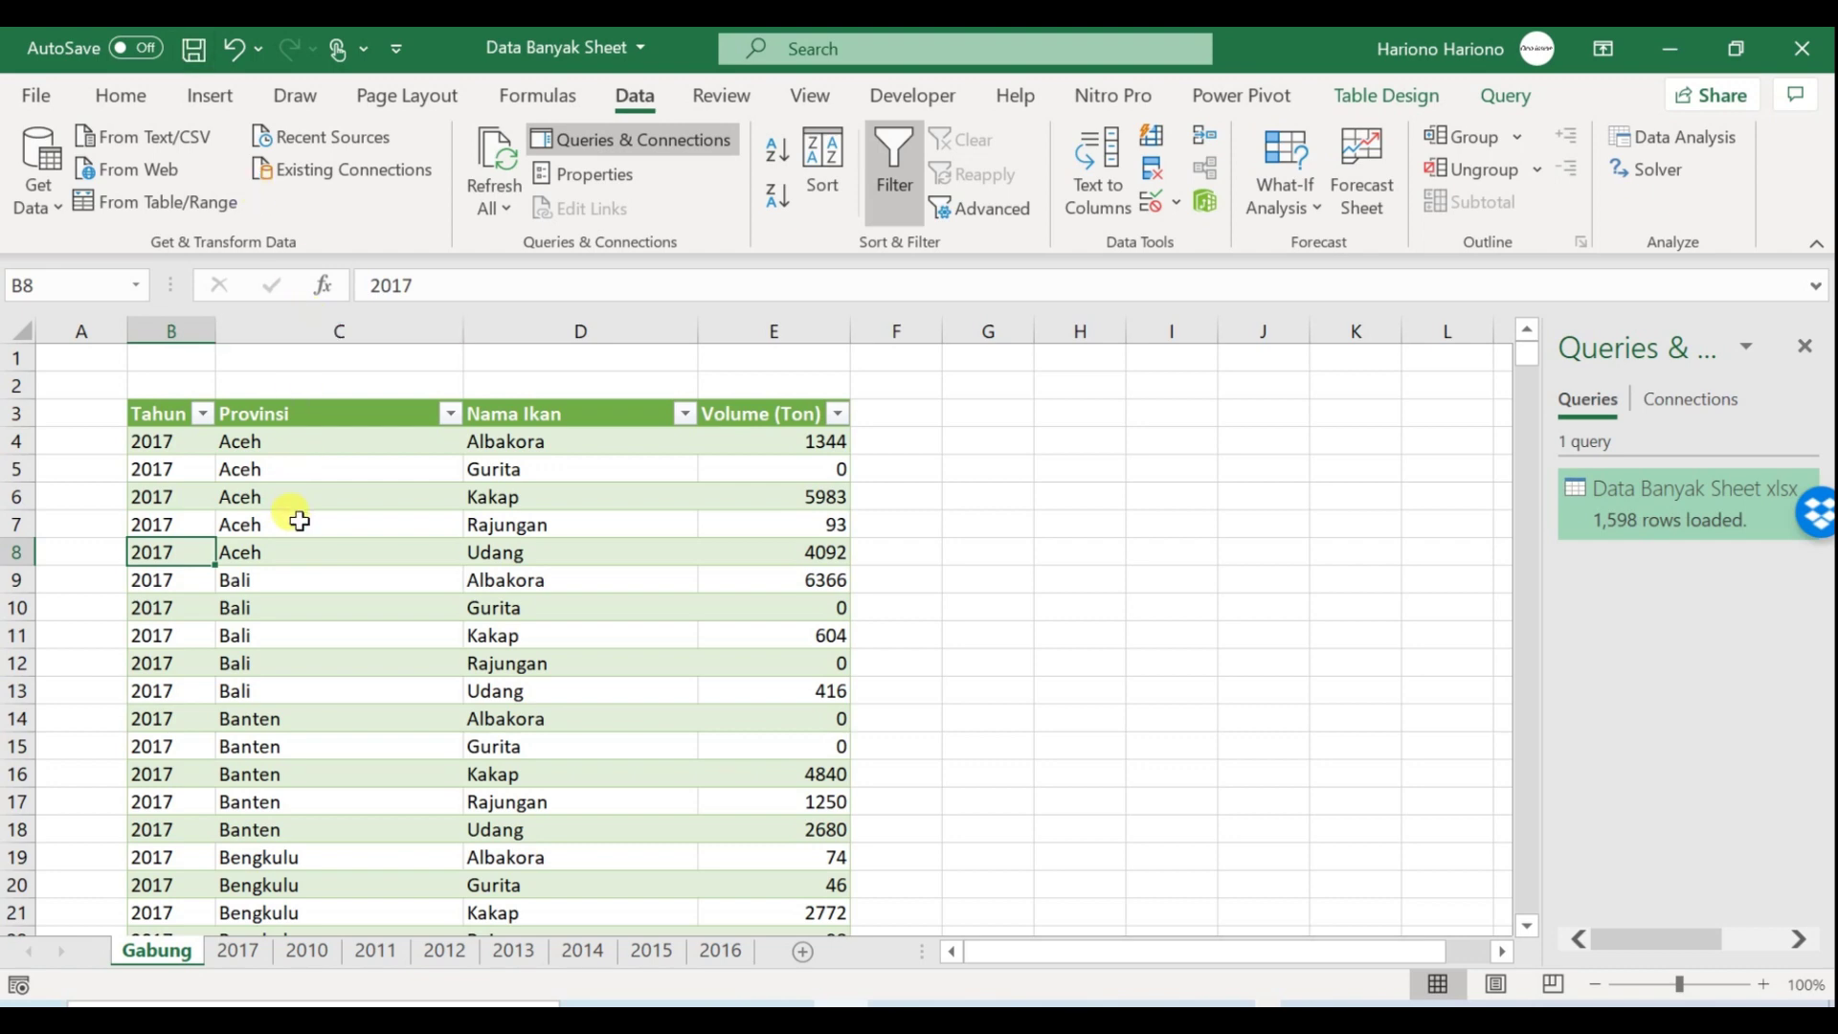
Check which values the Tahun column filter lists in the reloaded table
click(202, 414)
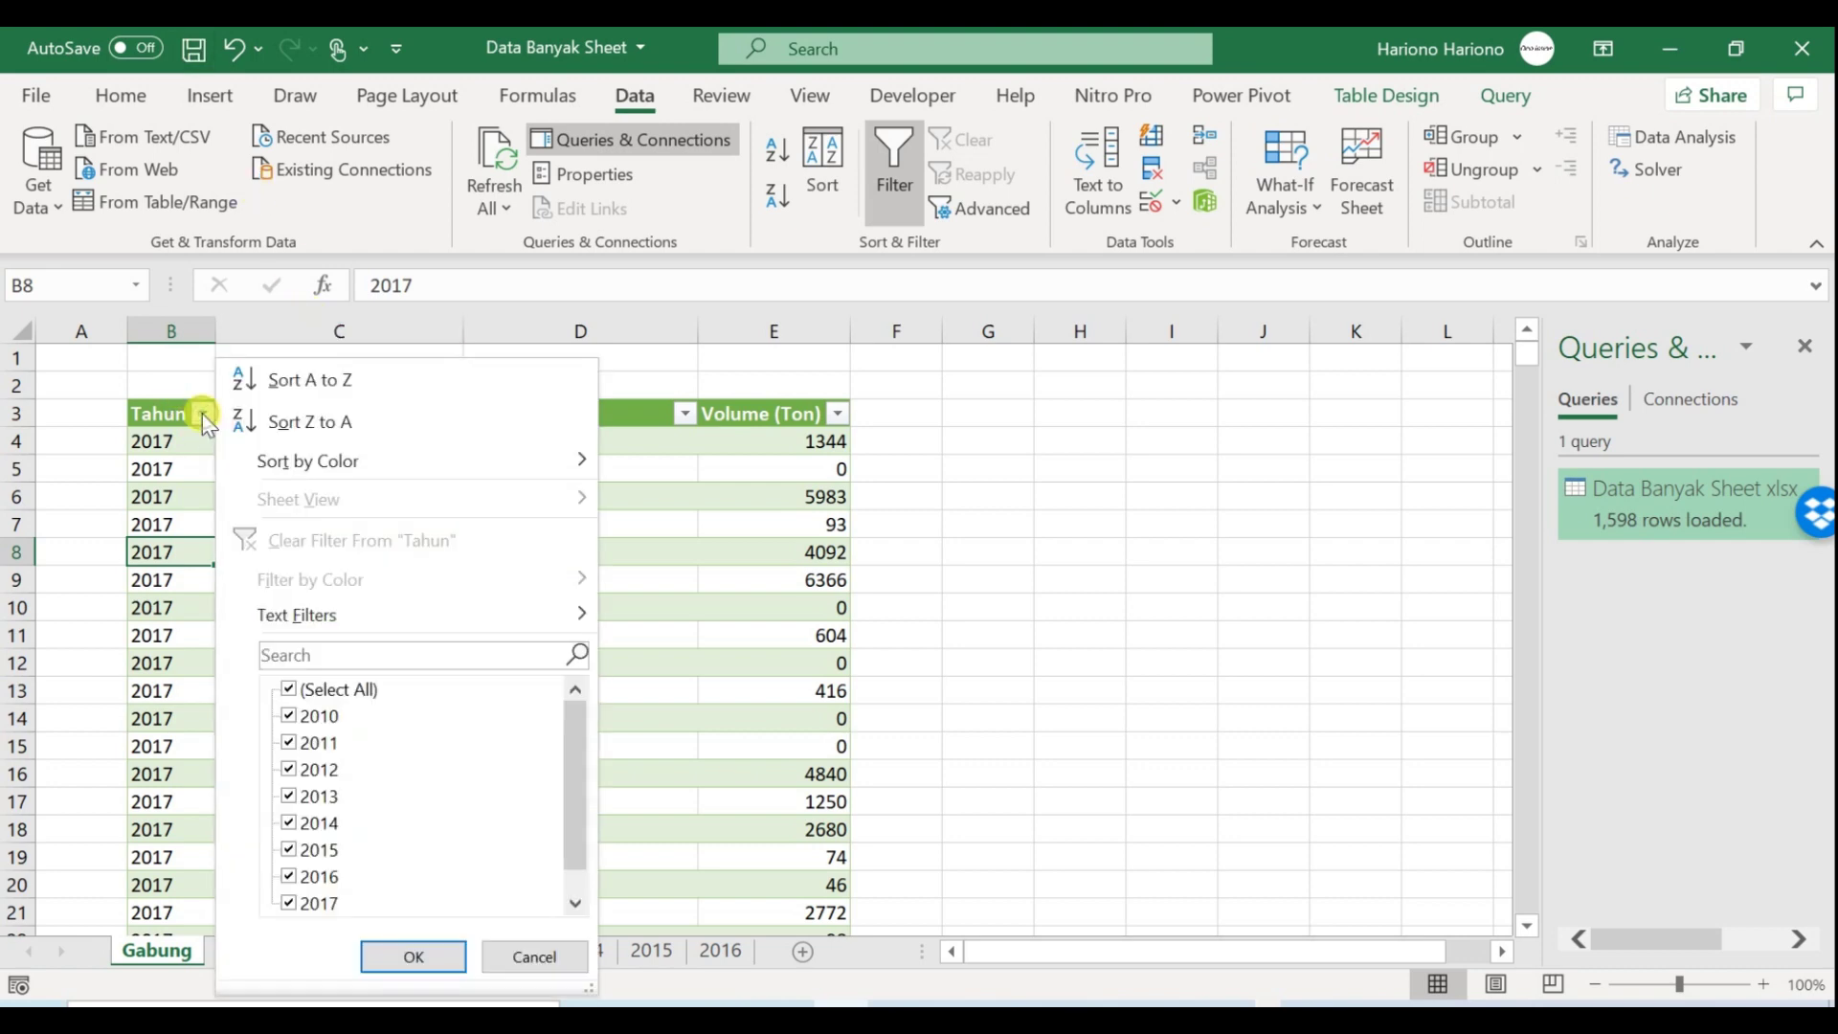
drag(574, 724, 572, 842)
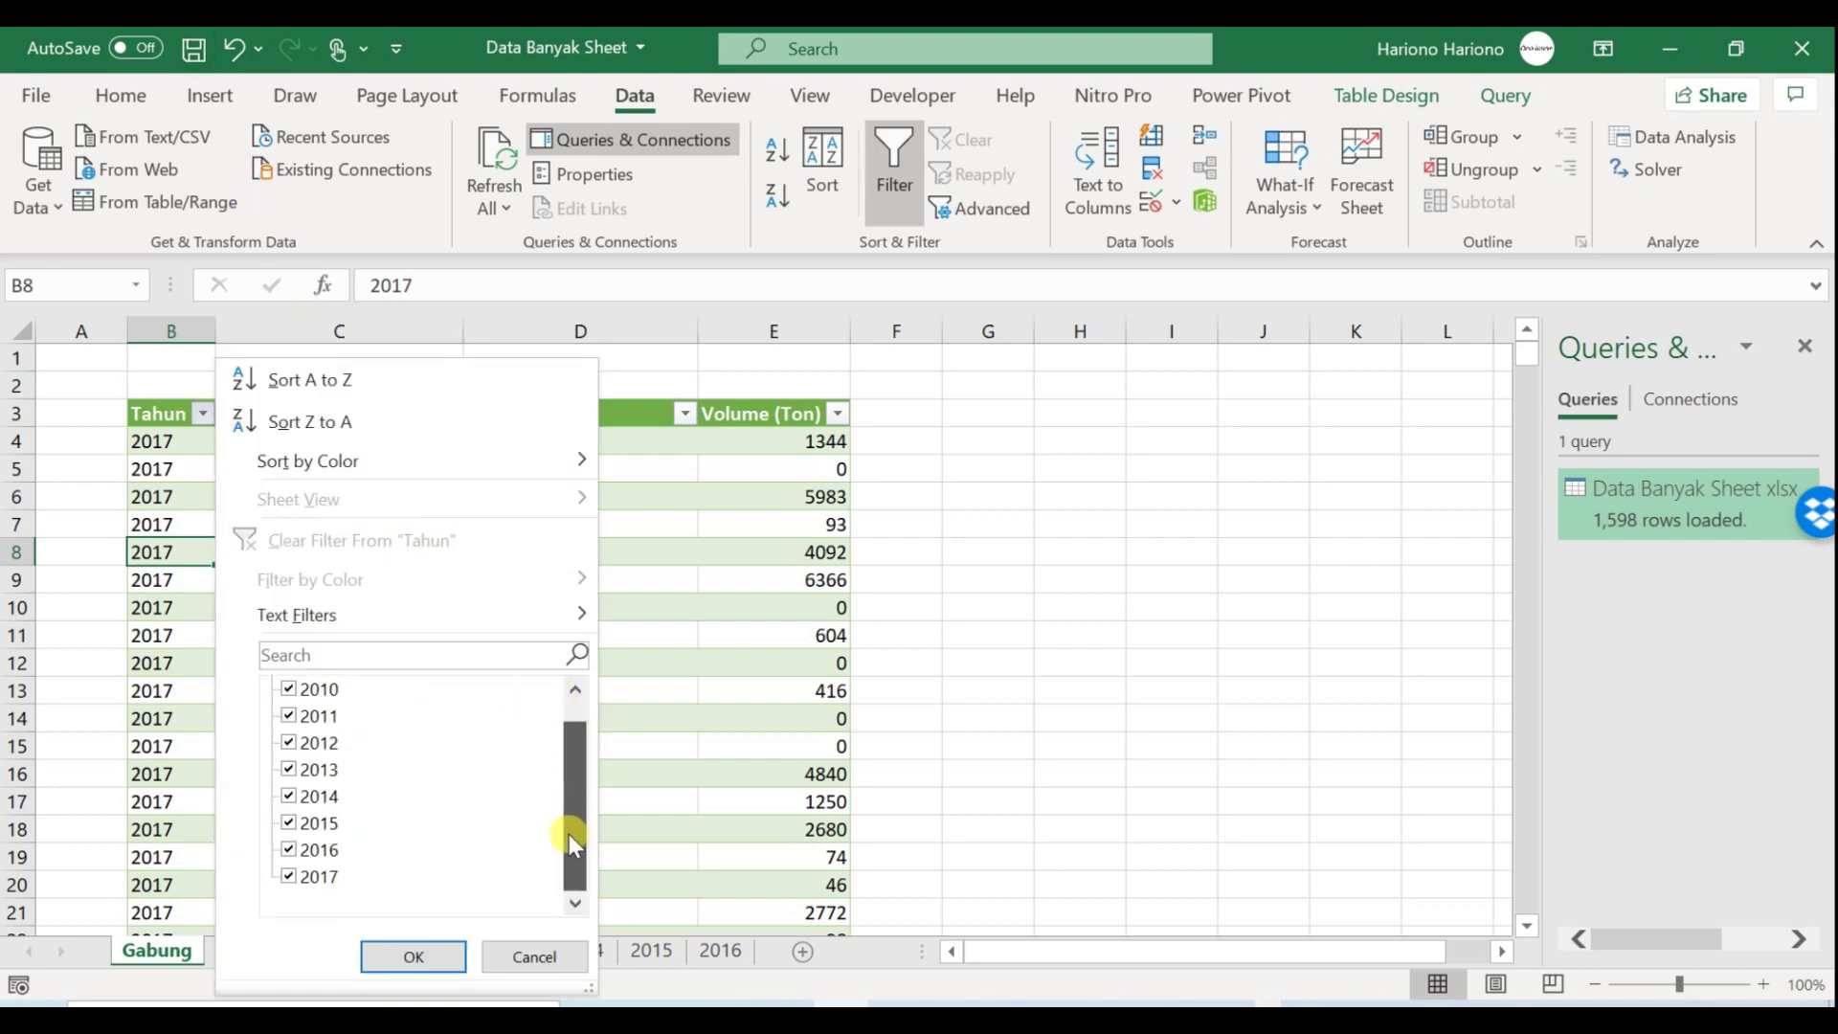
click(421, 953)
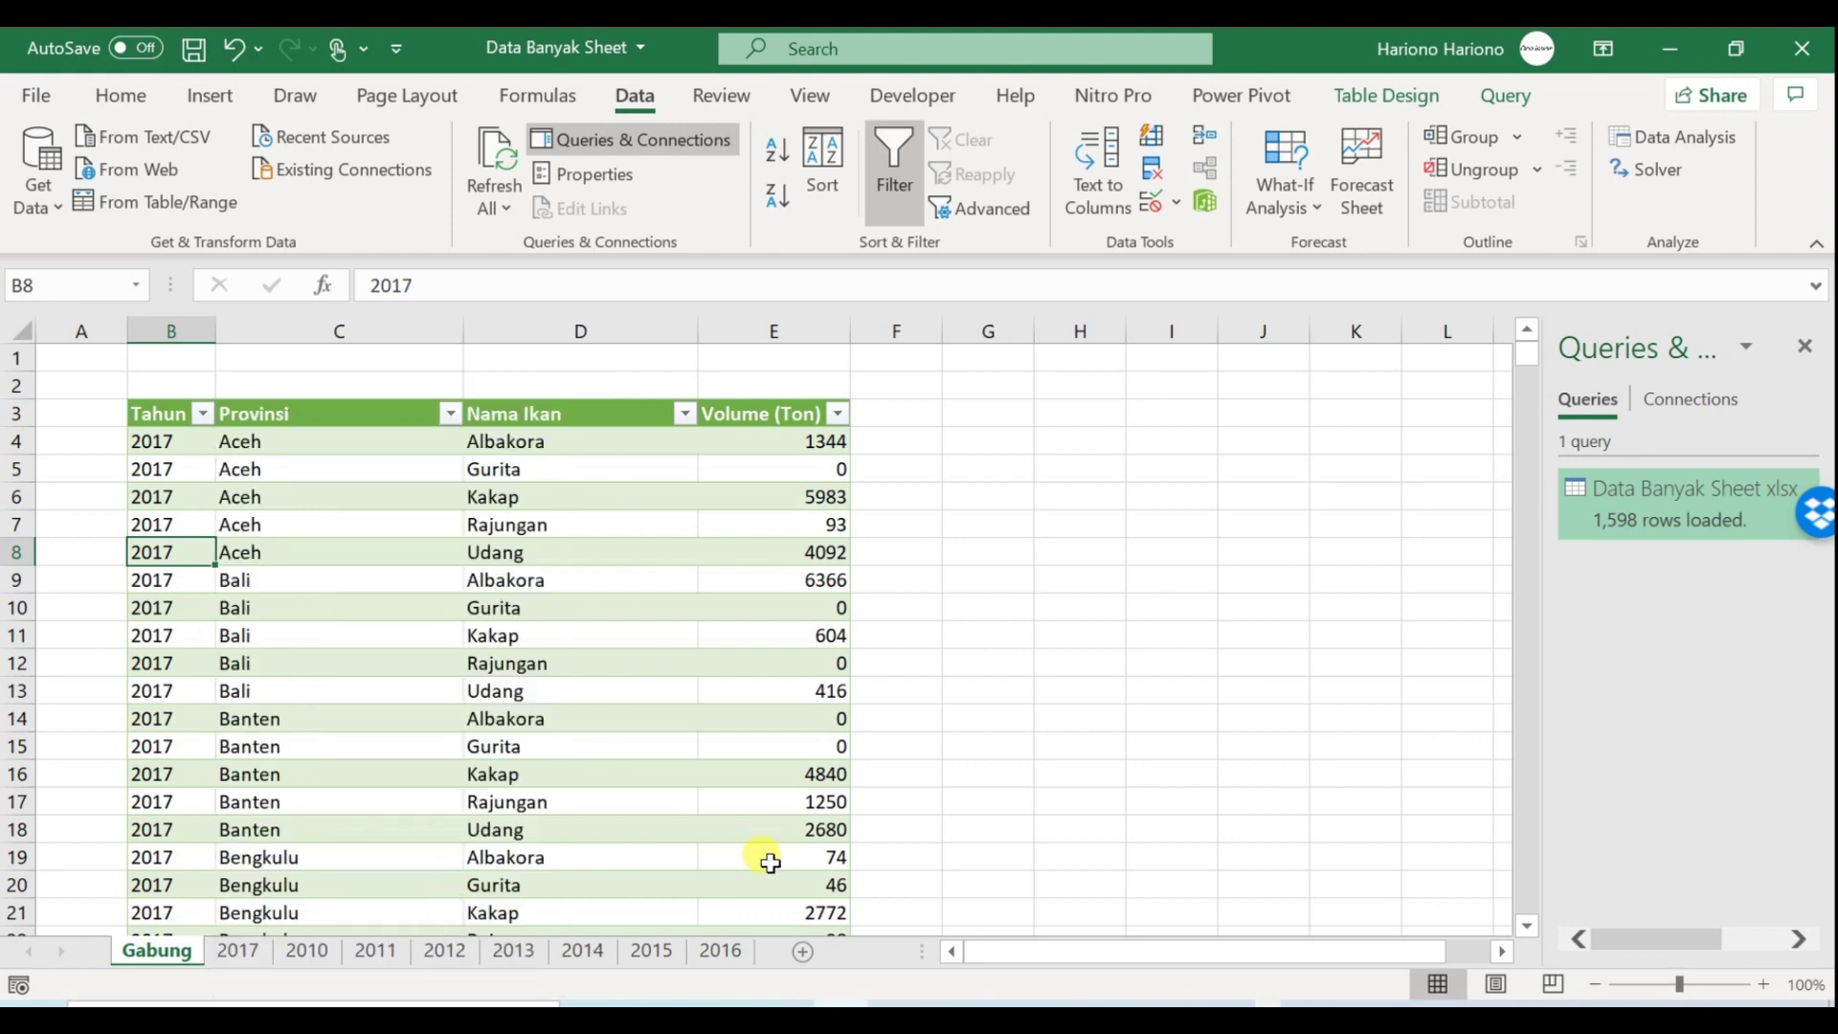
Add a new worksheet and name it 2020
click(806, 952)
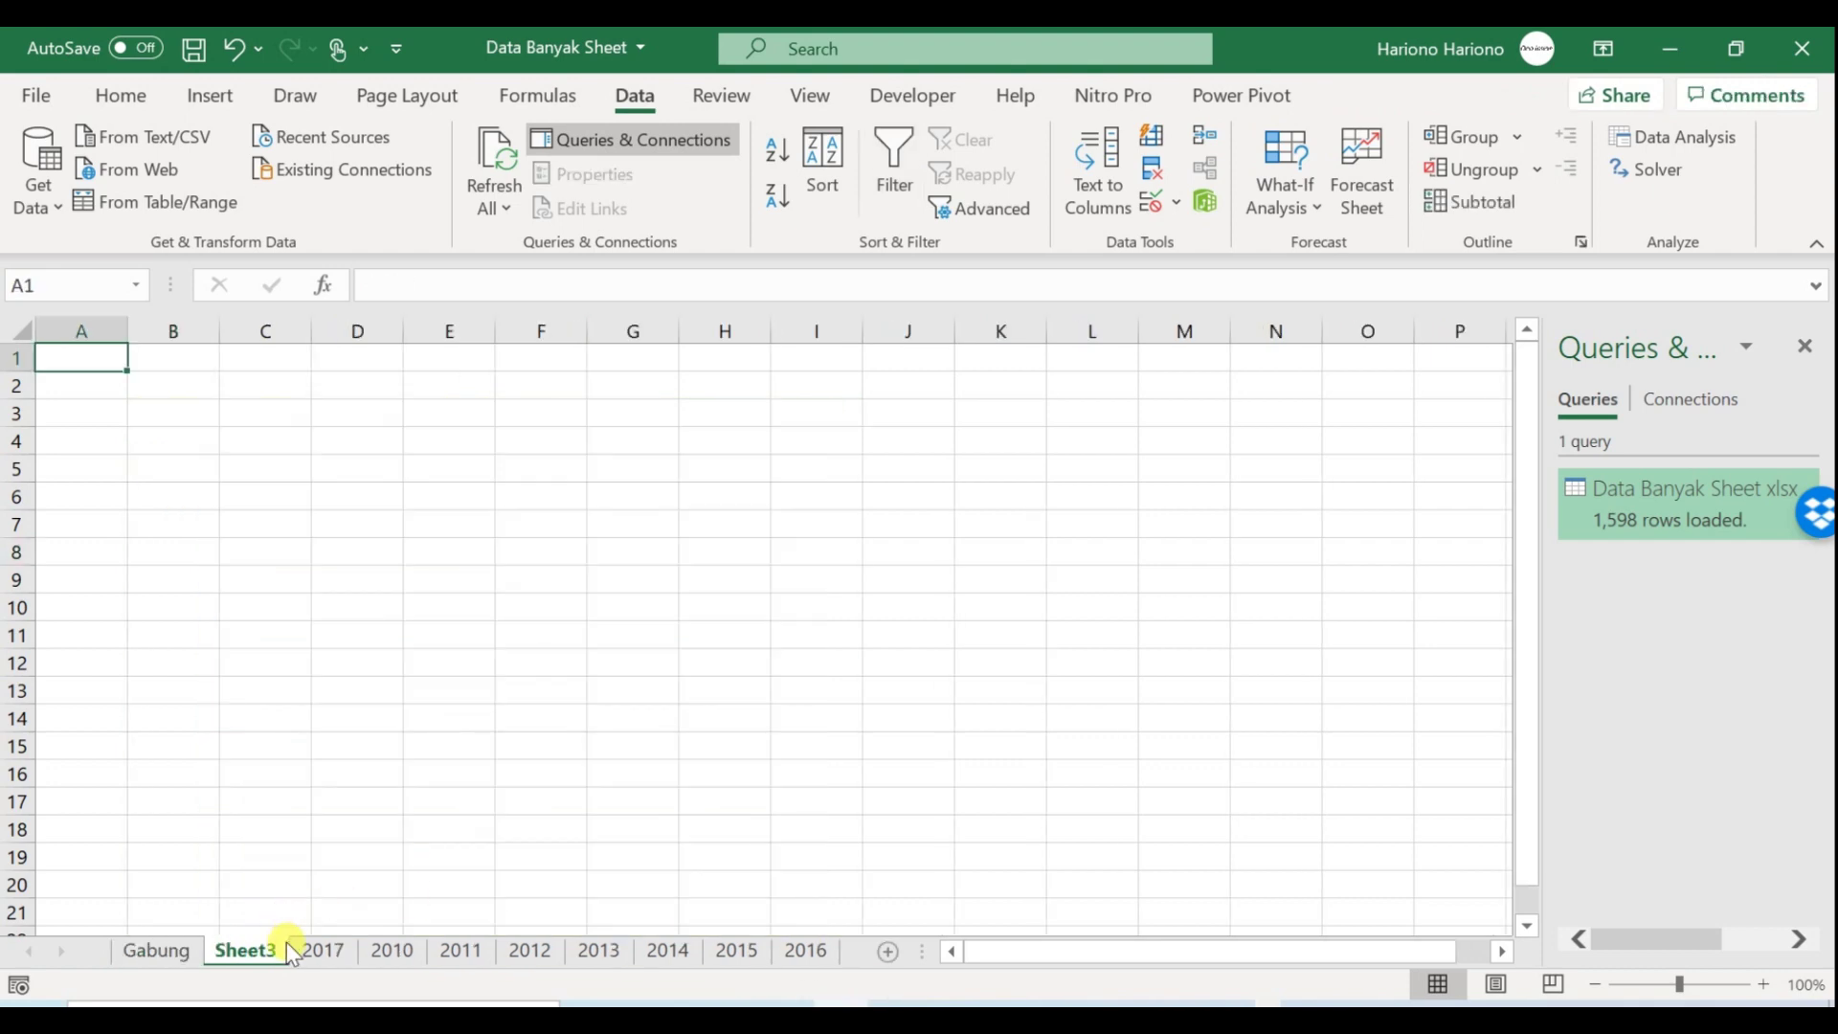
double_click(256, 949)
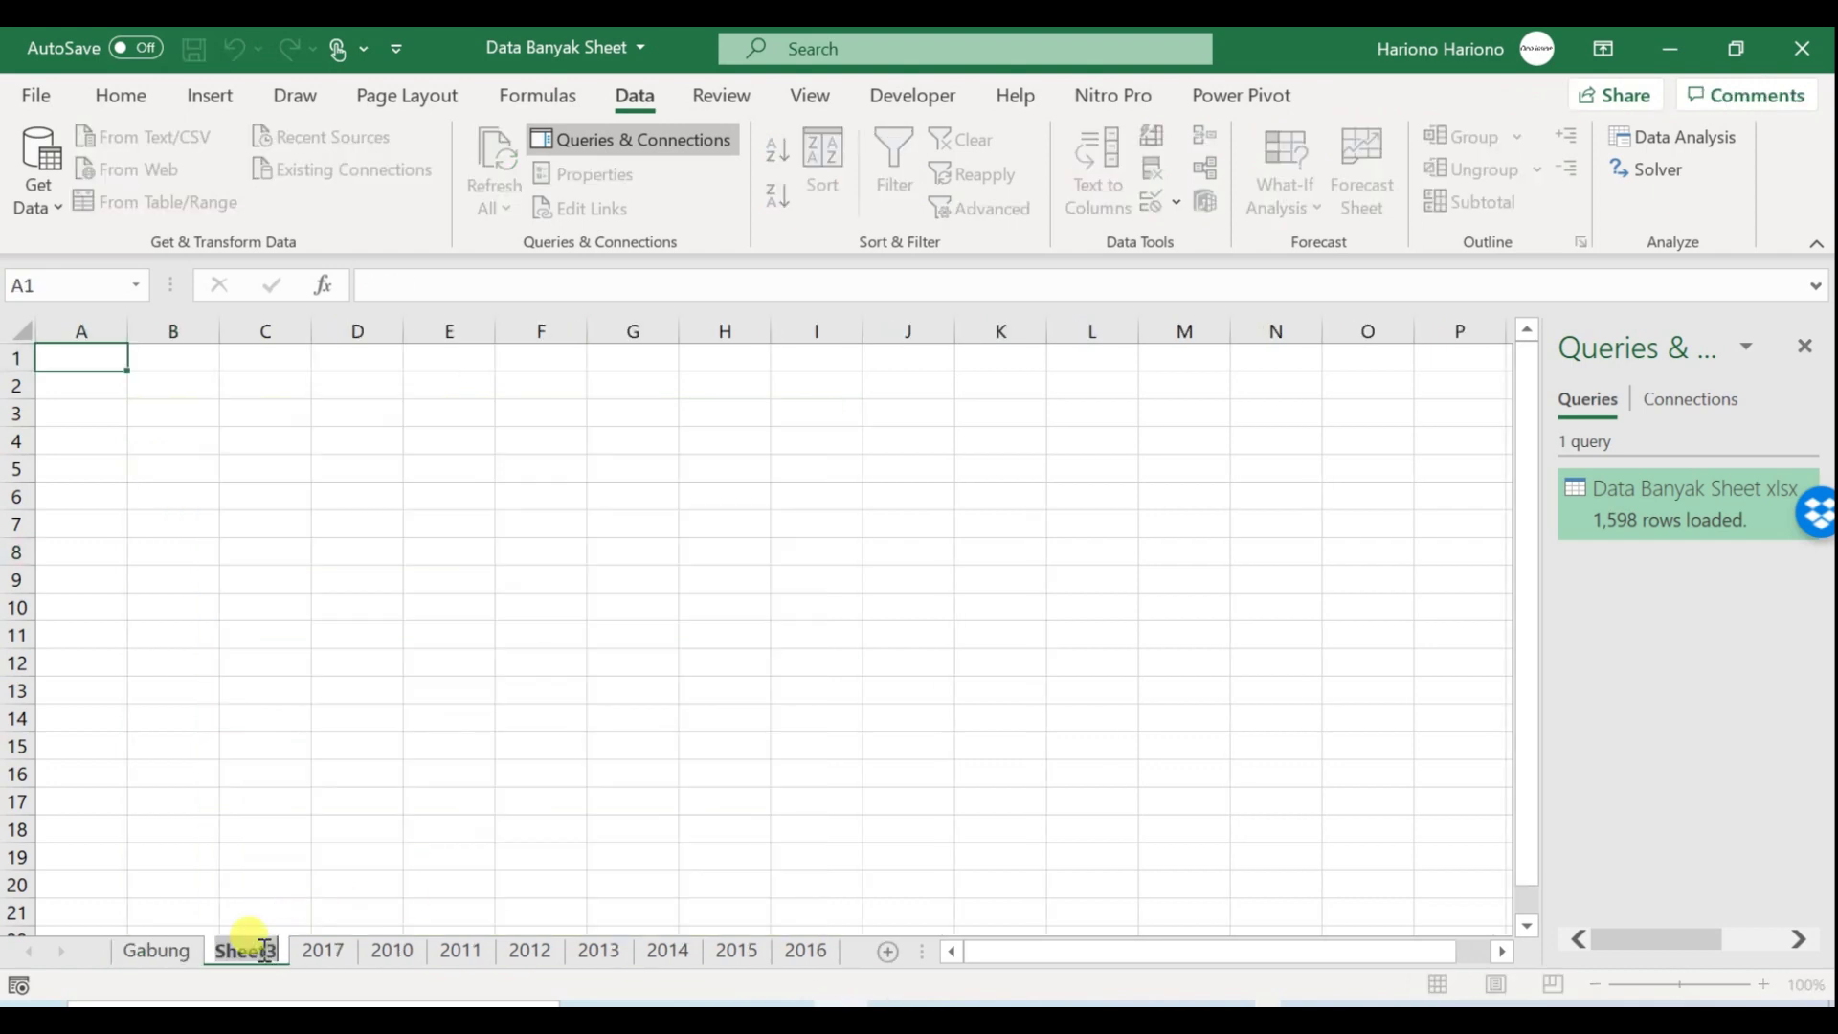
text(2020)
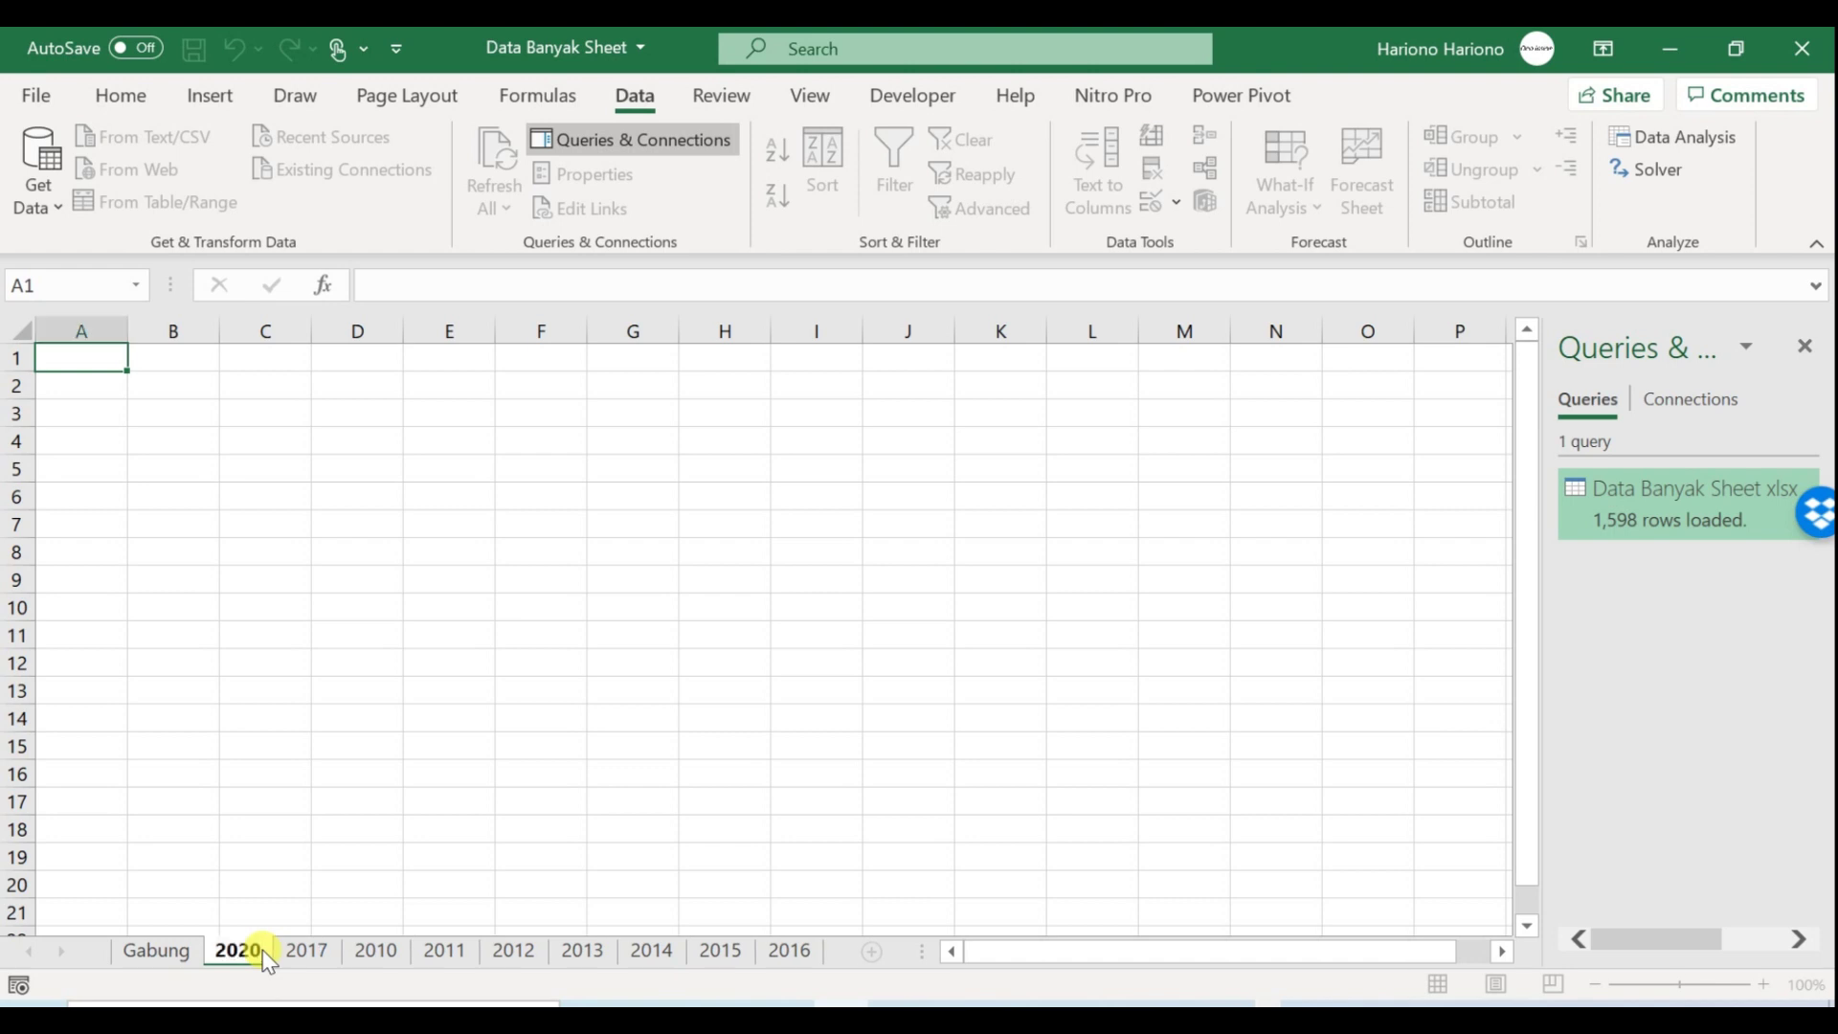
key(Return)
Copy the entire data range of the 2017 sheet into the 2020 sheet starting at cell A1
click(305, 957)
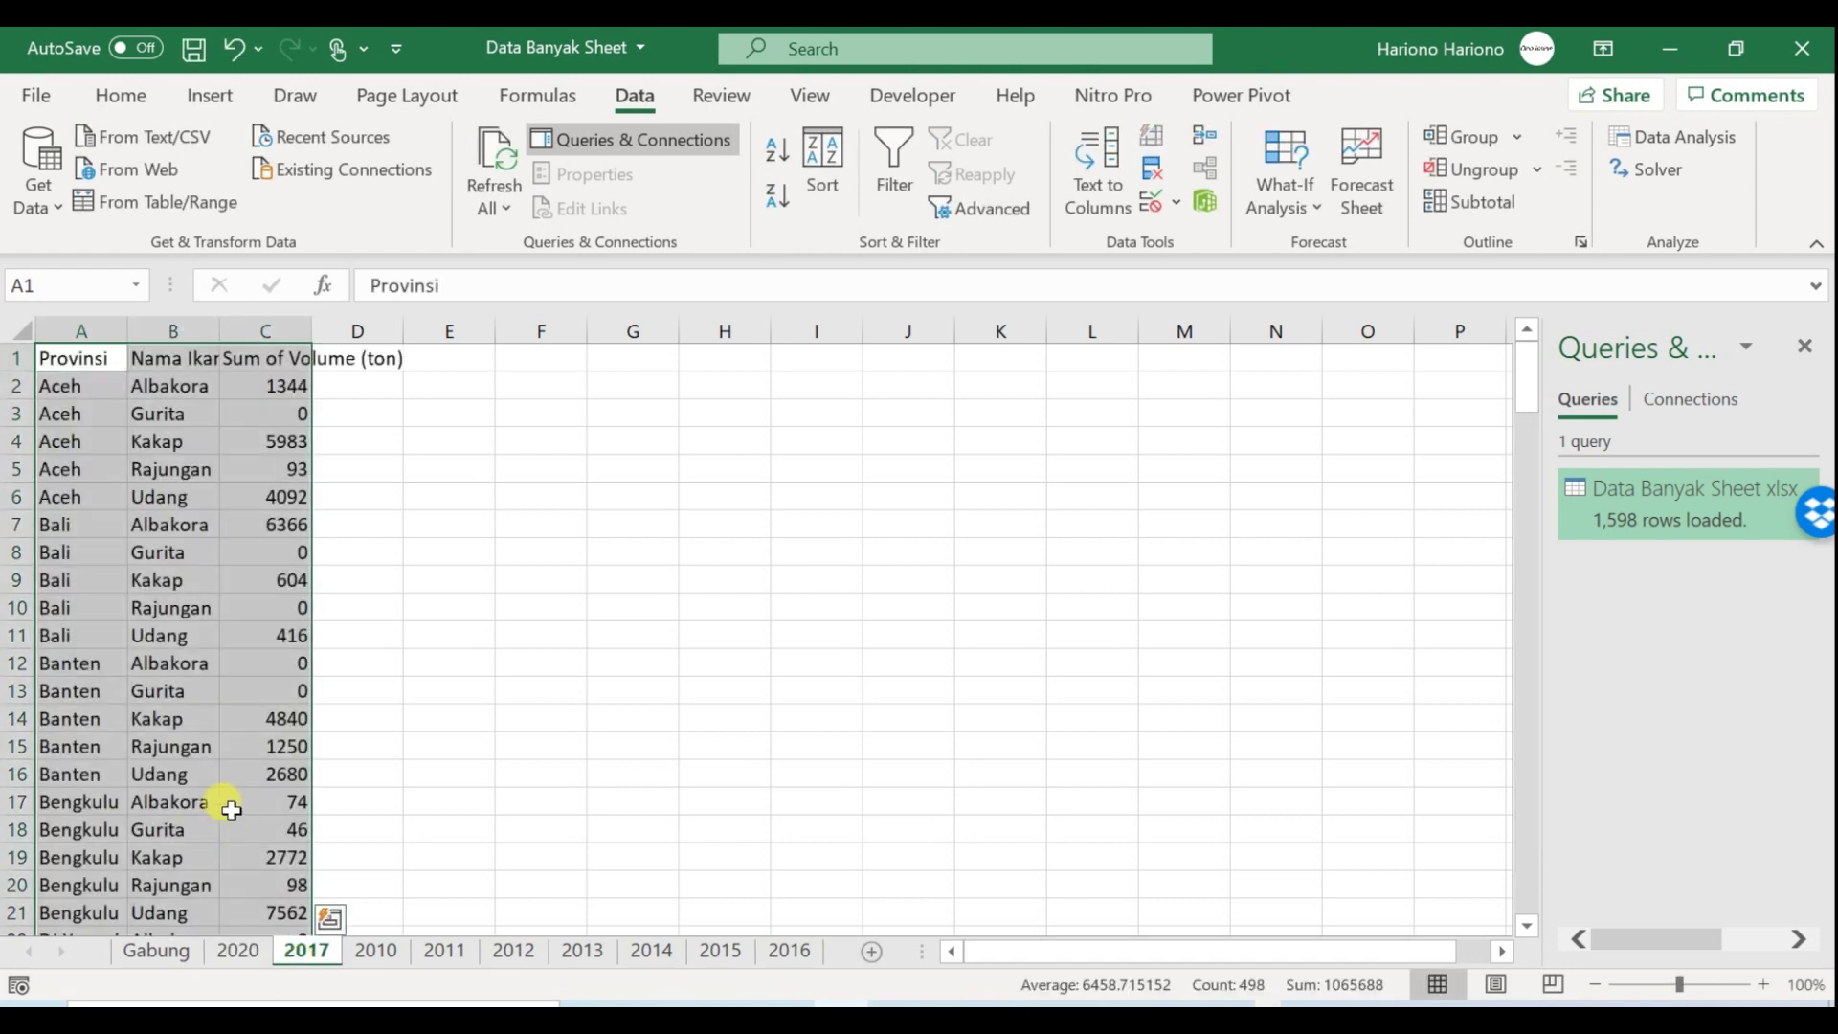
key(ctrl+c)
click(237, 949)
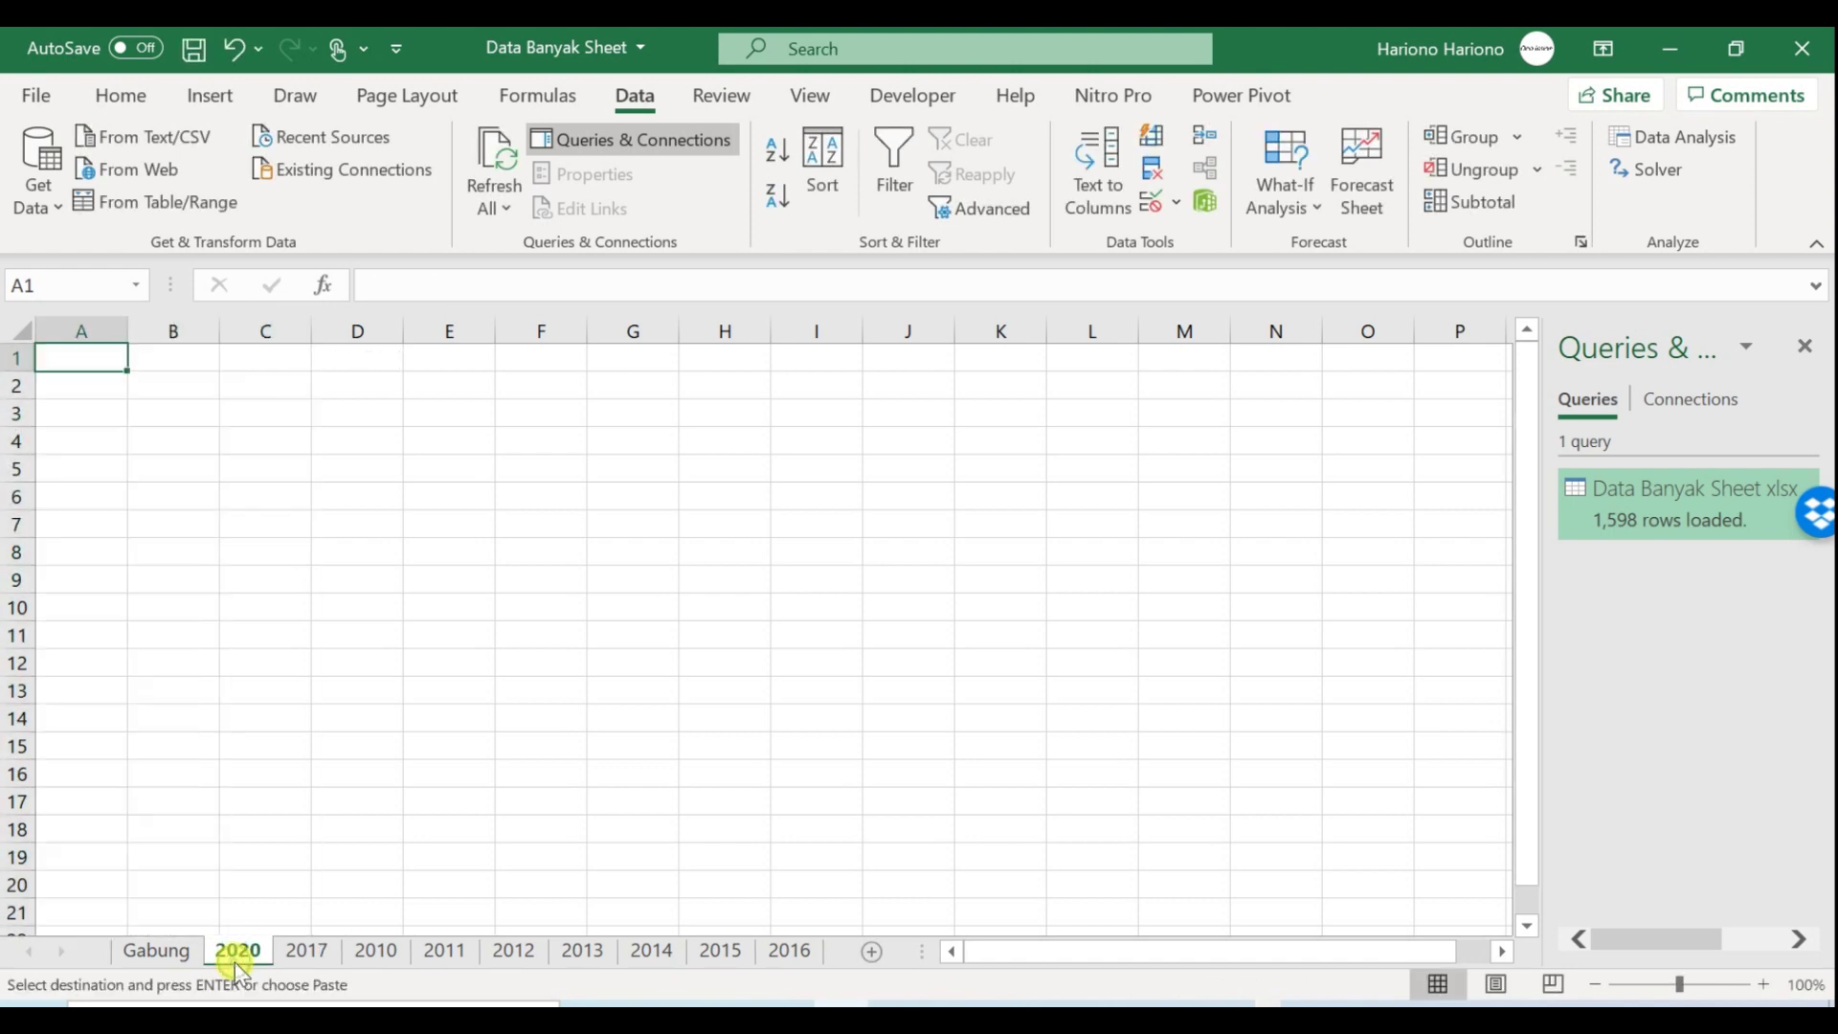
key(ctrl+v)
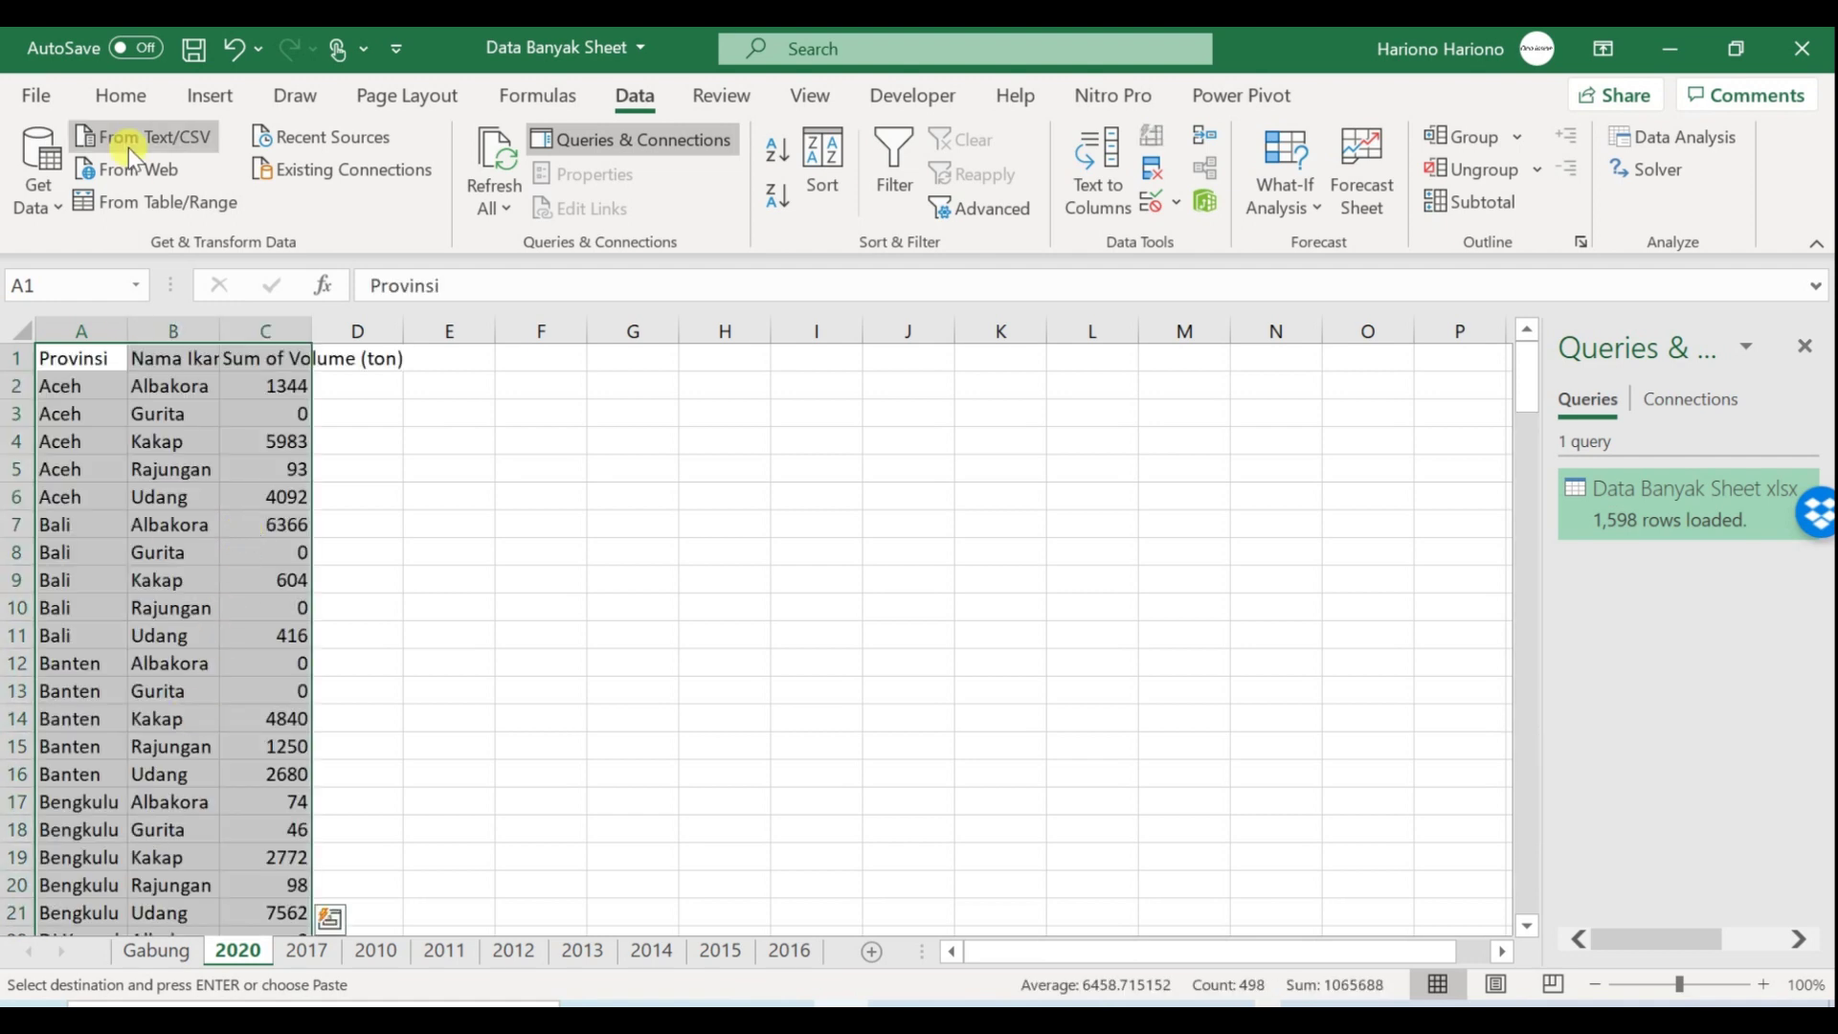
Save the workbook and refresh all data from the Gabung sheet to bring in the 2020 data
click(192, 47)
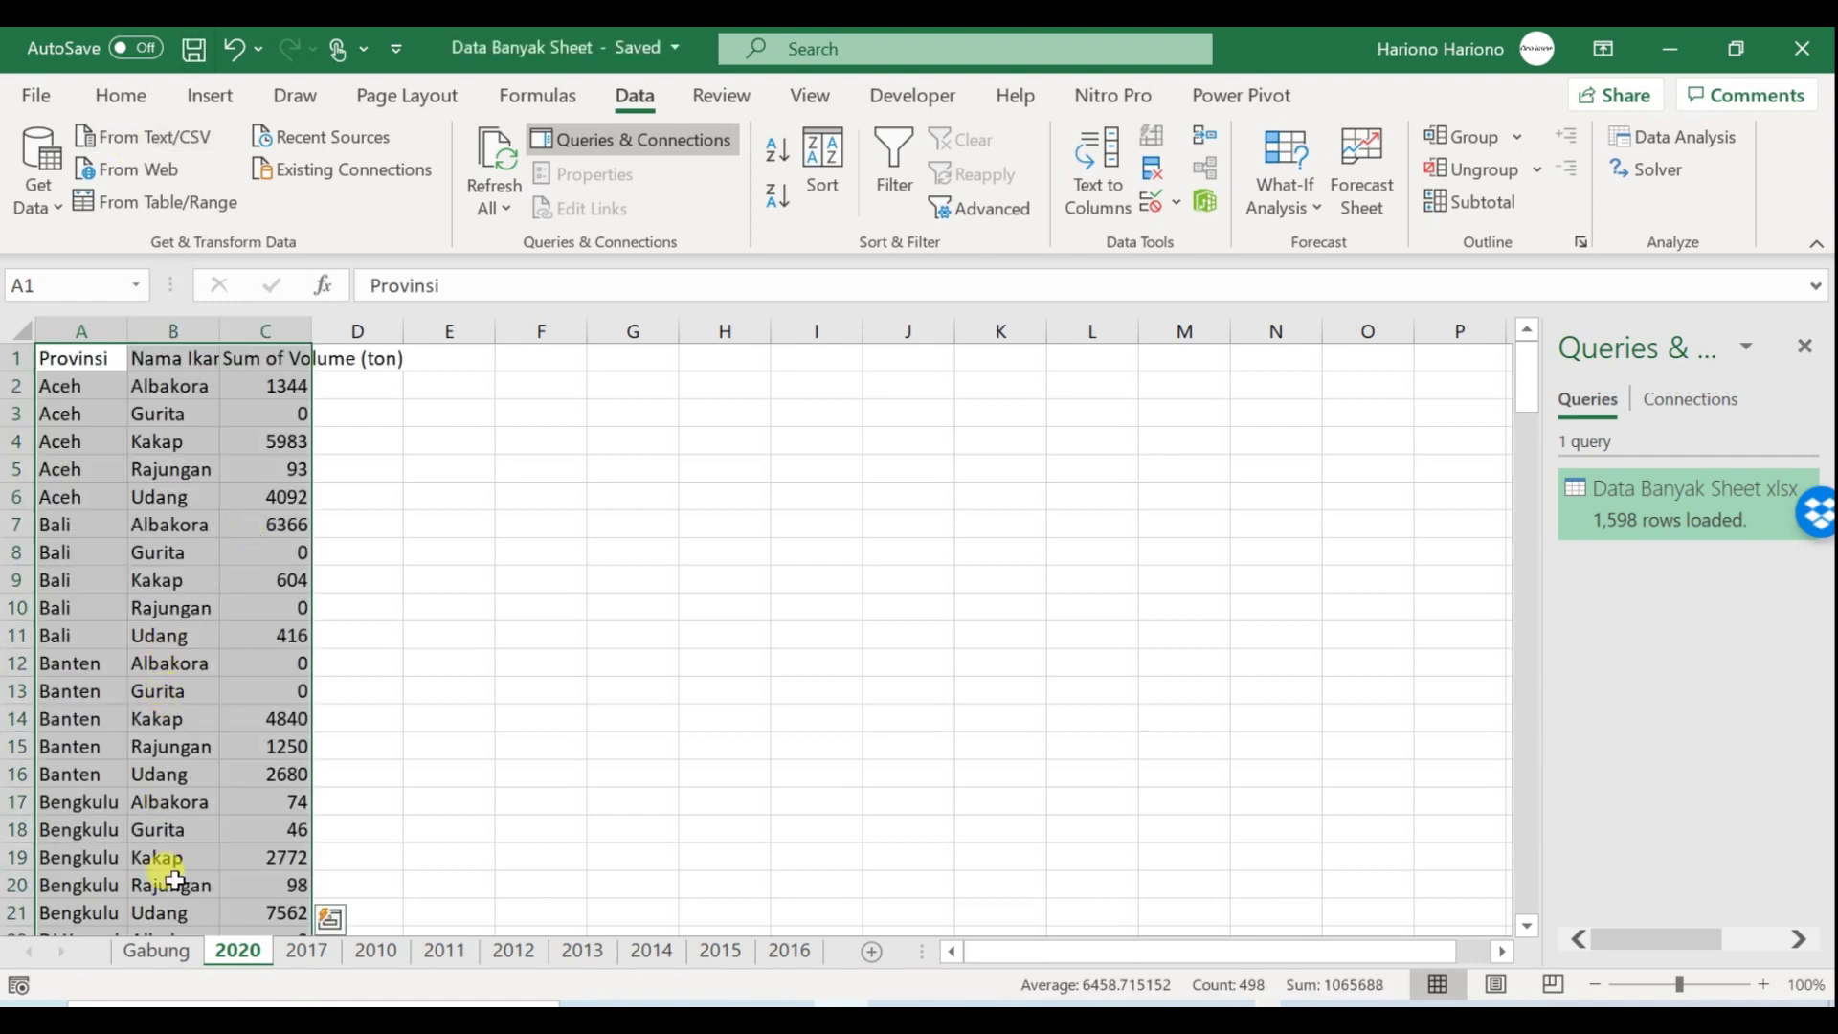
click(159, 960)
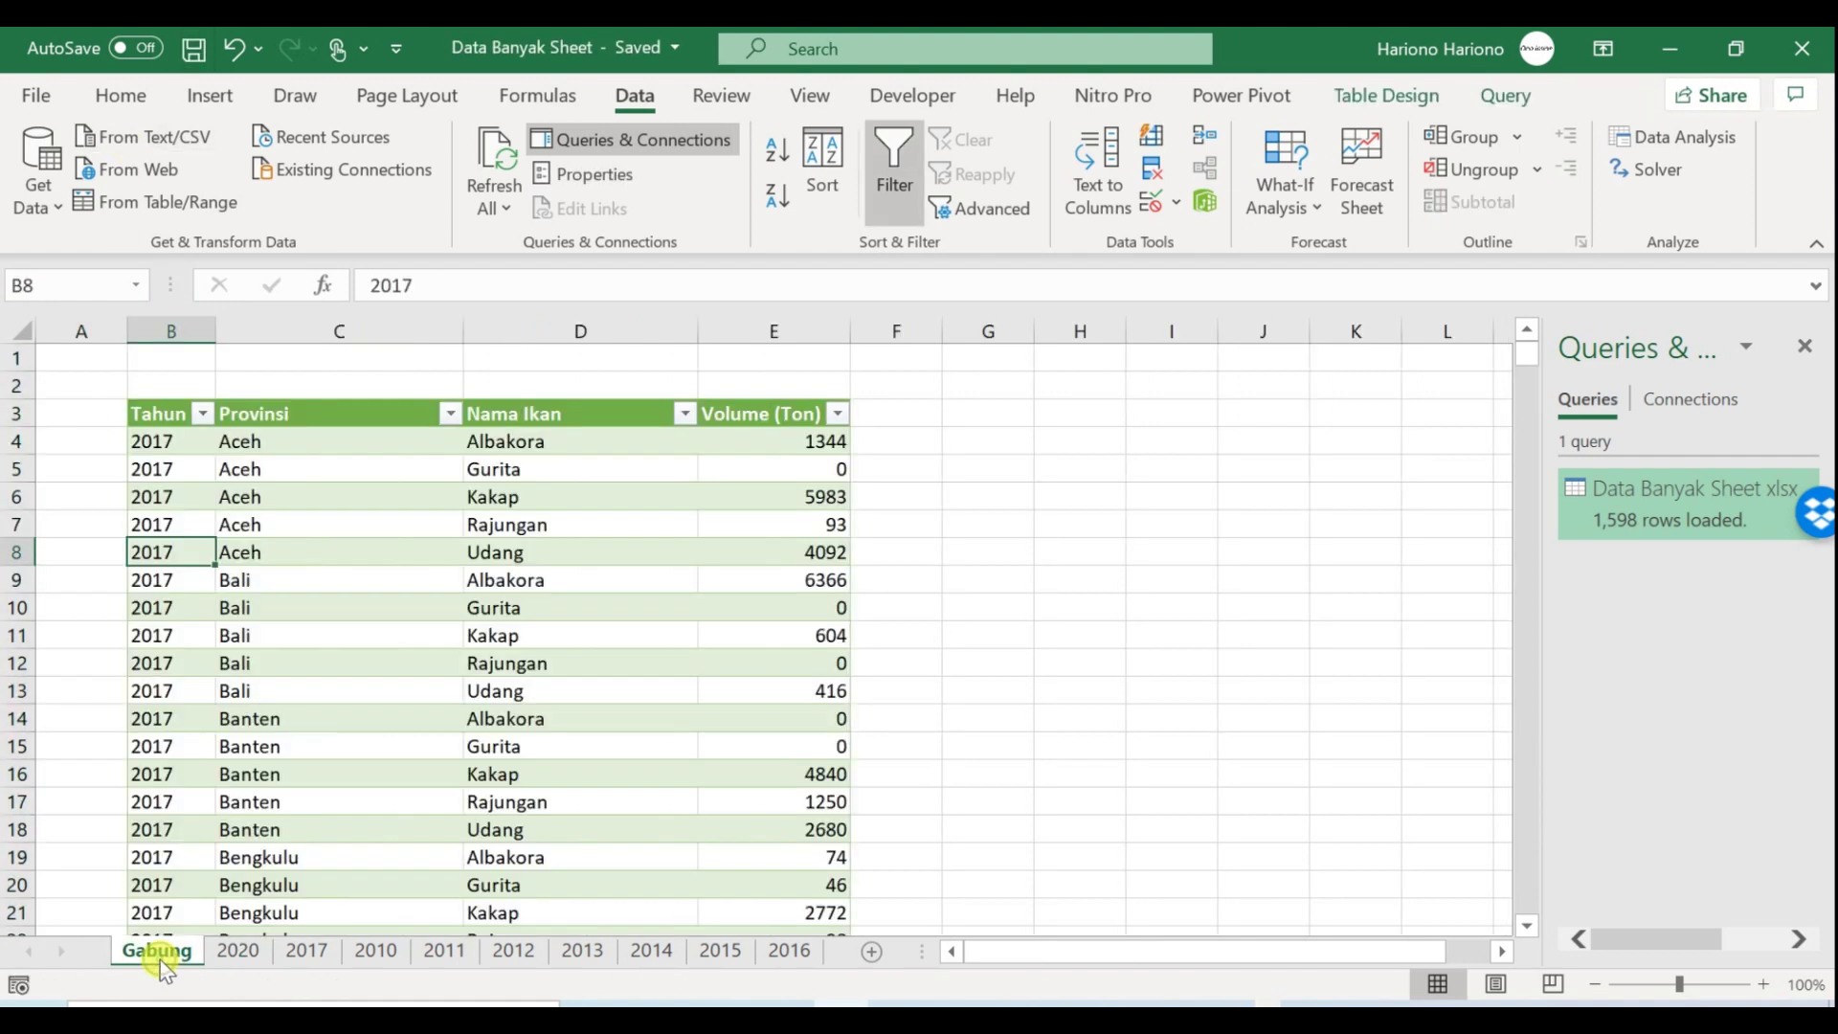
click(501, 159)
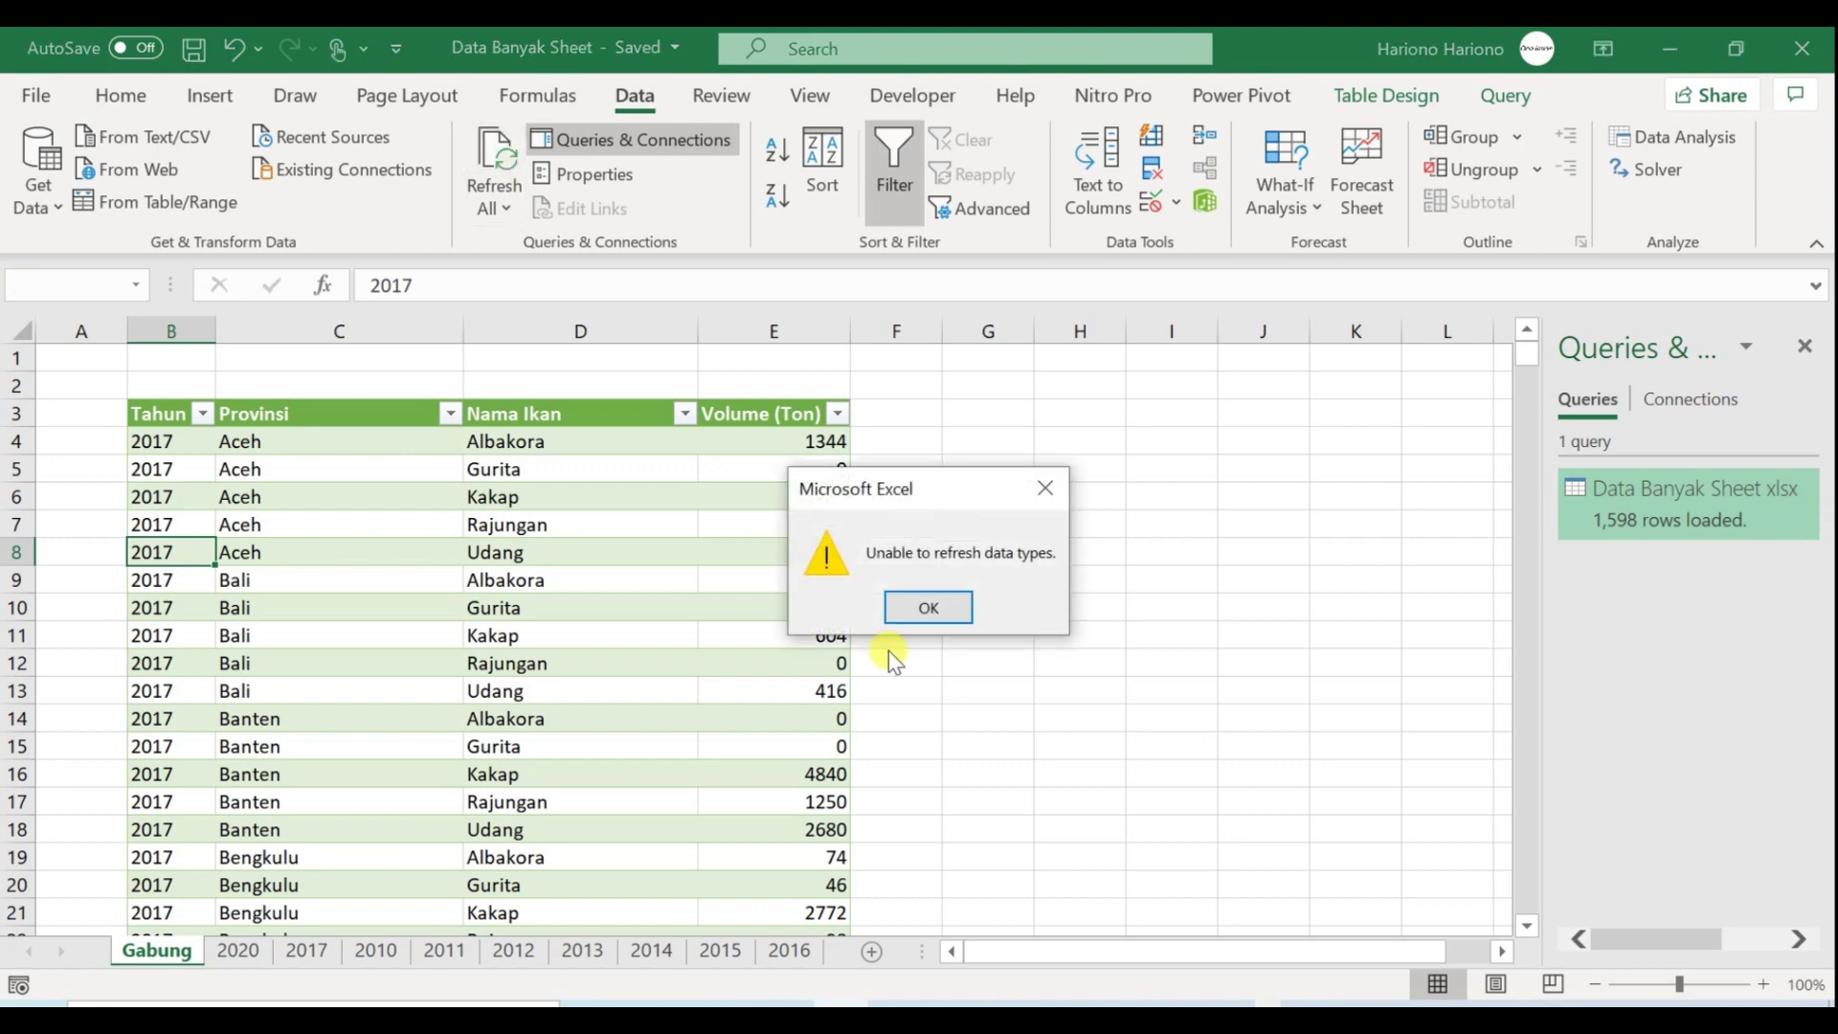
click(927, 606)
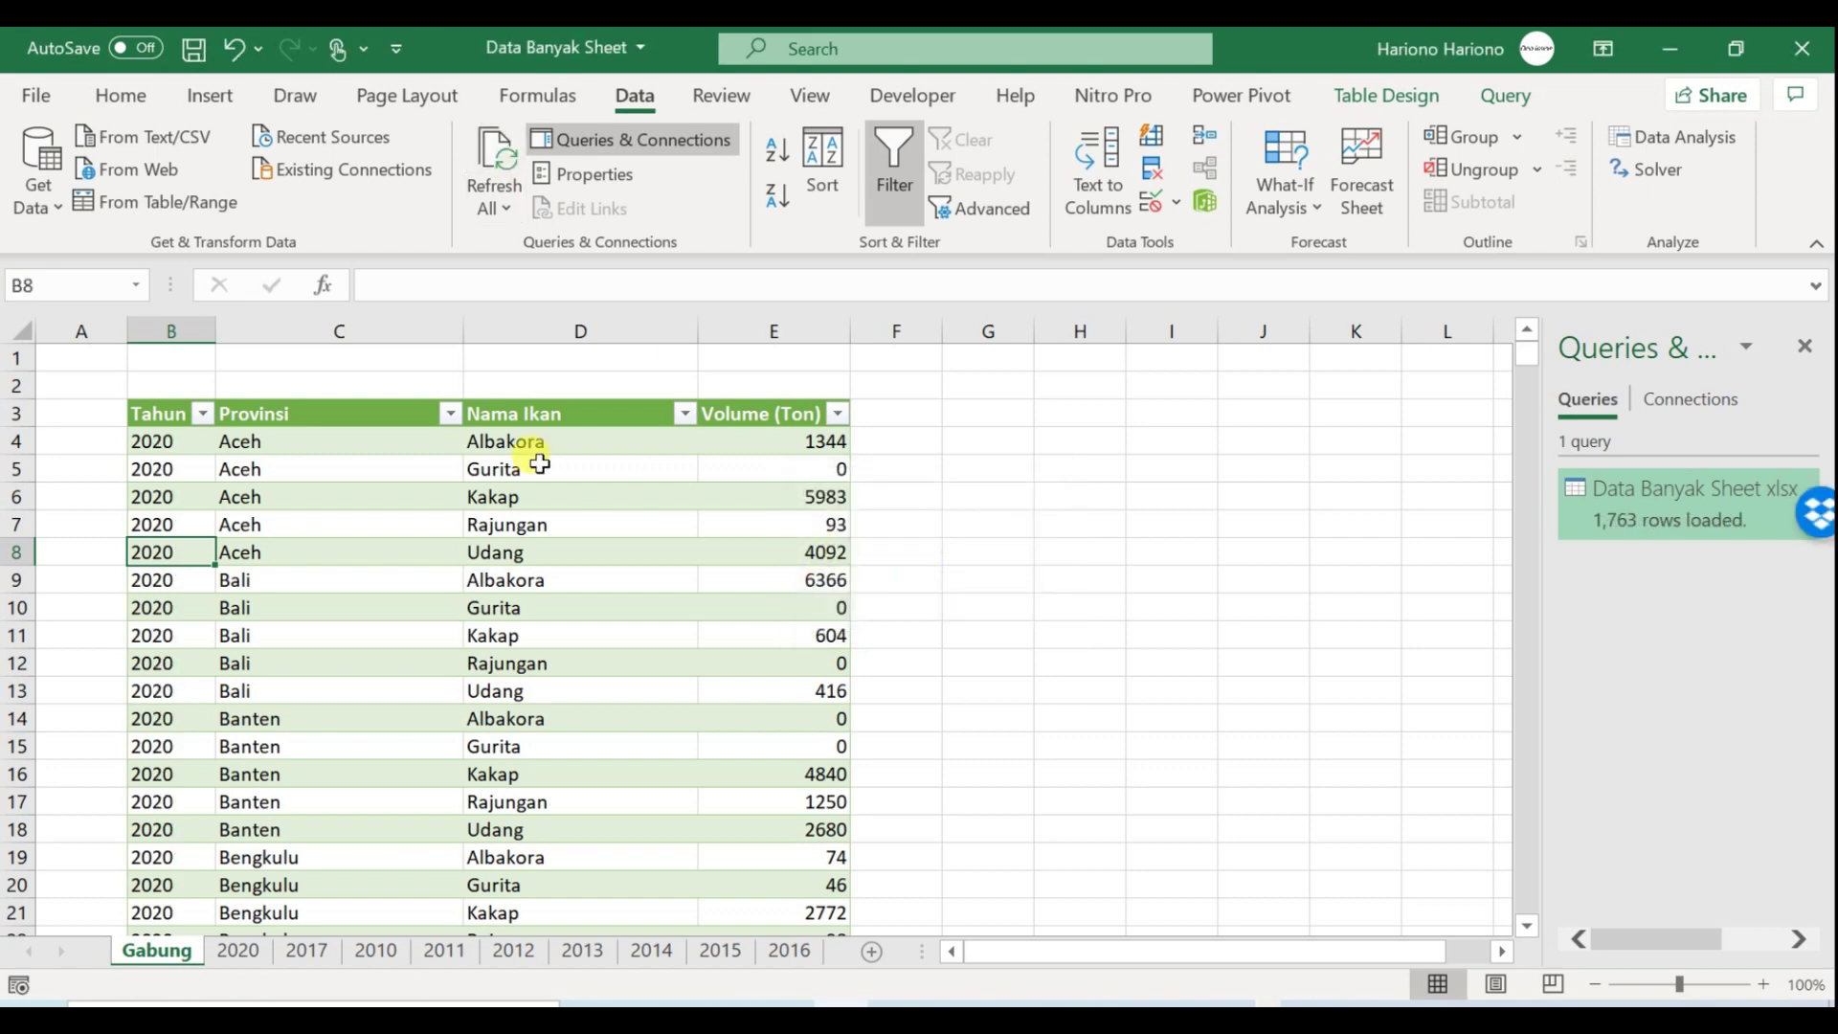
Check which years the Tahun column filter lists after the refresh, leaving every year selected
click(202, 413)
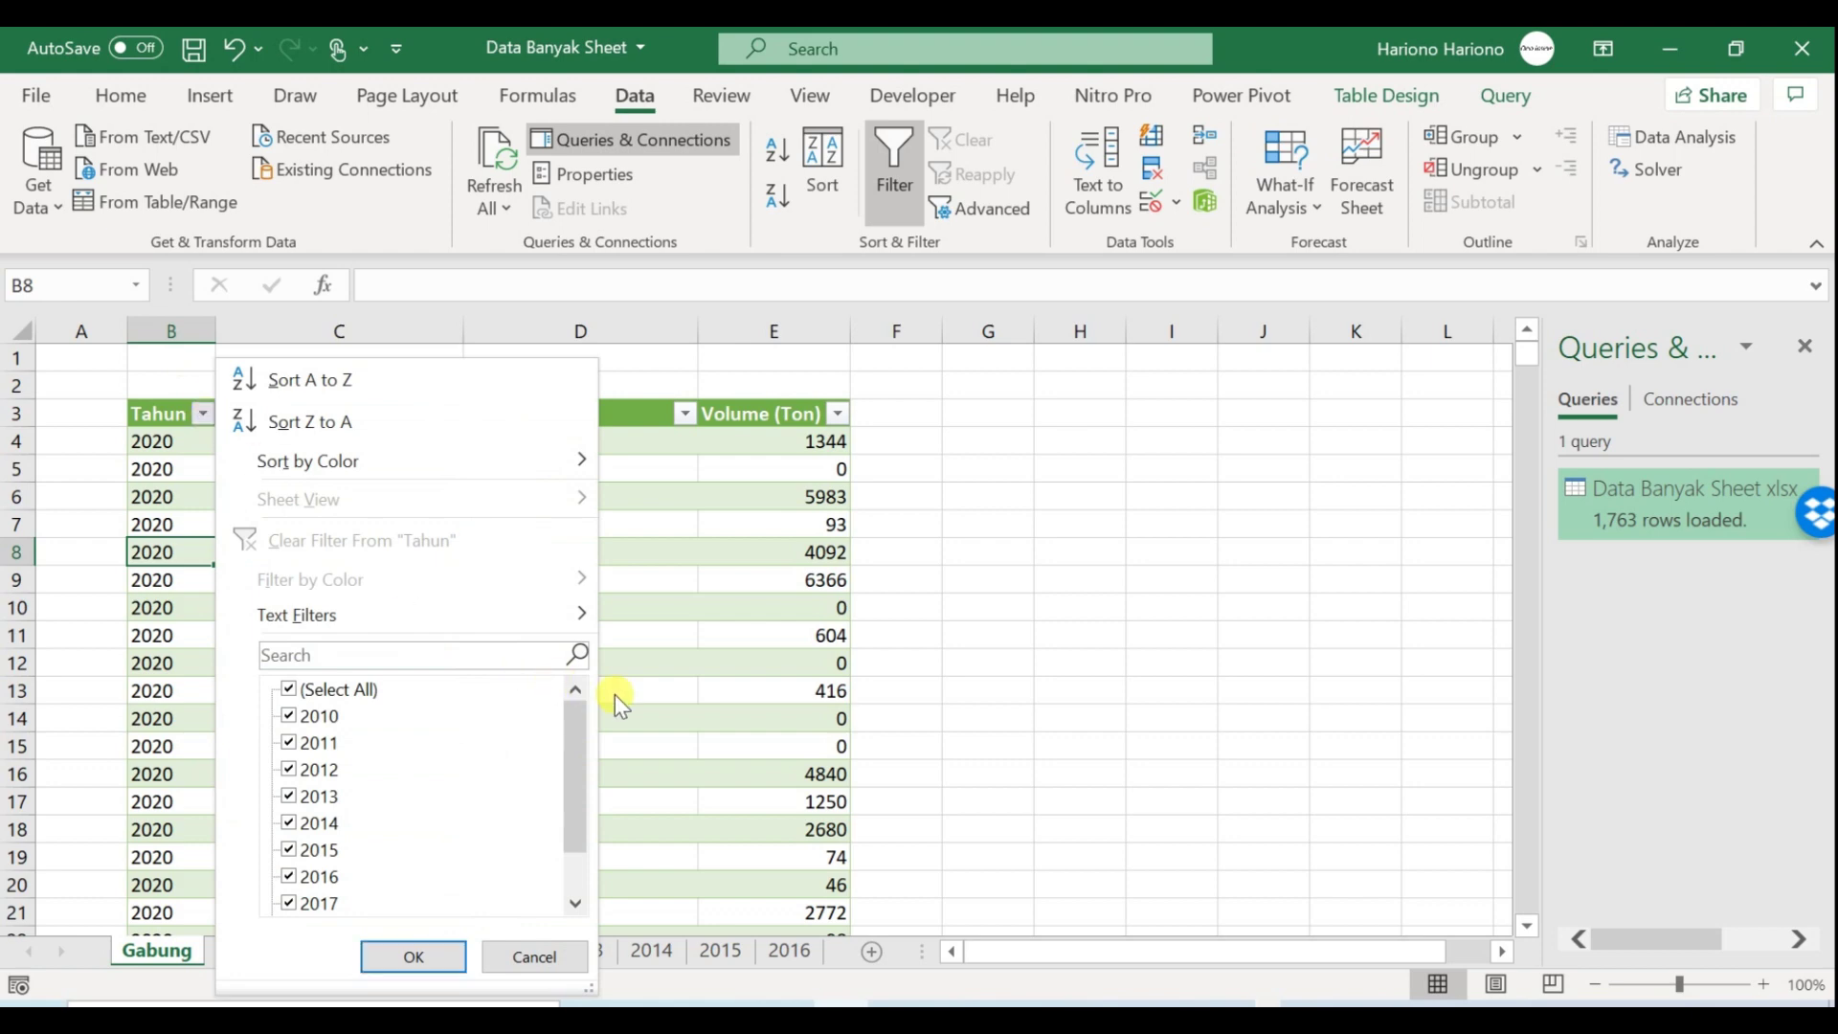
drag(570, 733, 574, 821)
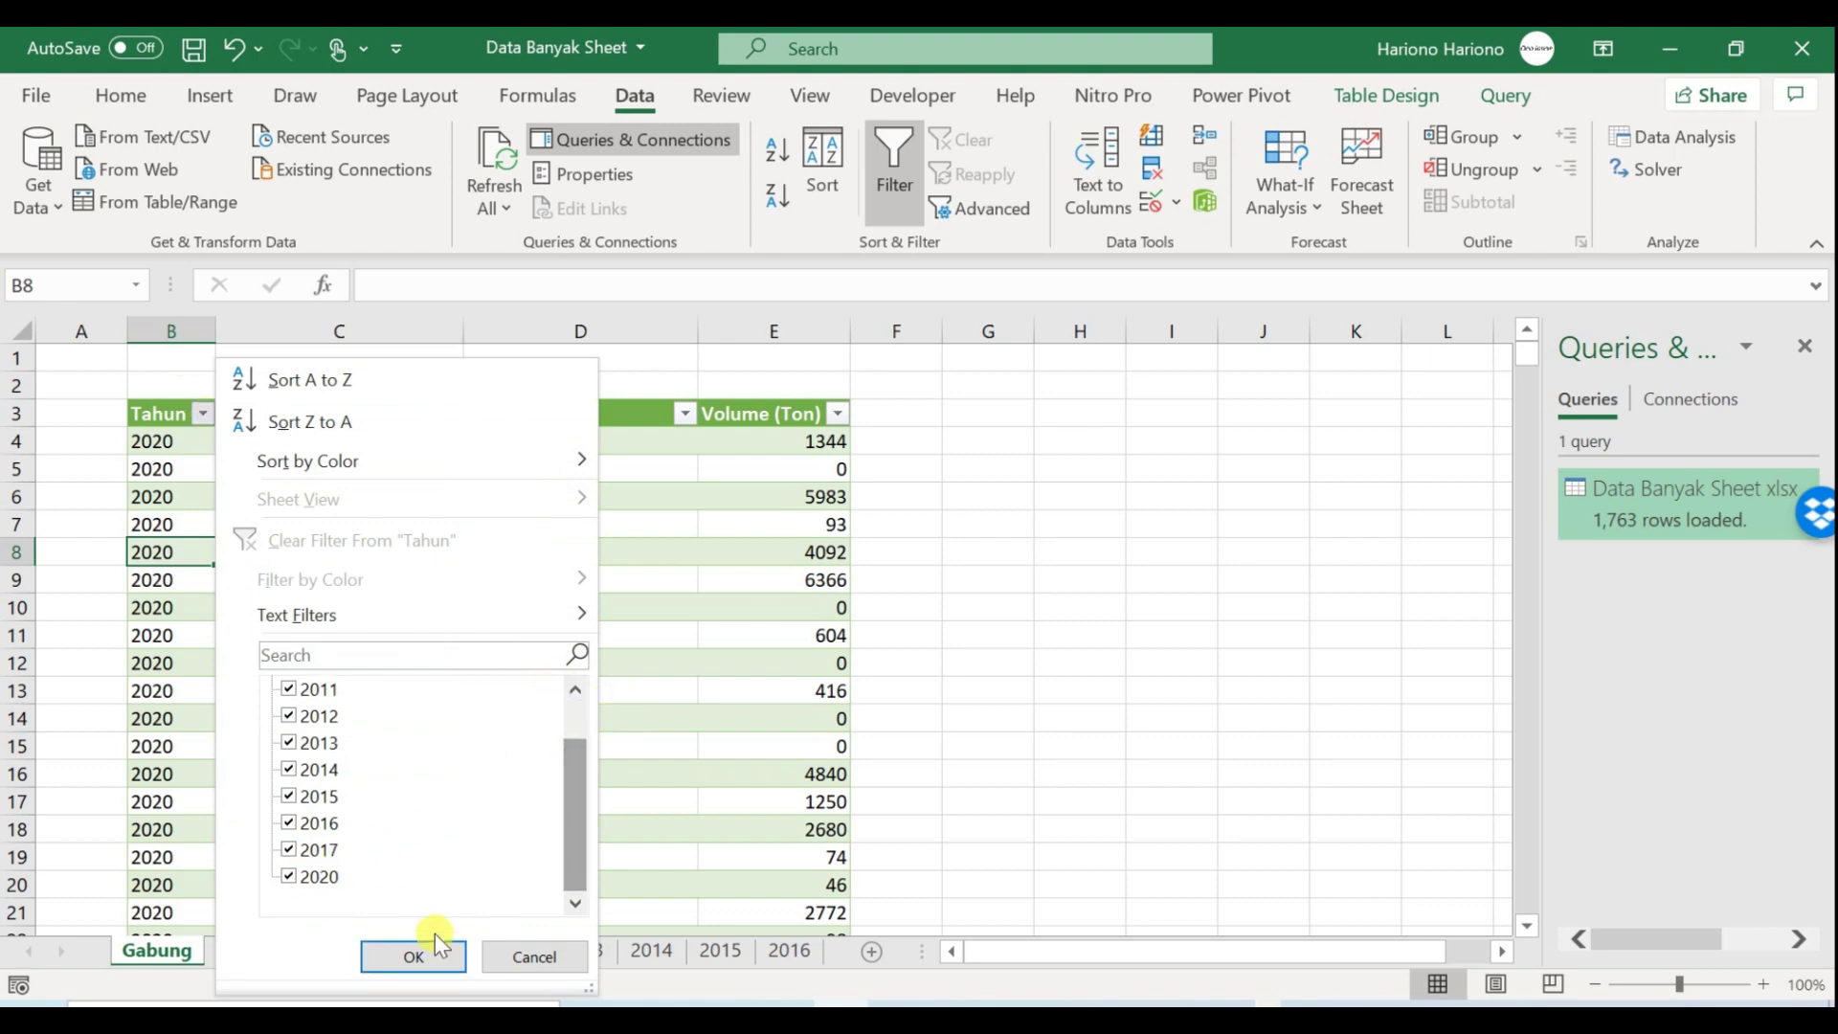
click(415, 956)
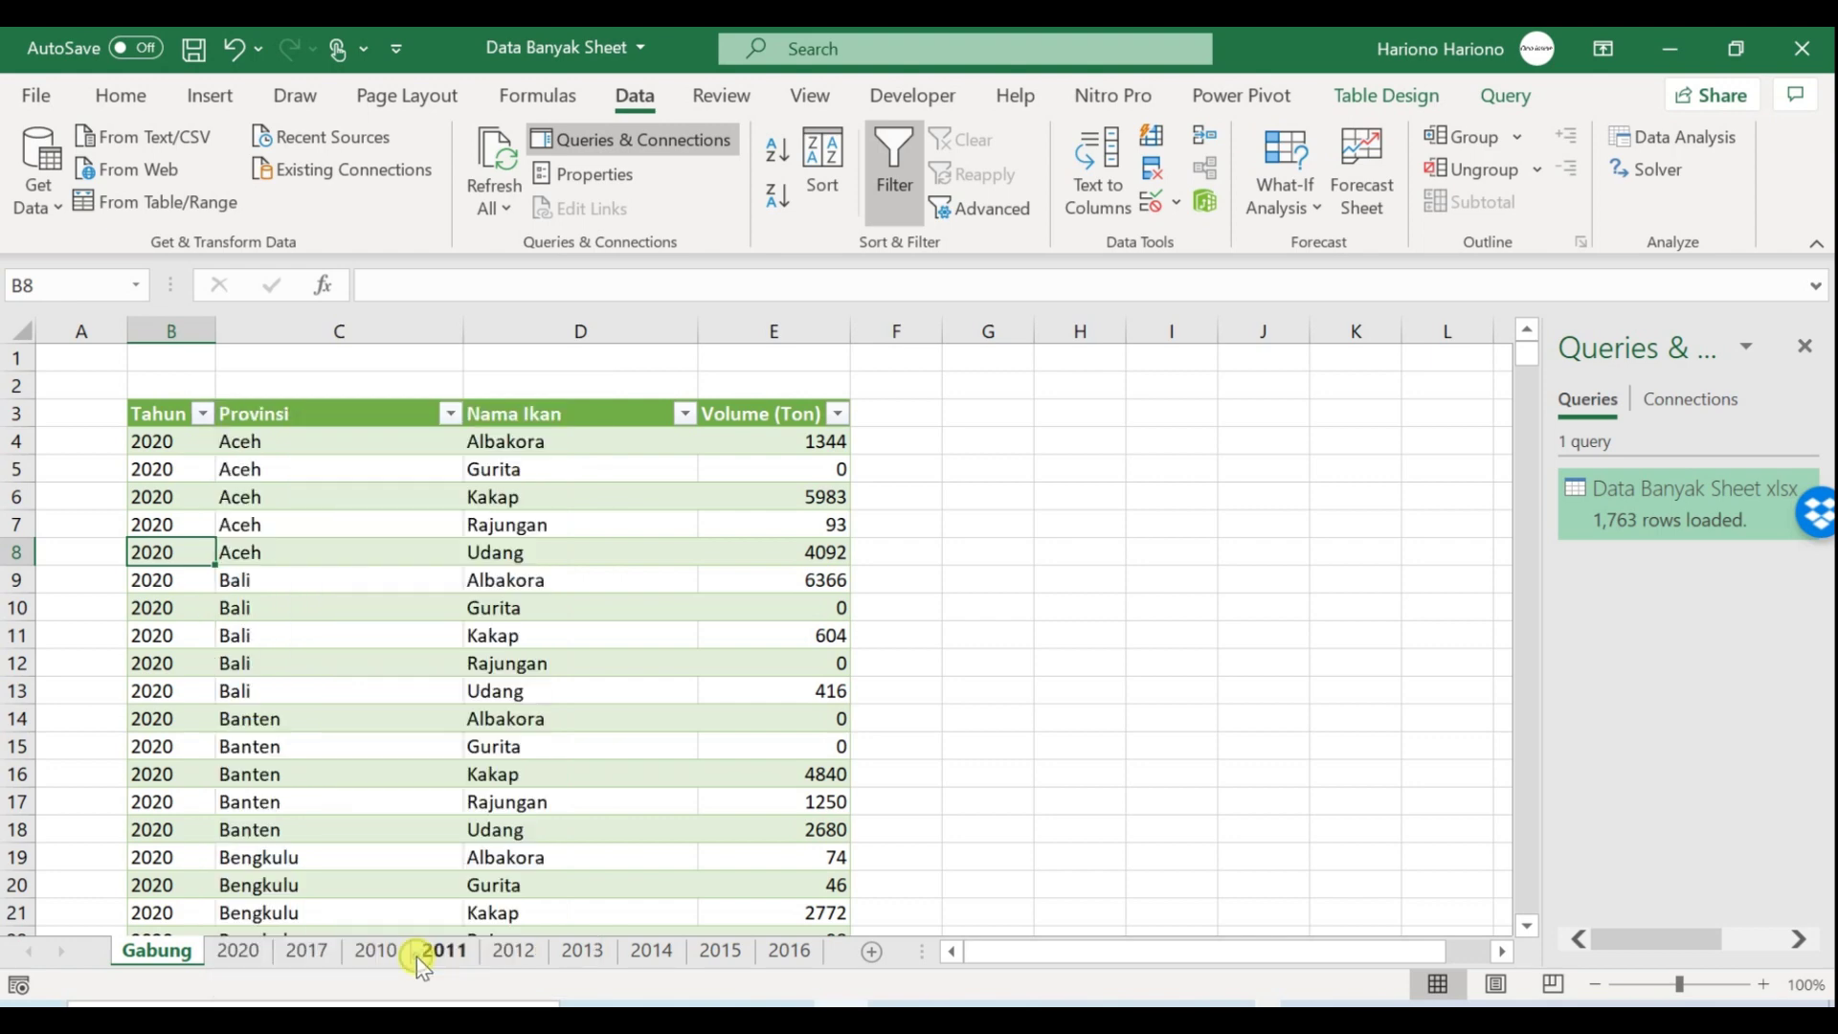
Add a new worksheet and name it 2021
click(870, 951)
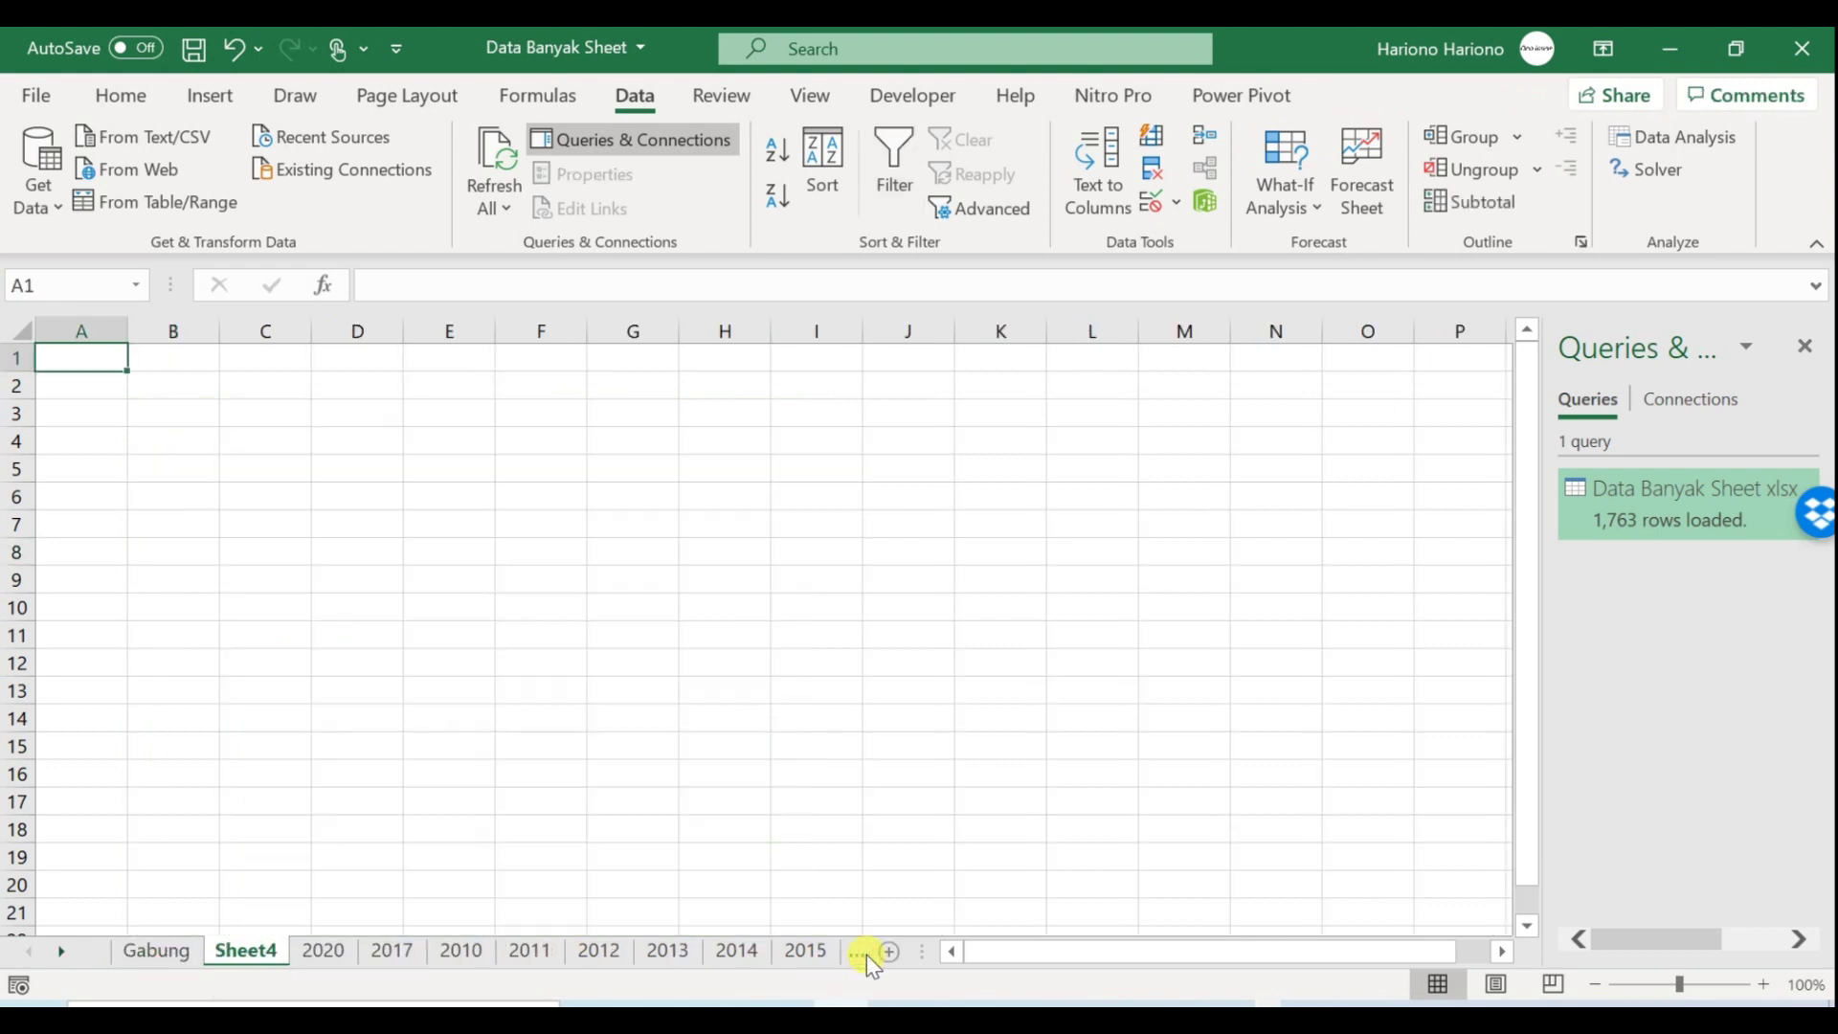
double_click(249, 951)
text(2021)
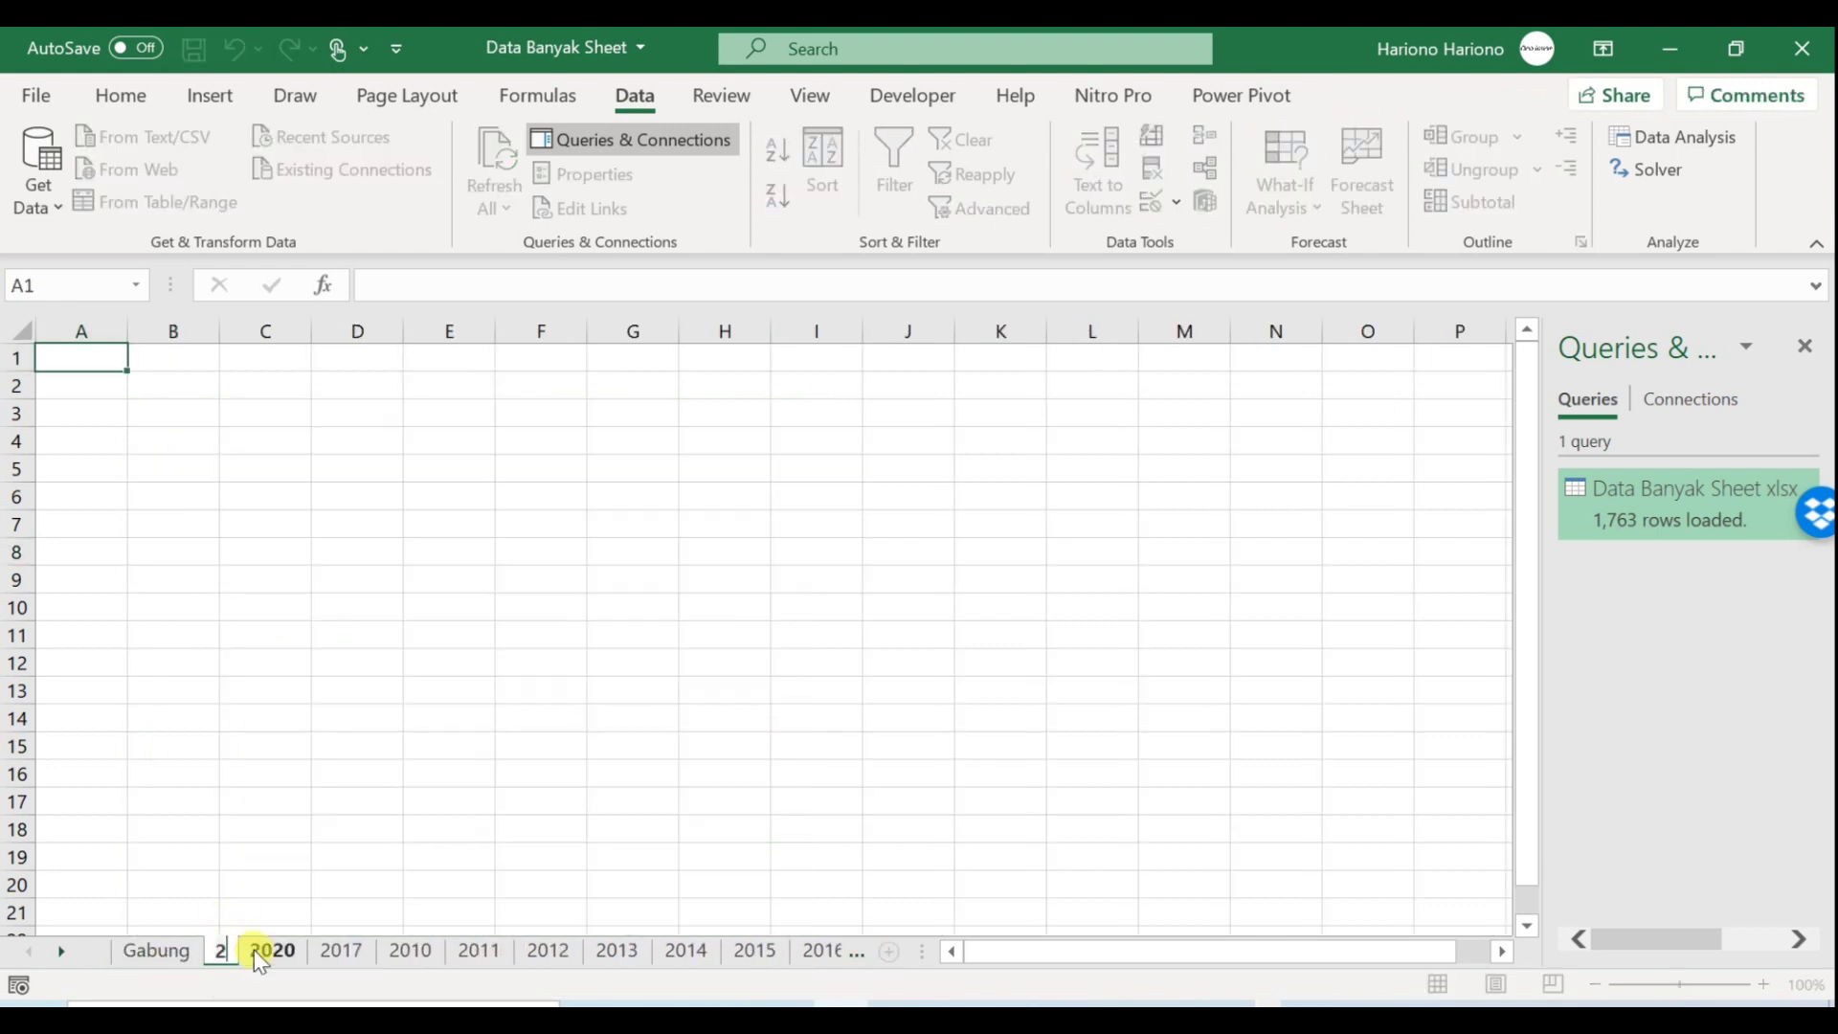
key(Return)
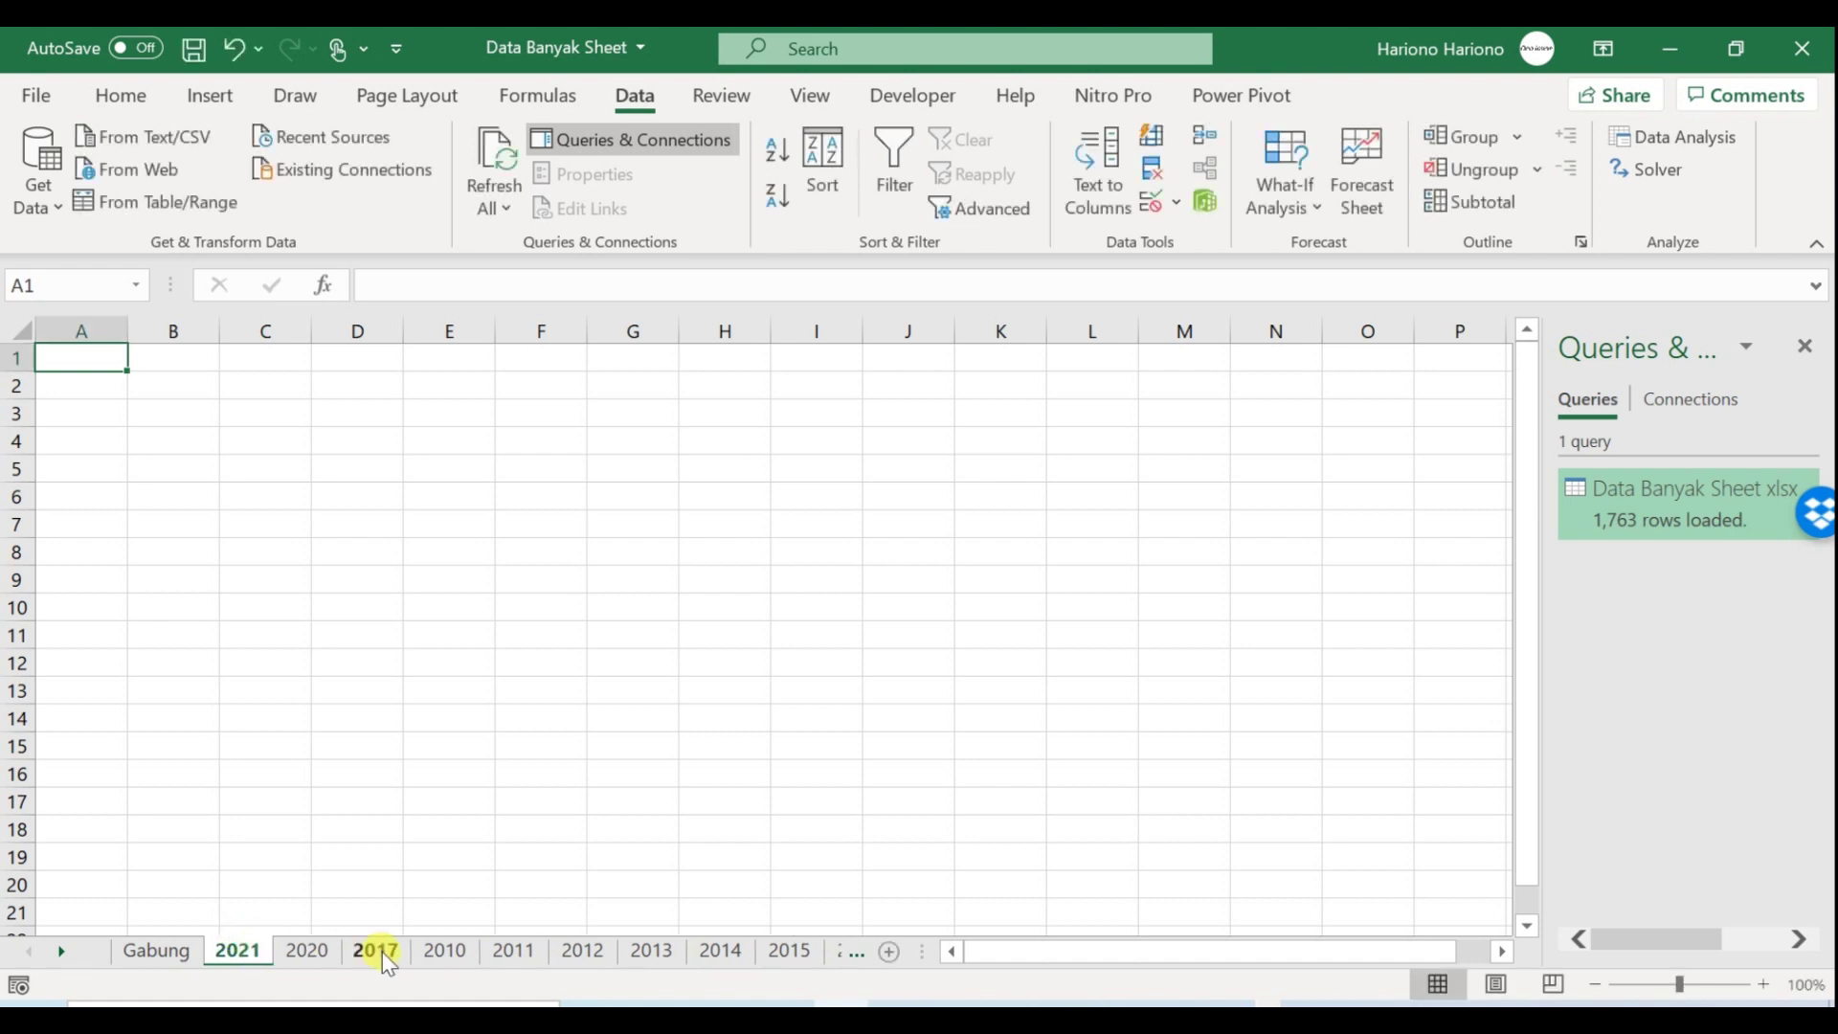
Copy the data range of the 2020 sheet into the 2021 sheet starting at cell A1
click(306, 950)
key(ctrl+c)
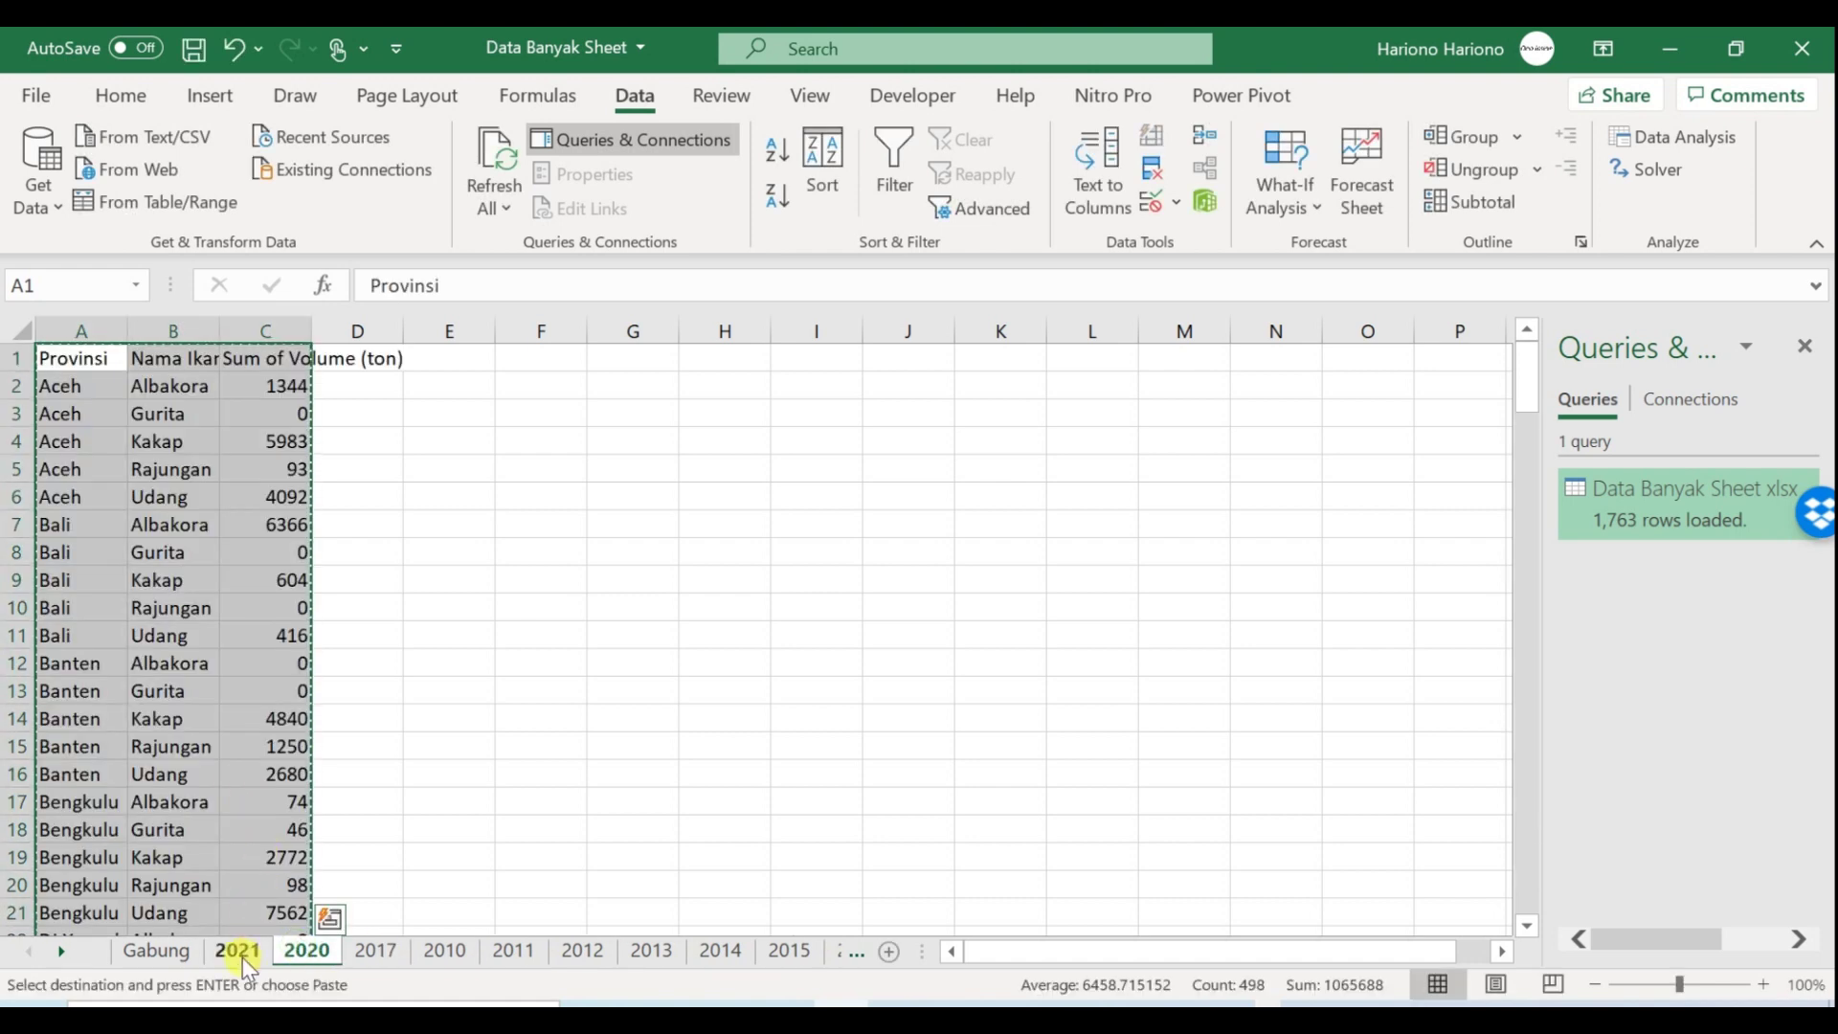
click(237, 950)
key(ctrl+v)
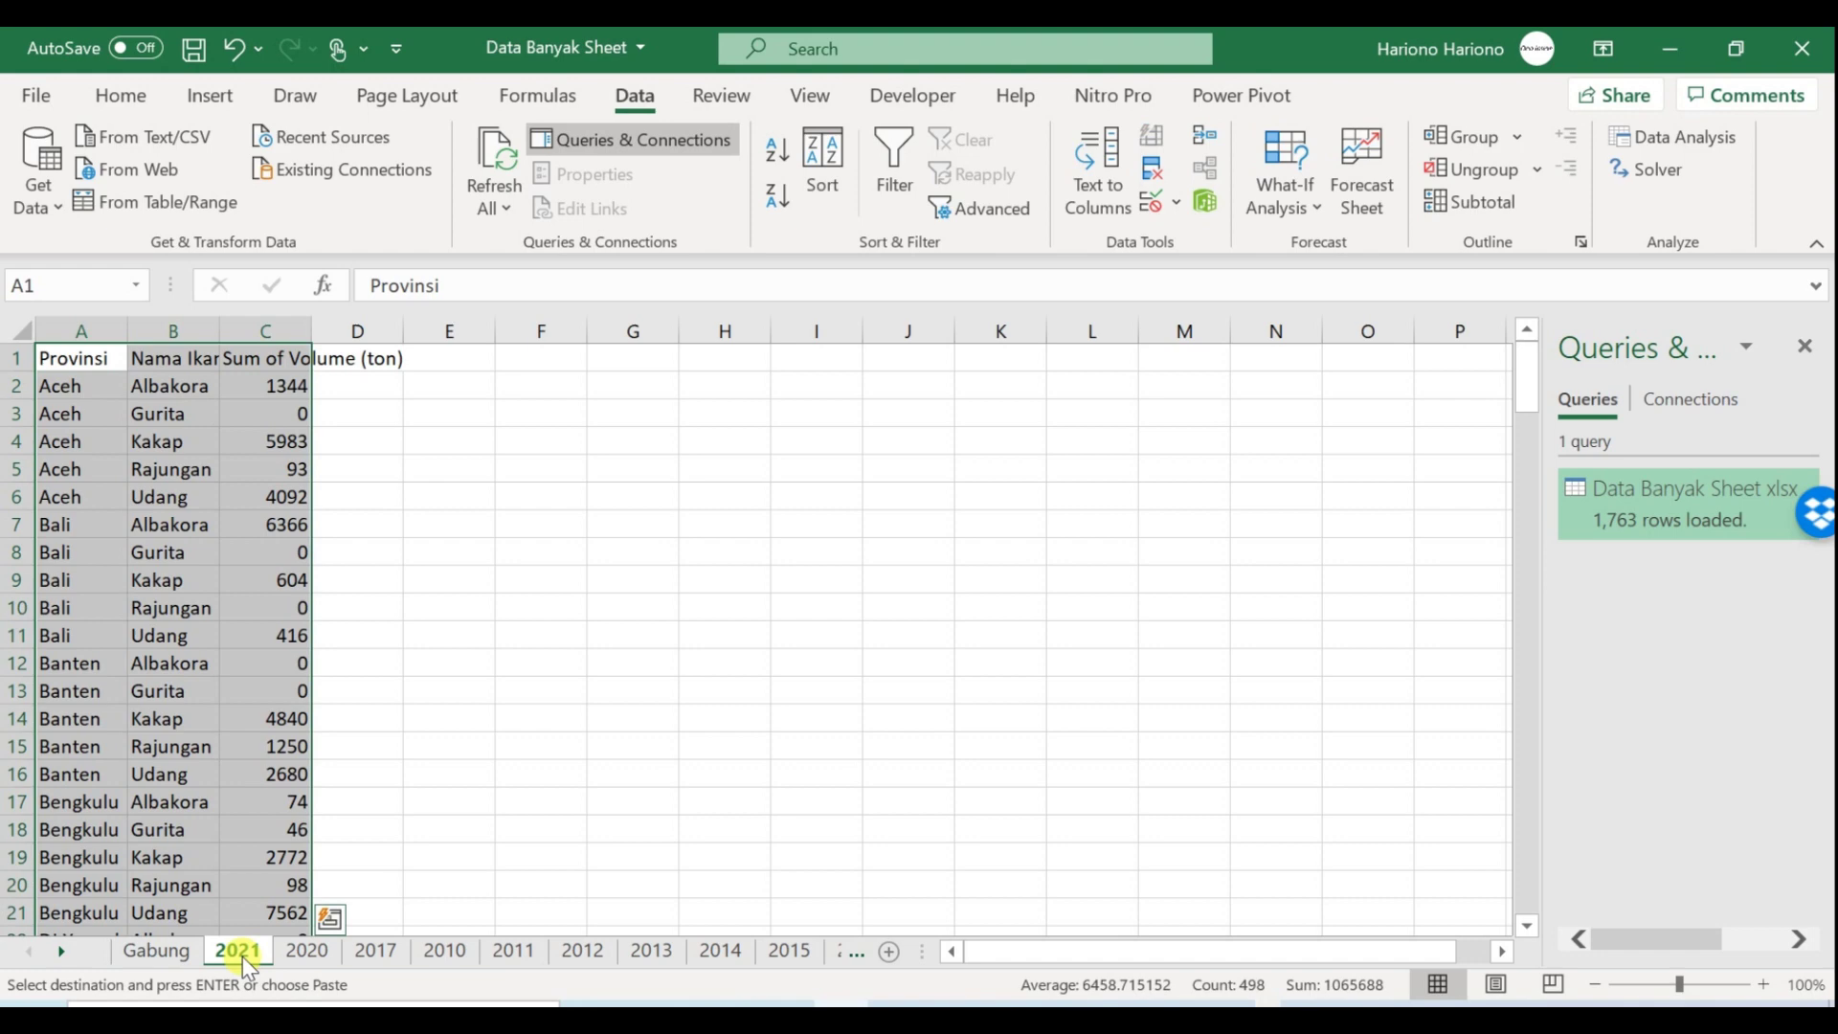
Save the workbook and refresh all data from the Gabung sheet to load the 2021 data
click(163, 965)
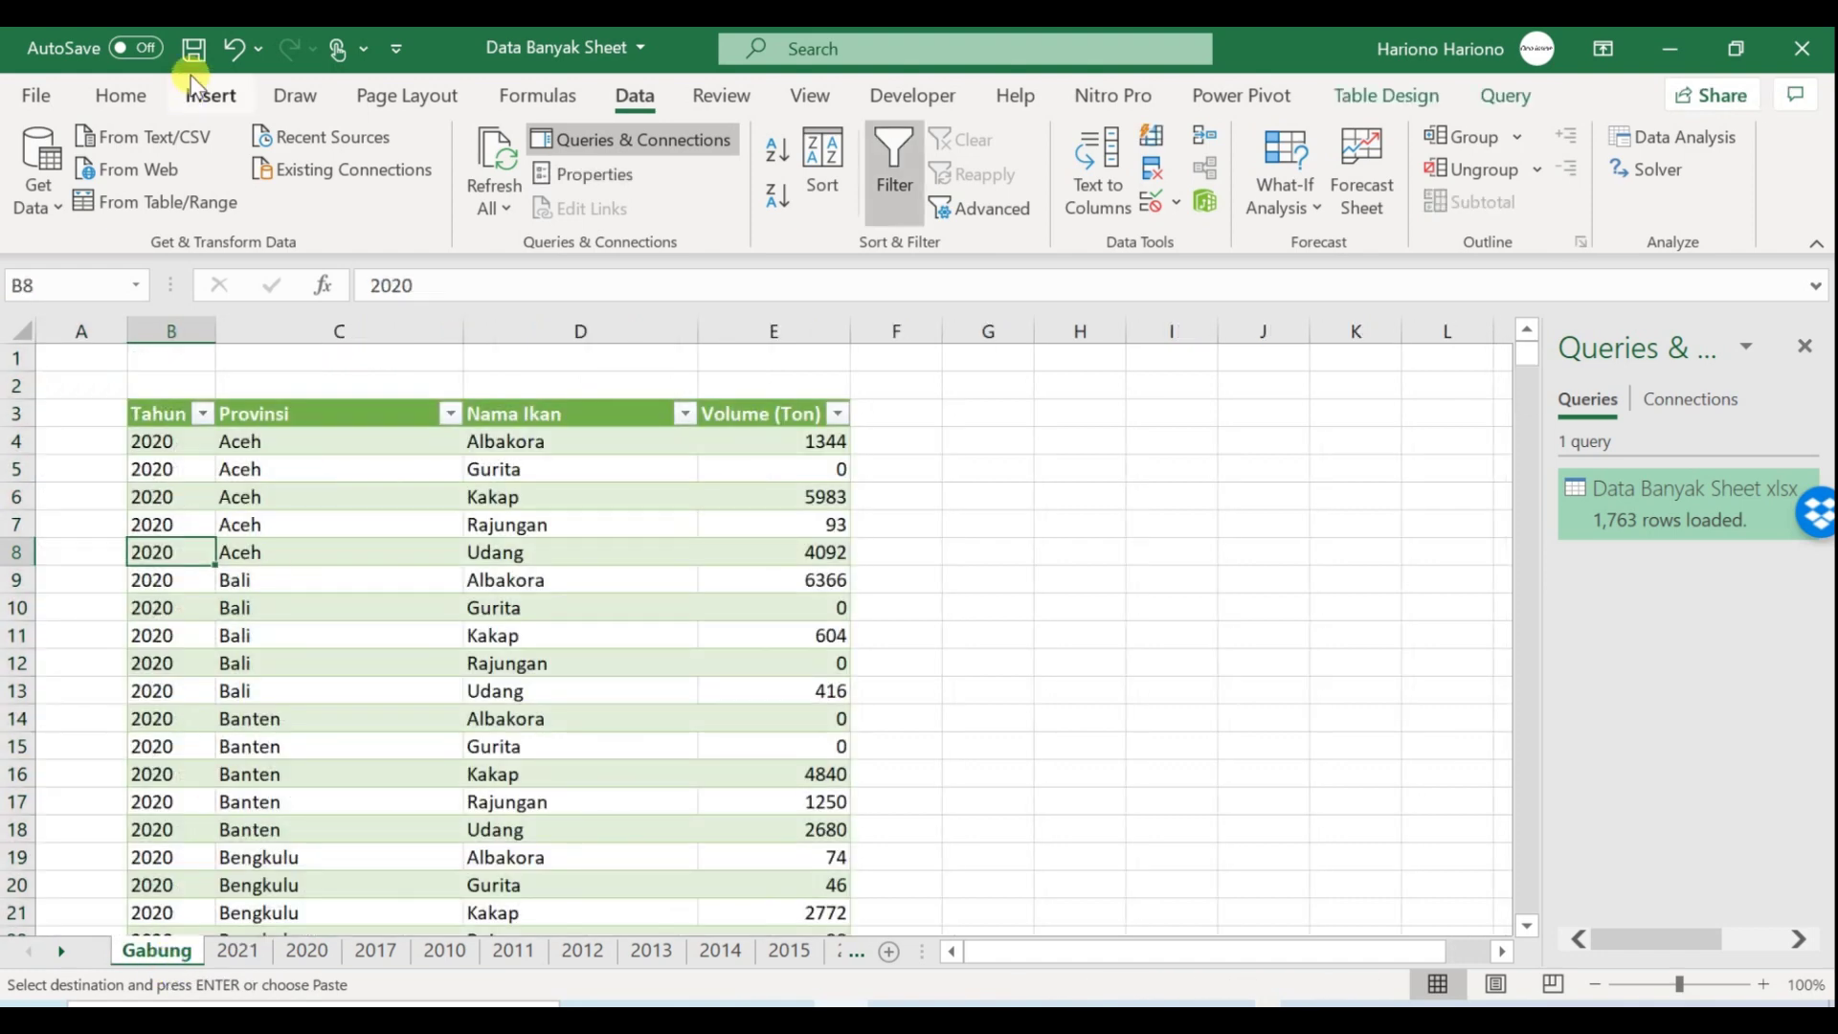
click(197, 50)
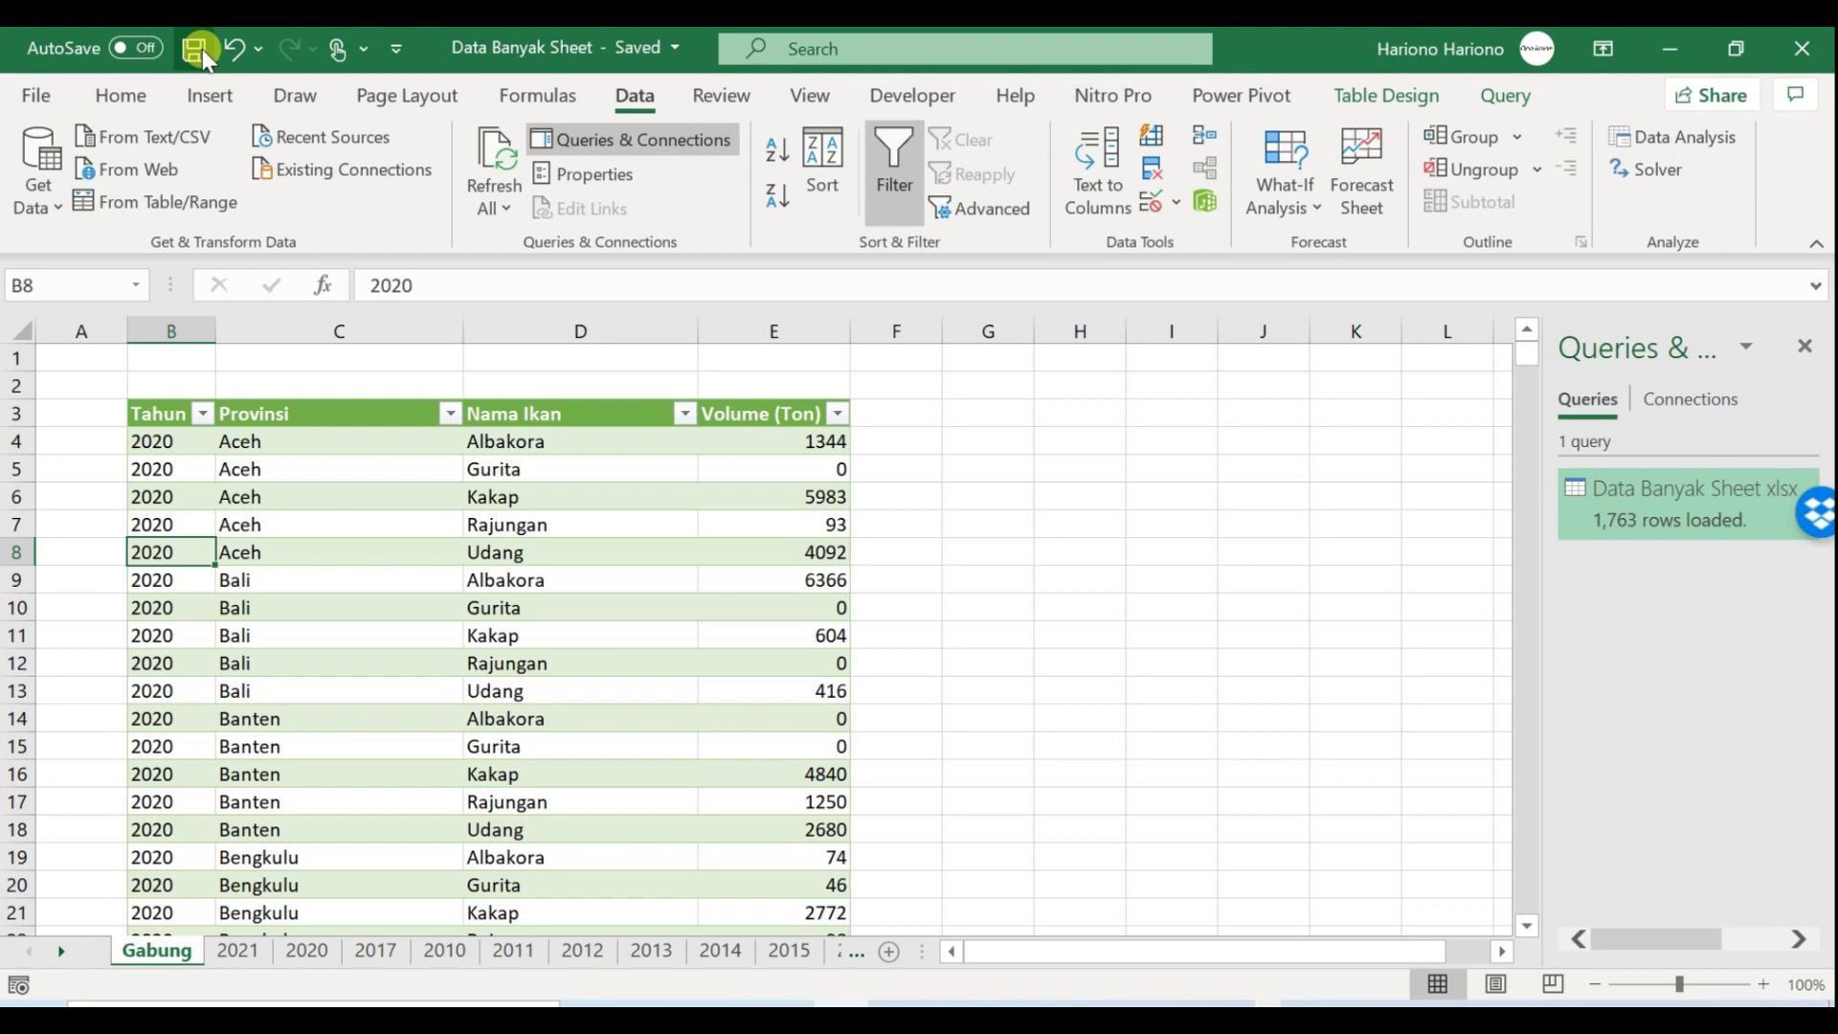
click(494, 161)
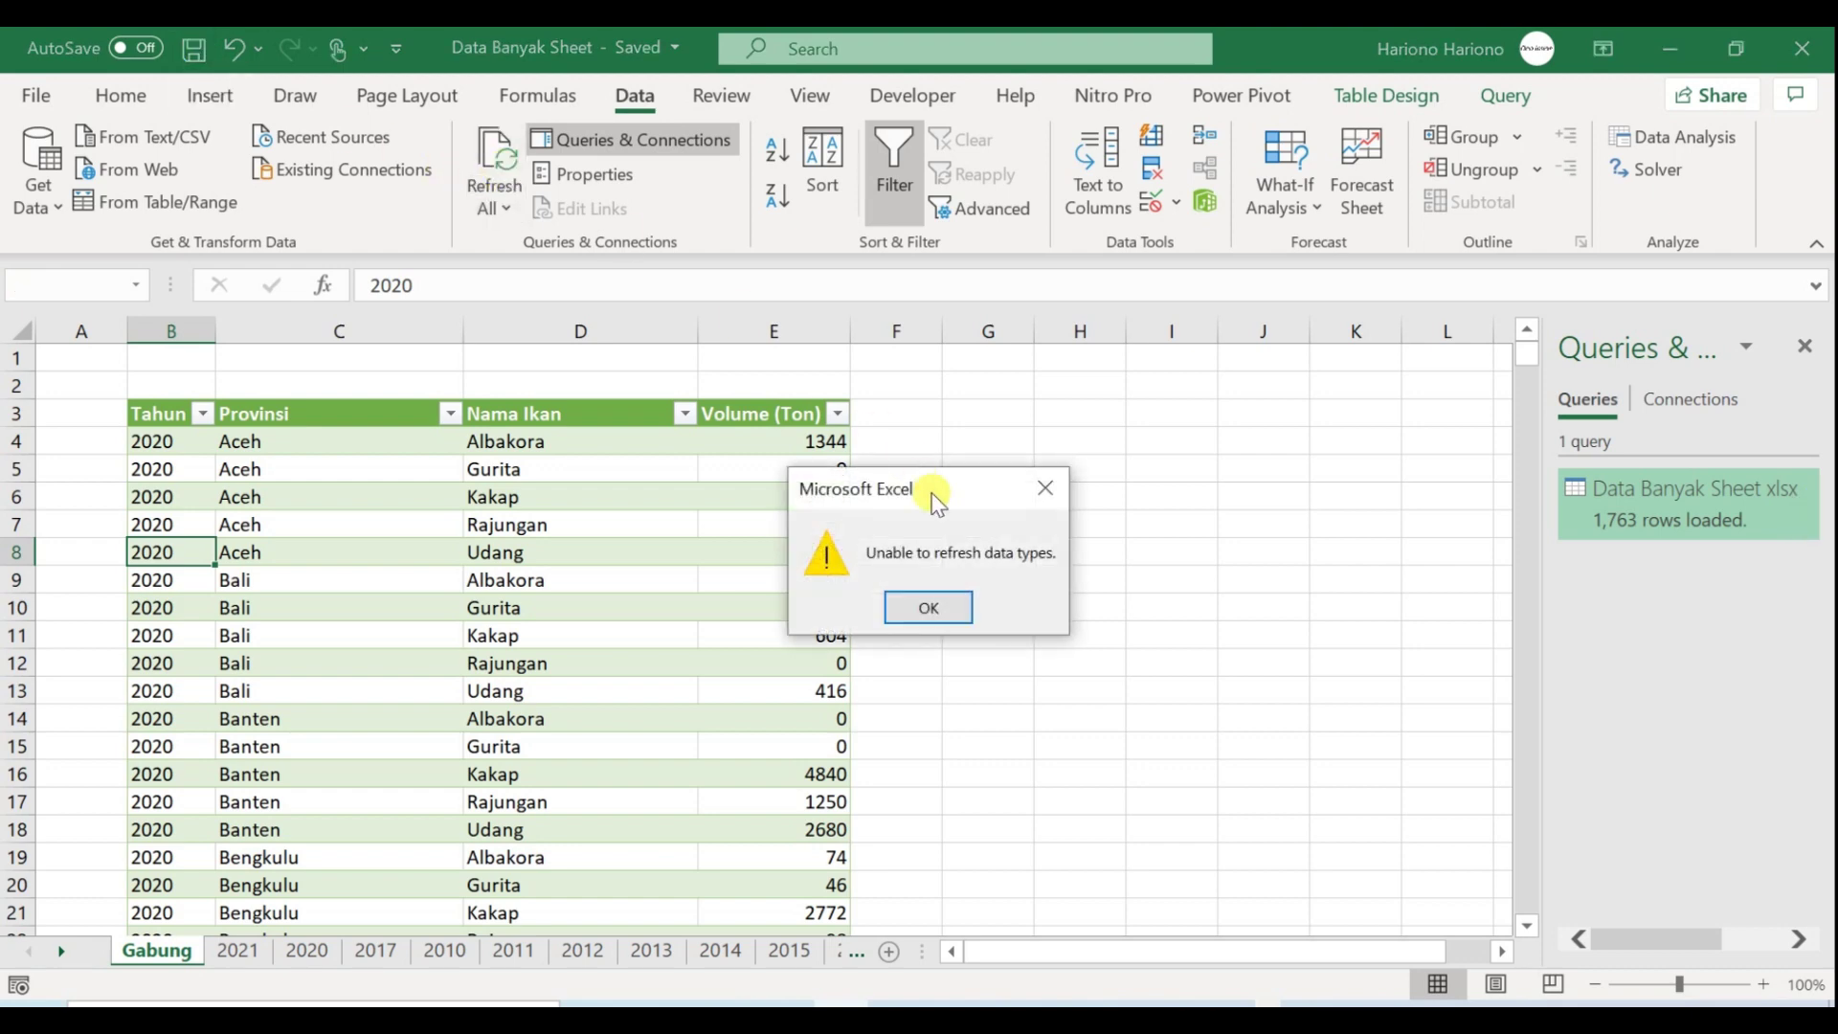
click(929, 607)
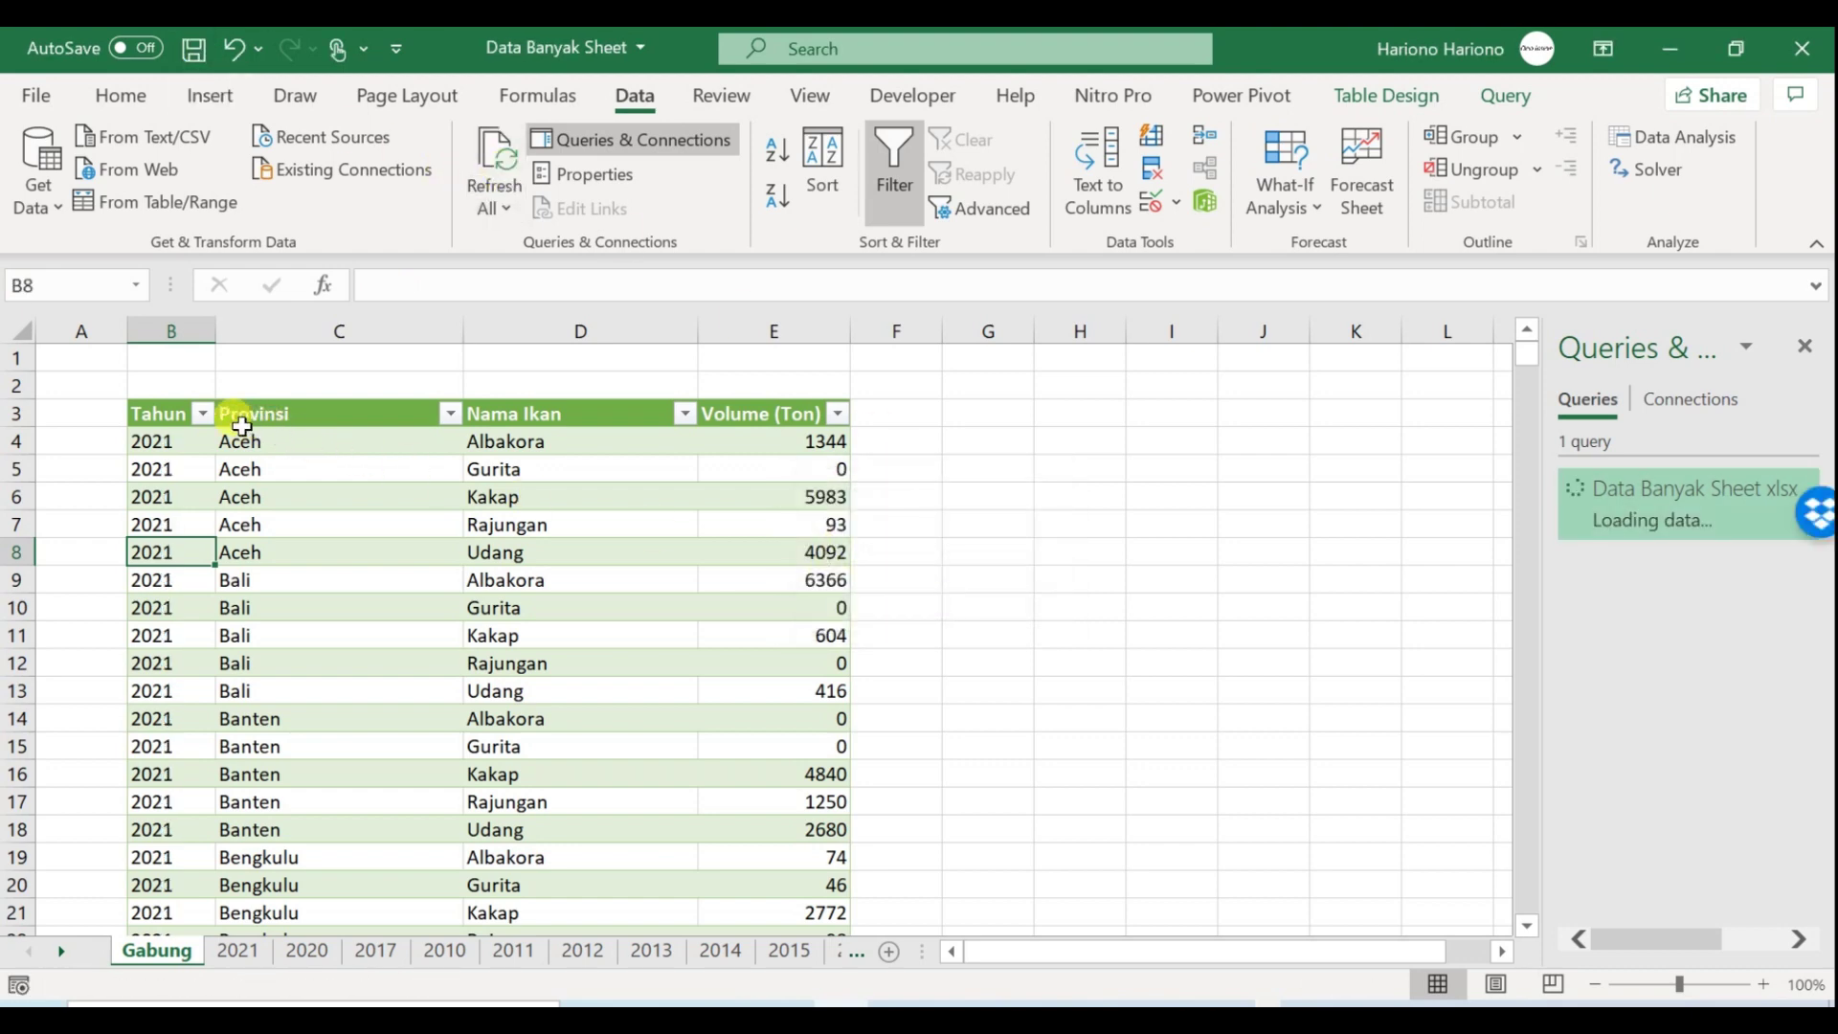
Check whether 2021 is among the years in the Tahun column filter, keeping all years selected
click(202, 413)
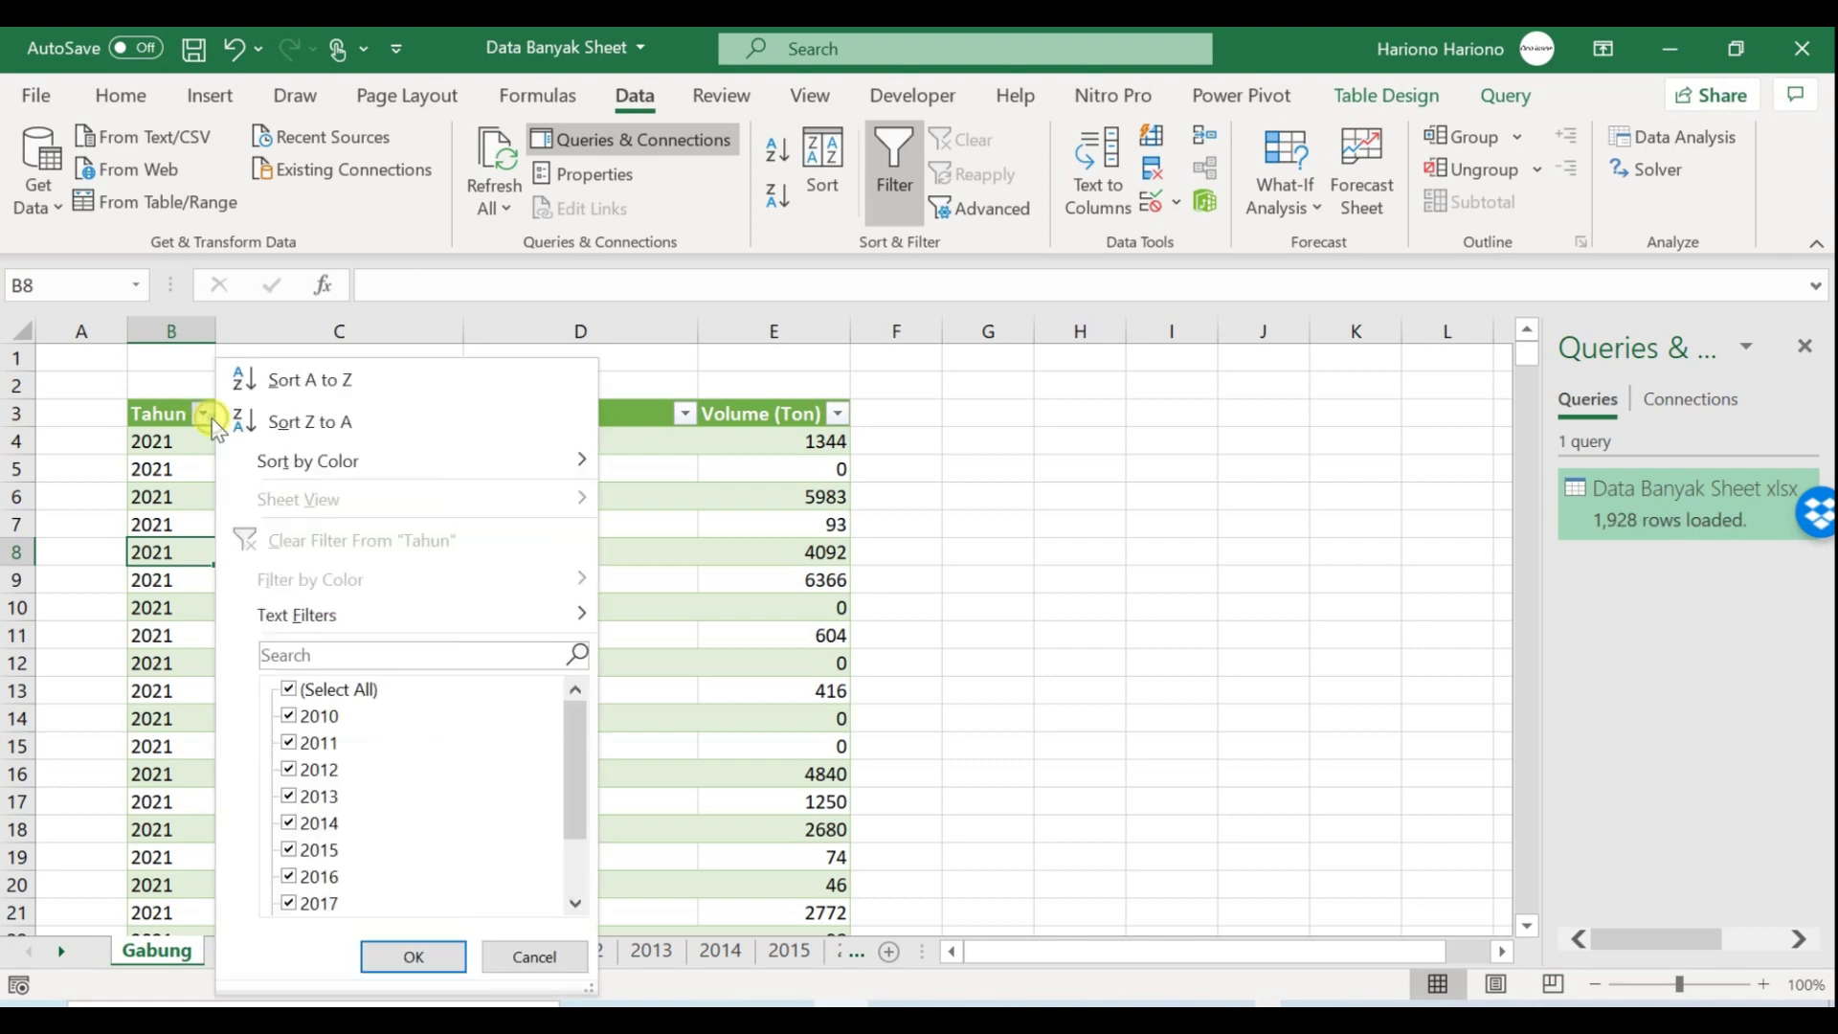
scroll(464, 830, down, 2)
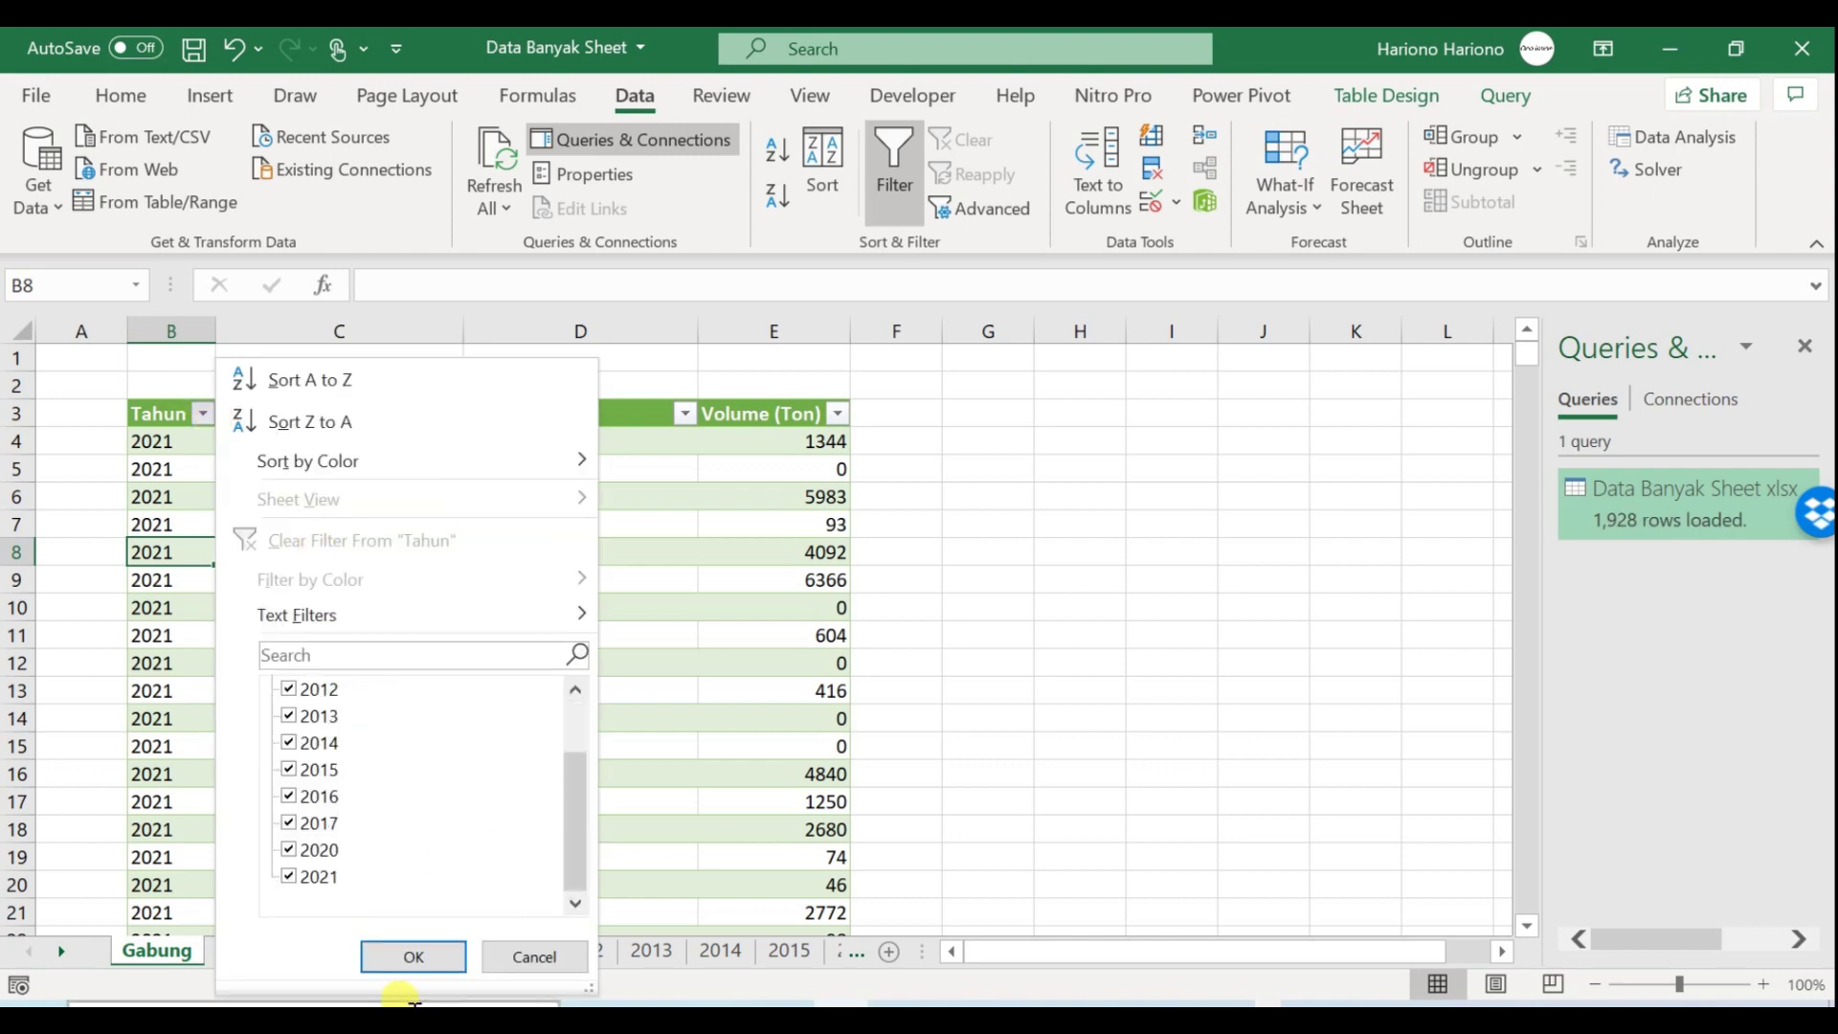
click(422, 956)
click(1074, 794)
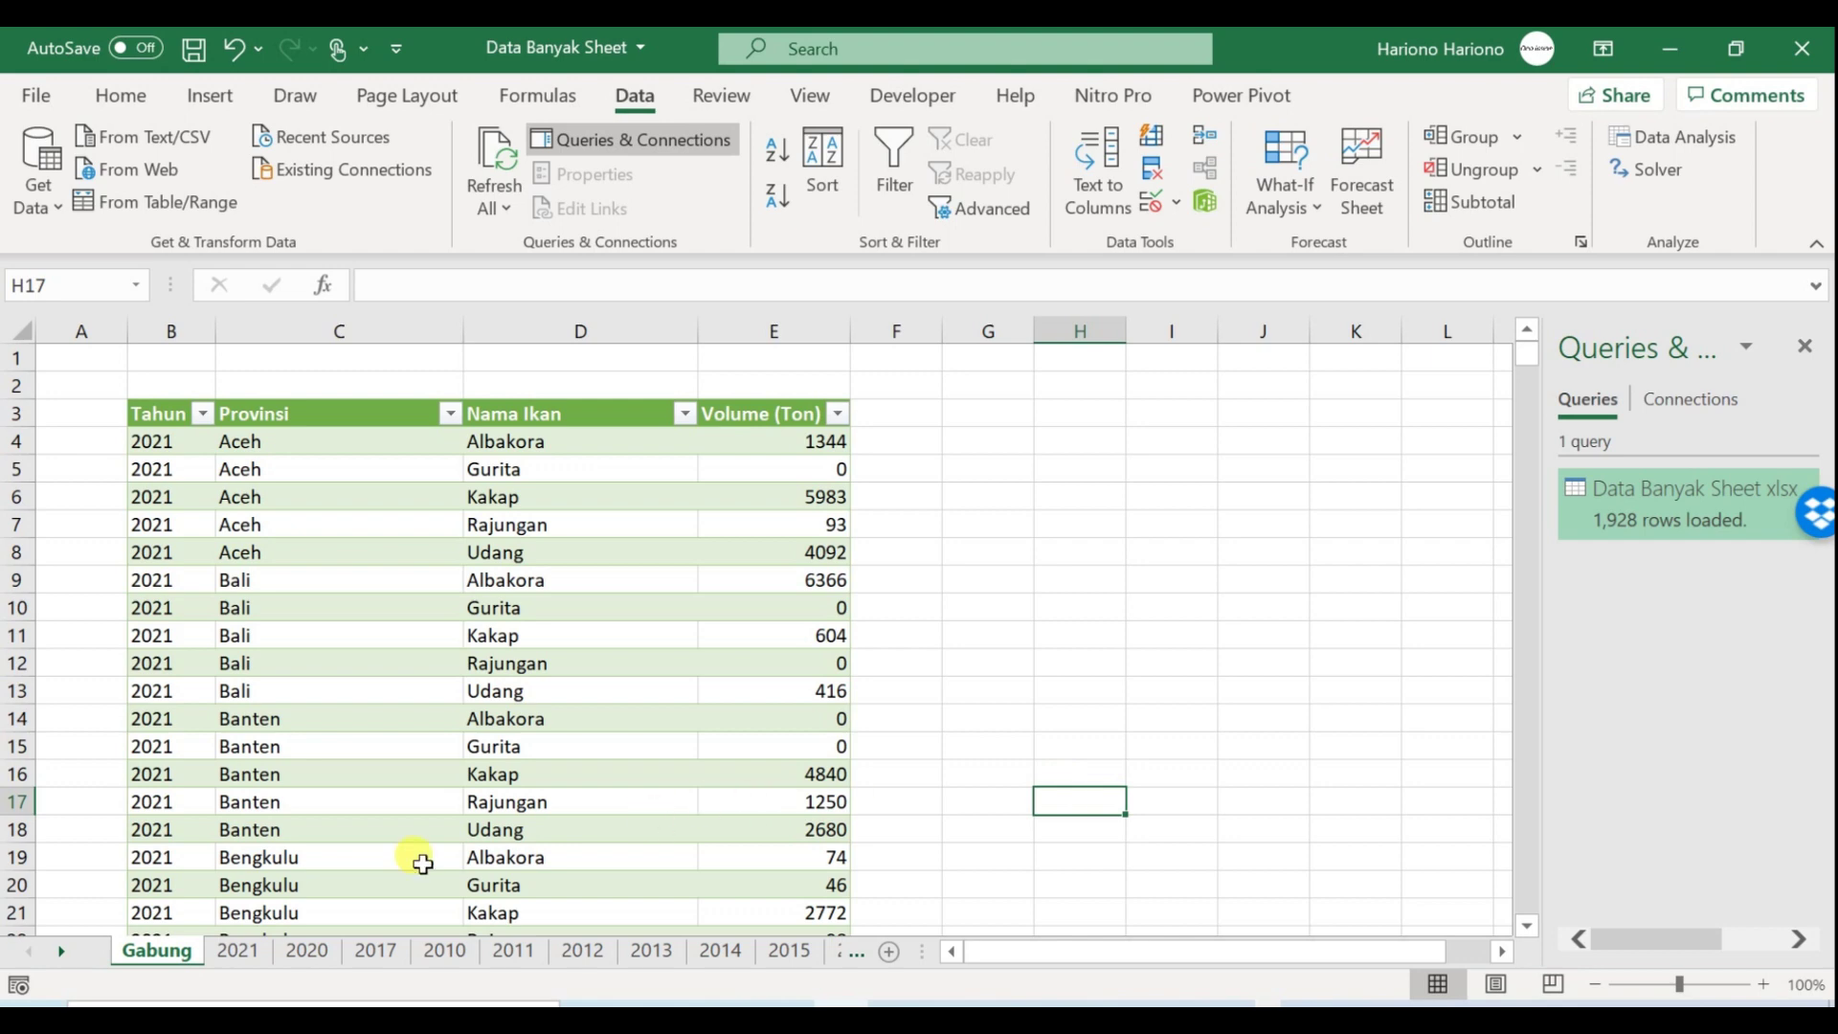
Compare the column layout of the 2021, 2020 and 2010 source sheets, and return to the Gabung sheet
click(237, 949)
click(320, 955)
click(261, 956)
click(254, 553)
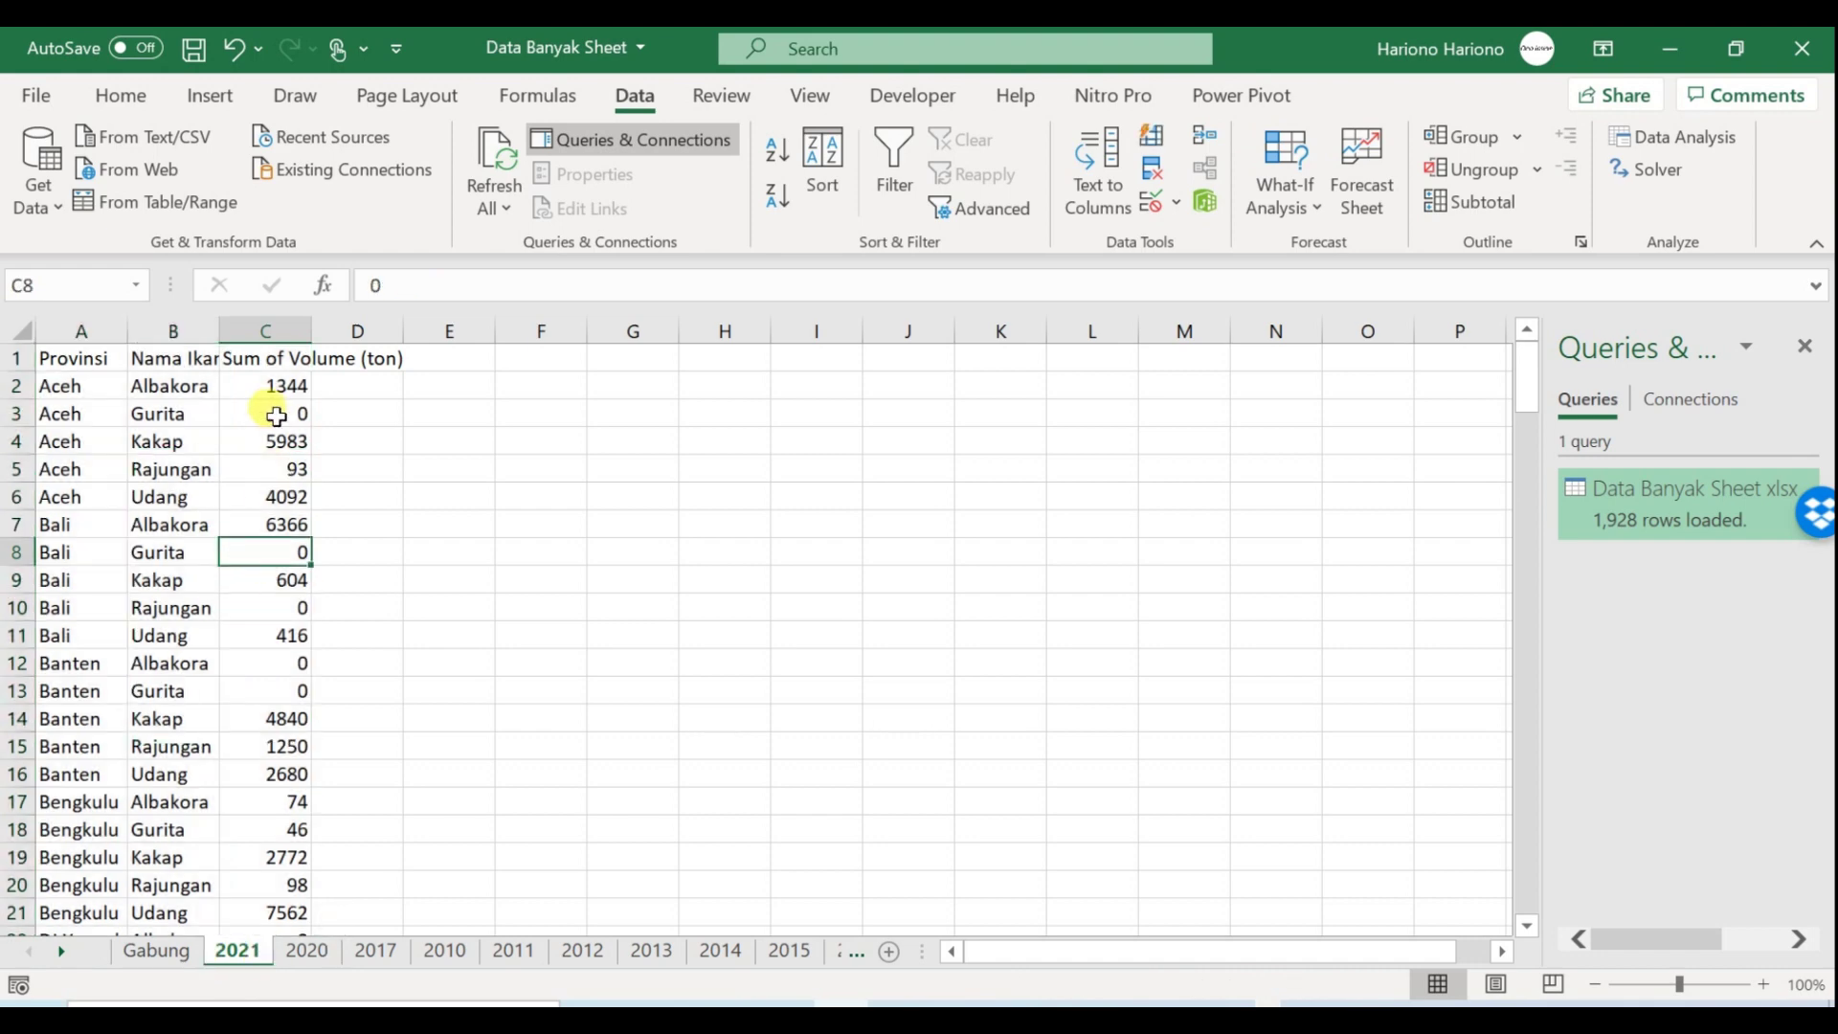
scroll(246, 580, down, 3)
scroll(246, 581, up, 3)
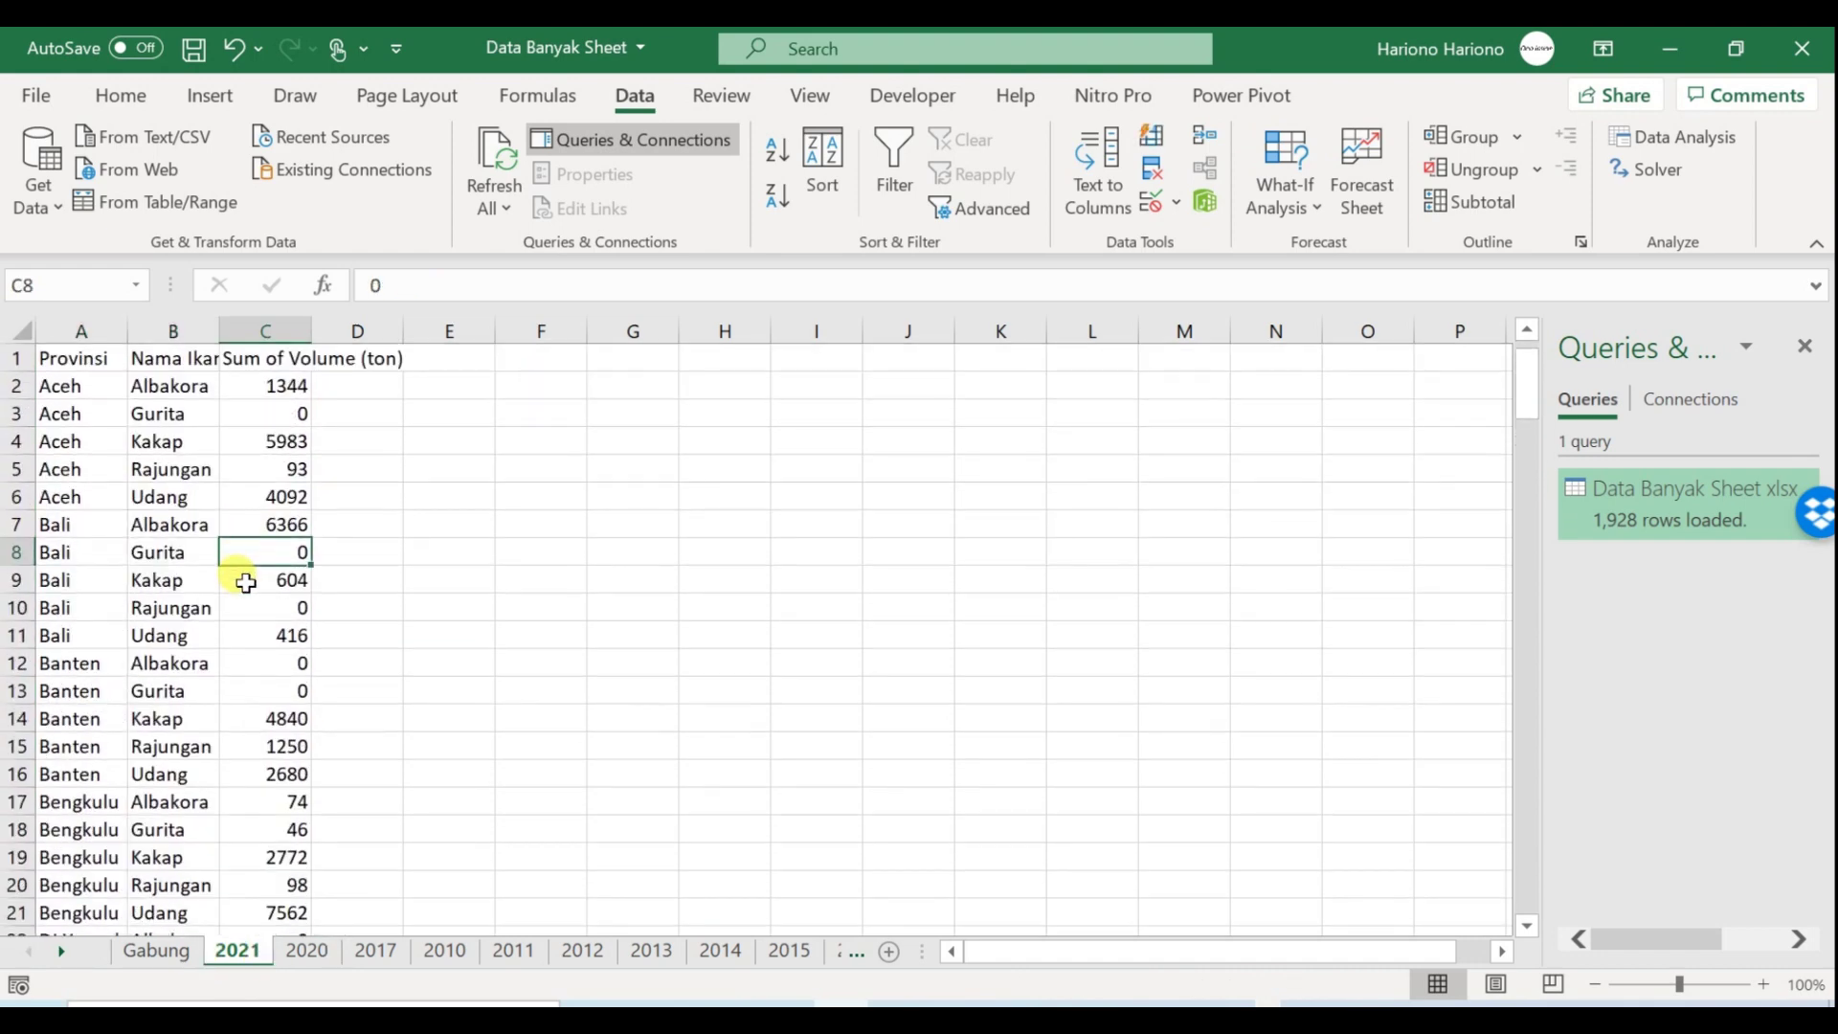
click(443, 951)
click(403, 661)
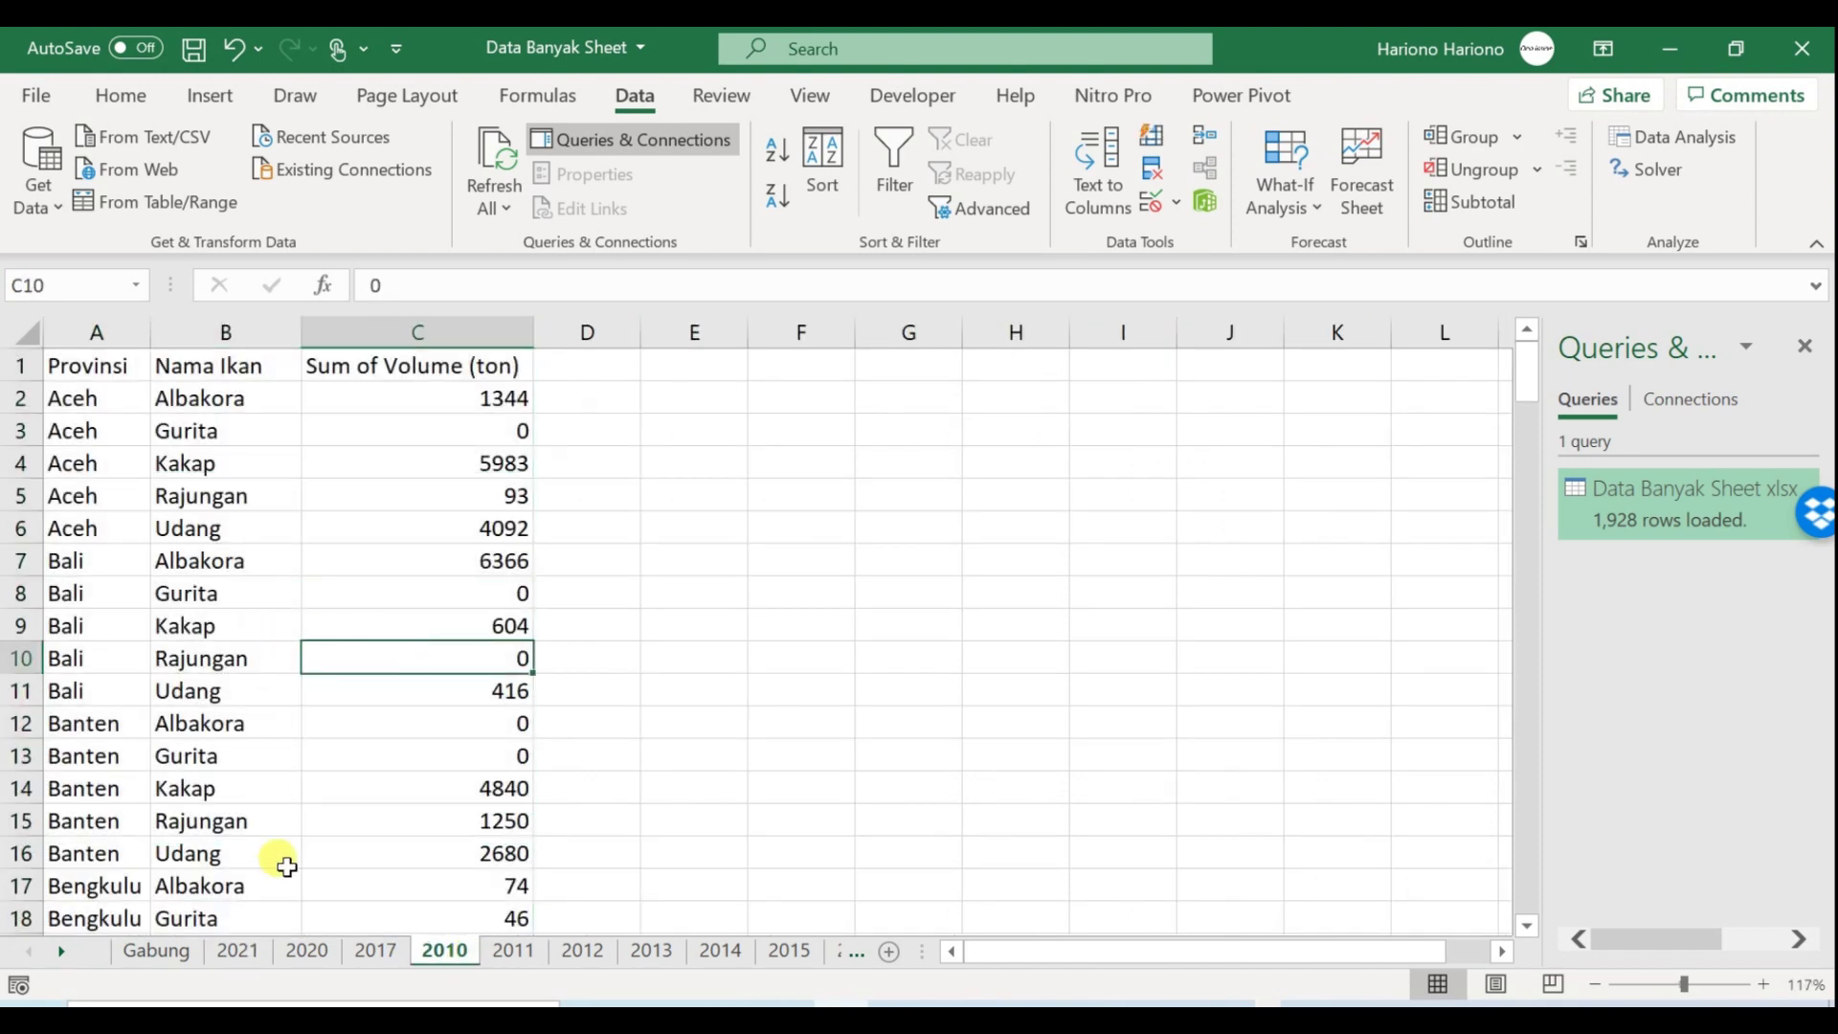
click(155, 951)
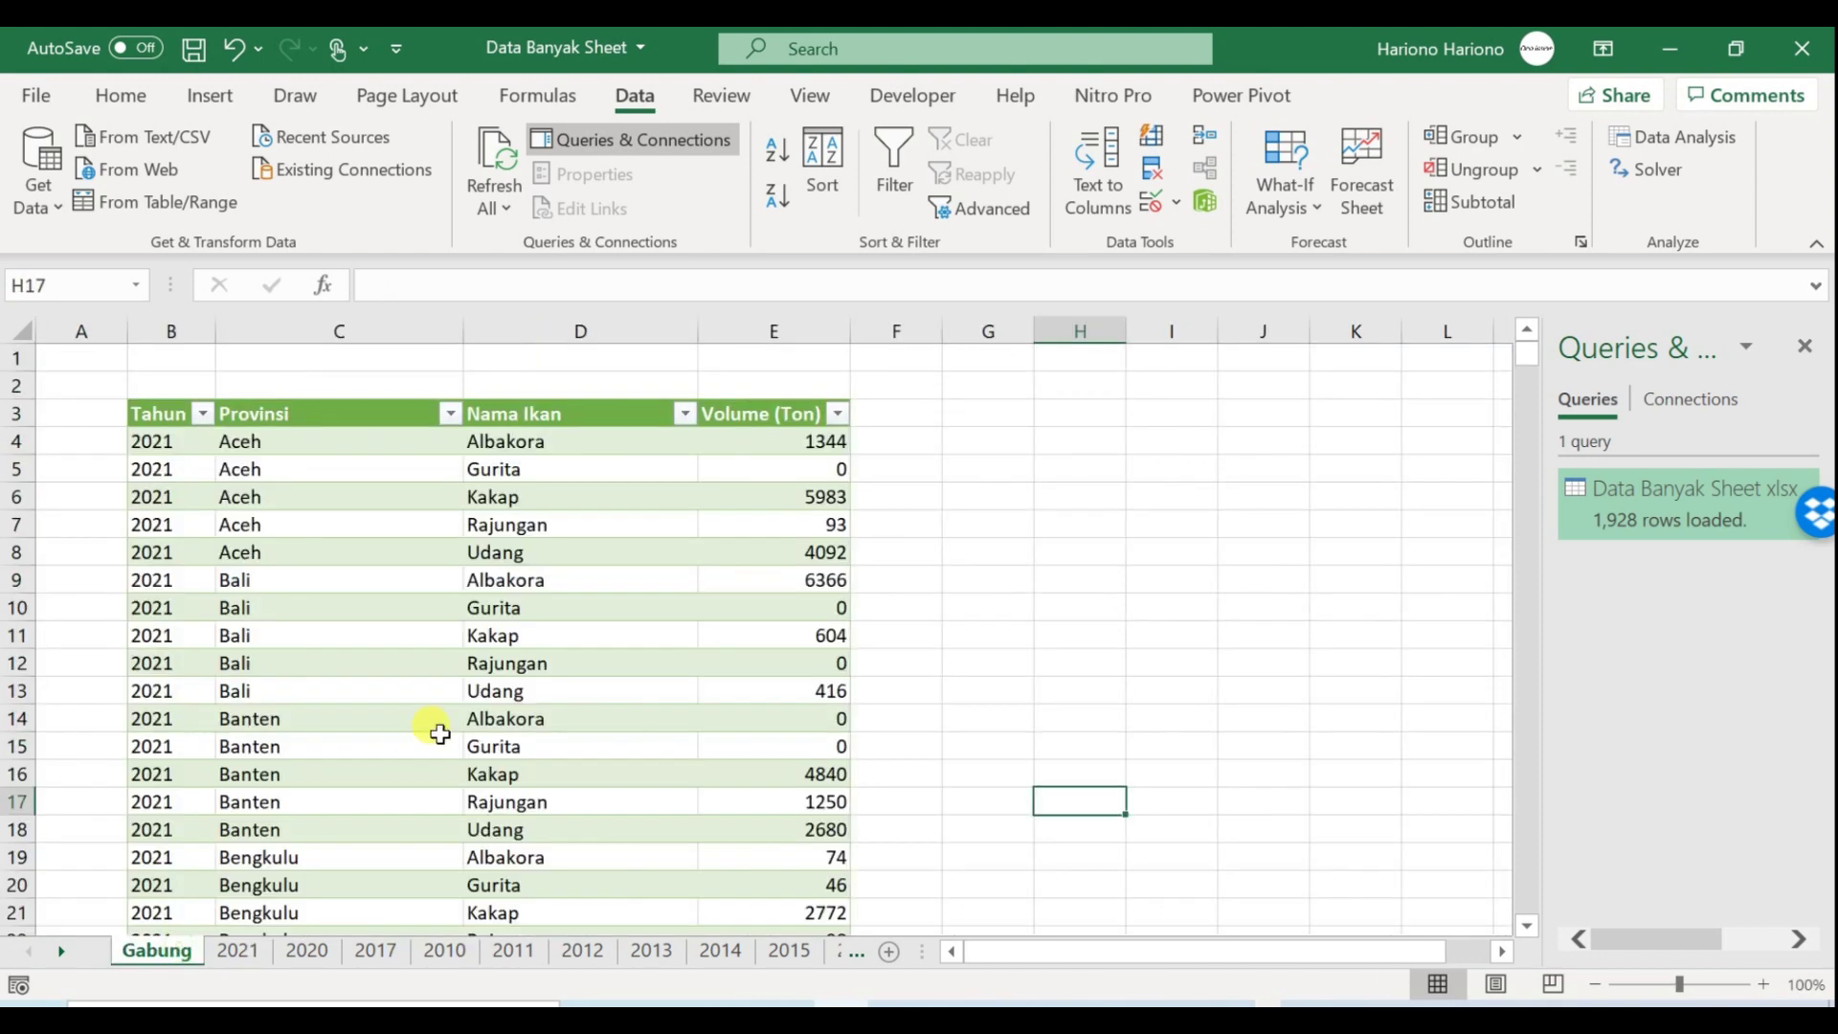